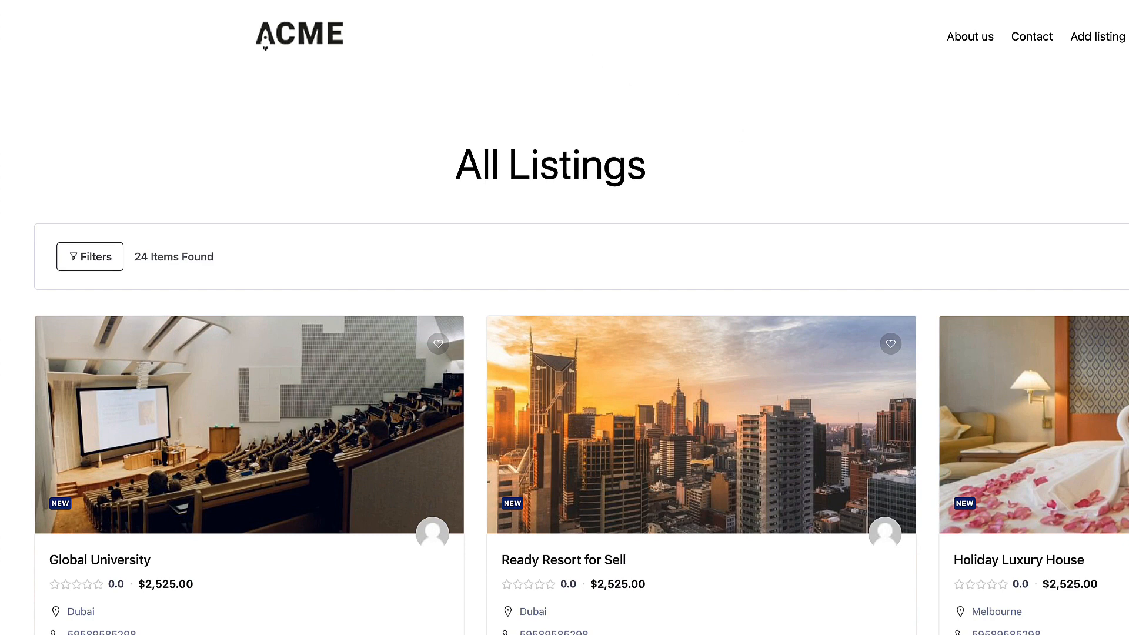
Step: Open Themes & Extensions, sign in with the Directorist account, and review the 31 available extensions
{"action": "left_click", "coordinate": [147, 1]}
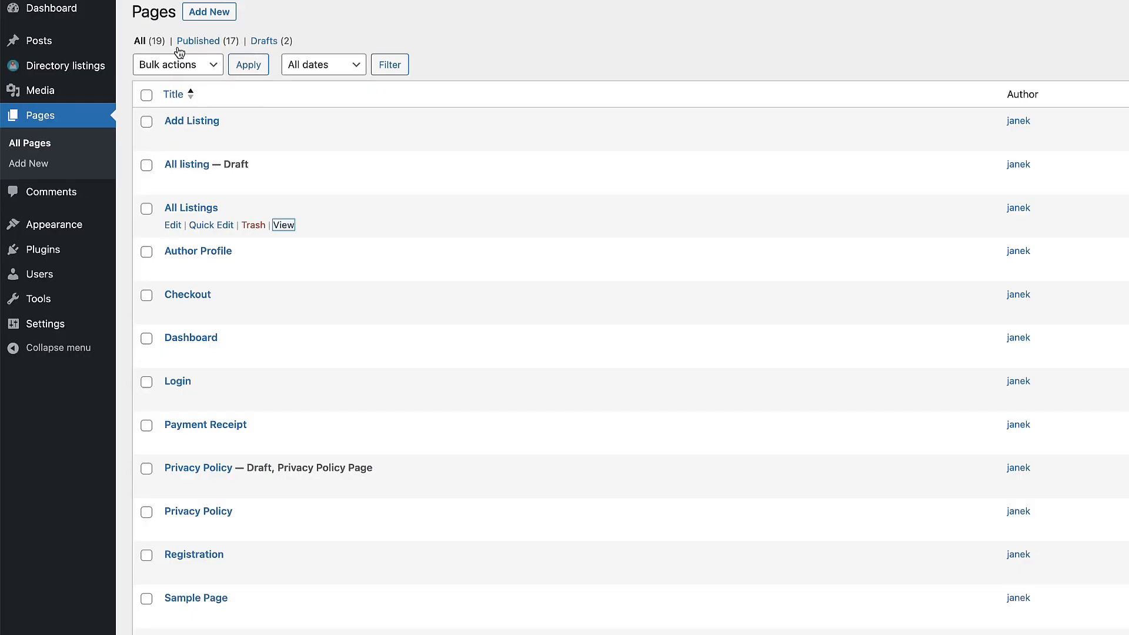
{"action": "mouse_move", "coordinate": [81, 65]}
{"action": "left_click", "coordinate": [163, 282]}
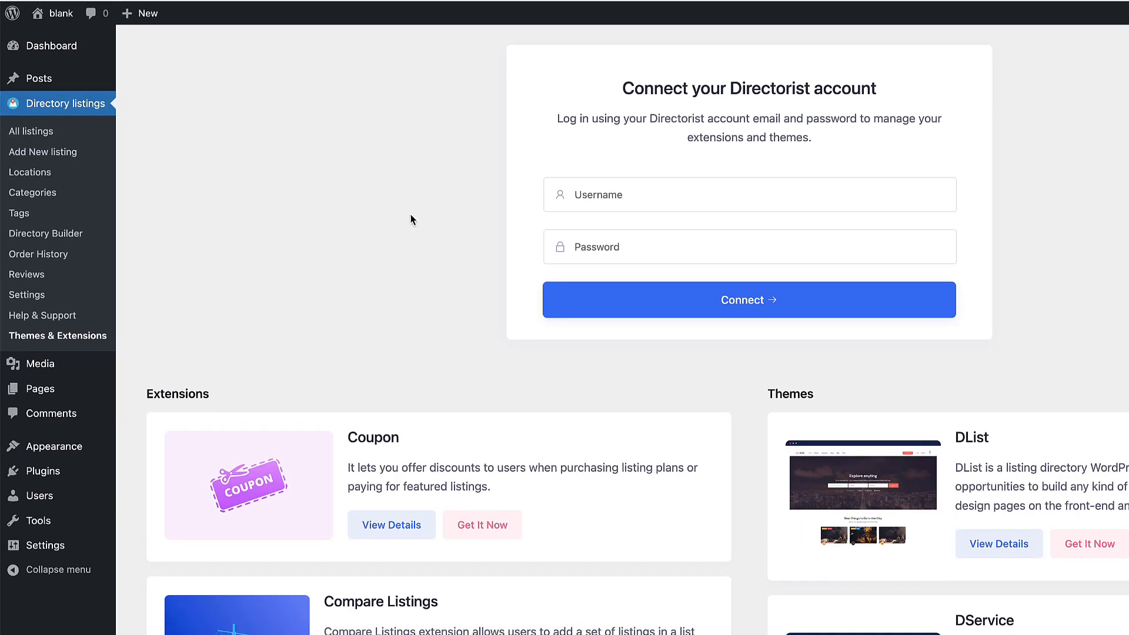
{"action": "left_click", "coordinate": [626, 191]}
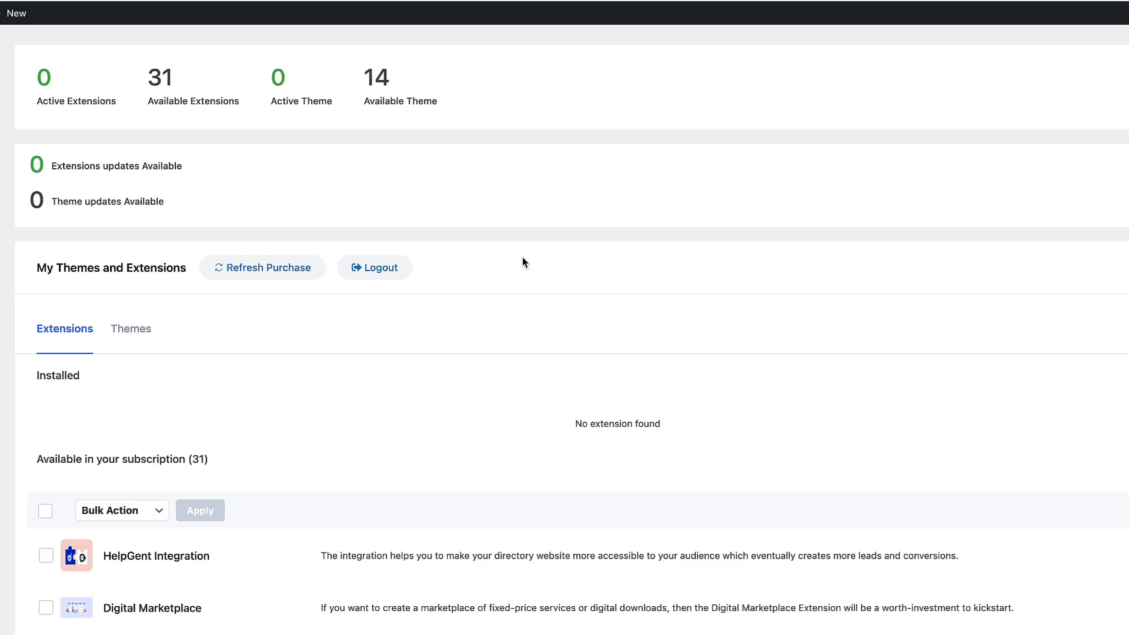
{"action": "scroll", "coordinate": [527, 260], "scroll_direction": "down", "scroll_amount": 5}
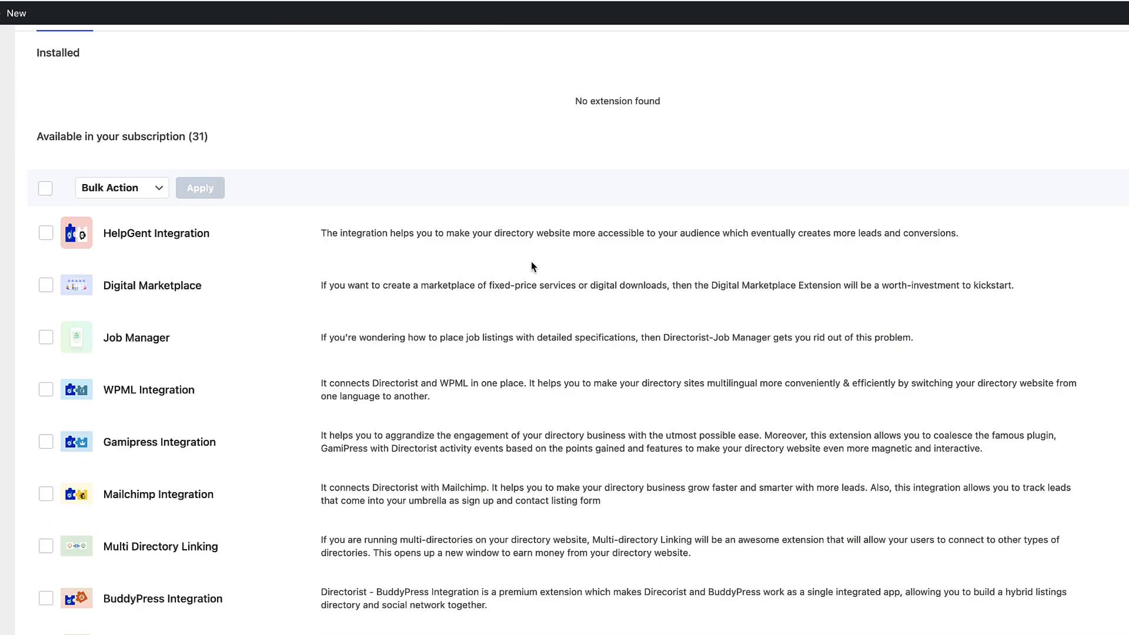
{"action": "scroll", "coordinate": [528, 265], "scroll_direction": "down", "scroll_amount": 10}
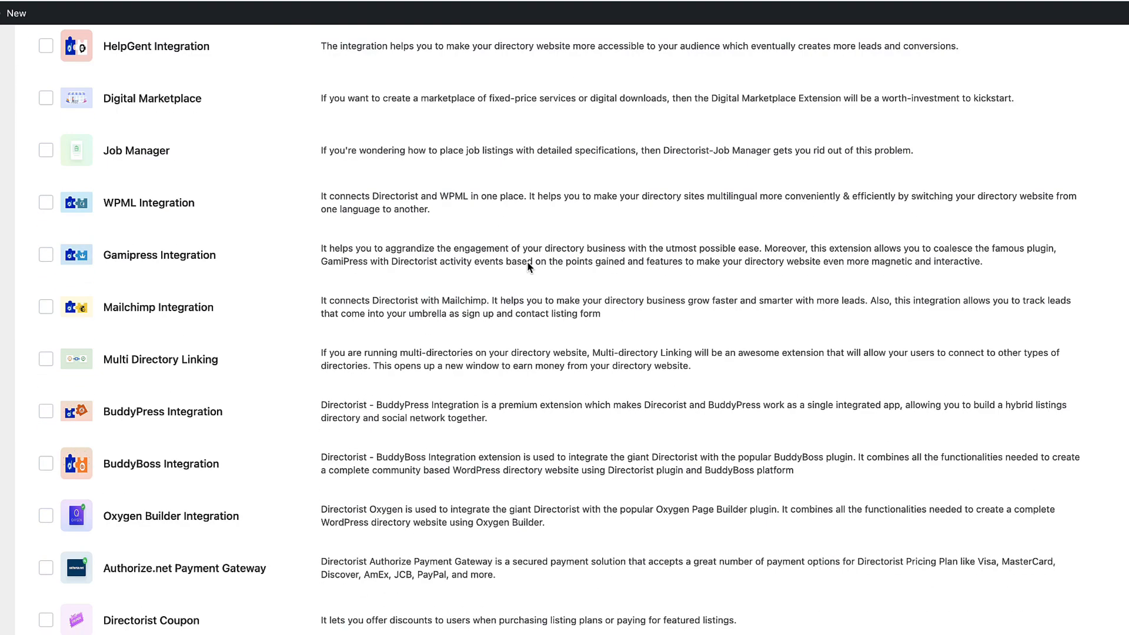
{"action": "scroll", "coordinate": [527, 261], "scroll_direction": "up", "scroll_amount": 8}
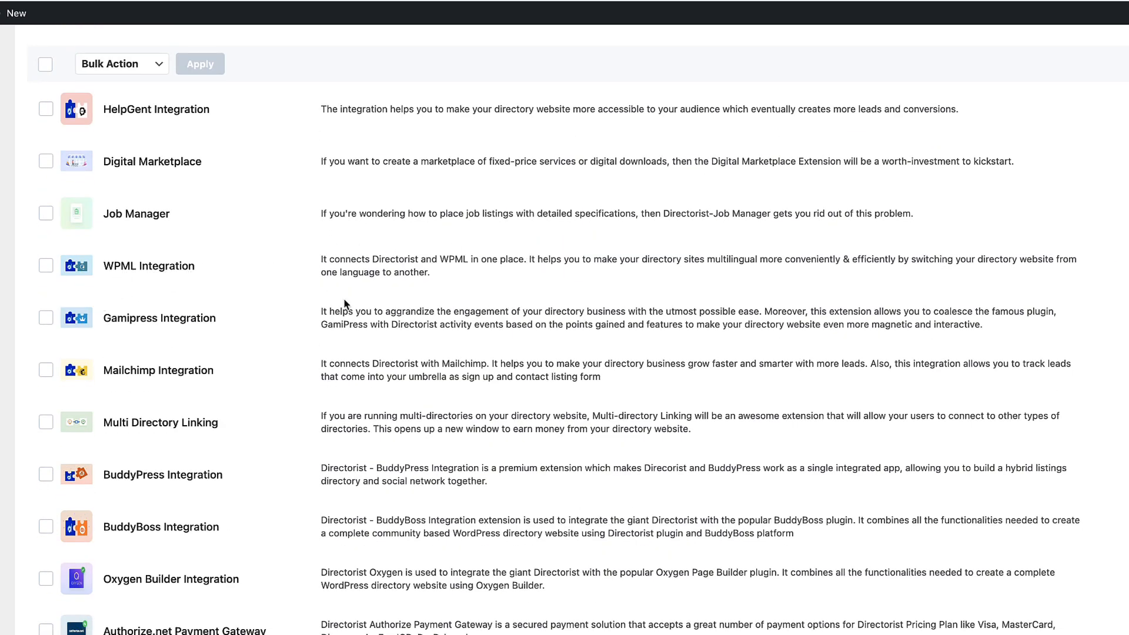
{"action": "scroll", "coordinate": [415, 318], "scroll_direction": "down", "scroll_amount": 16}
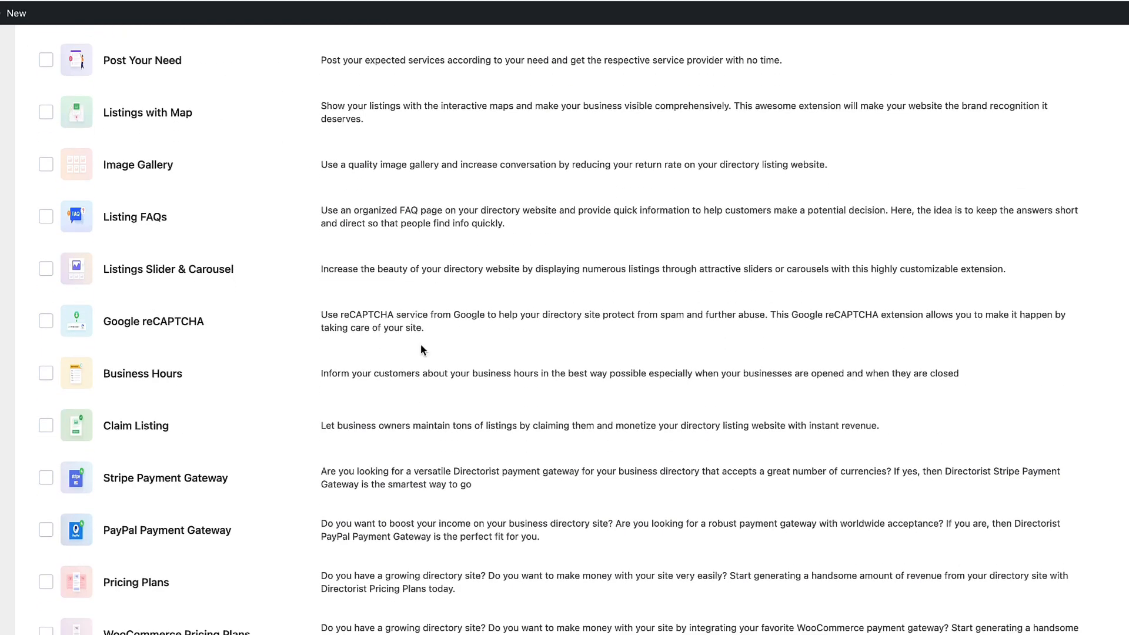
{"action": "scroll", "coordinate": [421, 344], "scroll_direction": "up", "scroll_amount": 20}
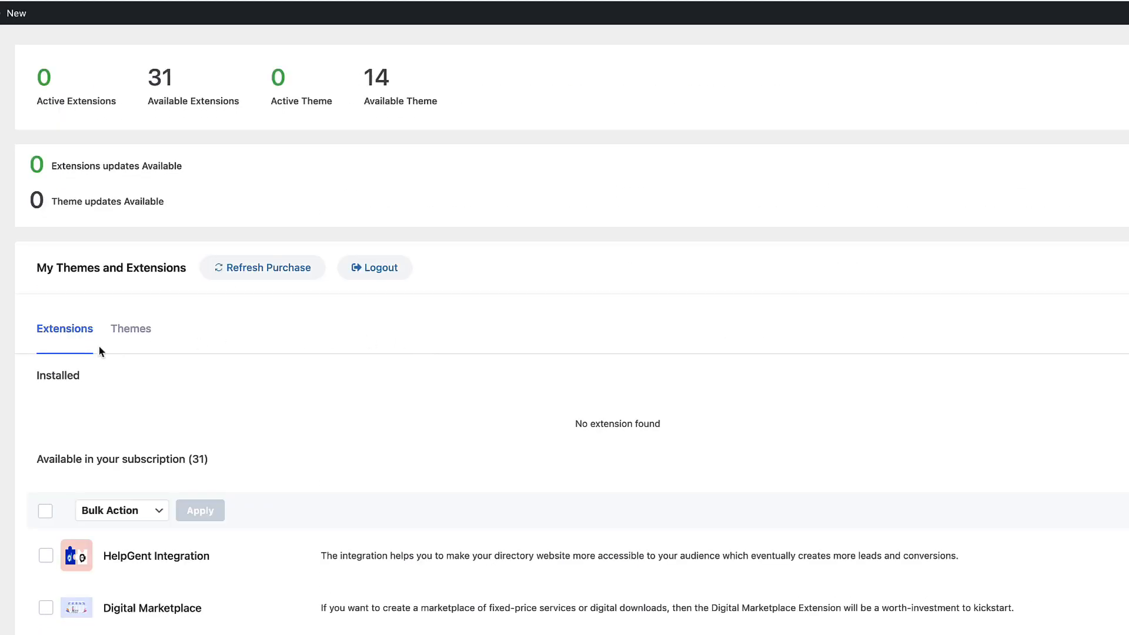
Step: Browse the Directorist themes, preview the dHotels demo, then install and activate dHotels
{"action": "left_click", "coordinate": [131, 332]}
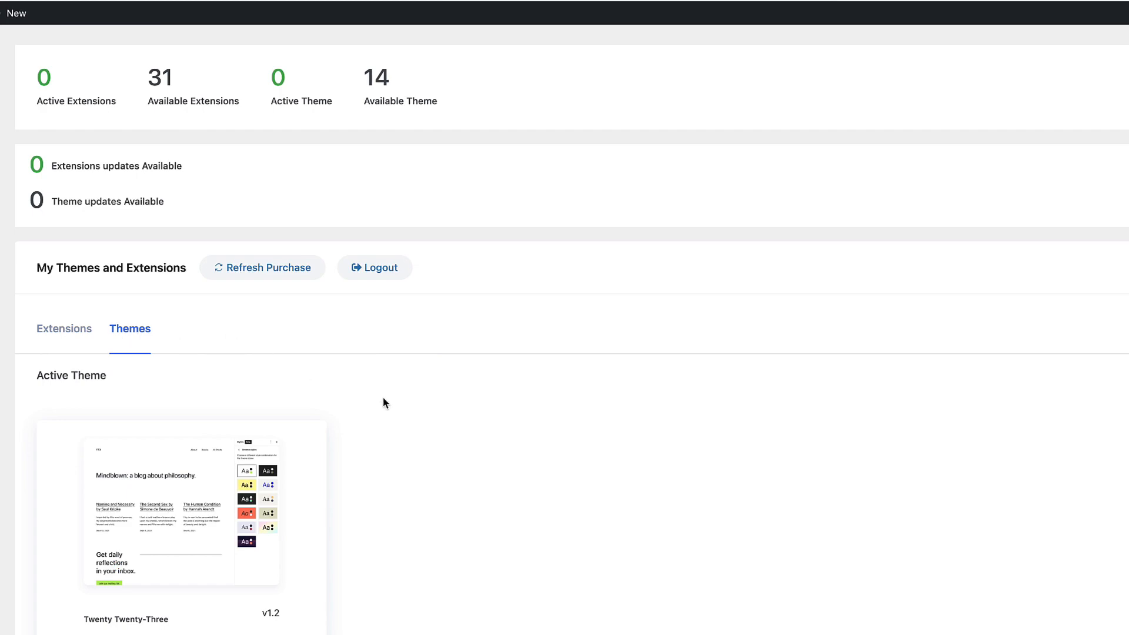
{"action": "scroll", "coordinate": [382, 401], "scroll_direction": "down", "scroll_amount": 4}
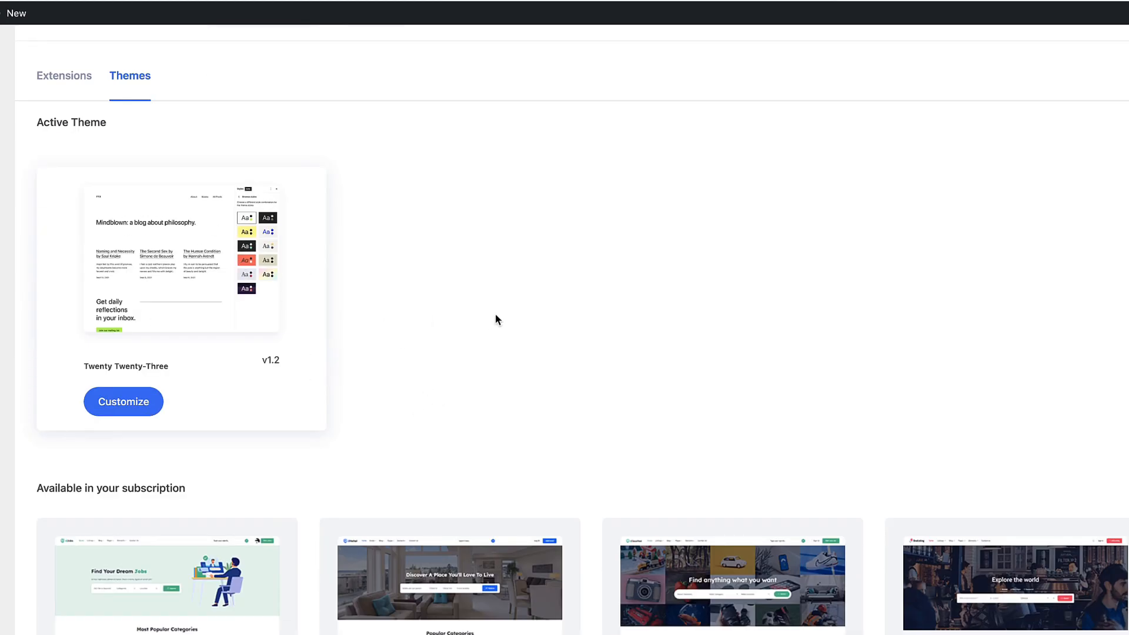
{"action": "scroll", "coordinate": [500, 310], "scroll_direction": "down", "scroll_amount": 4}
{"action": "scroll", "coordinate": [471, 300], "scroll_direction": "down", "scroll_amount": 2}
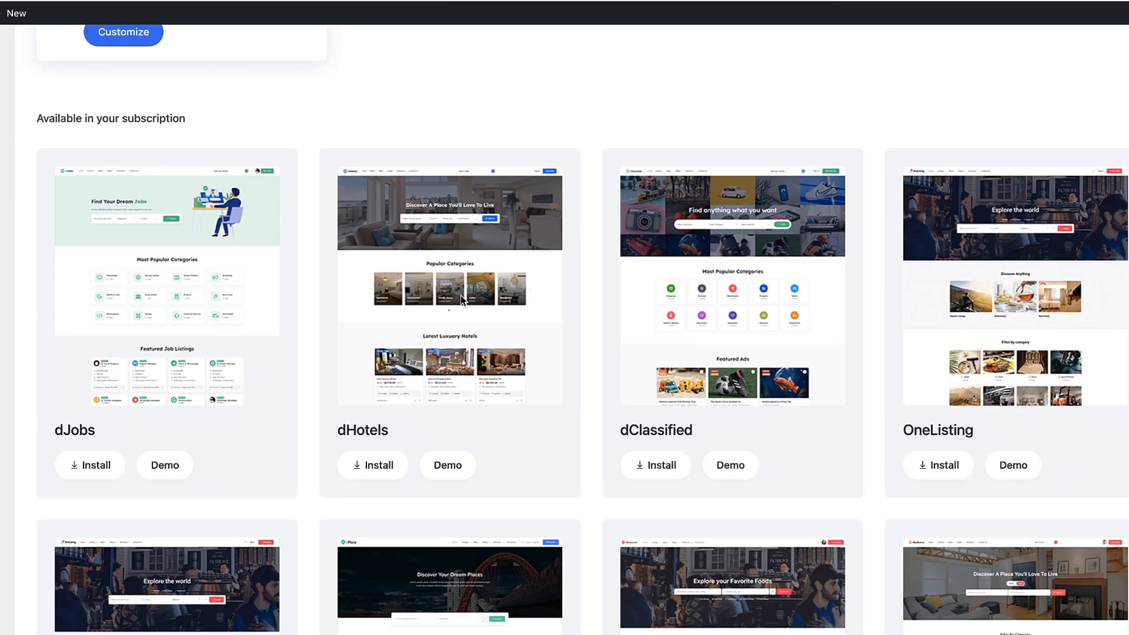
{"action": "scroll", "coordinate": [957, 355], "scroll_direction": "down", "scroll_amount": 6}
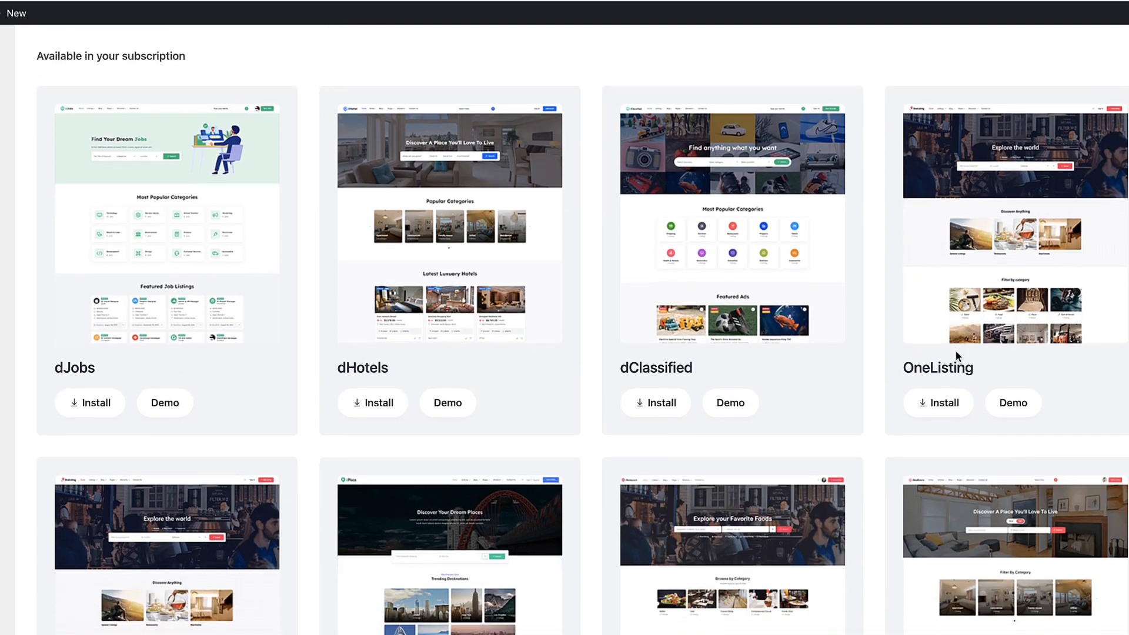
{"action": "scroll", "coordinate": [544, 322], "scroll_direction": "up", "scroll_amount": 6}
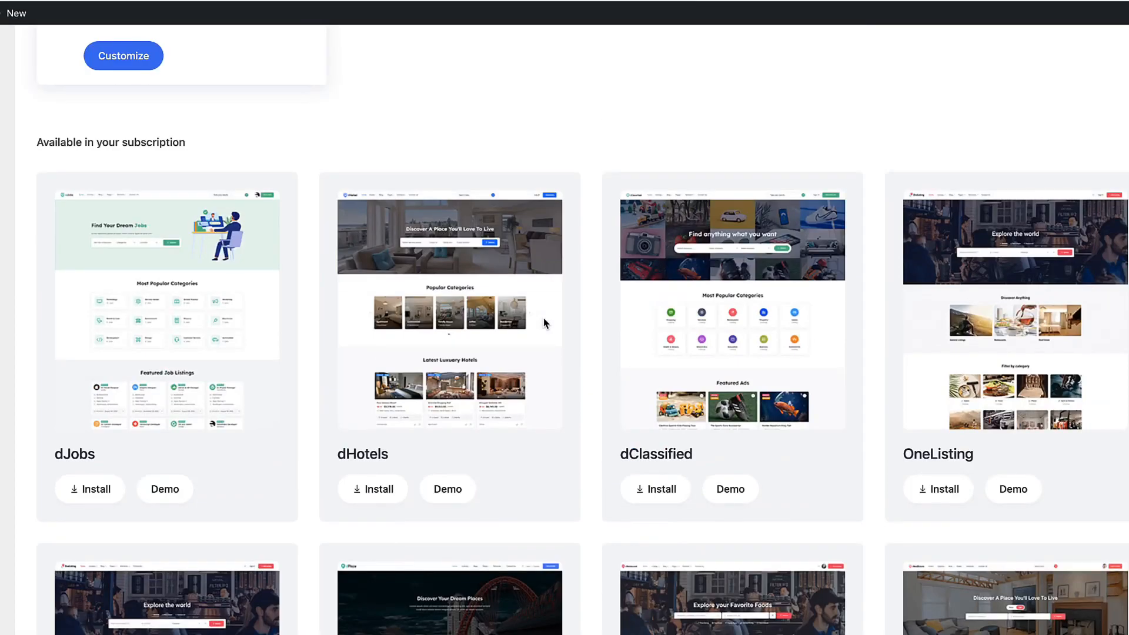
{"action": "scroll", "coordinate": [544, 322], "scroll_direction": "down", "scroll_amount": 1}
{"action": "left_click", "coordinate": [451, 426]}
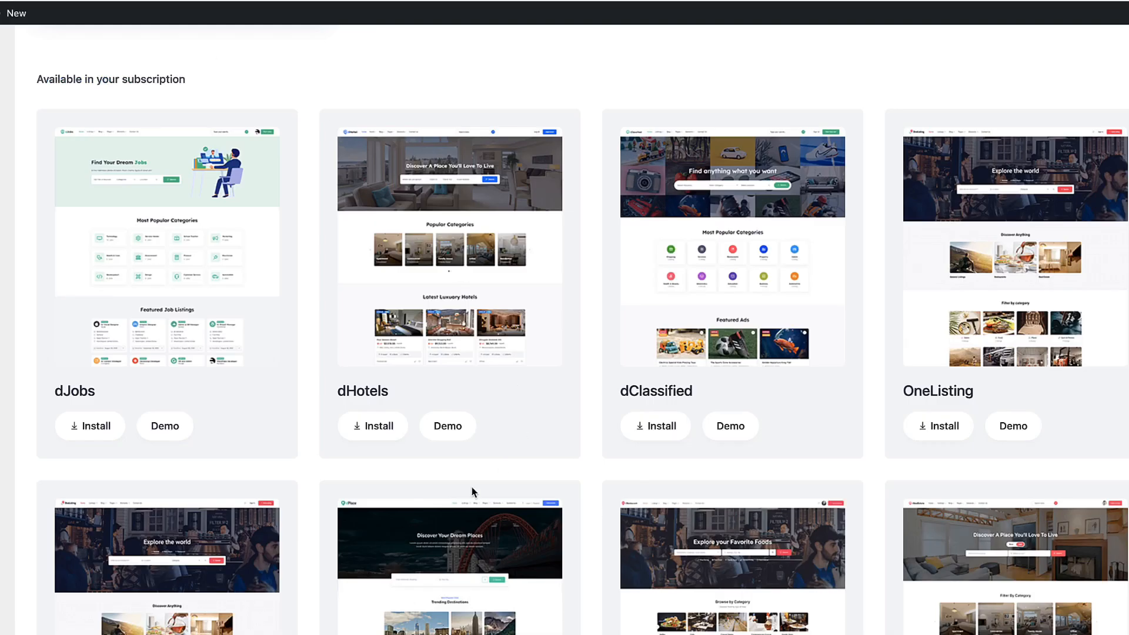
{"action": "left_click", "coordinate": [377, 426]}
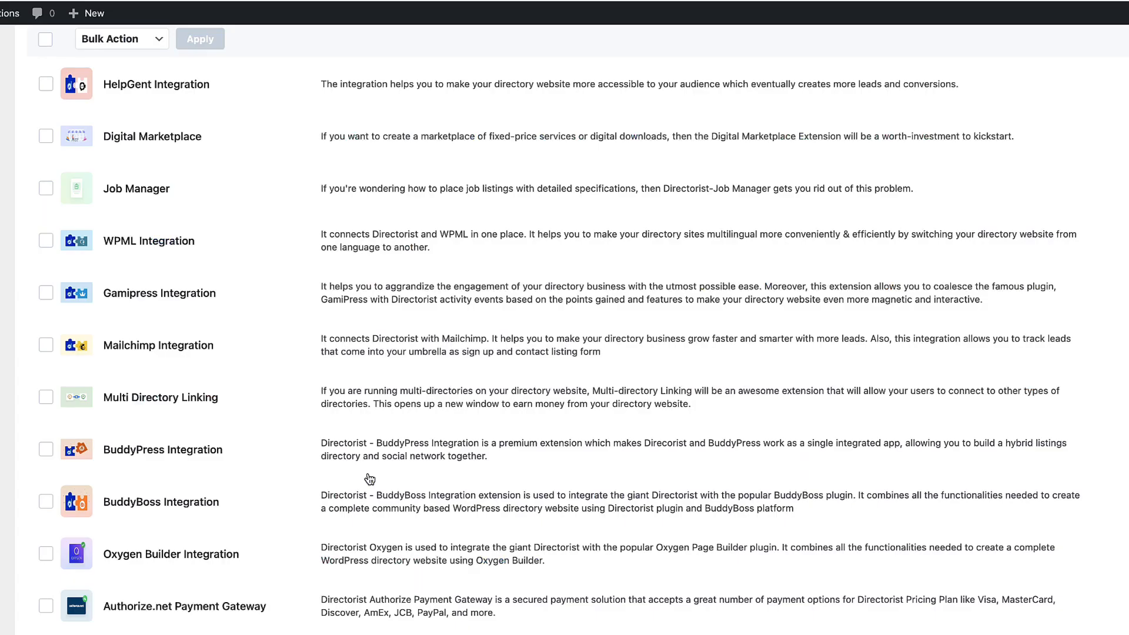
{"action": "scroll", "coordinate": [370, 480], "scroll_direction": "up", "scroll_amount": 10}
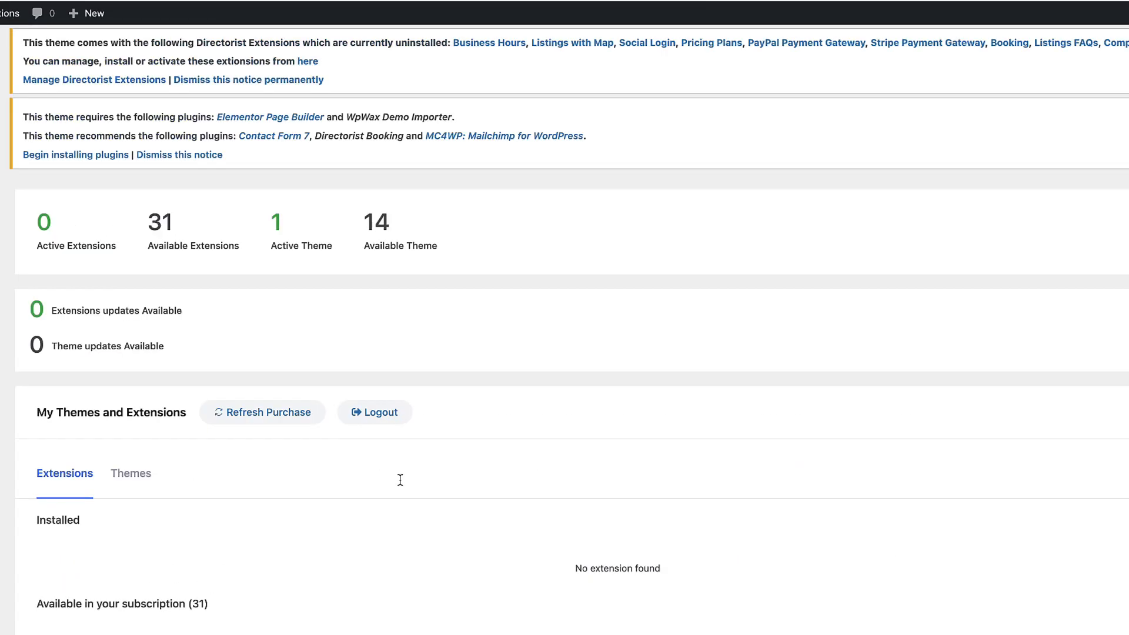
Step: Bulk-install the five required plugins, including Elementor, WpWax Demo Importer, Contact Form 7, Booking, MC4WP
{"action": "left_click", "coordinate": [88, 154]}
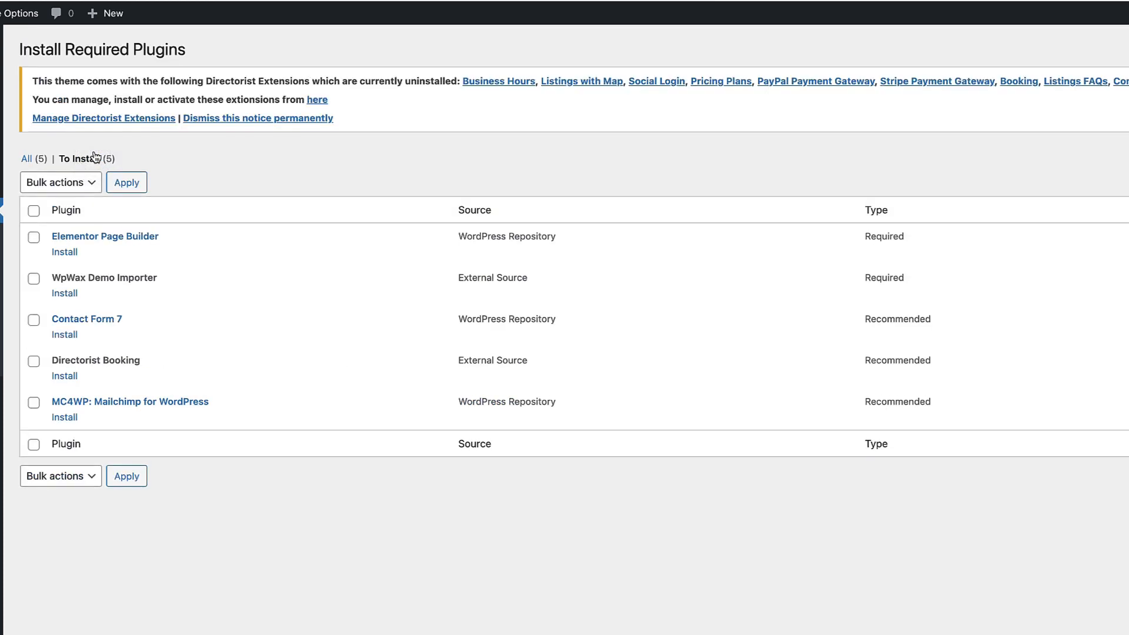
{"action": "left_click", "coordinate": [34, 211]}
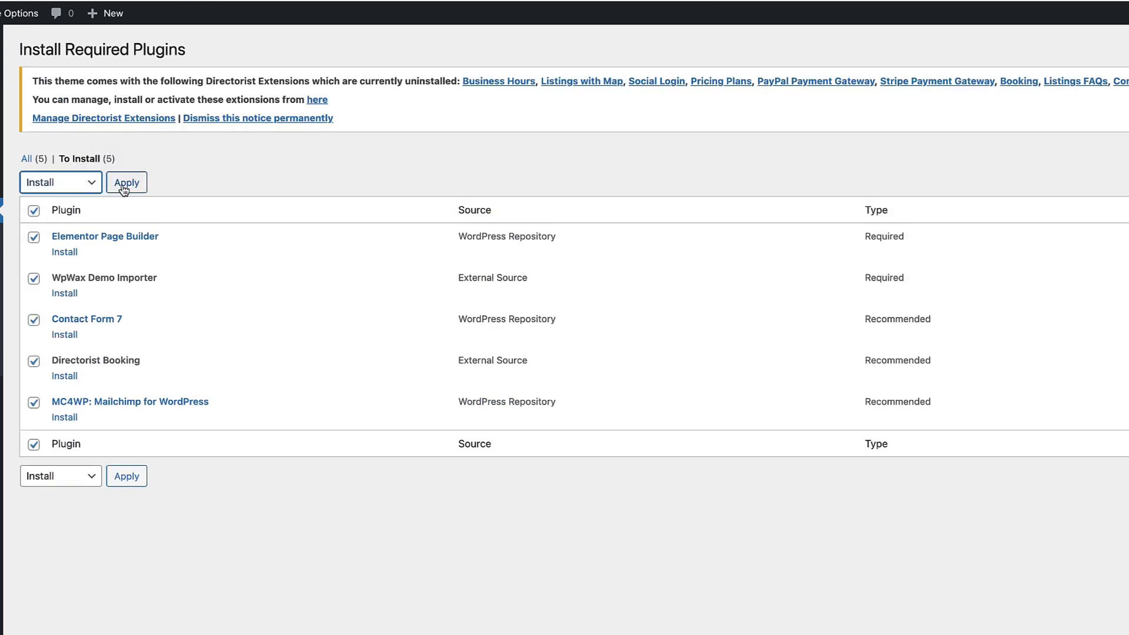
{"action": "left_click", "coordinate": [126, 184]}
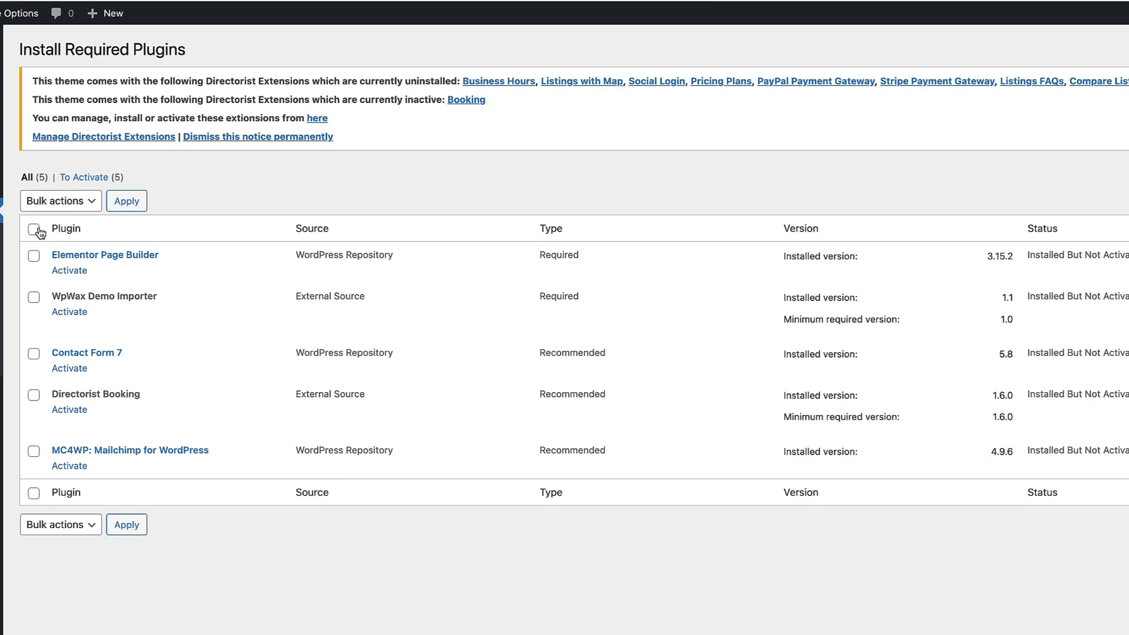
Step: Select all five installed plugins and bulk-activate them
{"action": "left_click", "coordinate": [39, 233]}
{"action": "left_click", "coordinate": [59, 201]}
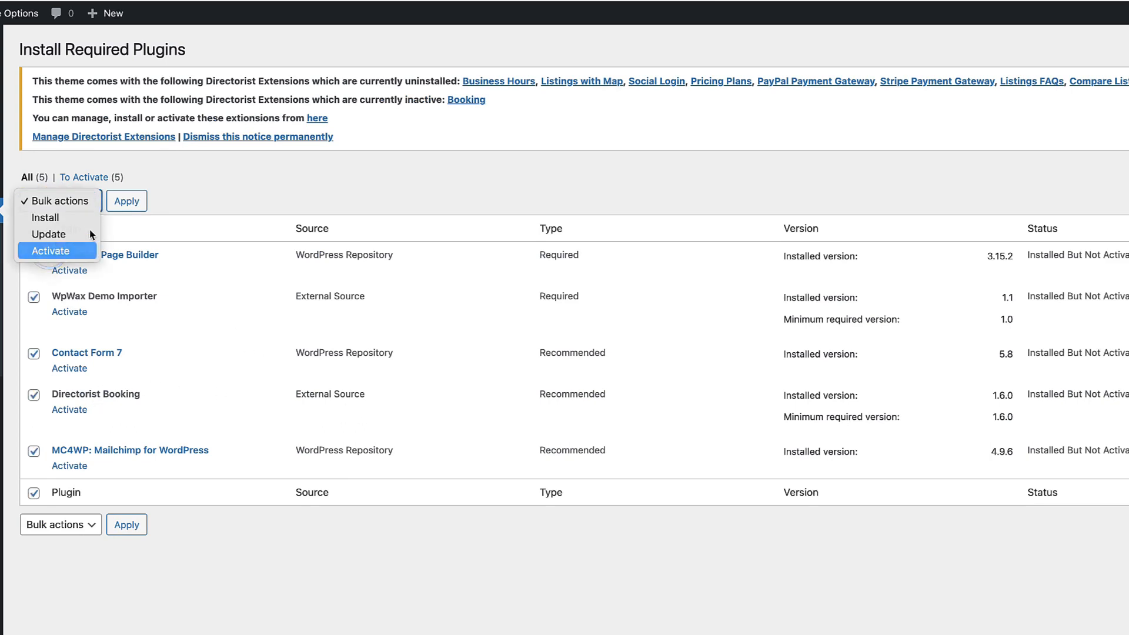
{"action": "left_click", "coordinate": [51, 251]}
{"action": "left_click", "coordinate": [126, 200]}
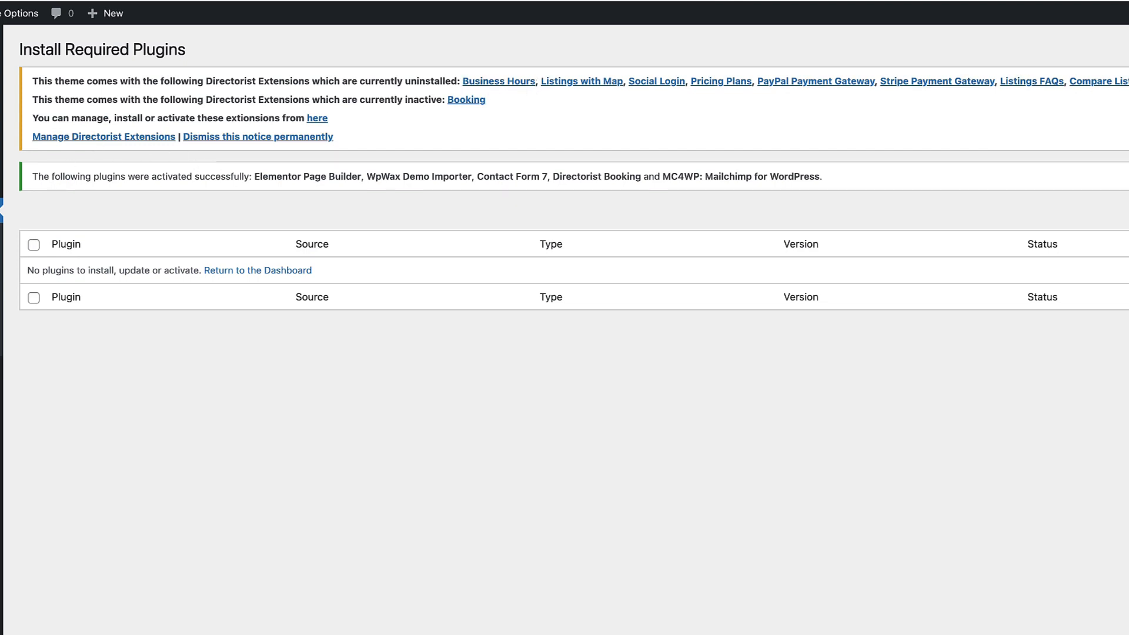
{"action": "mouse_move", "coordinate": [2, 100]}
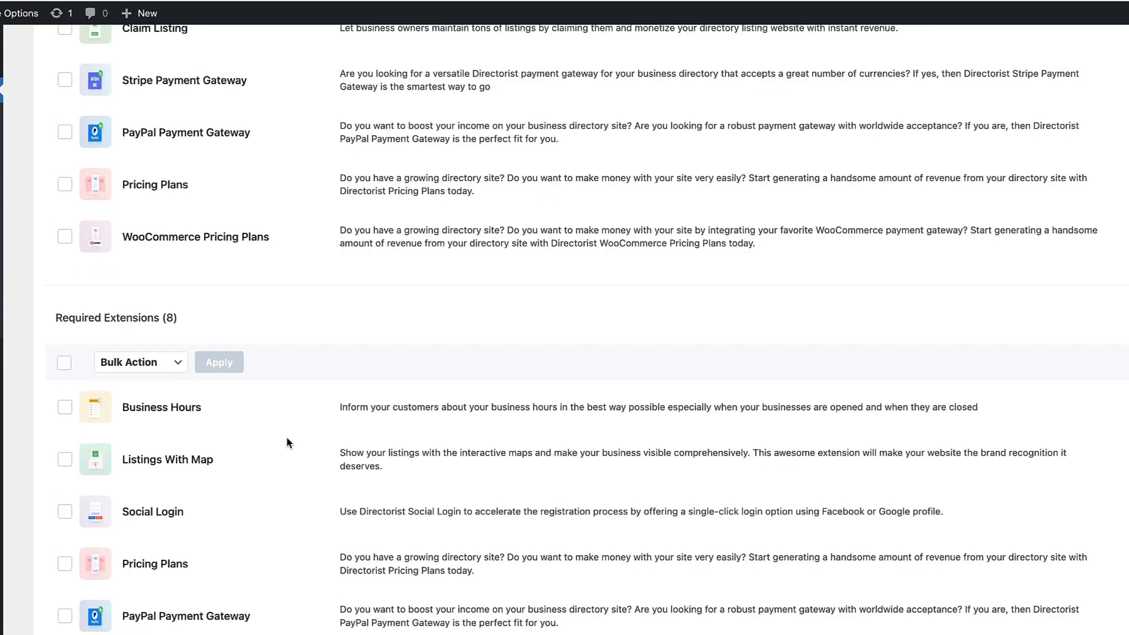
Step: Select all eight required extensions and bulk-install them
{"action": "scroll", "coordinate": [288, 441], "scroll_direction": "down", "scroll_amount": 2}
{"action": "left_click", "coordinate": [64, 224]}
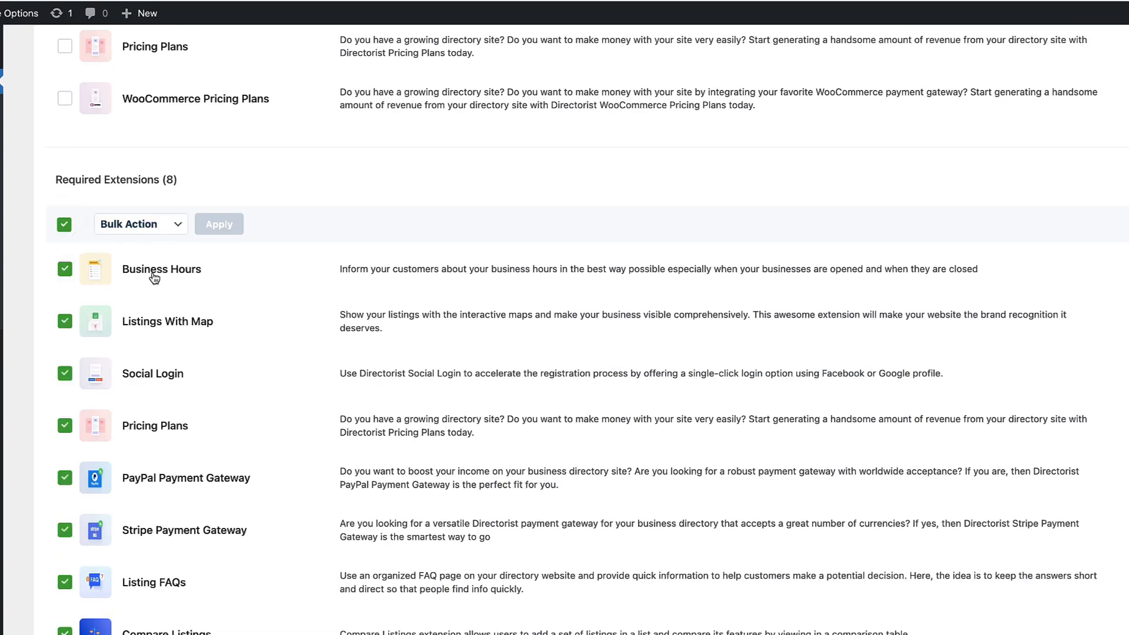
{"action": "left_click", "coordinate": [152, 220]}
{"action": "left_click", "coordinate": [117, 240]}
{"action": "left_click", "coordinate": [217, 224]}
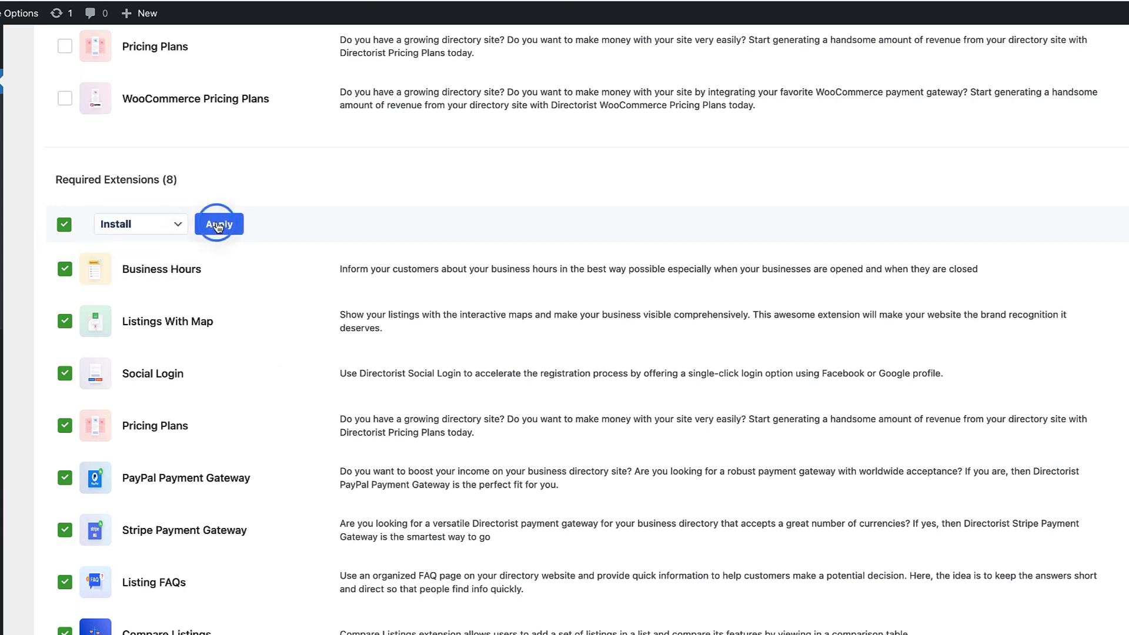
Step: Select the eight required extensions again and bulk-activate them
{"action": "left_click", "coordinate": [64, 224]}
{"action": "left_click", "coordinate": [114, 223]}
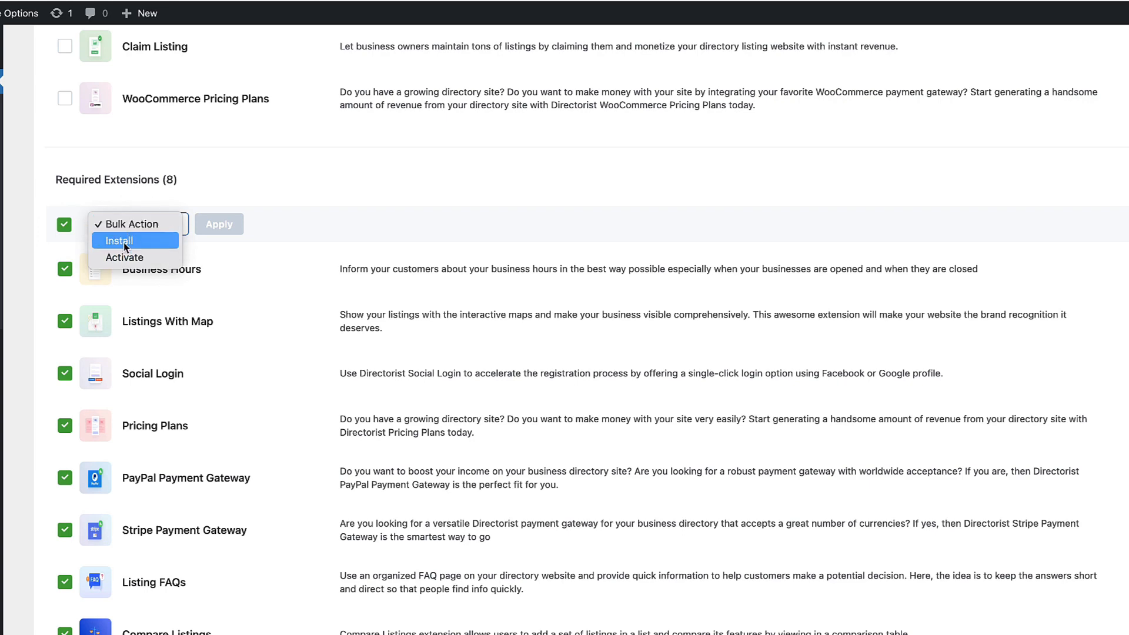
{"action": "left_click", "coordinate": [123, 257]}
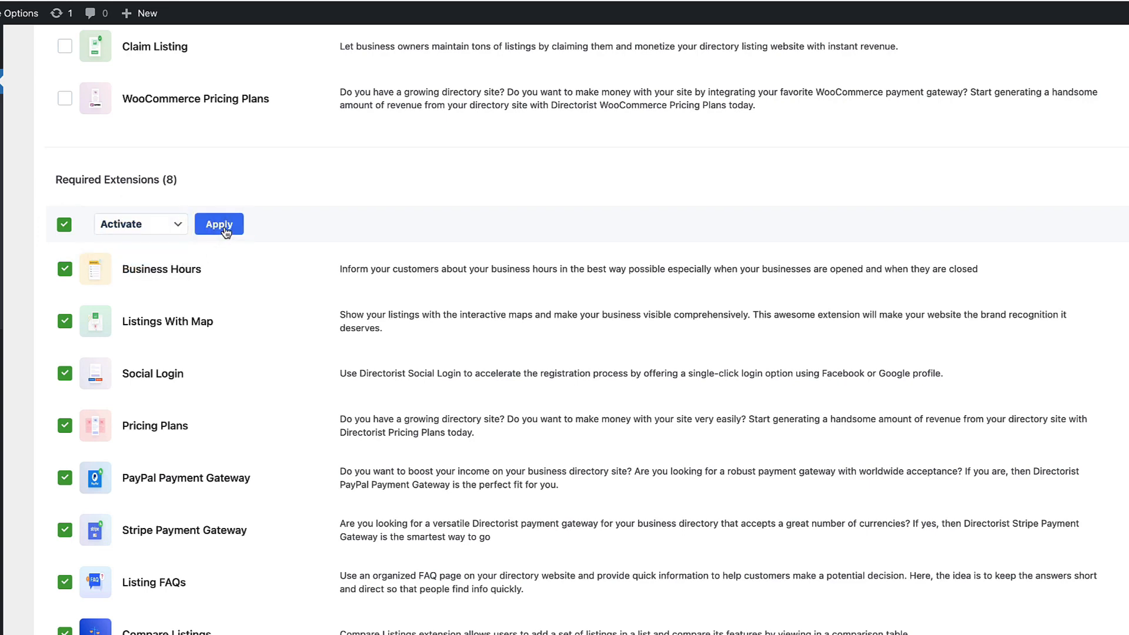
{"action": "left_click", "coordinate": [220, 224]}
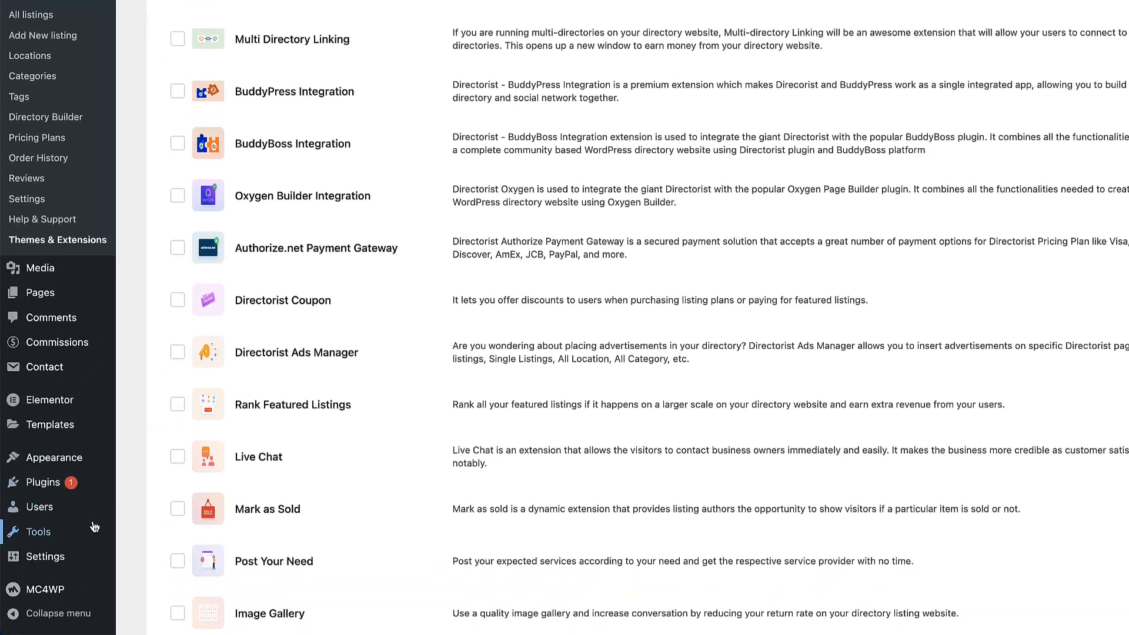
Step: Import the dHotels demo content, accepting the data-deletion warning, and scroll the new hotel homepage
{"action": "mouse_move", "coordinate": [52, 540]}
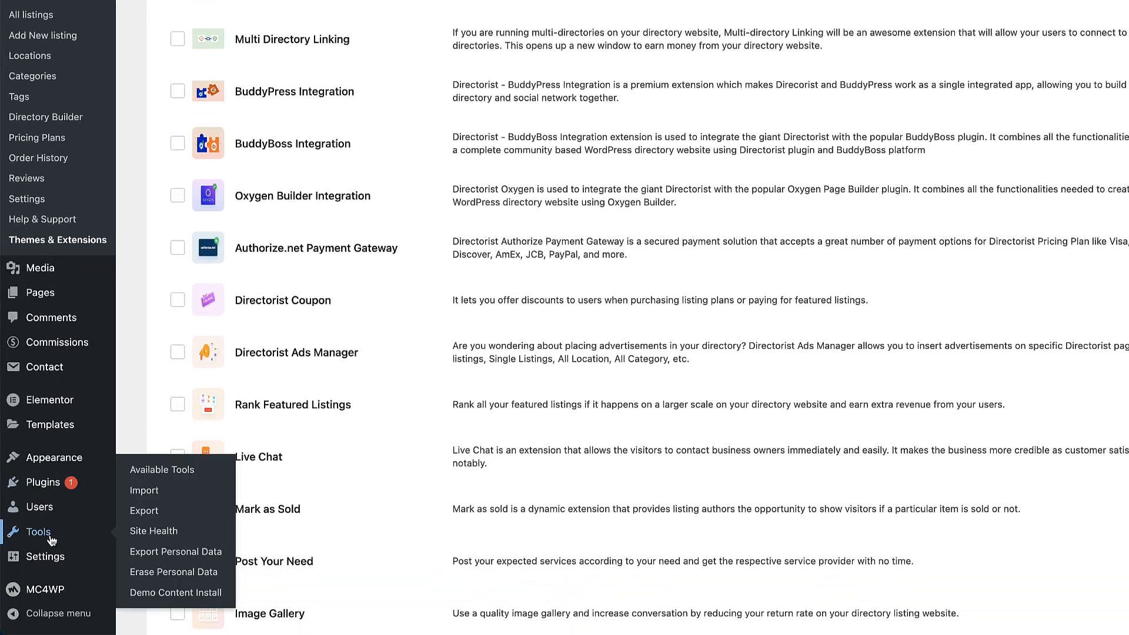
{"action": "left_click", "coordinate": [175, 593]}
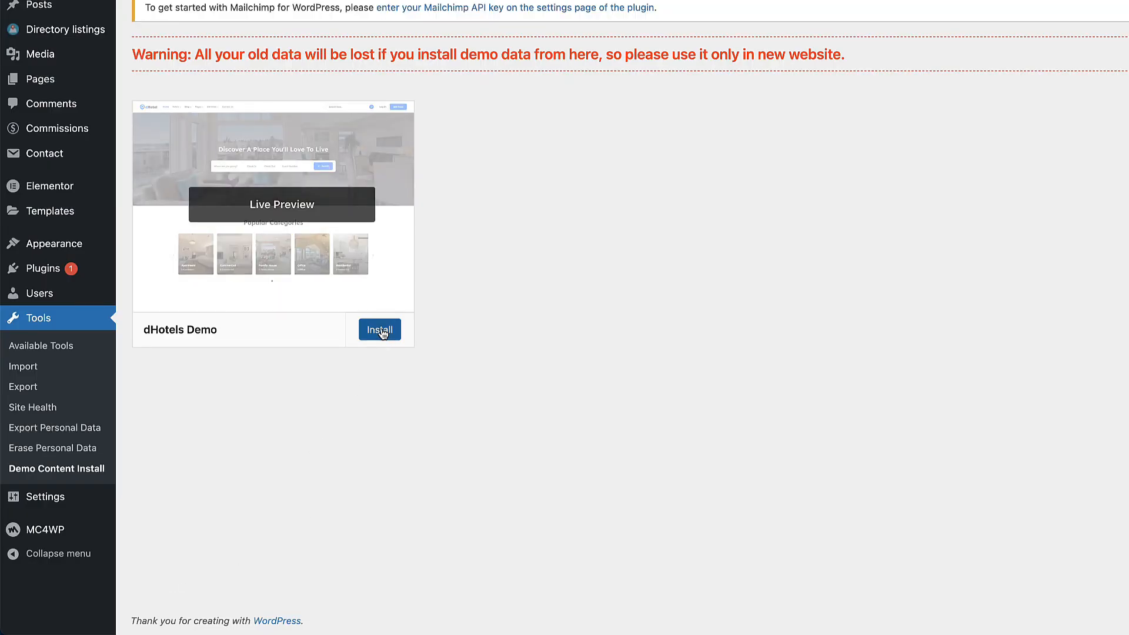
{"action": "left_click", "coordinate": [380, 331]}
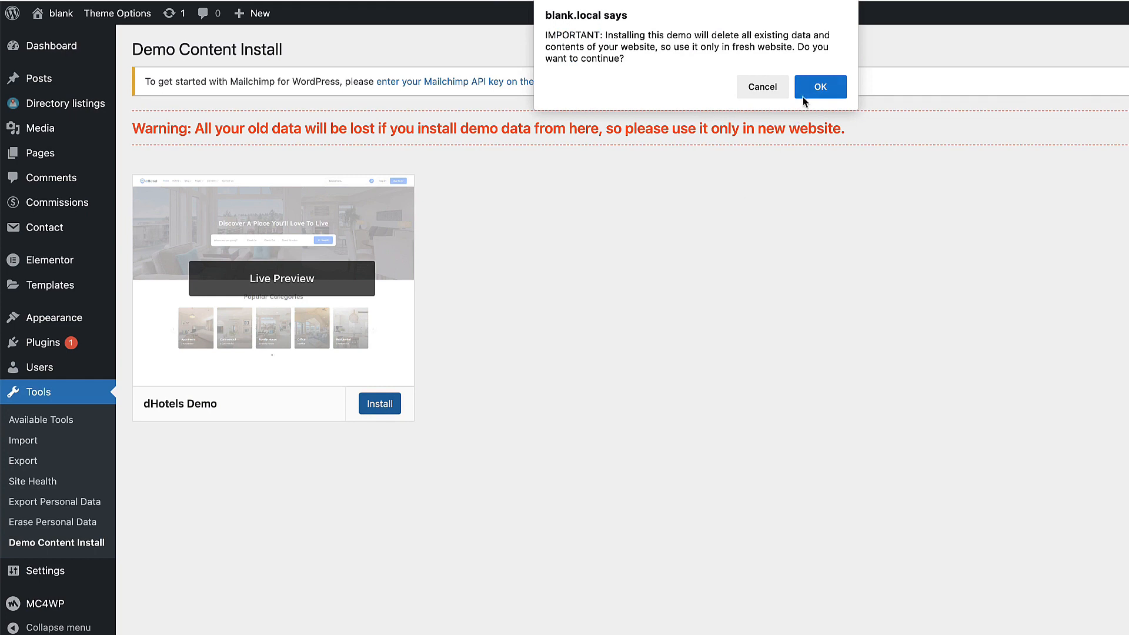
{"action": "left_click_drag", "start_coordinate": [605, 33], "coordinate": [840, 54]}
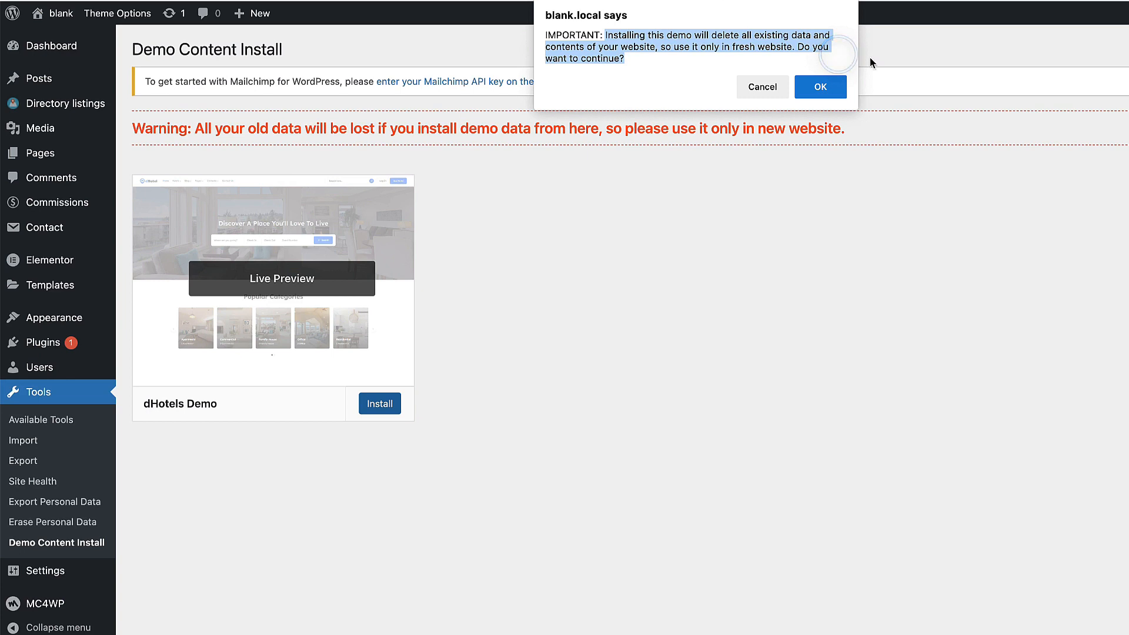
{"action": "left_click", "coordinate": [819, 88]}
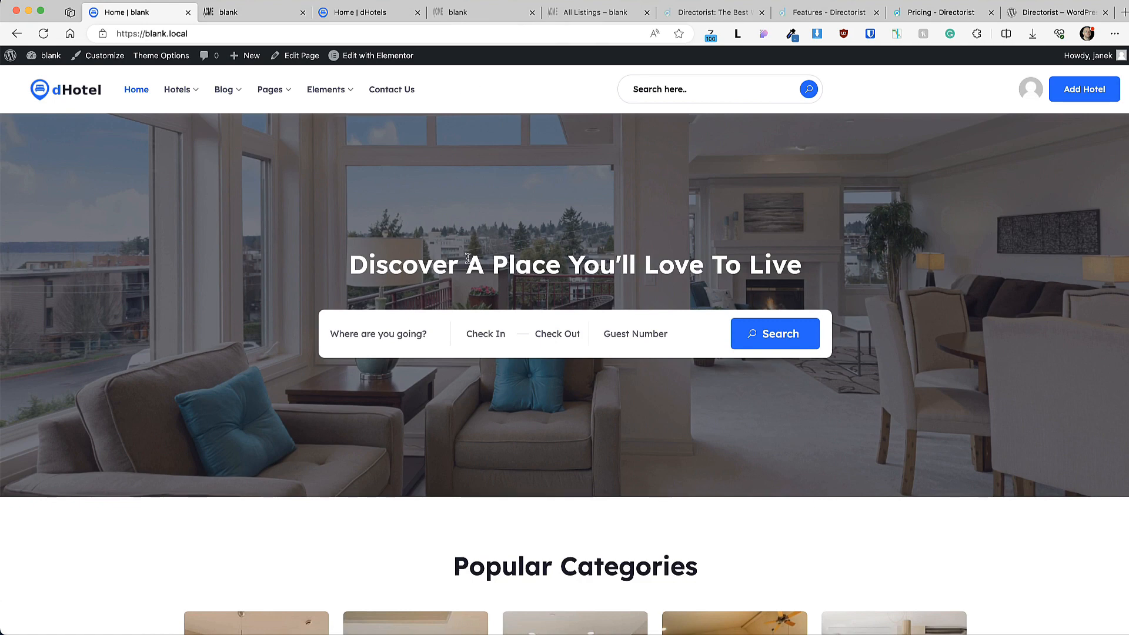
{"action": "scroll", "coordinate": [314, 237], "scroll_direction": "down", "scroll_amount": 1}
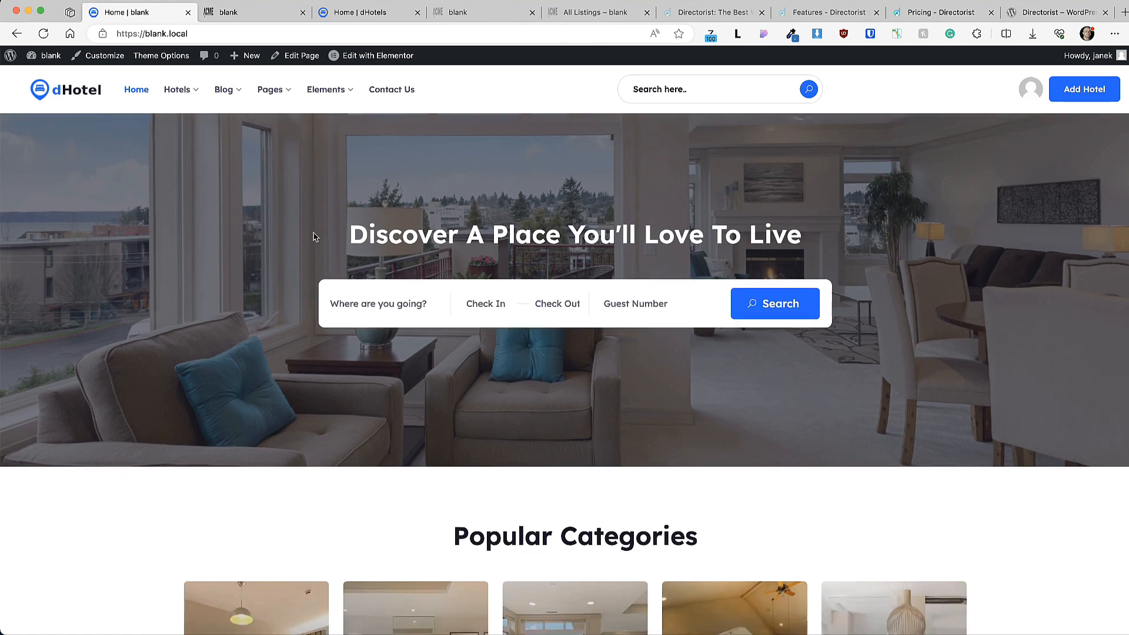
{"action": "scroll", "coordinate": [313, 236], "scroll_direction": "down", "scroll_amount": 5}
{"action": "scroll", "coordinate": [314, 236], "scroll_direction": "down", "scroll_amount": 5}
{"action": "scroll", "coordinate": [313, 237], "scroll_direction": "up", "scroll_amount": 1}
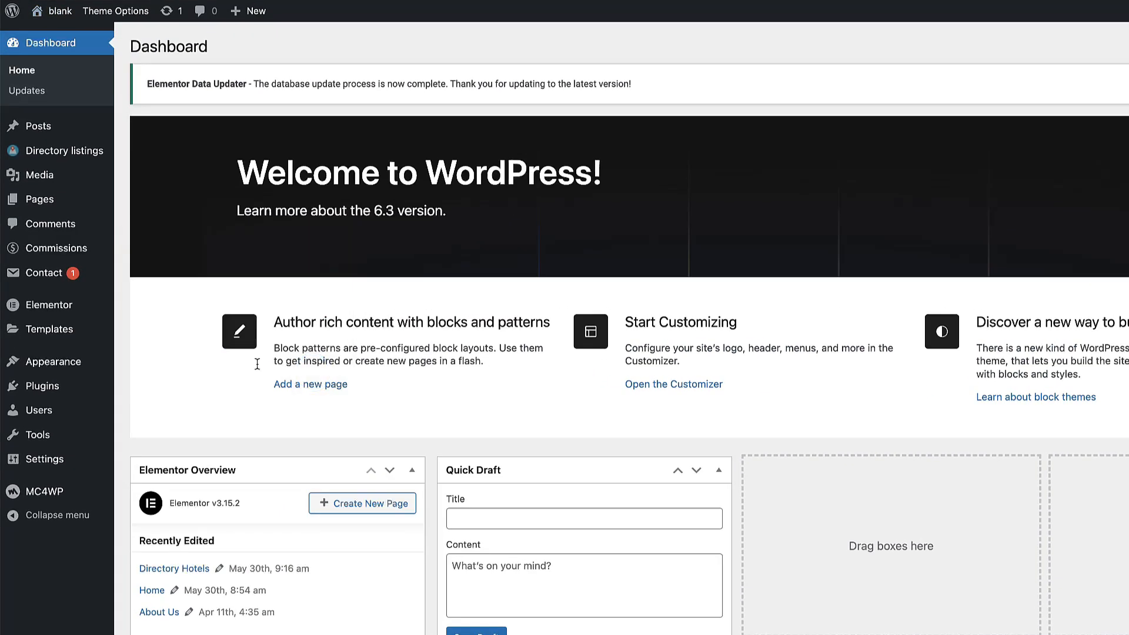
Step: Open Directorist Settings and toggle Lazy Load Term Fields on and back off in Listings General
{"action": "left_click", "coordinate": [73, 152]}
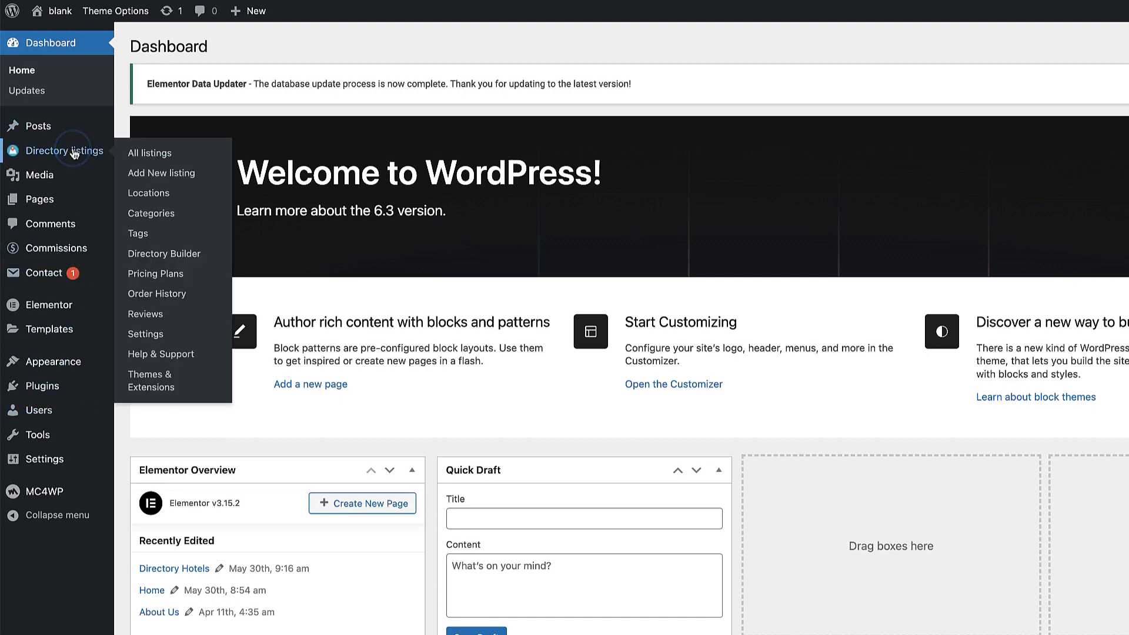
{"action": "left_click", "coordinate": [30, 311]}
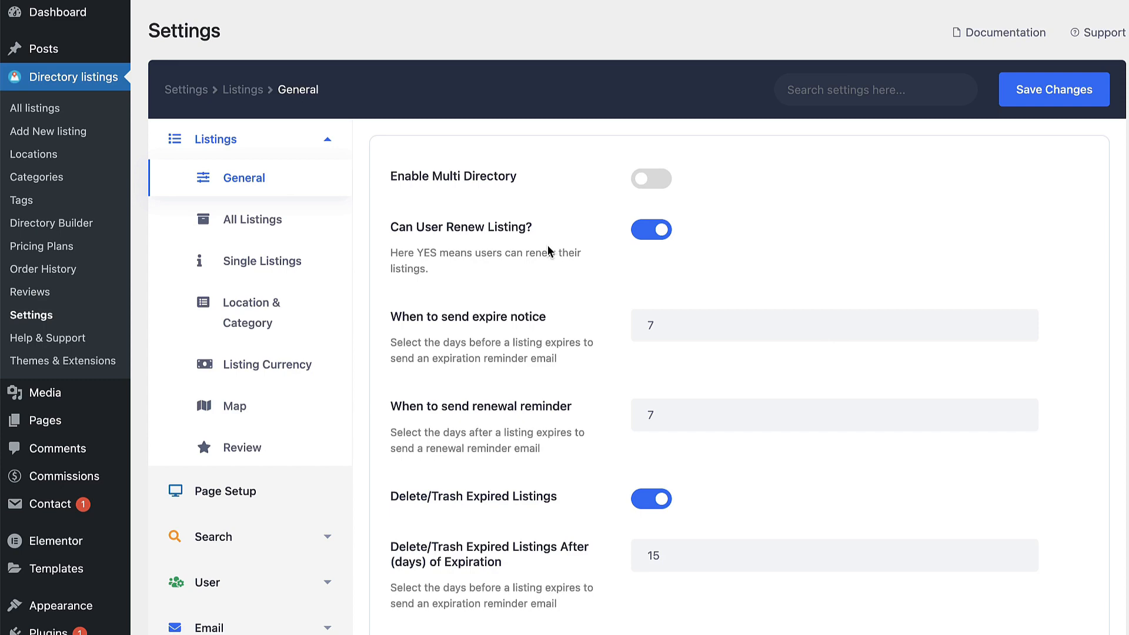
{"action": "scroll", "coordinate": [707, 399], "scroll_direction": "down", "scroll_amount": 2}
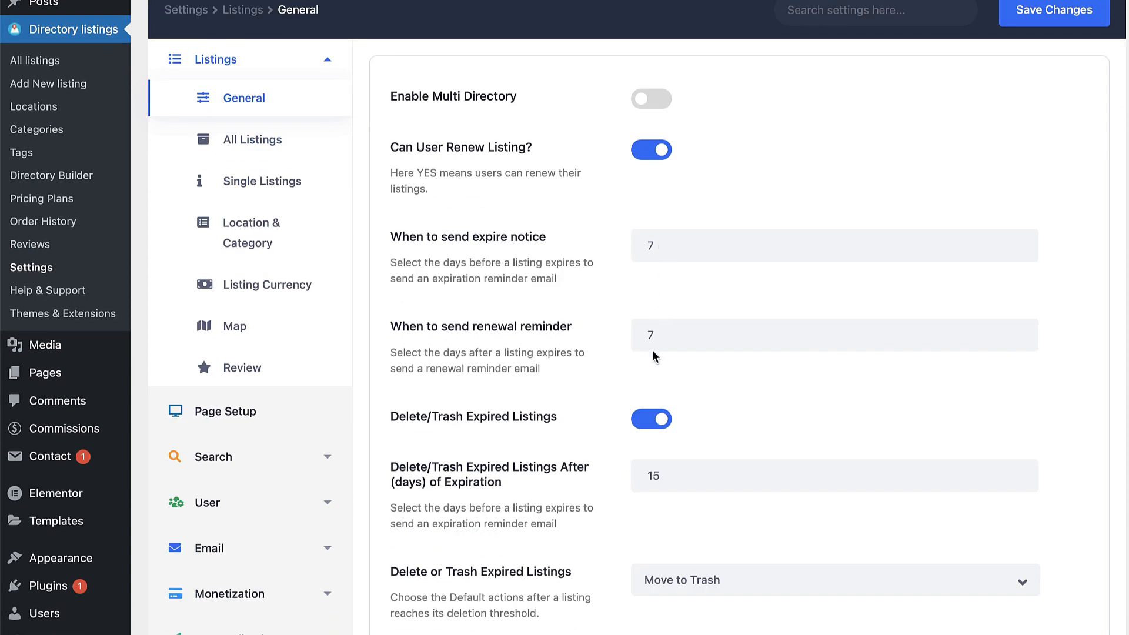
{"action": "scroll", "coordinate": [652, 356], "scroll_direction": "down", "scroll_amount": 5}
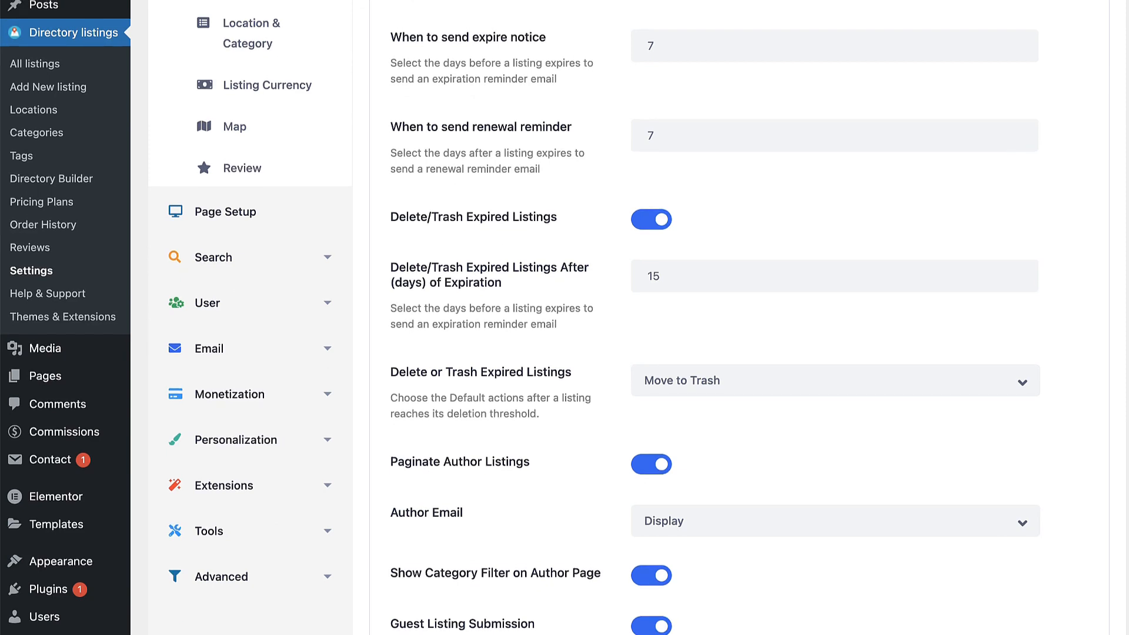
{"action": "scroll", "coordinate": [735, 317], "scroll_direction": "down", "scroll_amount": 3}
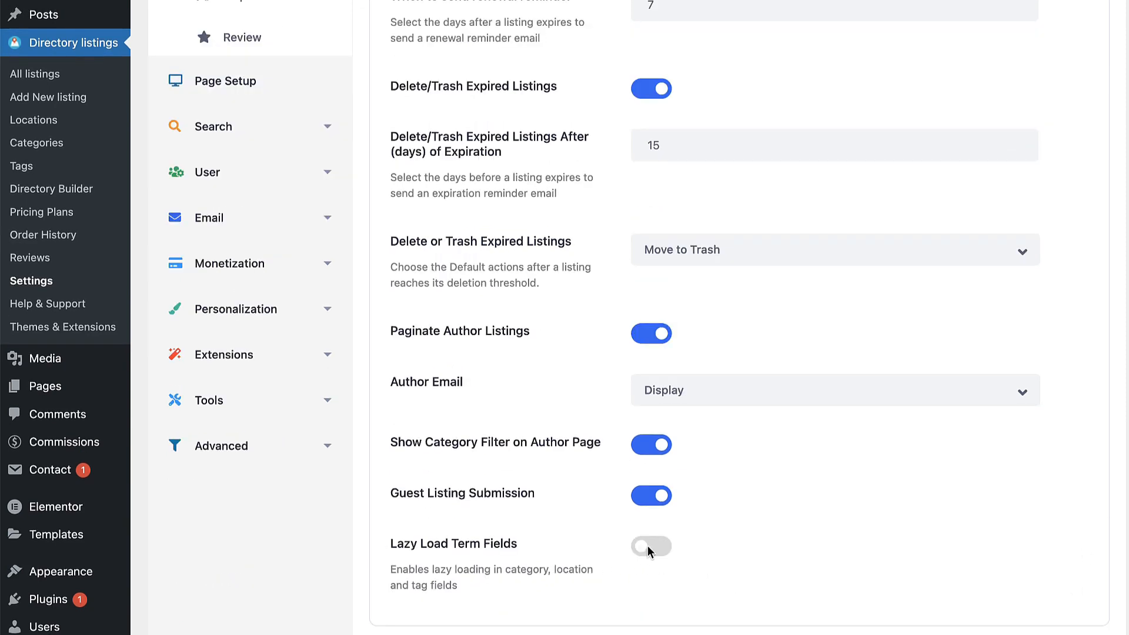
{"action": "left_click", "coordinate": [654, 546]}
{"action": "left_click", "coordinate": [659, 551]}
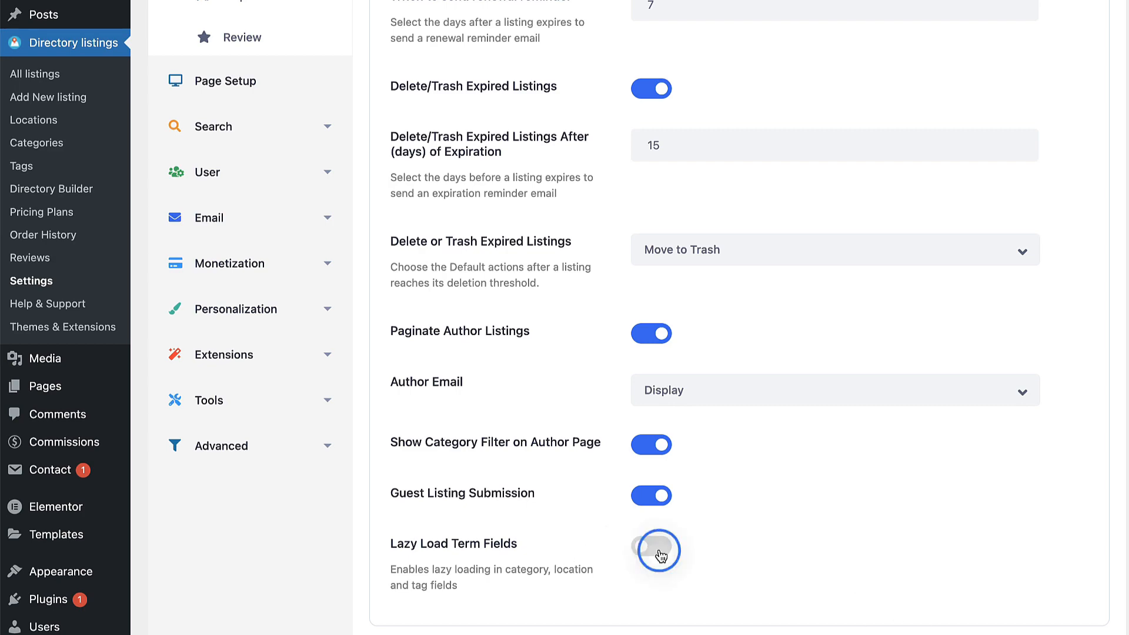
{"action": "scroll", "coordinate": [859, 438], "scroll_direction": "up", "scroll_amount": 10}
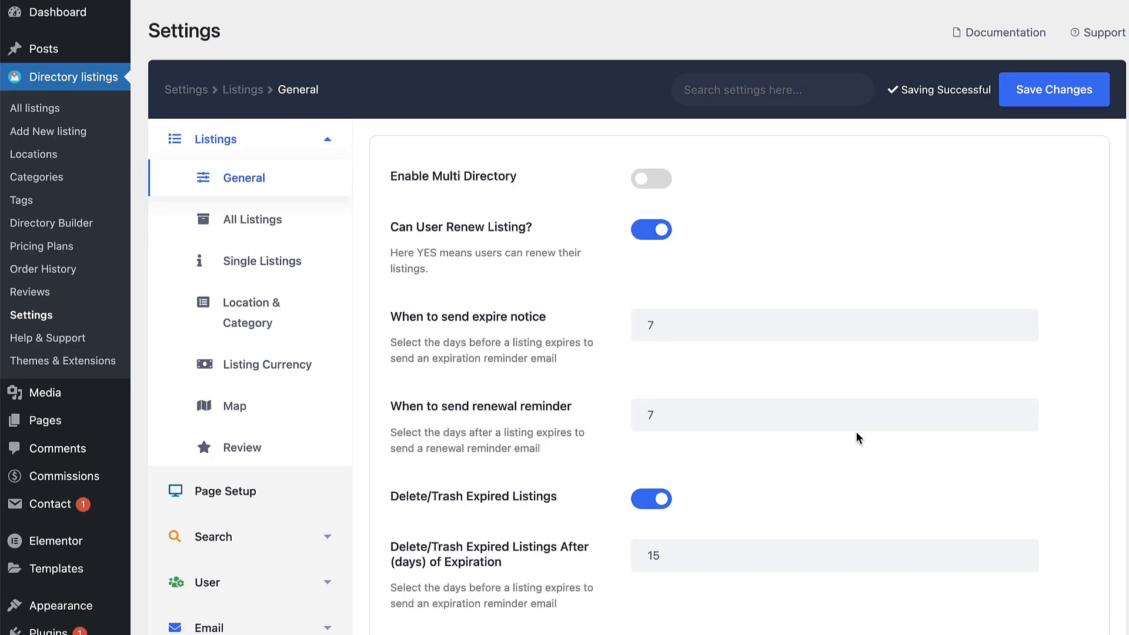
Step: Turn on Instant Search and remove the A to Z, Z to A and Random sort options
{"action": "left_click", "coordinate": [250, 221]}
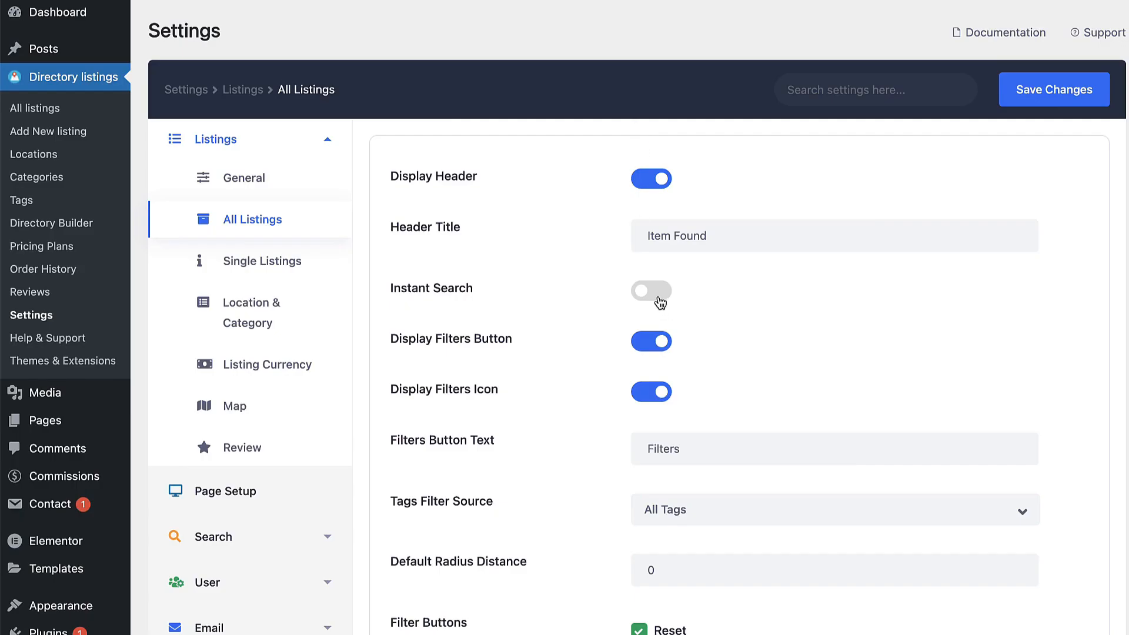
{"action": "left_click", "coordinate": [654, 293]}
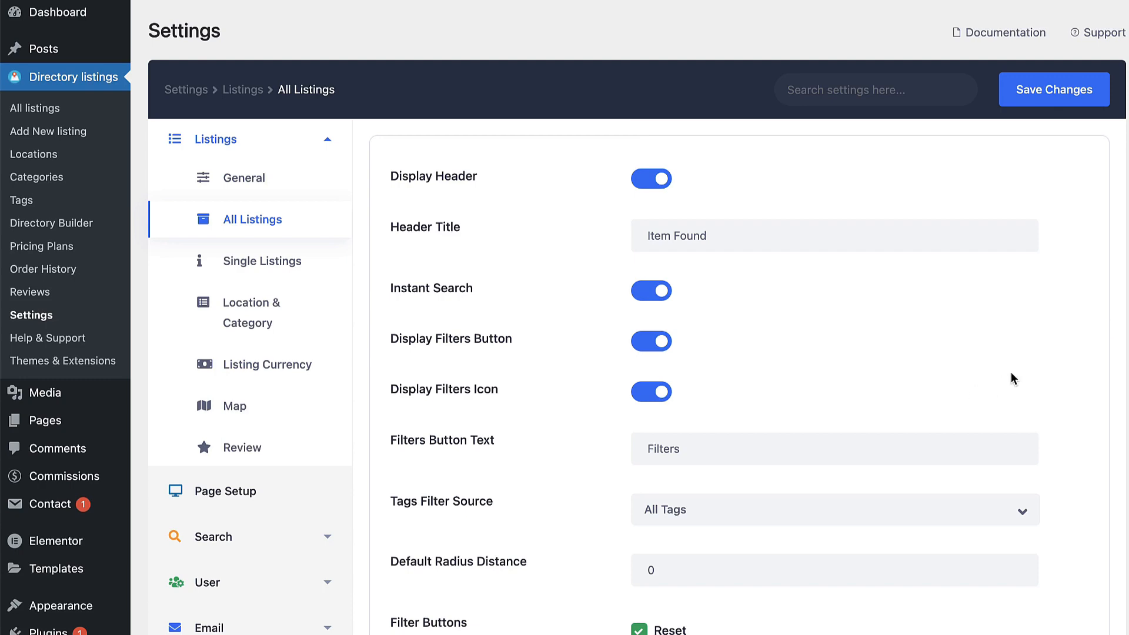
{"action": "scroll", "coordinate": [1011, 373], "scroll_direction": "down", "scroll_amount": 10}
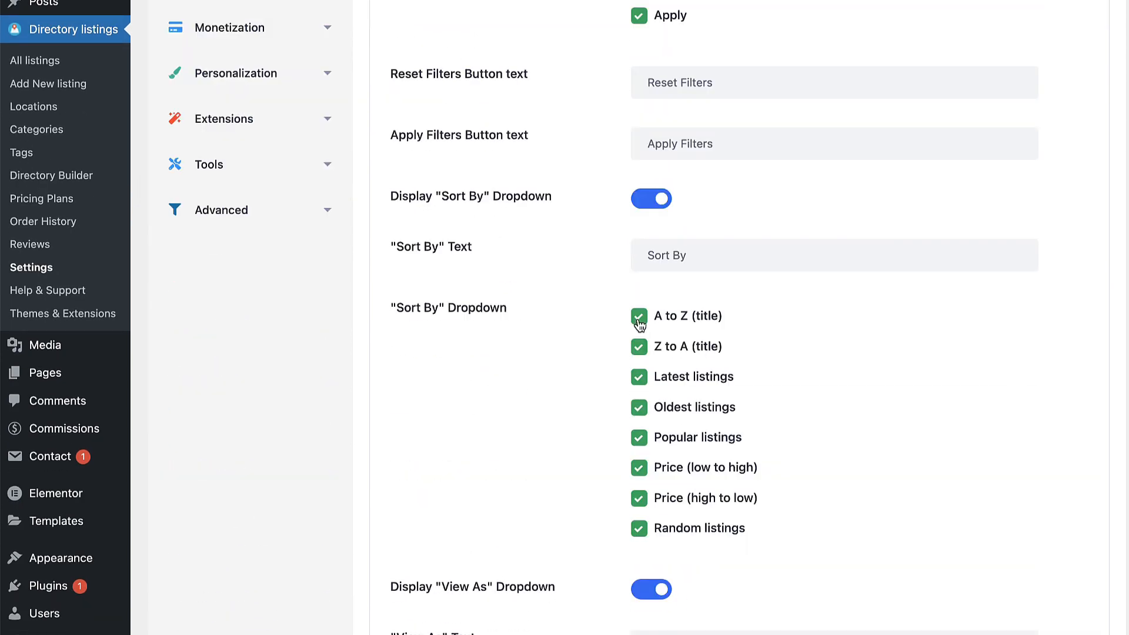
{"action": "left_click", "coordinate": [639, 320]}
{"action": "left_click", "coordinate": [640, 348]}
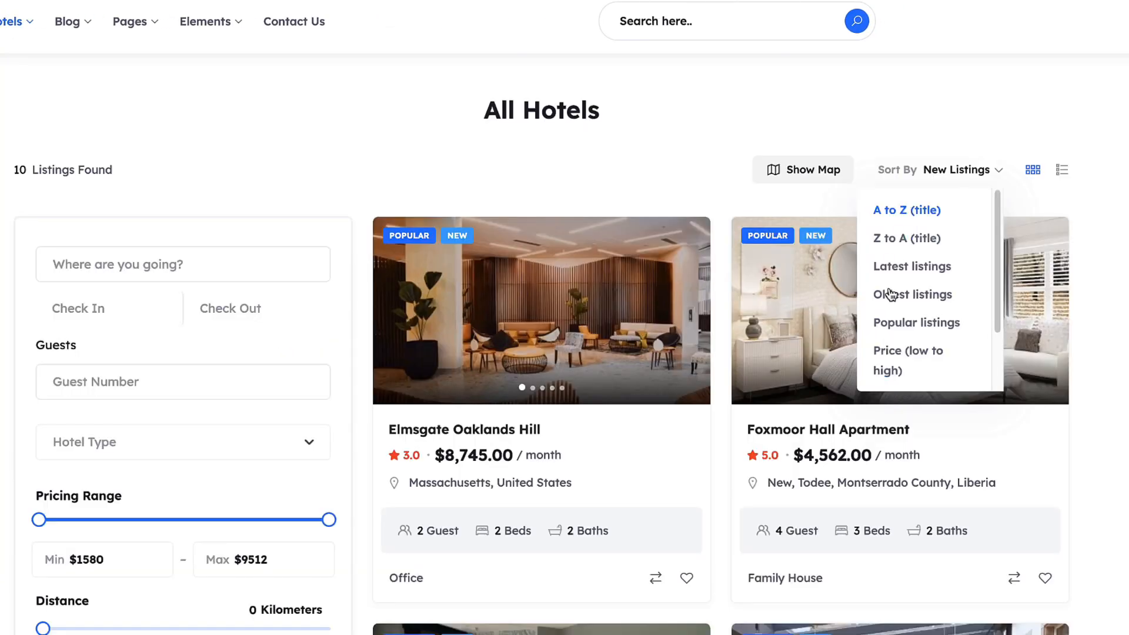
{"action": "left_click", "coordinate": [689, 306]}
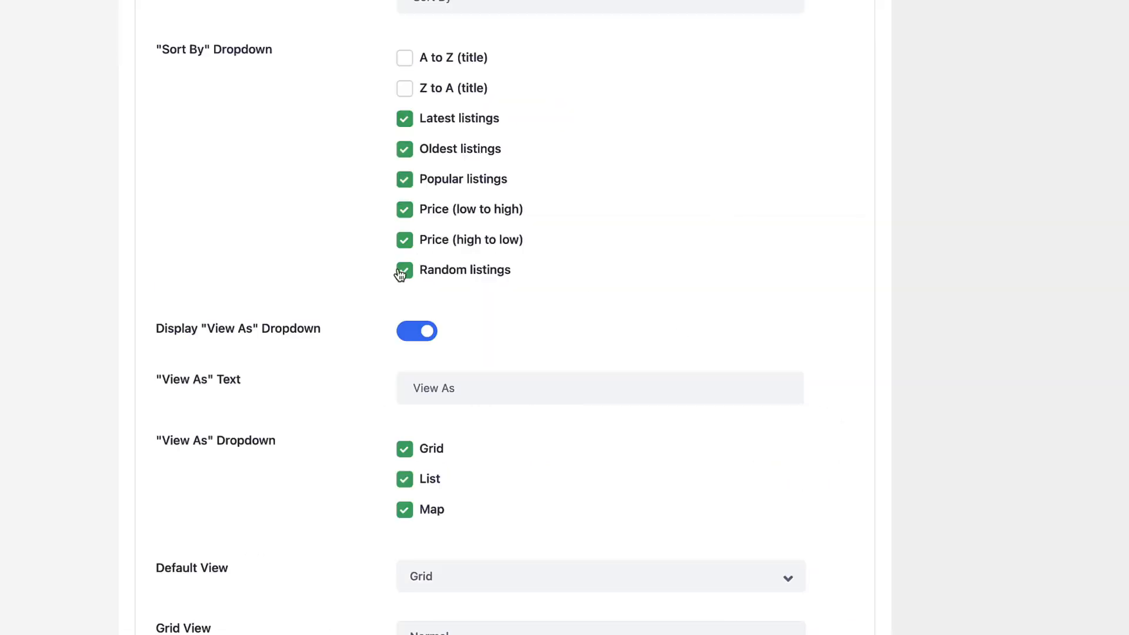
{"action": "left_click", "coordinate": [404, 271]}
Step: Try the list, map and grid views on the hotels page, then remove Map from view options
{"action": "scroll", "coordinate": [969, 376], "scroll_direction": "down", "scroll_amount": 2}
{"action": "scroll", "coordinate": [968, 378], "scroll_direction": "down", "scroll_amount": 2}
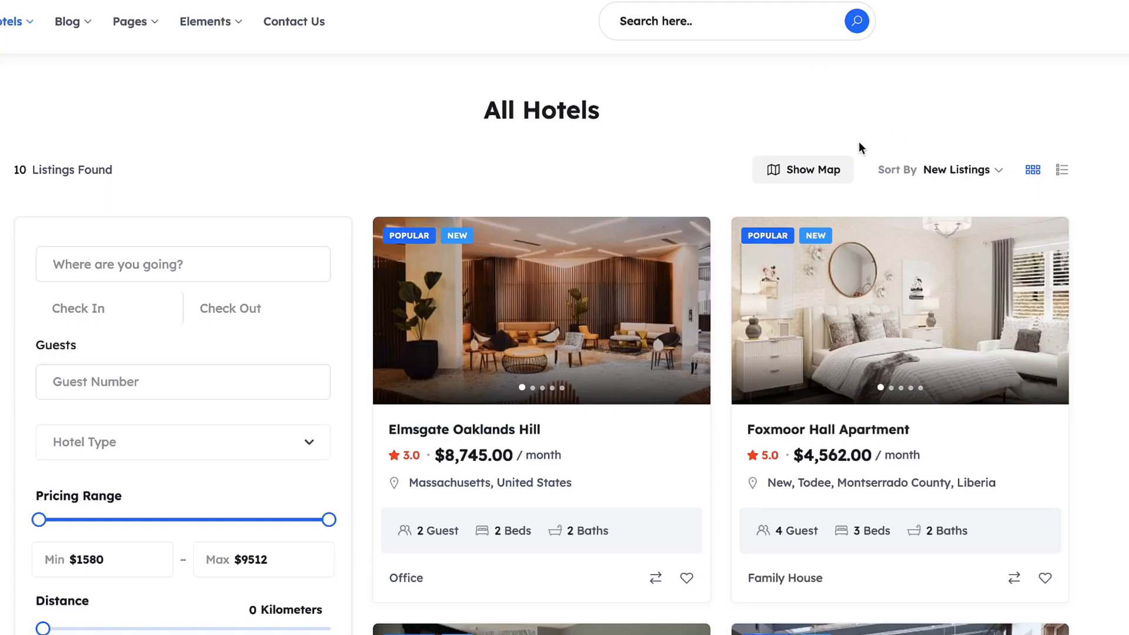
{"action": "left_click", "coordinate": [1062, 171]}
{"action": "left_click", "coordinate": [792, 175]}
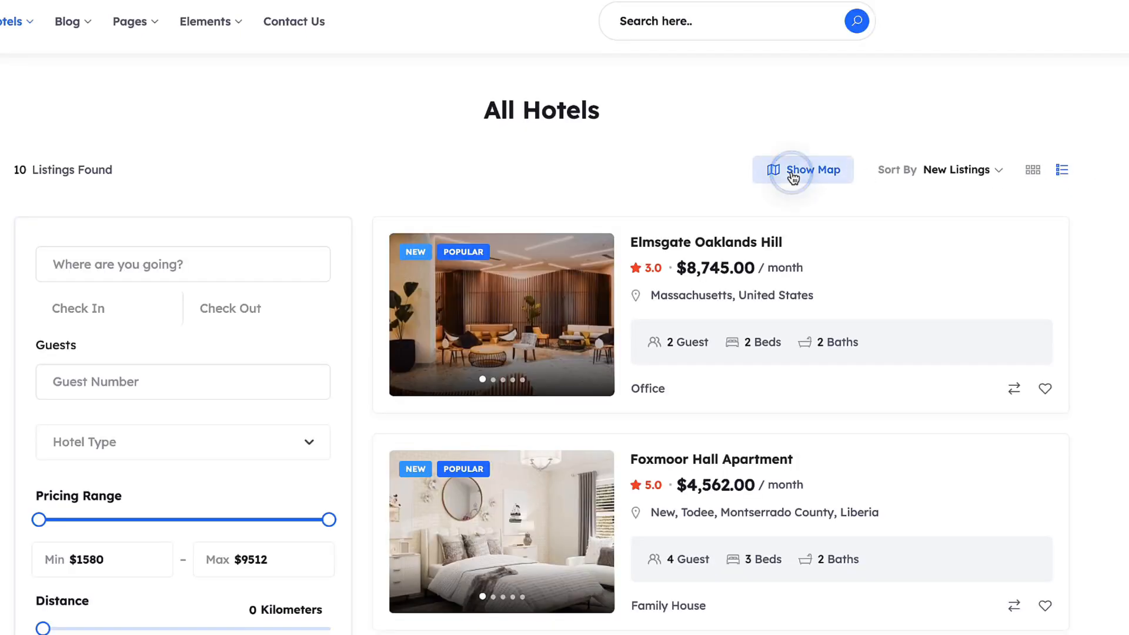
{"action": "left_click", "coordinate": [1033, 170]}
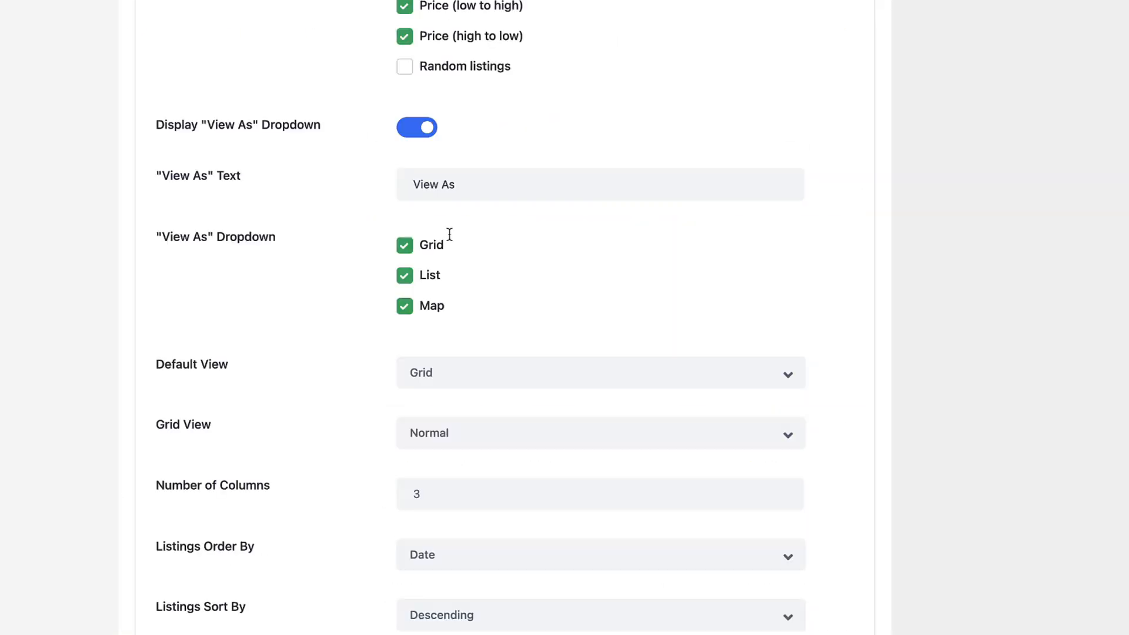
{"action": "left_click", "coordinate": [405, 305]}
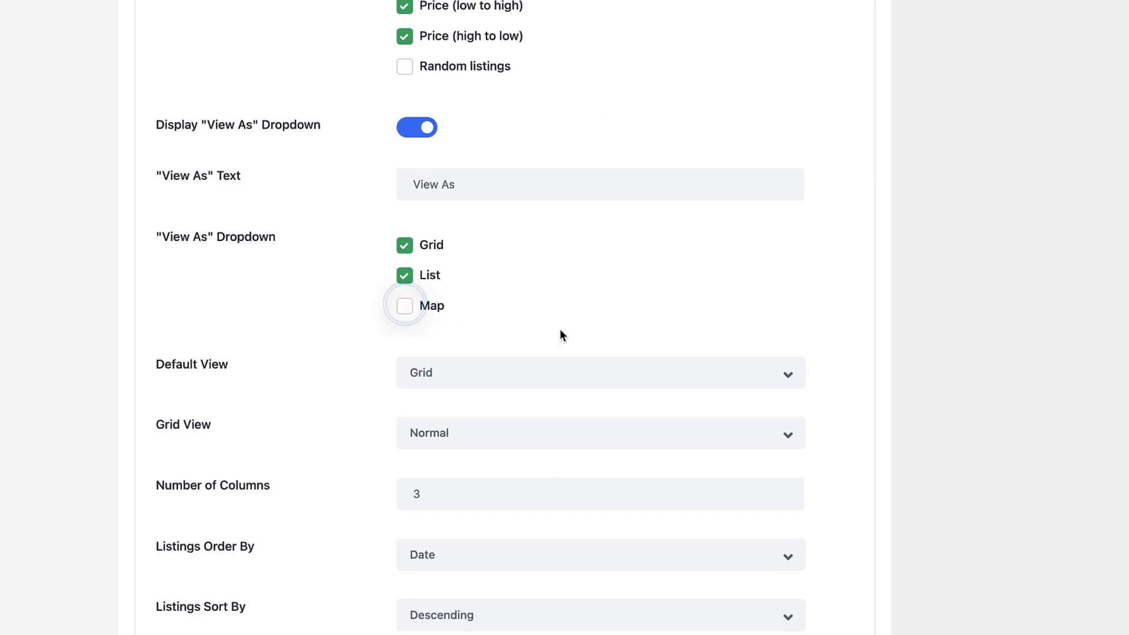
{"action": "scroll", "coordinate": [974, 424], "scroll_direction": "down", "scroll_amount": 20}
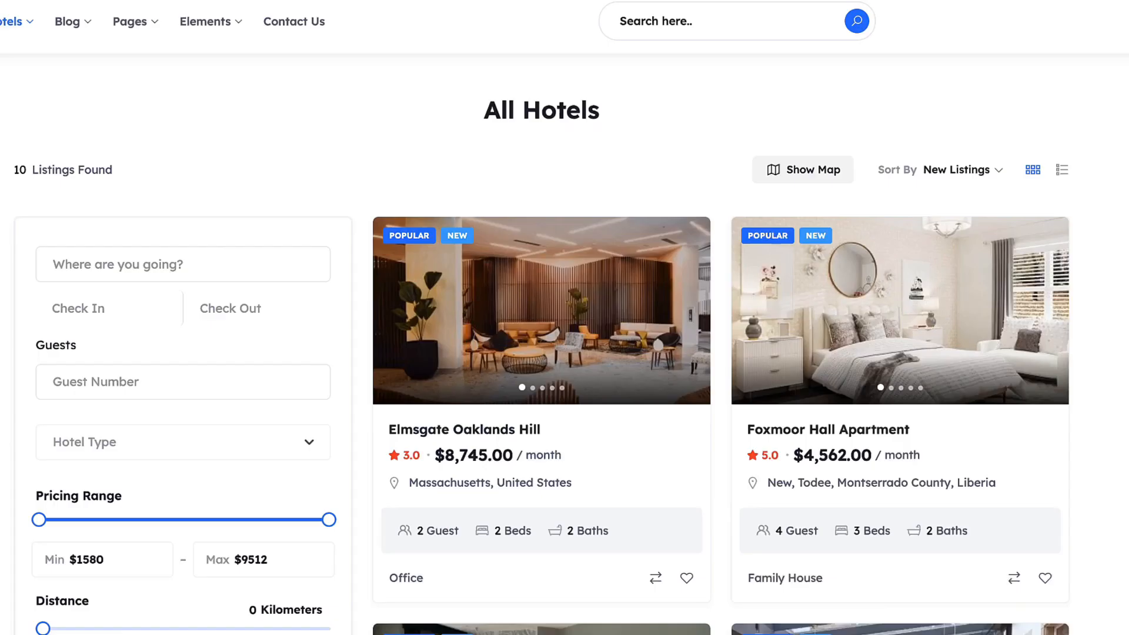
Step: Reload the hotels page, re-enable the Map view option, and save the All Listings settings
{"action": "key", "text": "super+r"}
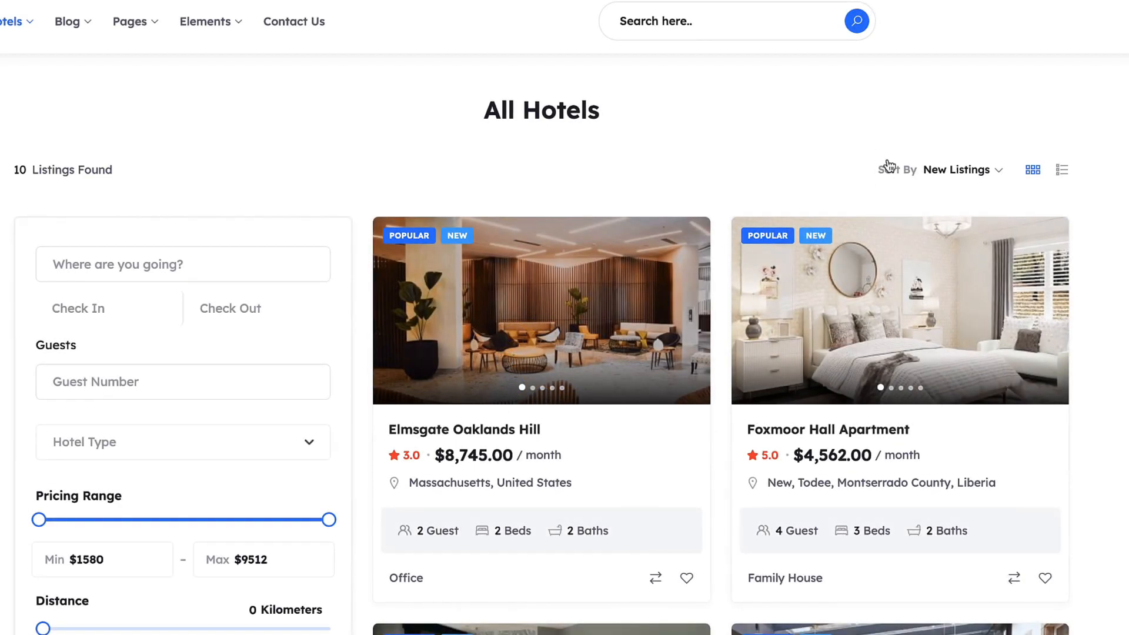
{"action": "left_click", "coordinate": [512, 197]}
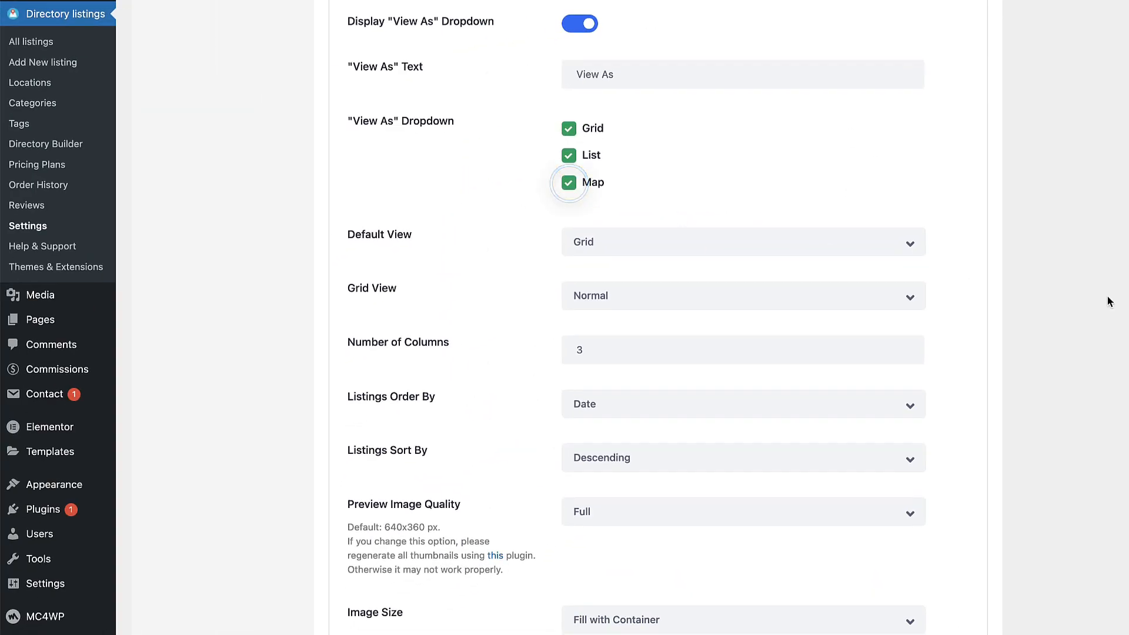
{"action": "scroll", "coordinate": [1079, 315], "scroll_direction": "down", "scroll_amount": 8}
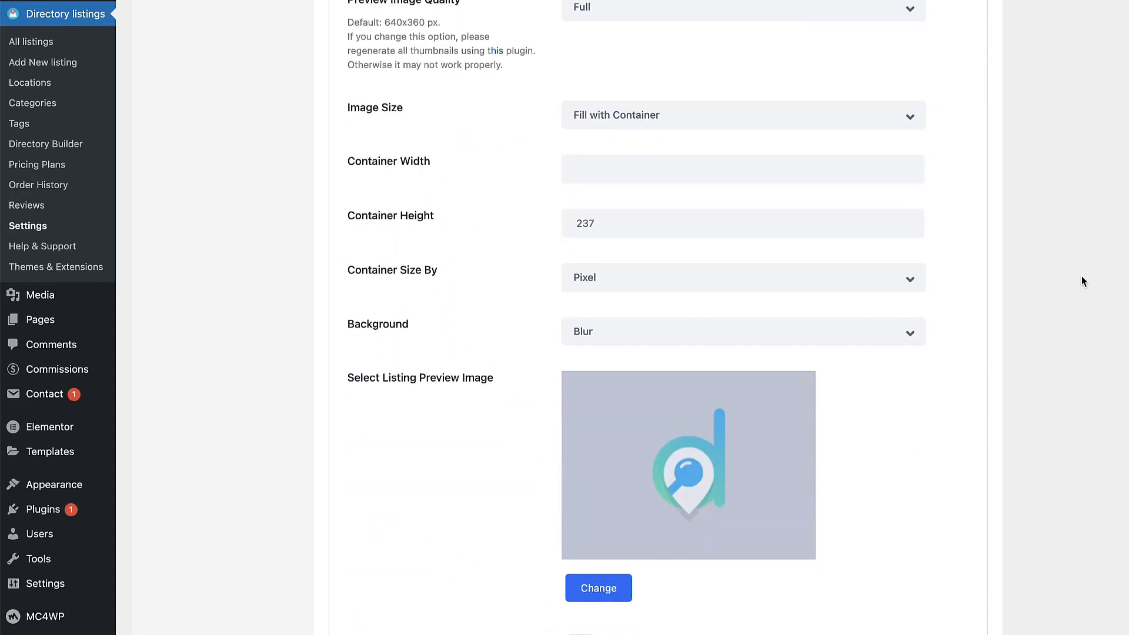
{"action": "scroll", "coordinate": [1081, 280], "scroll_direction": "down", "scroll_amount": 7}
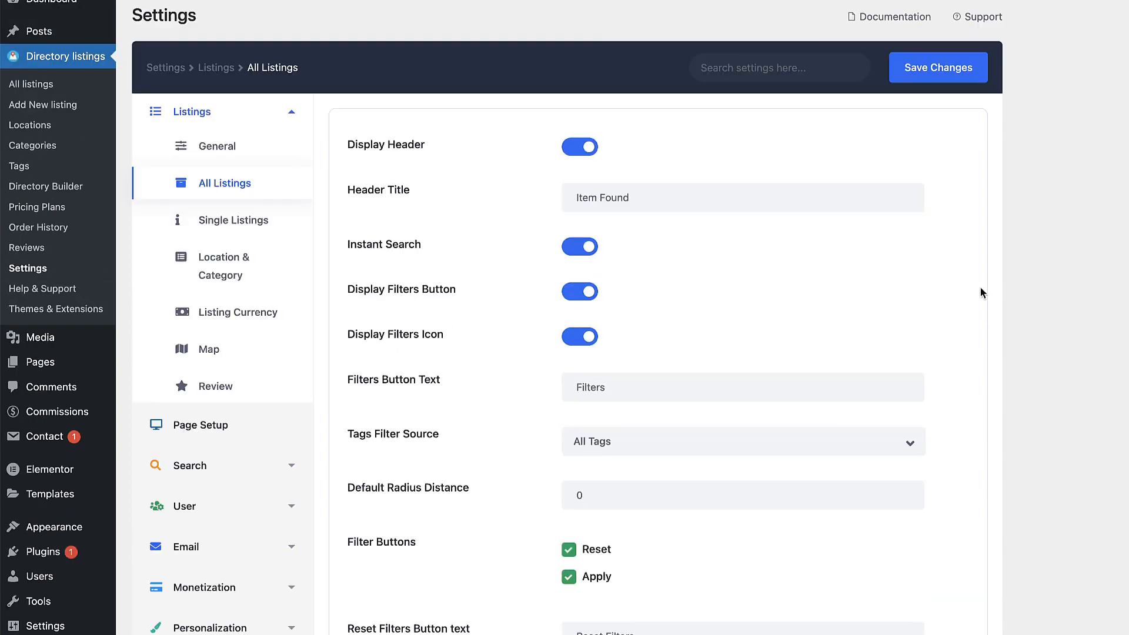
{"action": "left_click", "coordinate": [936, 67]}
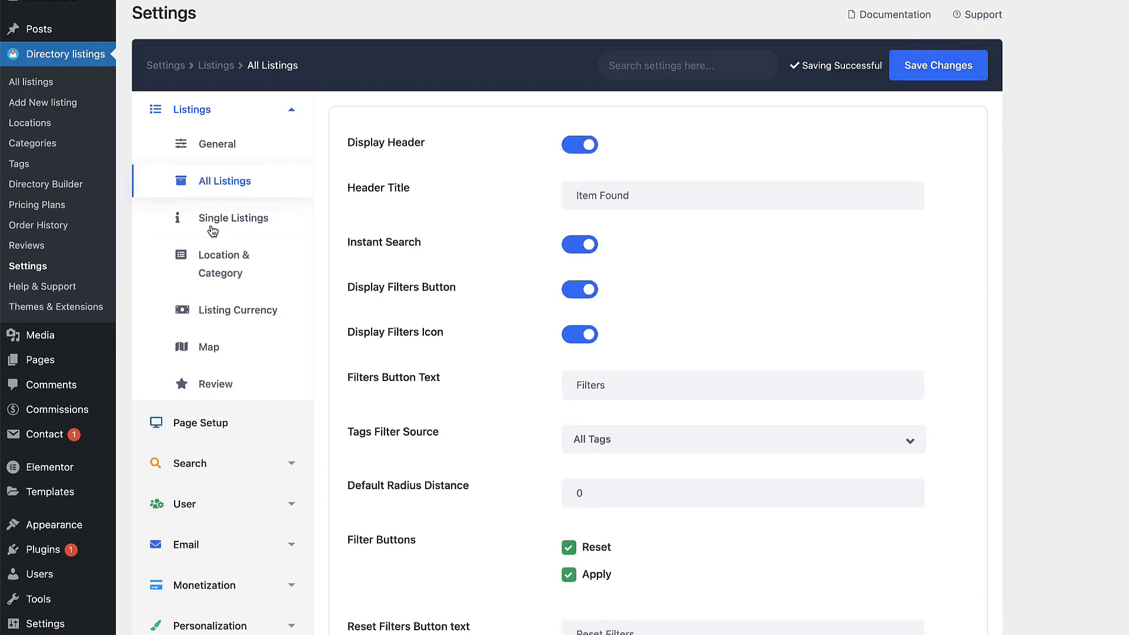
Step: Preview the Elmsgate Oaklands Hill listing, then toggle Restrict Single Listings to logged-in users and save
{"action": "left_click", "coordinate": [232, 222]}
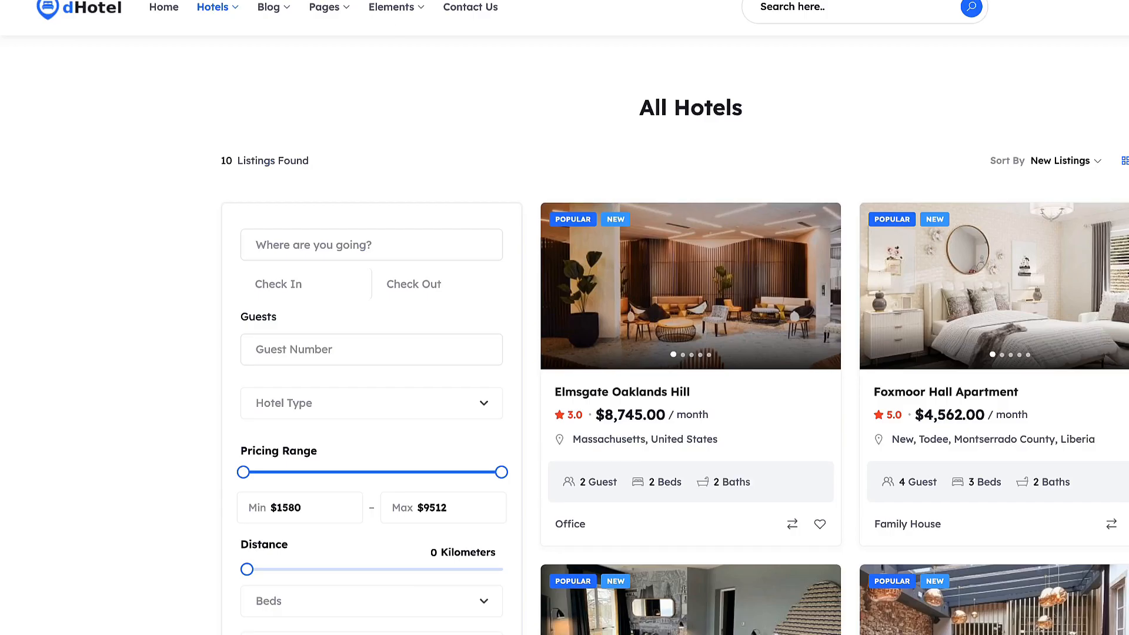
{"action": "left_click", "coordinate": [599, 399]}
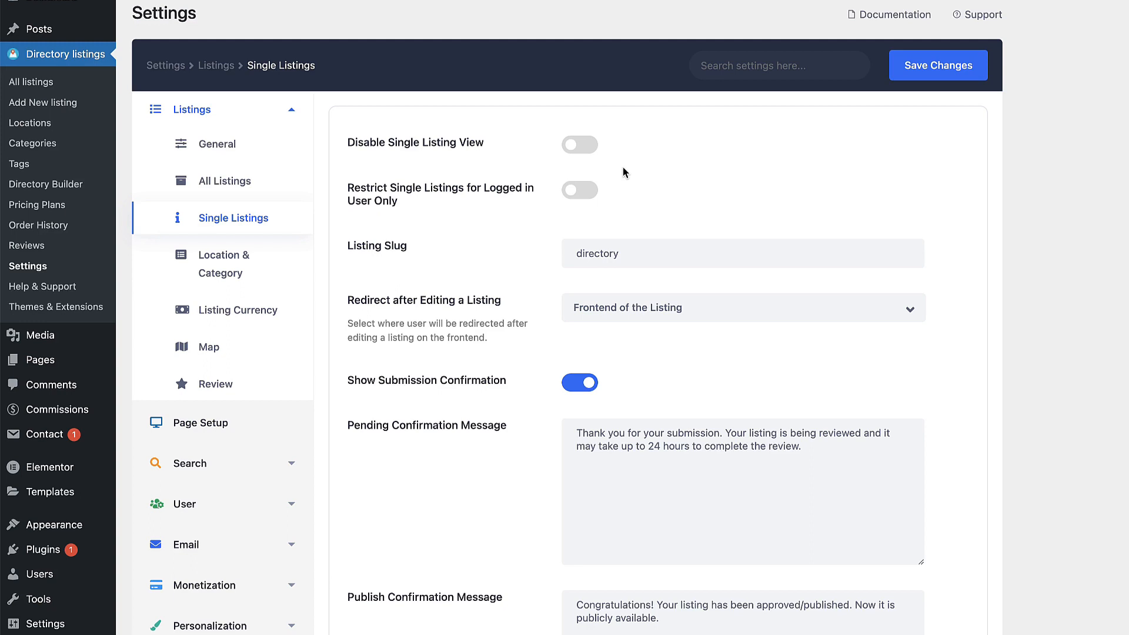
{"action": "left_click", "coordinate": [577, 189]}
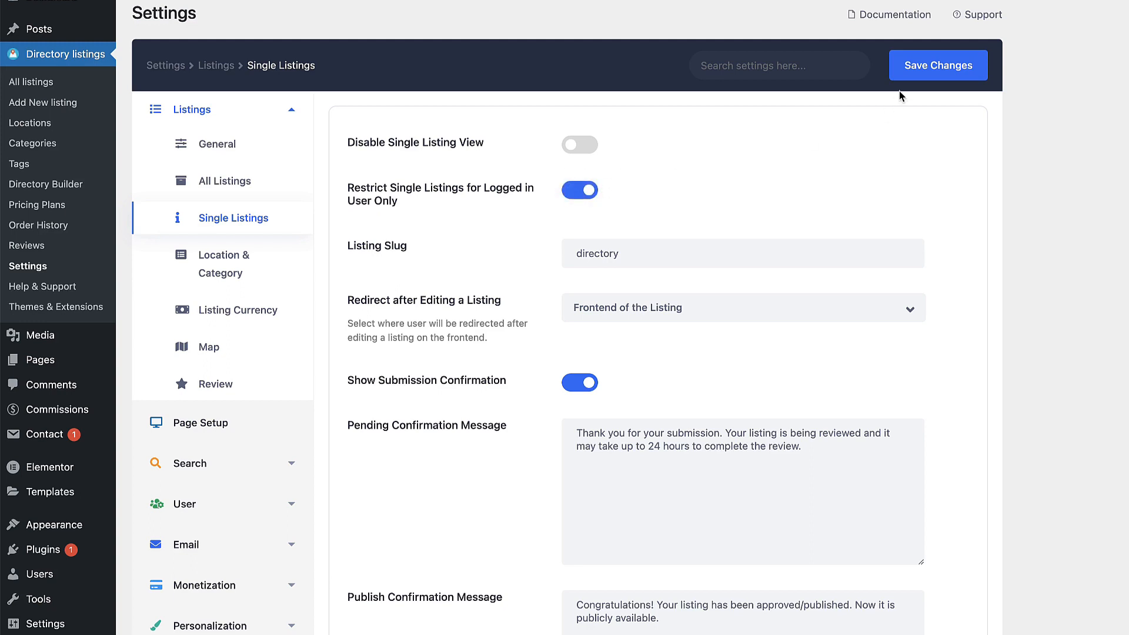
{"action": "left_click", "coordinate": [914, 69]}
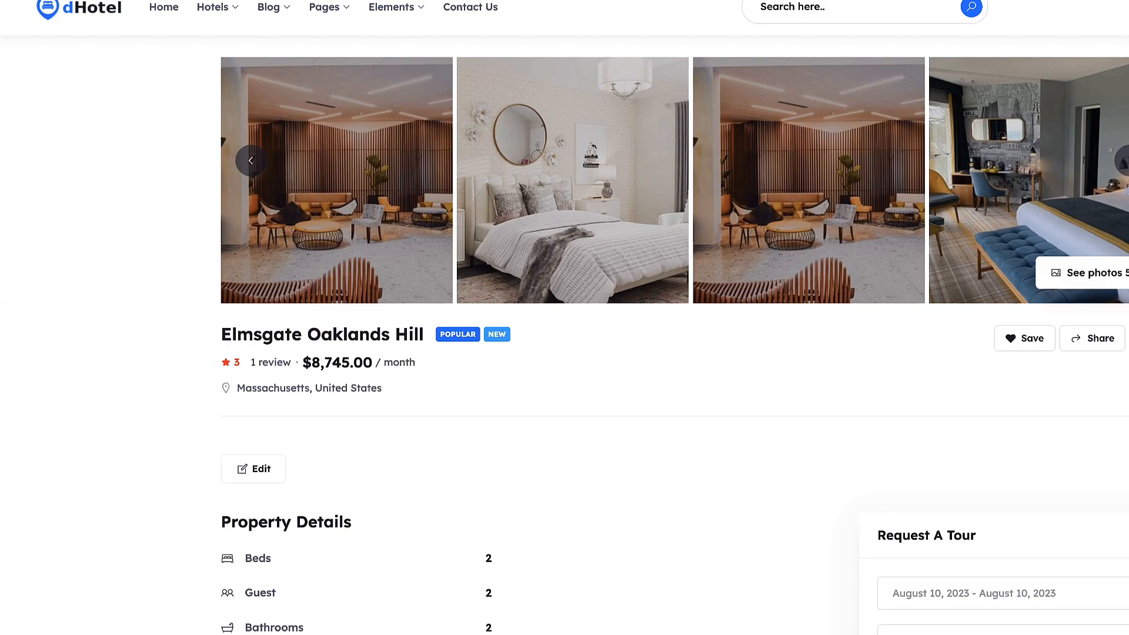
Step: Check the listing as a logged-out visitor in a new window, then go to Location & Category
{"action": "left_click", "coordinate": [122, 0]}
{"action": "left_click", "coordinate": [153, 0]}
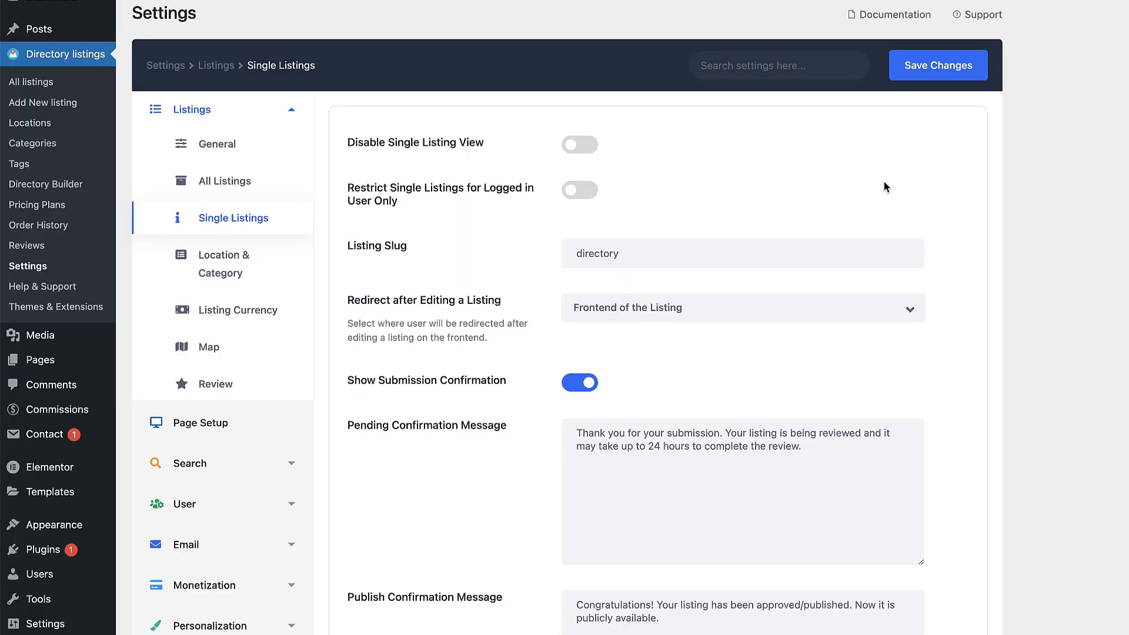
{"action": "scroll", "coordinate": [879, 186], "scroll_direction": "down", "scroll_amount": 3}
{"action": "scroll", "coordinate": [860, 185], "scroll_direction": "up", "scroll_amount": 1}
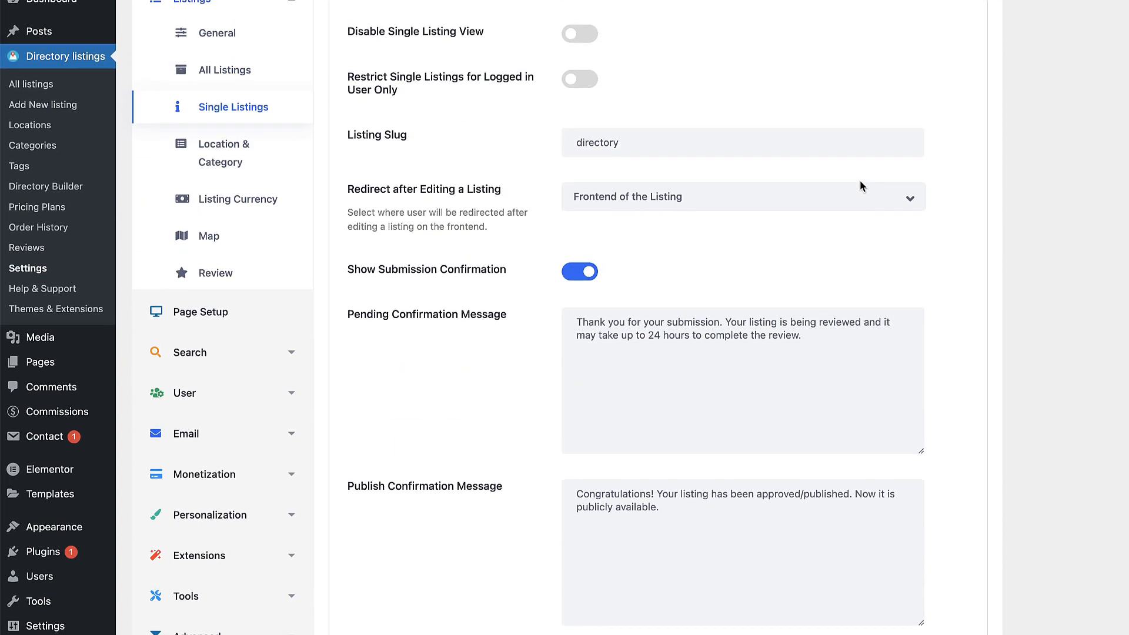
{"action": "scroll", "coordinate": [861, 187], "scroll_direction": "down", "scroll_amount": 15}
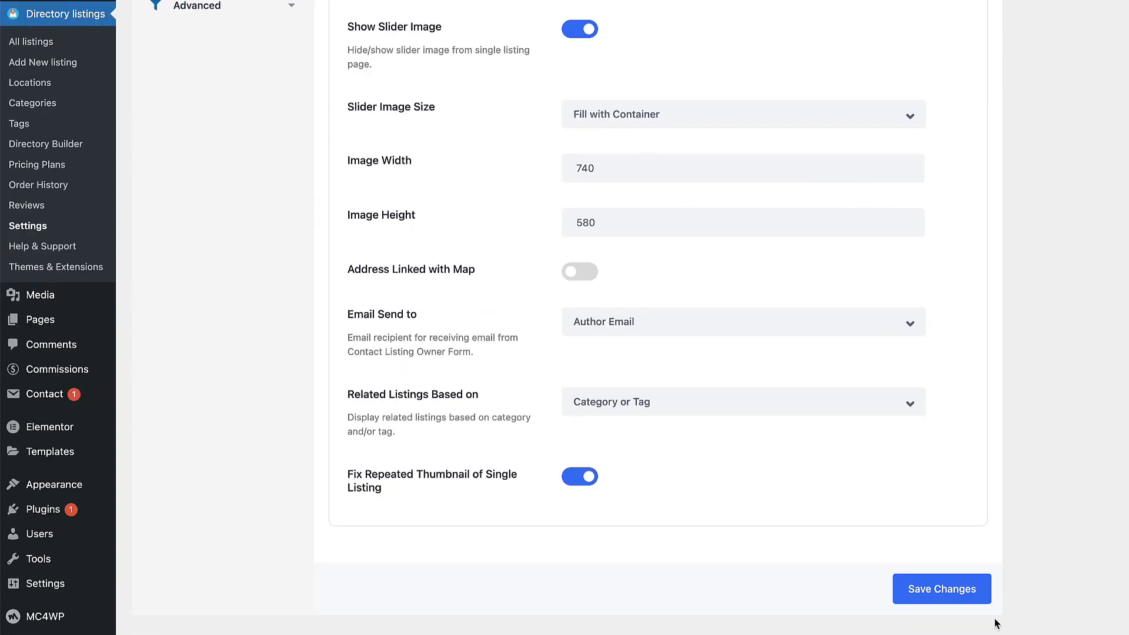
{"action": "left_click", "coordinate": [229, 268]}
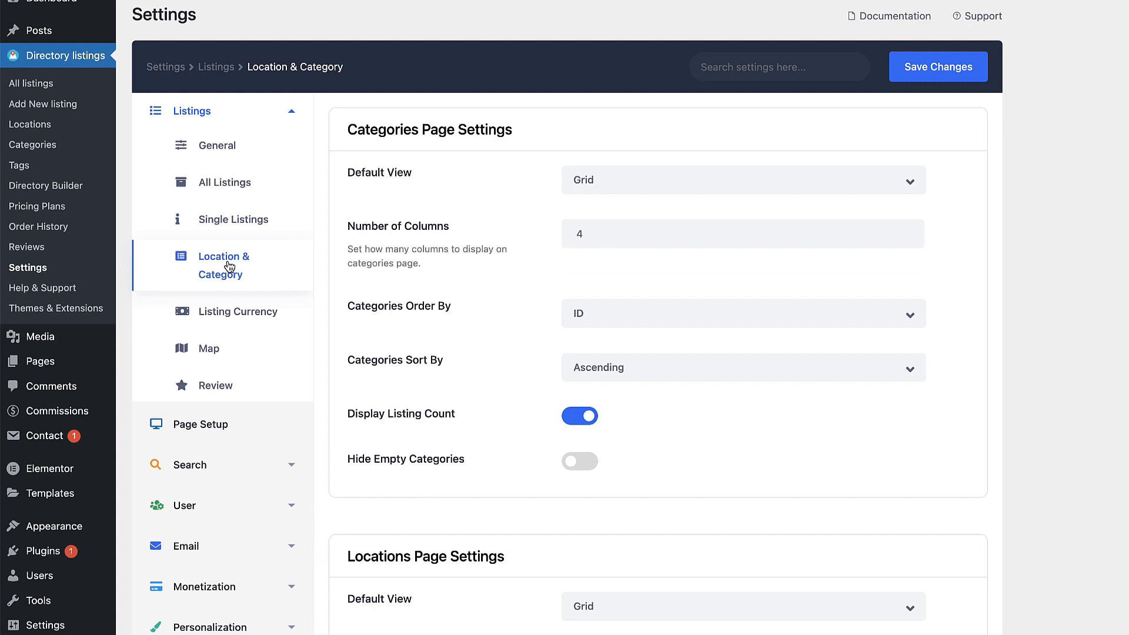
Step: Change the listing currency from USD to EUR, shown after the amount, and save
{"action": "left_click", "coordinate": [228, 313]}
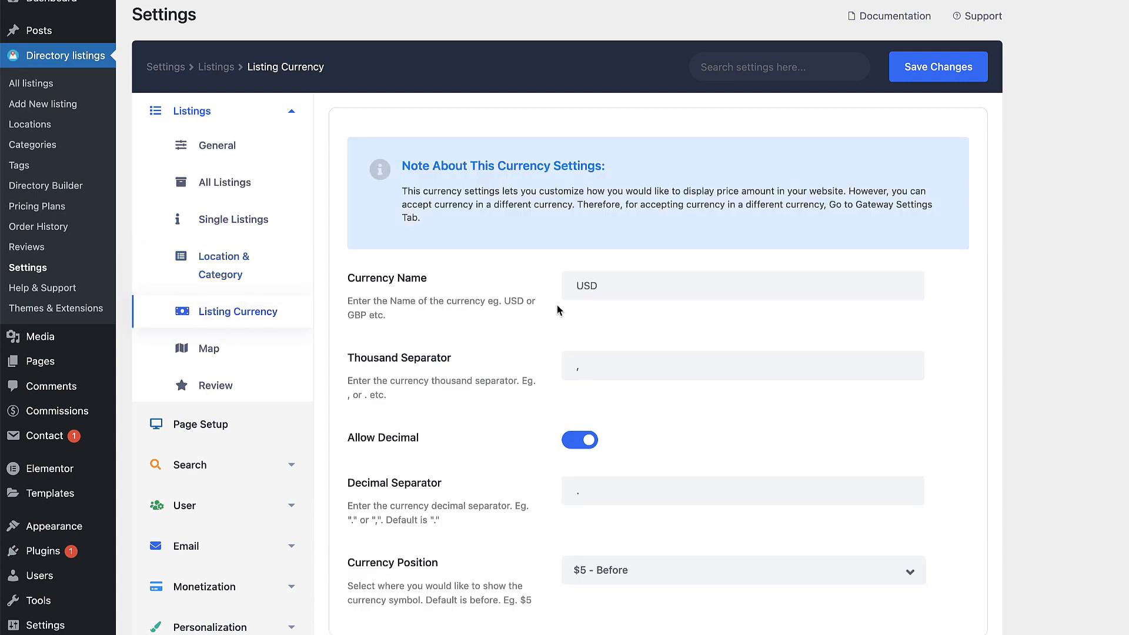
{"action": "left_click", "coordinate": [609, 285]}
{"action": "key", "text": "super+a"}
{"action": "type", "text": "EUR"}
{"action": "scroll", "coordinate": [906, 327], "scroll_direction": "down", "scroll_amount": 3}
{"action": "left_click", "coordinate": [650, 416]}
{"action": "left_click", "coordinate": [624, 492]}
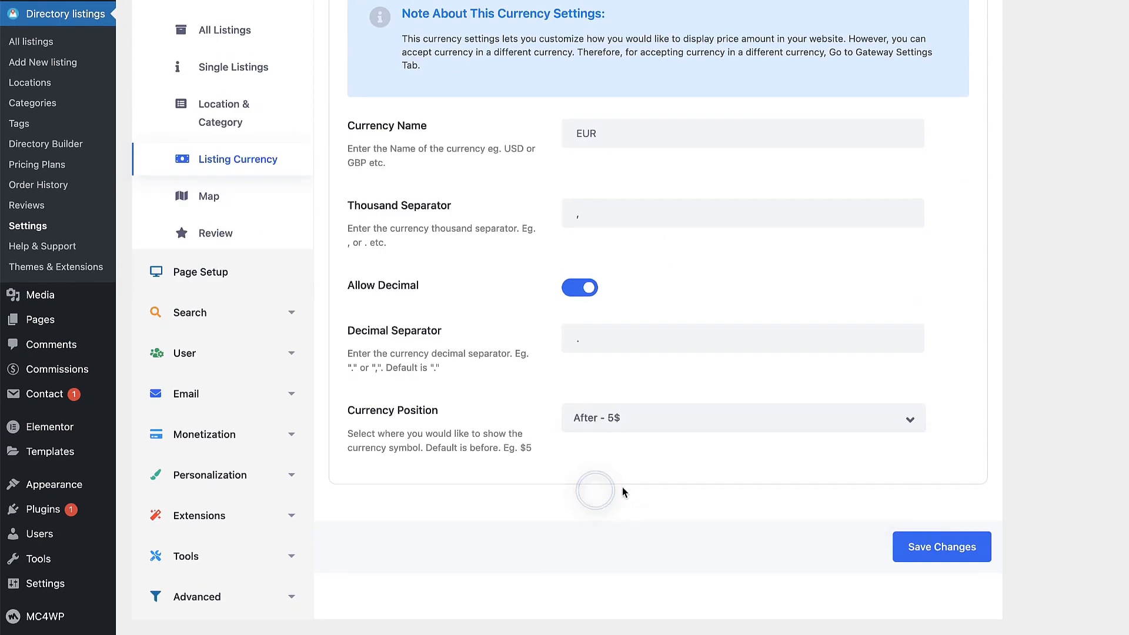
{"action": "left_click", "coordinate": [947, 548]}
Step: Review the Map settings, keeping OpenStreetMap and the default coordinates, then browse the Review settings
{"action": "scroll", "coordinate": [723, 320], "scroll_direction": "up", "scroll_amount": 3}
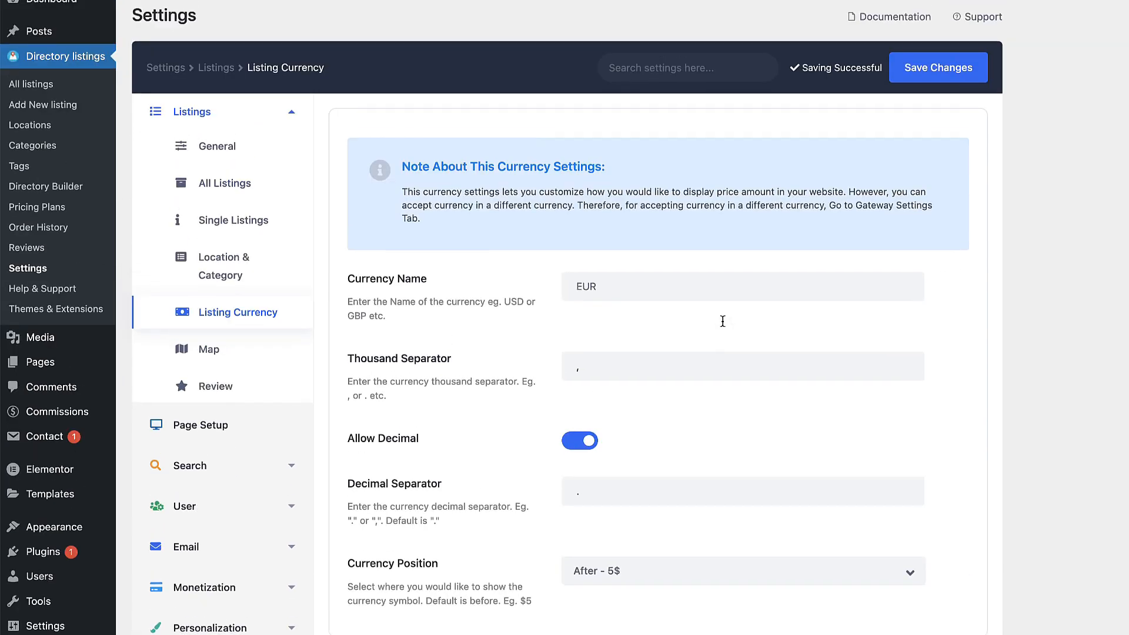
{"action": "left_click", "coordinate": [190, 351]}
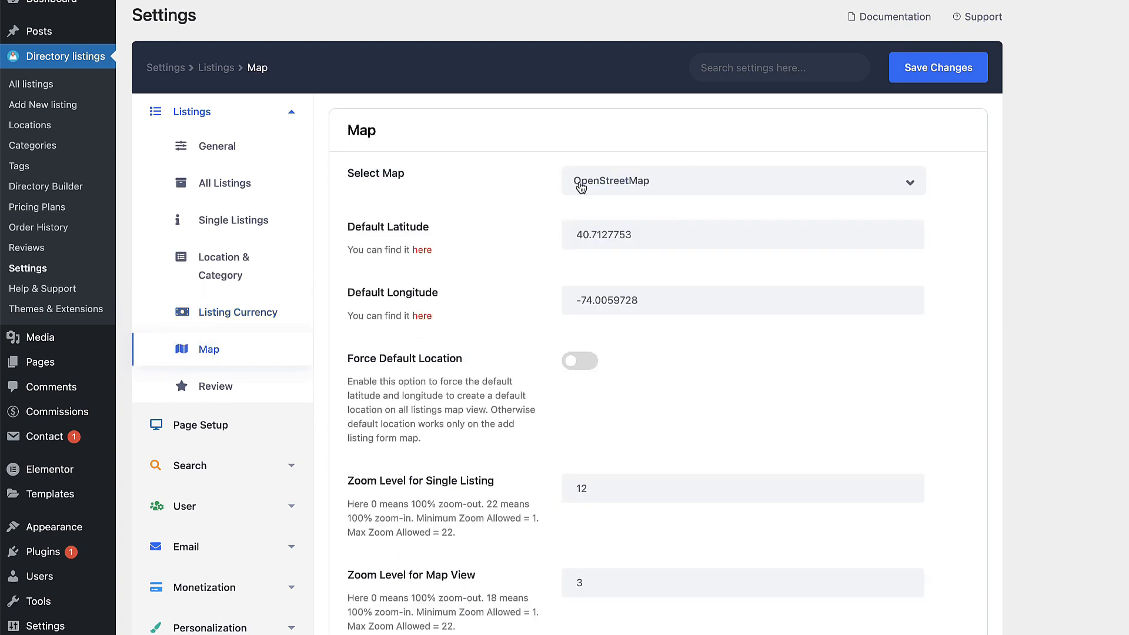
{"action": "left_click", "coordinate": [658, 191]}
{"action": "left_click", "coordinate": [1092, 215]}
{"action": "left_click_drag", "start_coordinate": [641, 242], "coordinate": [577, 237]}
{"action": "key", "text": "Tab"}
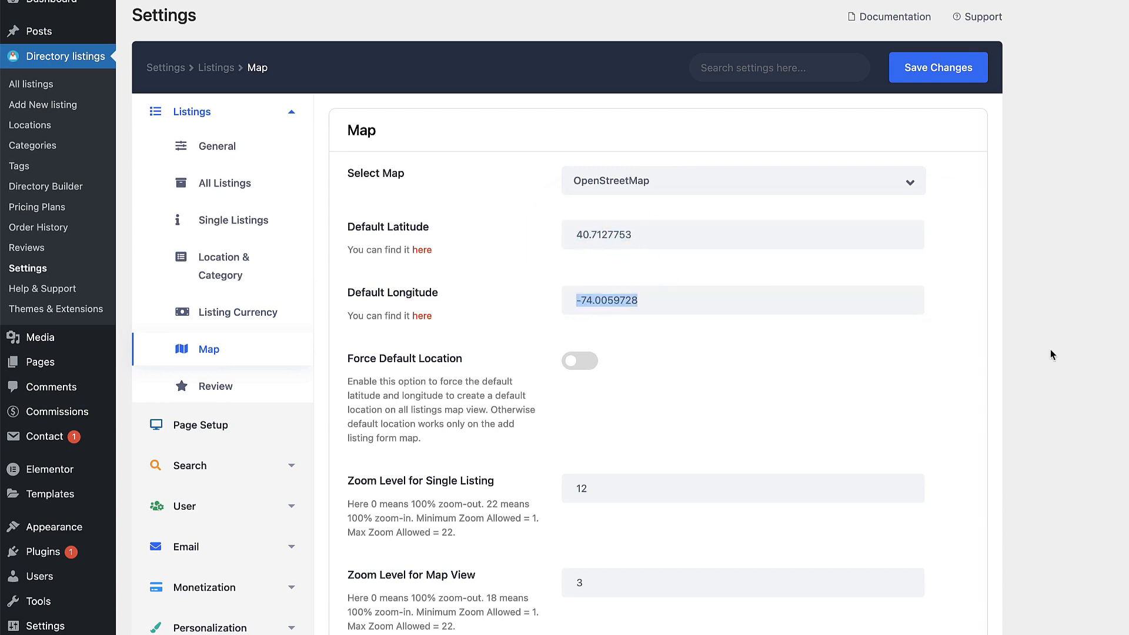
{"action": "scroll", "coordinate": [1050, 350], "scroll_direction": "down", "scroll_amount": 8}
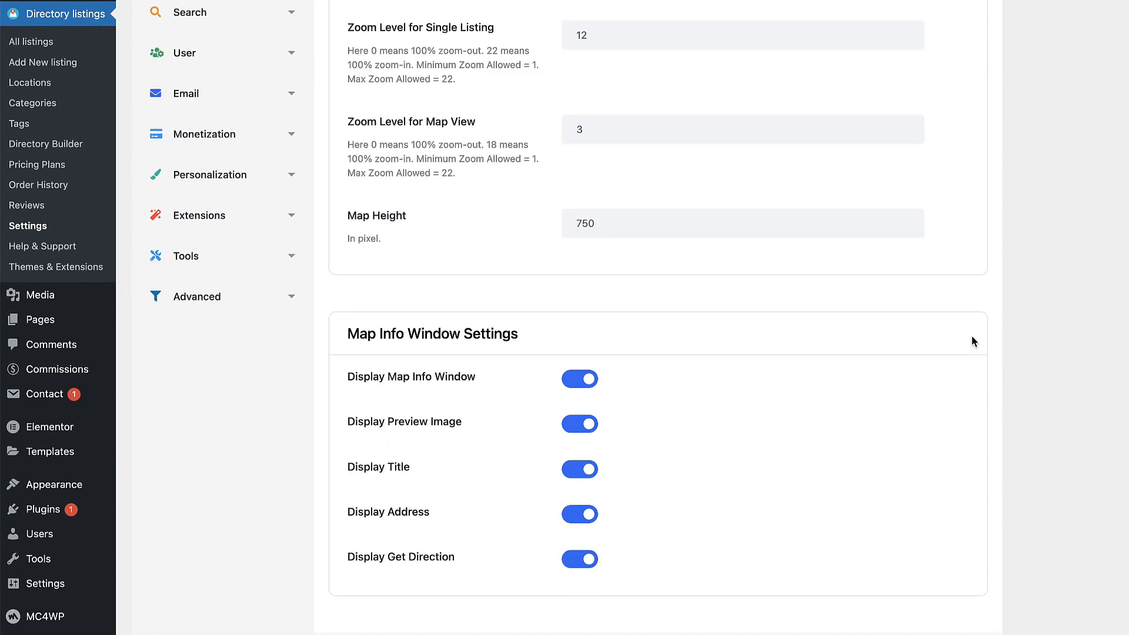
{"action": "scroll", "coordinate": [972, 335], "scroll_direction": "down", "scroll_amount": 1}
{"action": "left_click", "coordinate": [217, 129]}
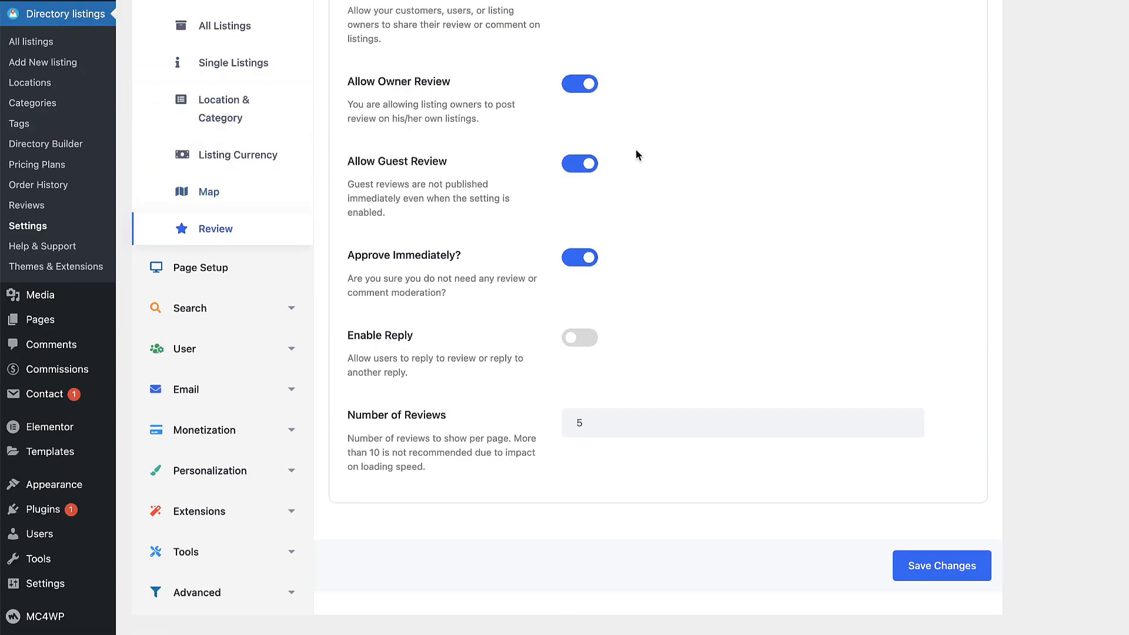
{"action": "scroll", "coordinate": [638, 150], "scroll_direction": "up", "scroll_amount": 3}
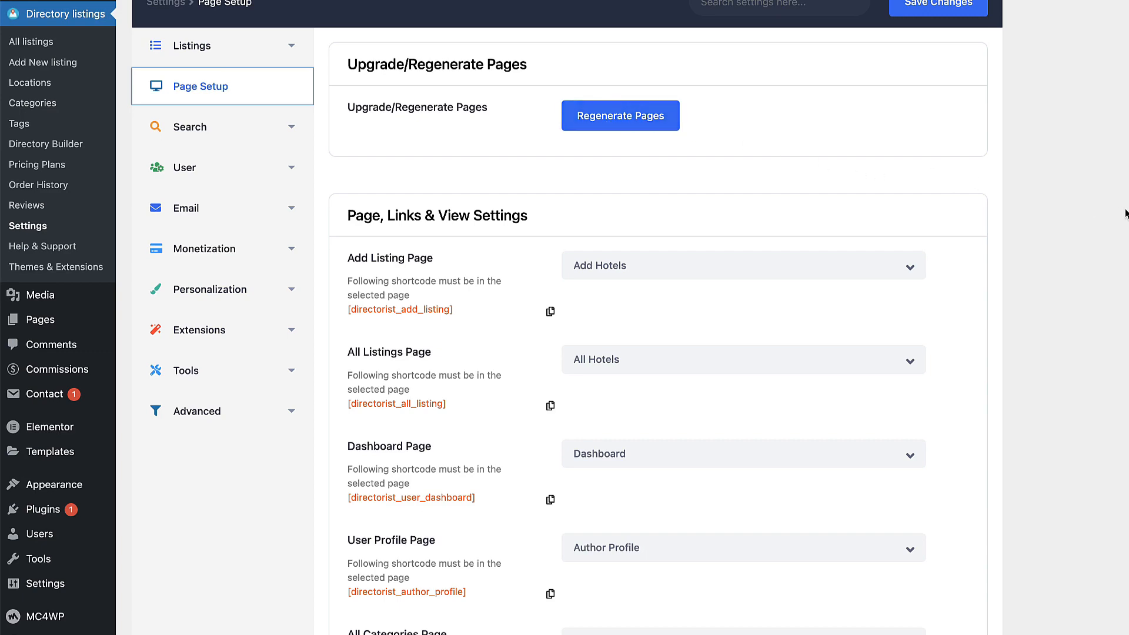
Step: Scroll Page Setup and review the Search Listing, Search Result and Registration Form settings
{"action": "scroll", "coordinate": [1027, 238], "scroll_direction": "down", "scroll_amount": 8}
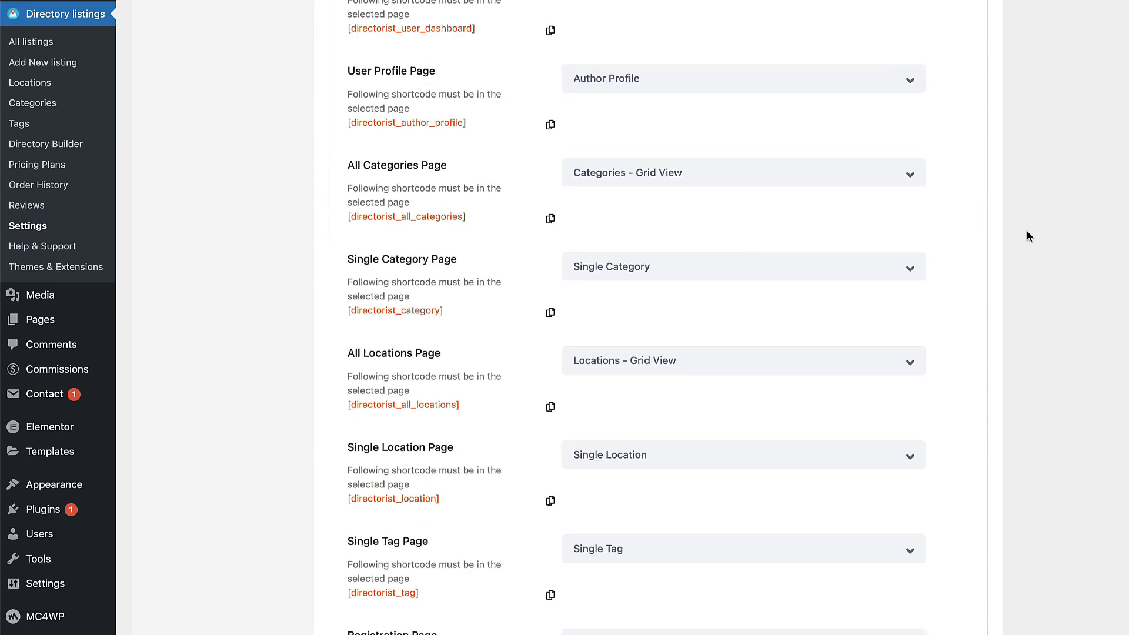
{"action": "scroll", "coordinate": [968, 271], "scroll_direction": "down", "scroll_amount": 16}
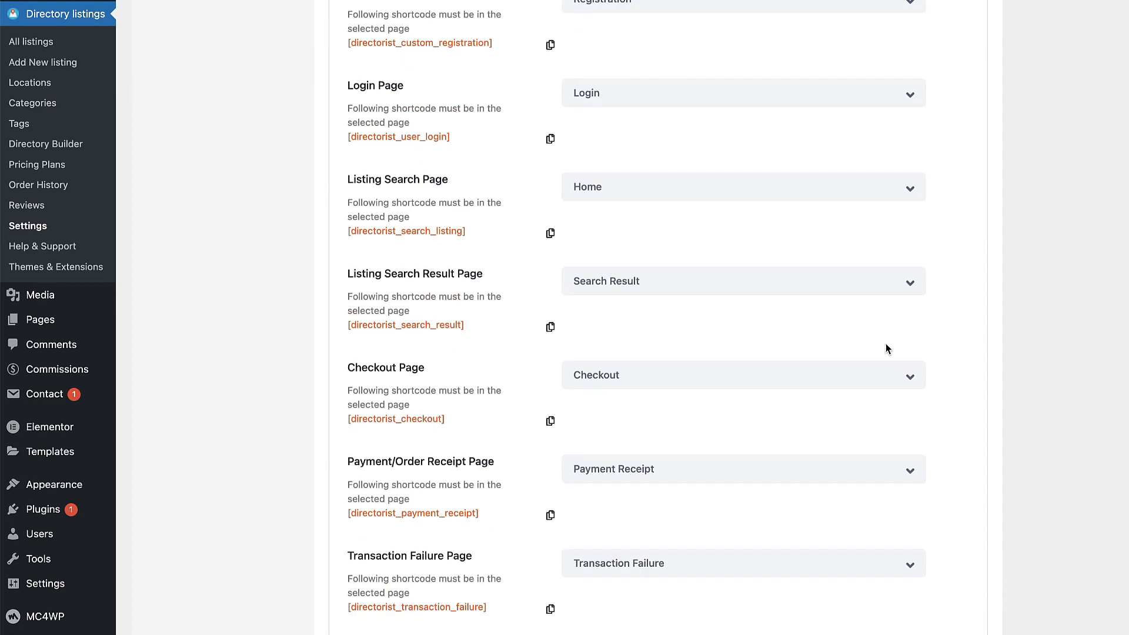
{"action": "scroll", "coordinate": [902, 333], "scroll_direction": "up", "scroll_amount": 20}
{"action": "left_click", "coordinate": [211, 194]}
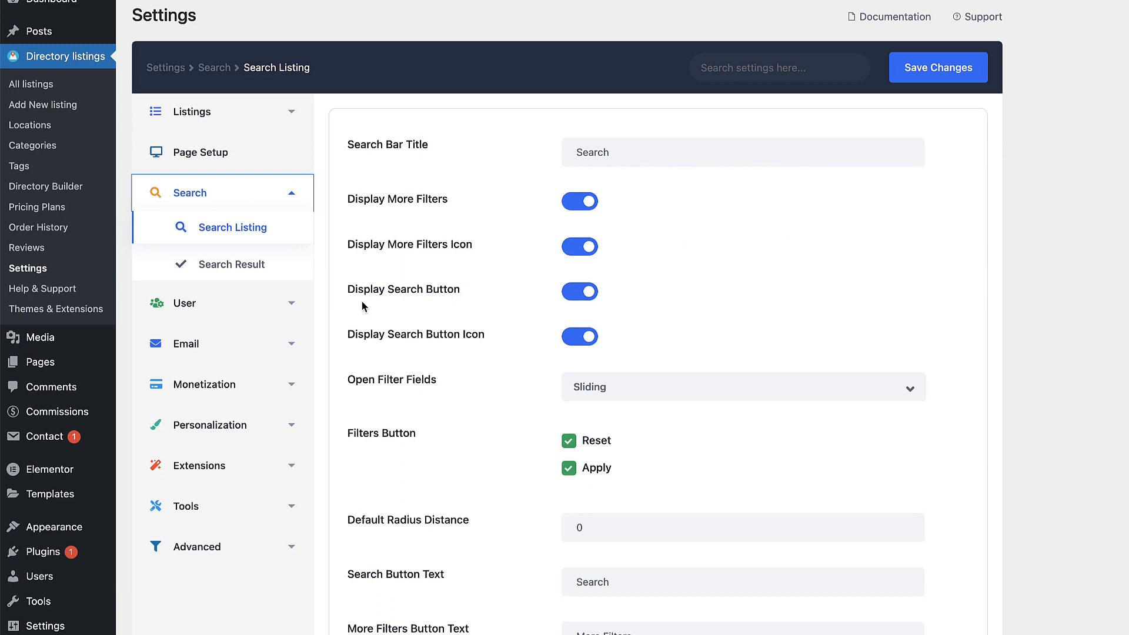
{"action": "left_click", "coordinate": [228, 264]}
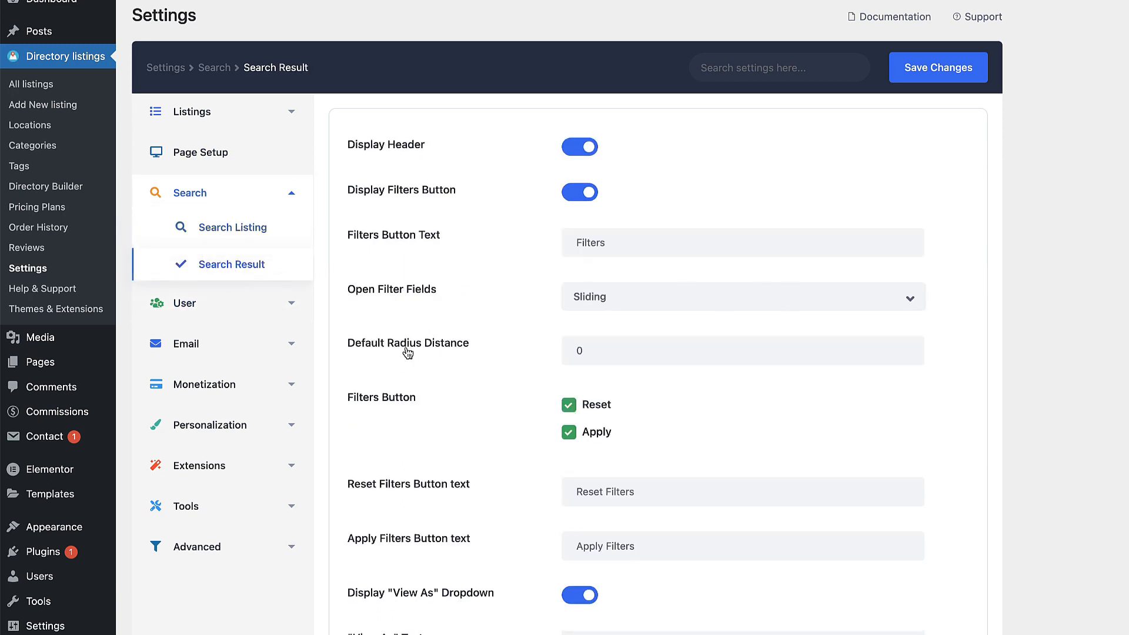
{"action": "left_click", "coordinate": [224, 302]}
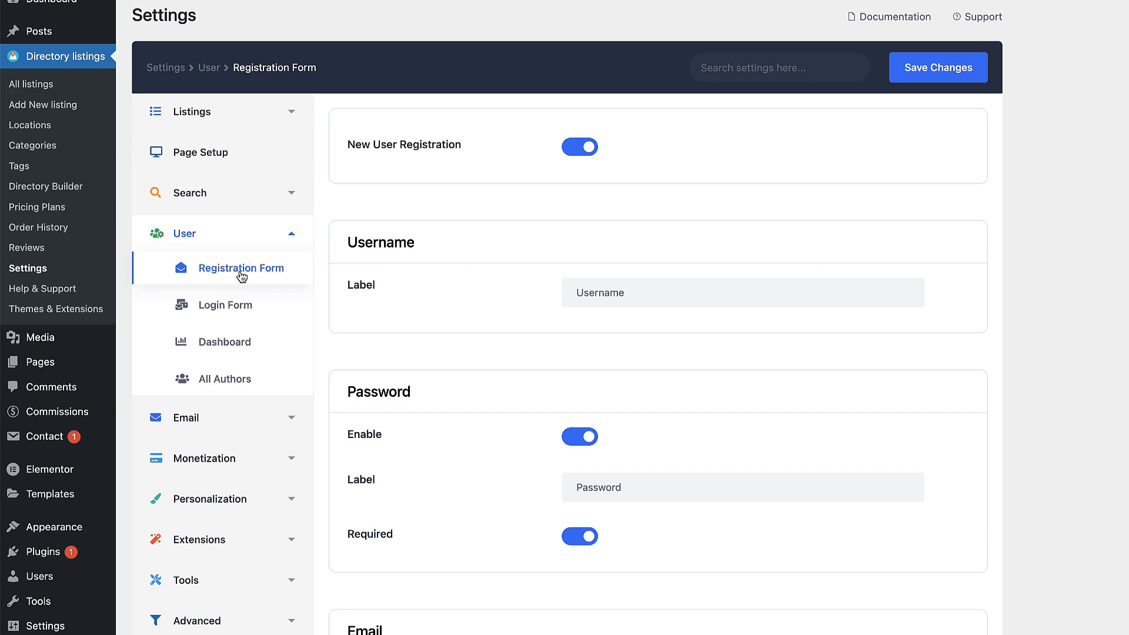
Step: Review the Login Form and user Dashboard settings, then move on to All Authors
{"action": "left_click", "coordinate": [229, 307]}
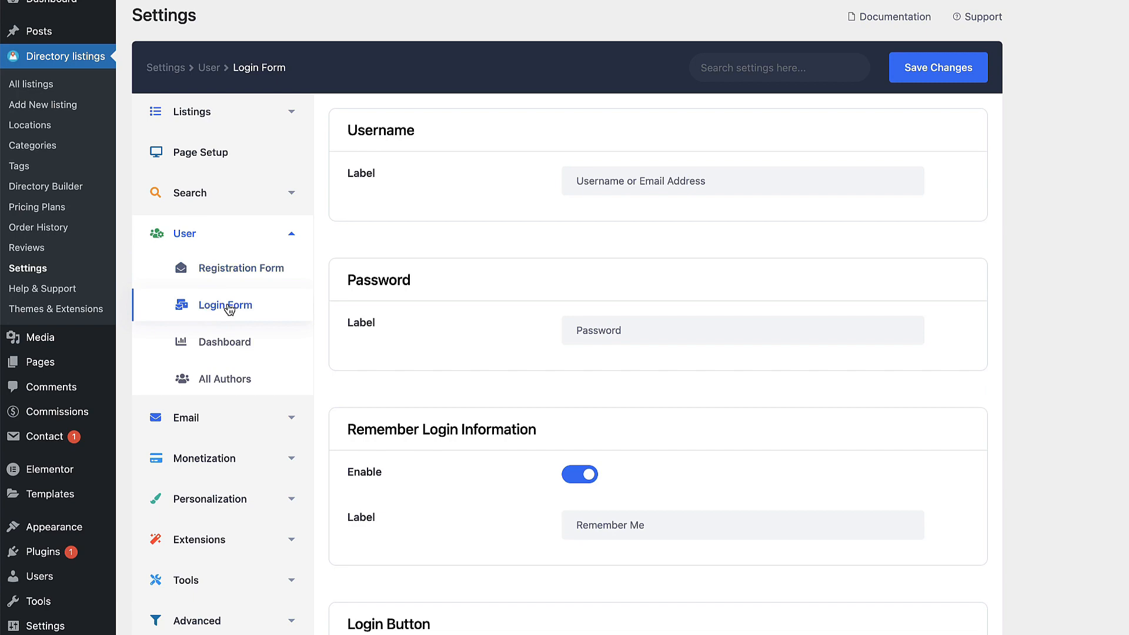
{"action": "scroll", "coordinate": [828, 388], "scroll_direction": "down", "scroll_amount": 20}
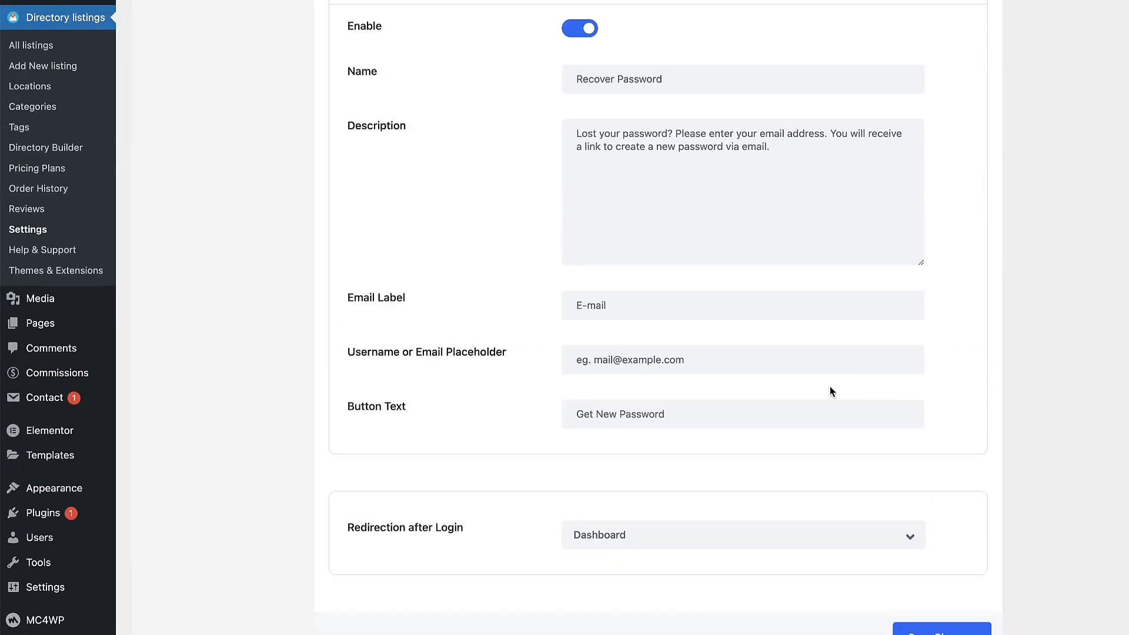
{"action": "scroll", "coordinate": [831, 387], "scroll_direction": "up", "scroll_amount": 20}
{"action": "left_click", "coordinate": [213, 347]}
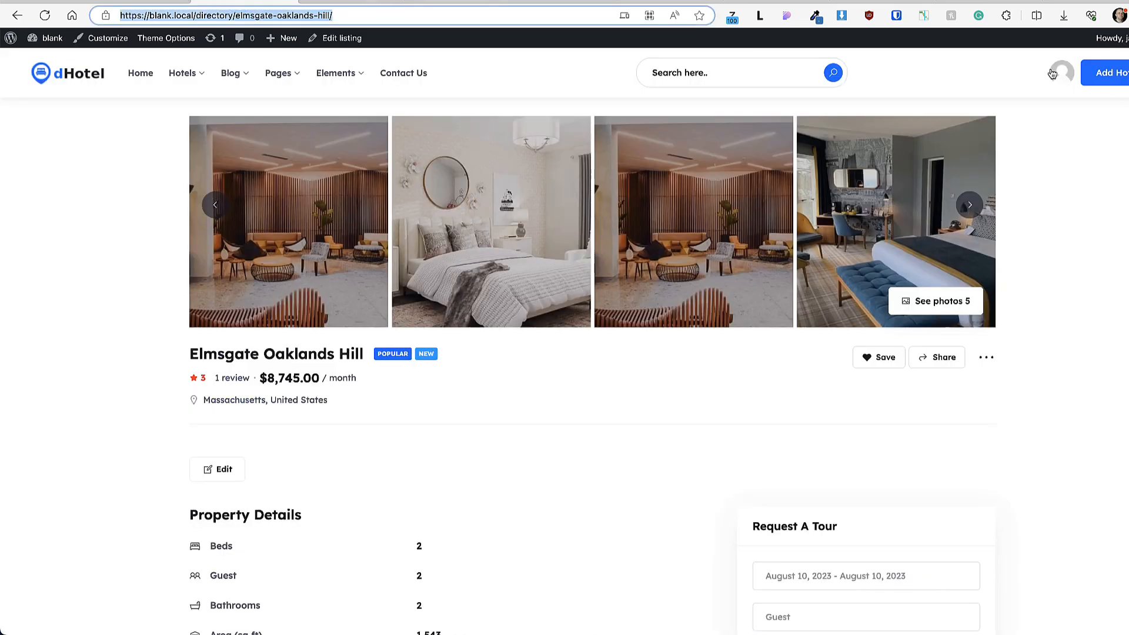
{"action": "left_click", "coordinate": [1053, 73]}
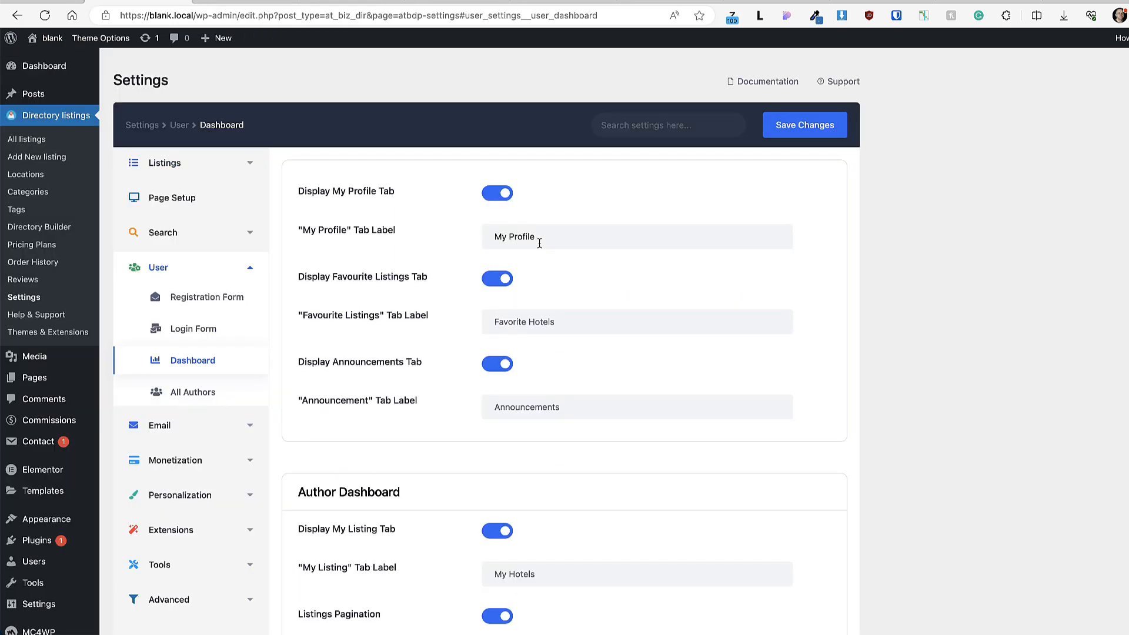
{"action": "scroll", "coordinate": [583, 396], "scroll_direction": "down", "scroll_amount": 6}
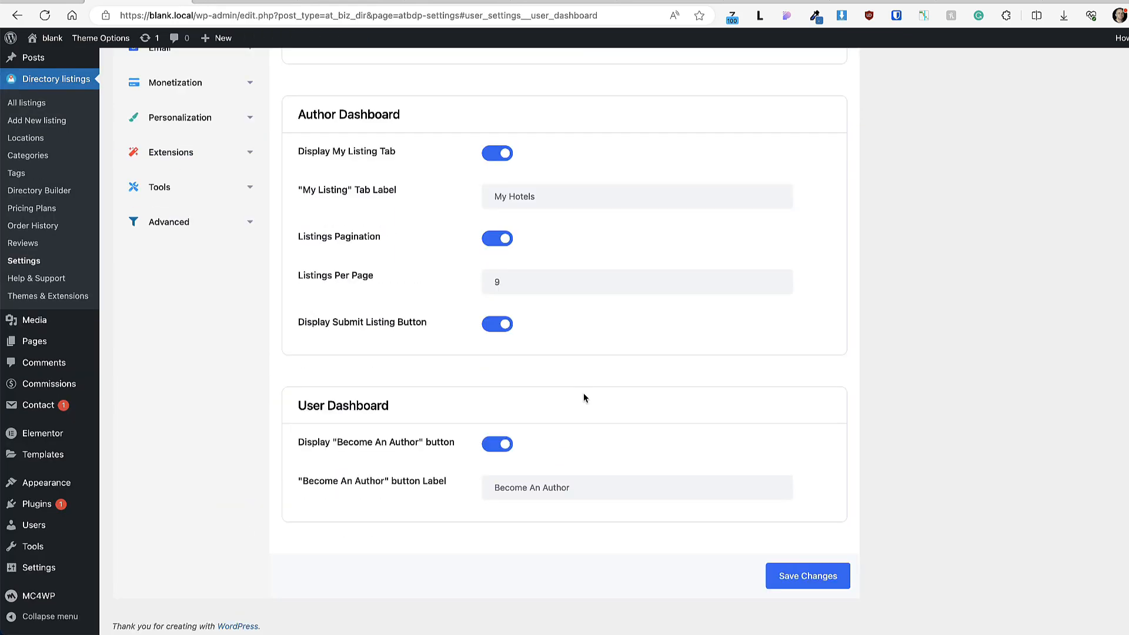
{"action": "scroll", "coordinate": [582, 396], "scroll_direction": "up", "scroll_amount": 5}
{"action": "left_click", "coordinate": [176, 291]}
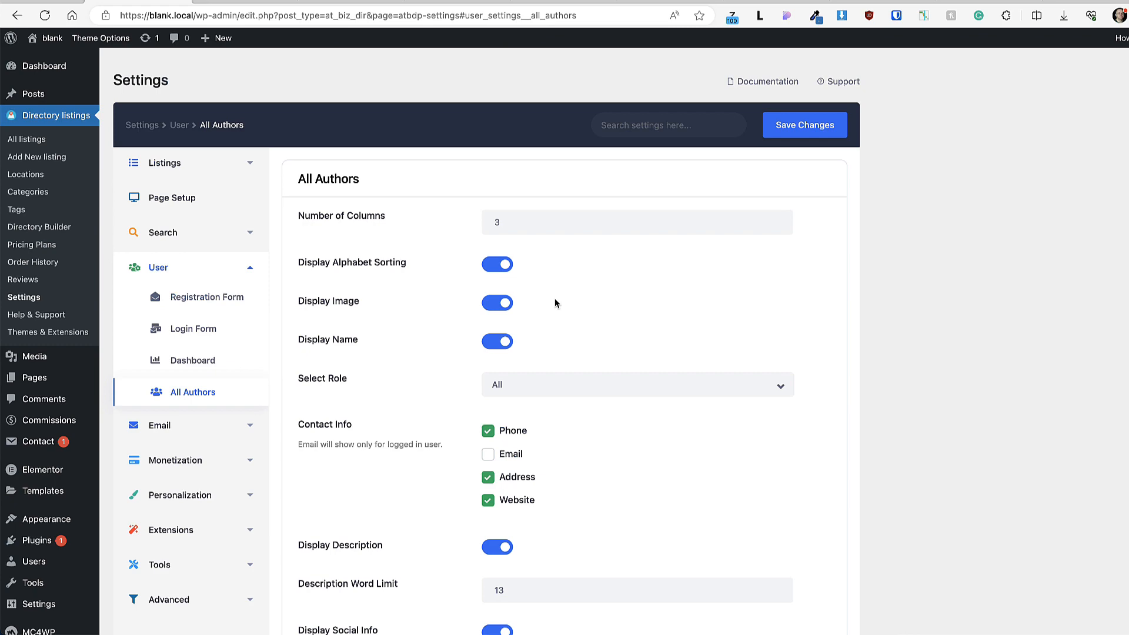
Step: Review the Email General settings
{"action": "scroll", "coordinate": [555, 300], "scroll_direction": "down", "scroll_amount": 2}
{"action": "left_click", "coordinate": [177, 340]}
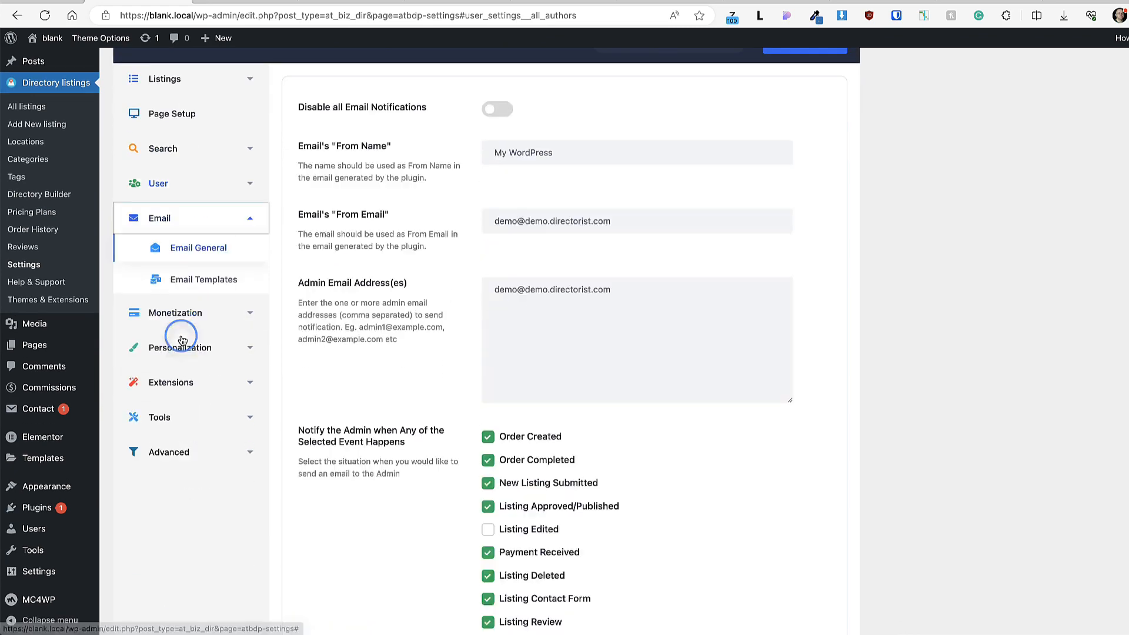
{"action": "scroll", "coordinate": [453, 304], "scroll_direction": "up", "scroll_amount": 2}
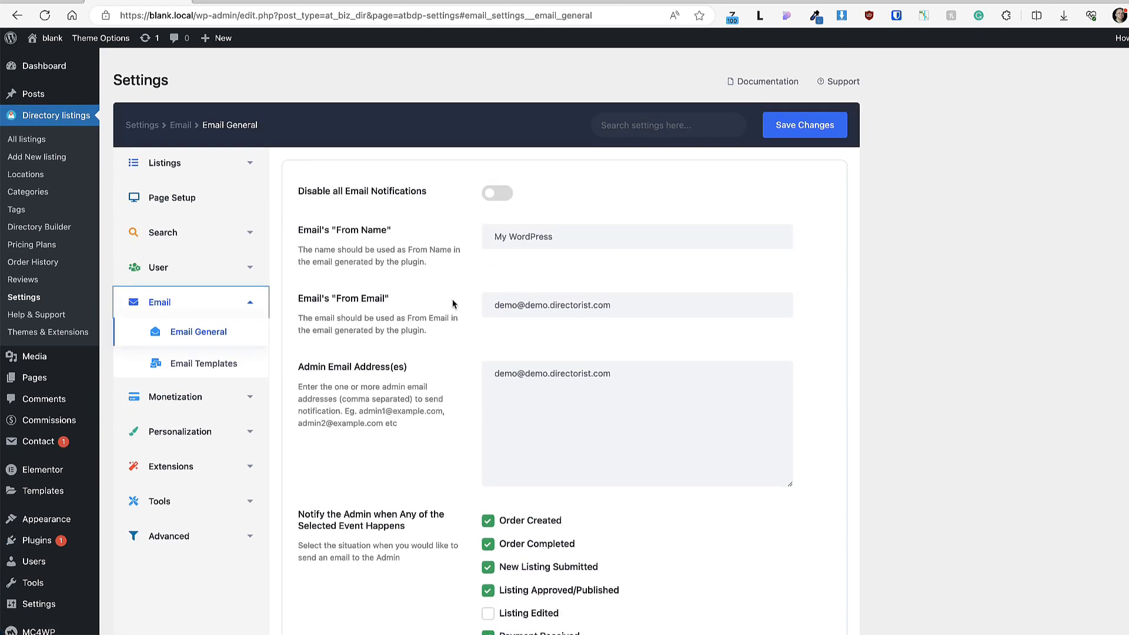
{"action": "scroll", "coordinate": [719, 366], "scroll_direction": "down", "scroll_amount": 1}
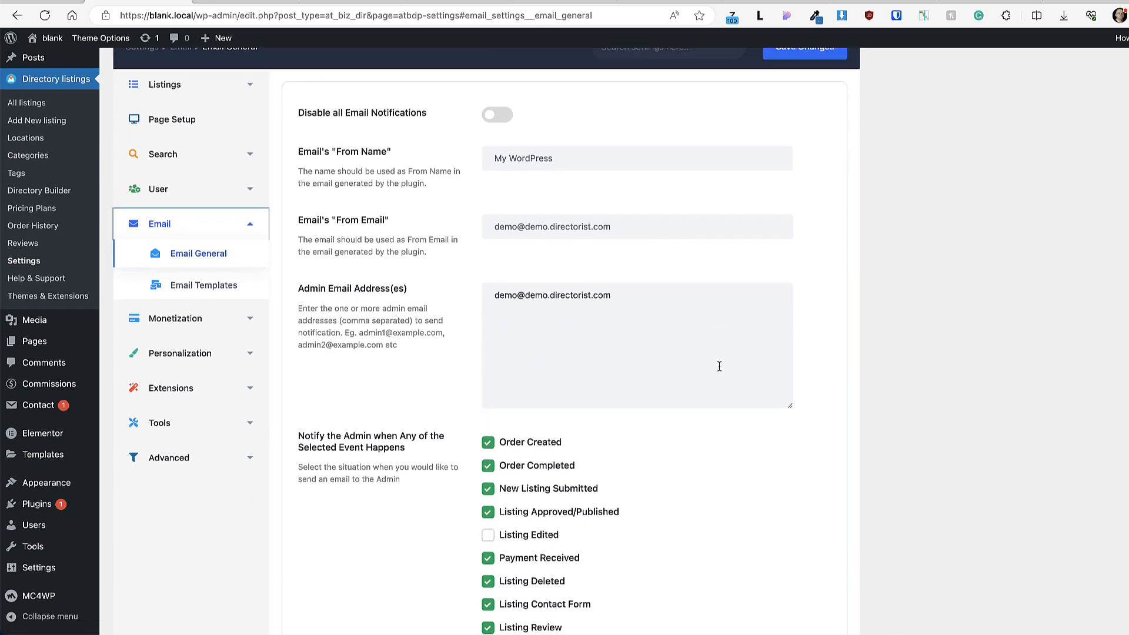
{"action": "scroll", "coordinate": [719, 366], "scroll_direction": "down", "scroll_amount": 3}
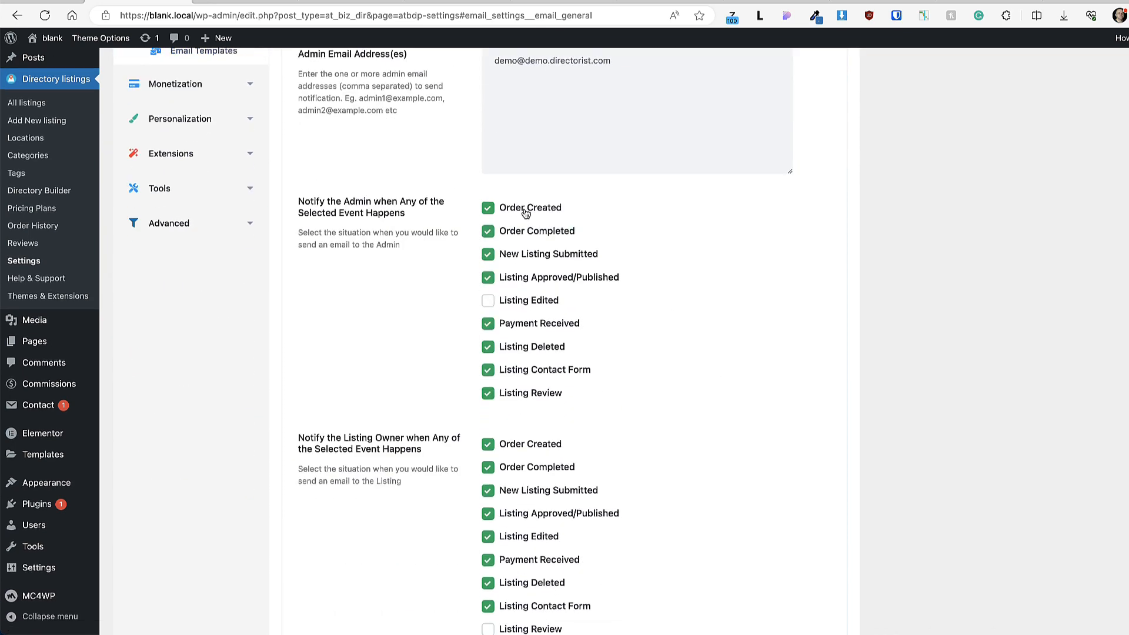
{"action": "scroll", "coordinate": [682, 345], "scroll_direction": "down", "scroll_amount": 3}
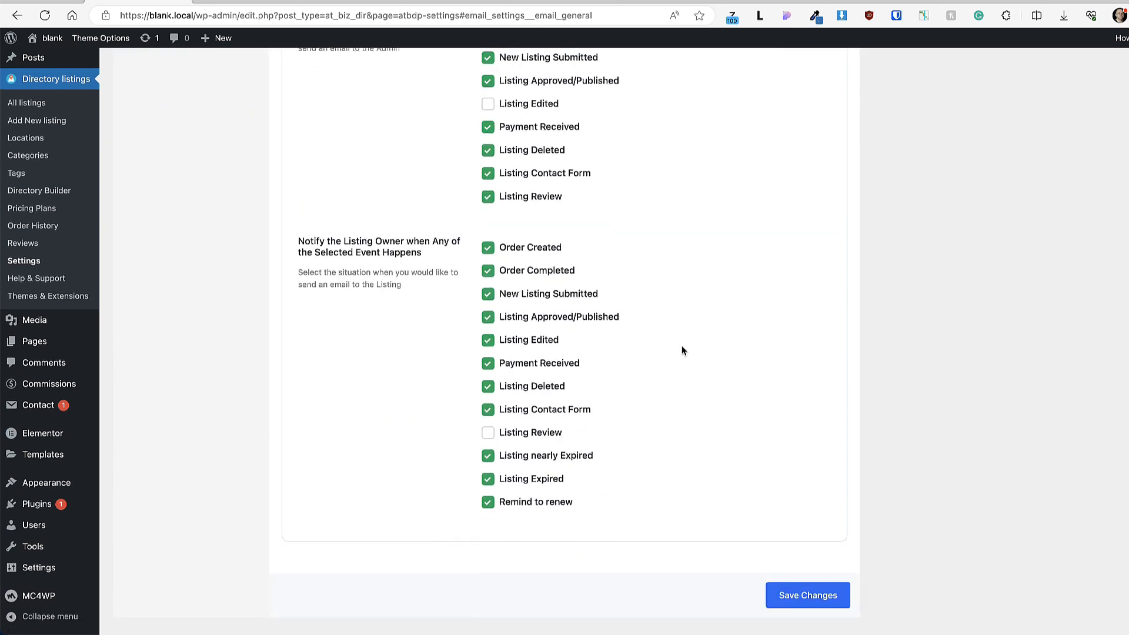
{"action": "scroll", "coordinate": [682, 345], "scroll_direction": "up", "scroll_amount": 6}
Step: Browse the Email Templates (header color #8569fb), then move to Monetization general settings
{"action": "left_click", "coordinate": [211, 363]}
{"action": "scroll", "coordinate": [770, 331], "scroll_direction": "down", "scroll_amount": 7}
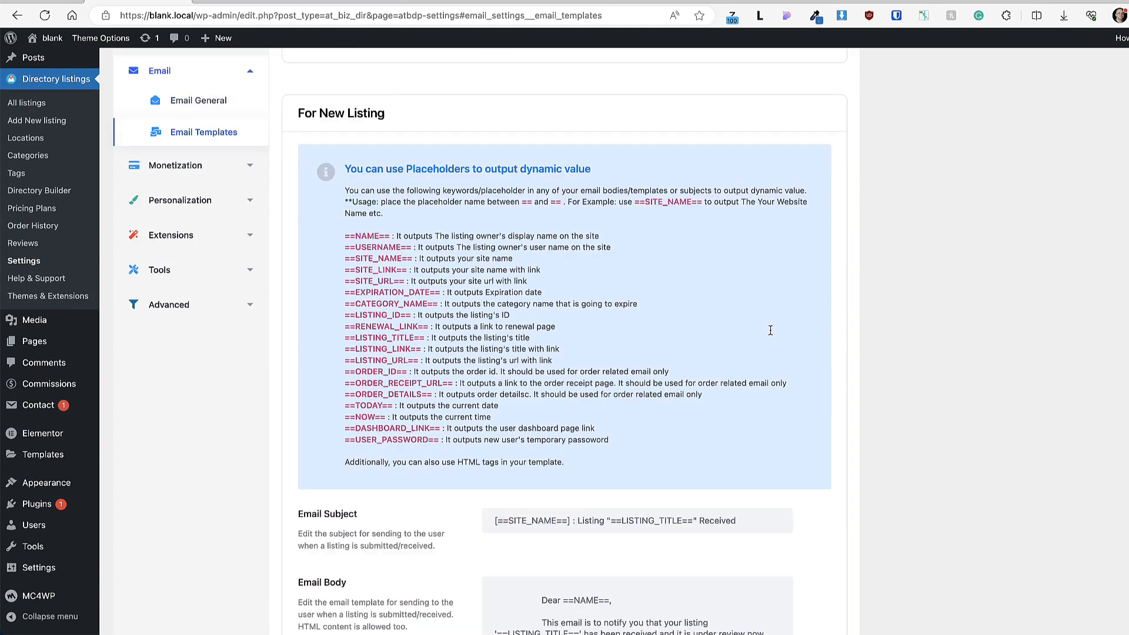
{"action": "scroll", "coordinate": [770, 331], "scroll_direction": "down", "scroll_amount": 3}
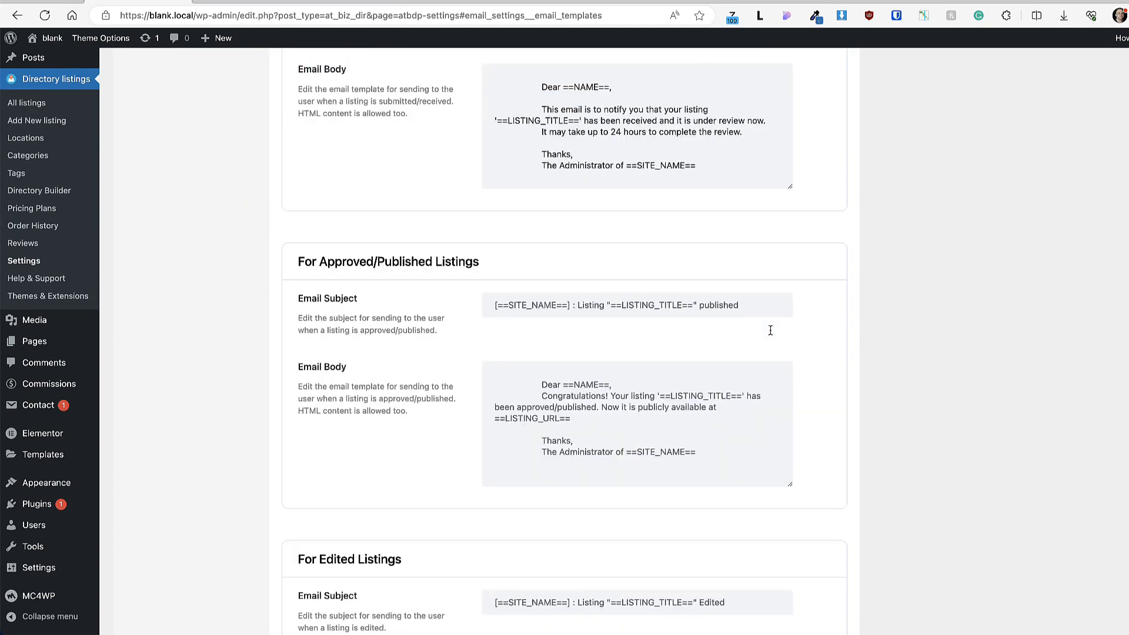
{"action": "scroll", "coordinate": [771, 332], "scroll_direction": "up", "scroll_amount": 10}
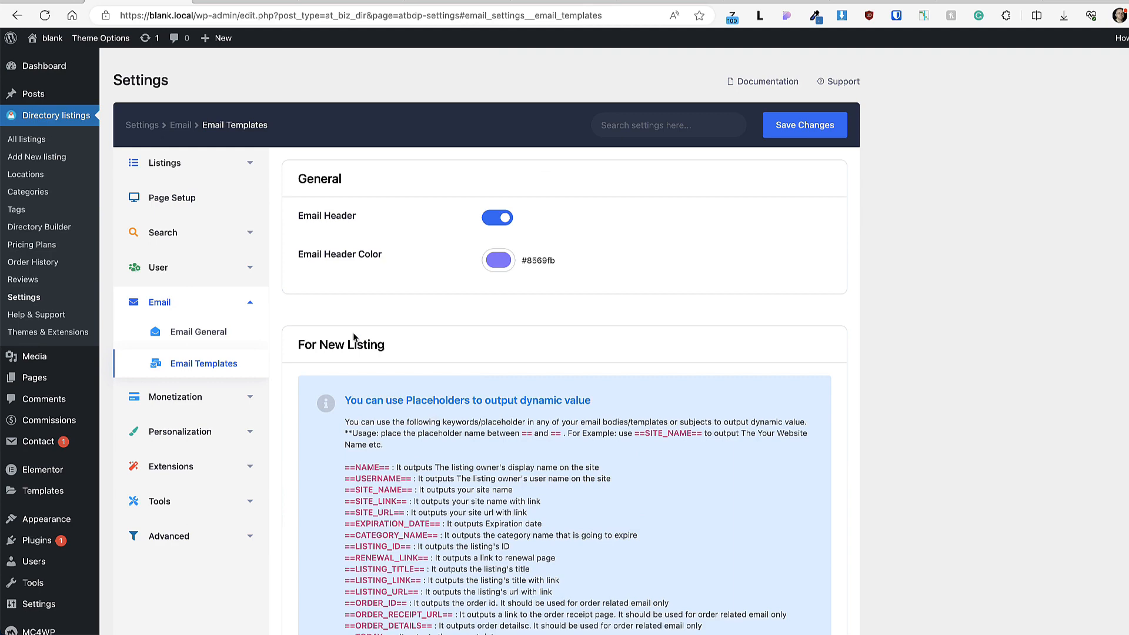
{"action": "left_click", "coordinate": [194, 397]}
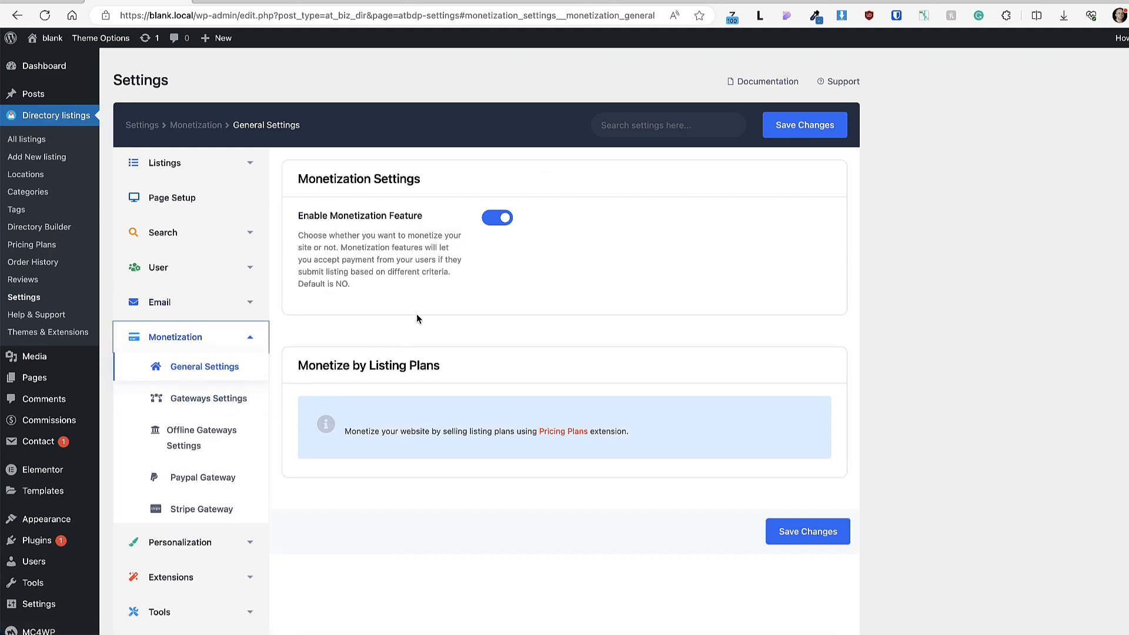
Step: Enable PayPal and Stripe as active payment gateways alongside Bank Transfer
{"action": "left_click", "coordinate": [187, 407]}
{"action": "scroll", "coordinate": [541, 333], "scroll_direction": "down", "scroll_amount": 3}
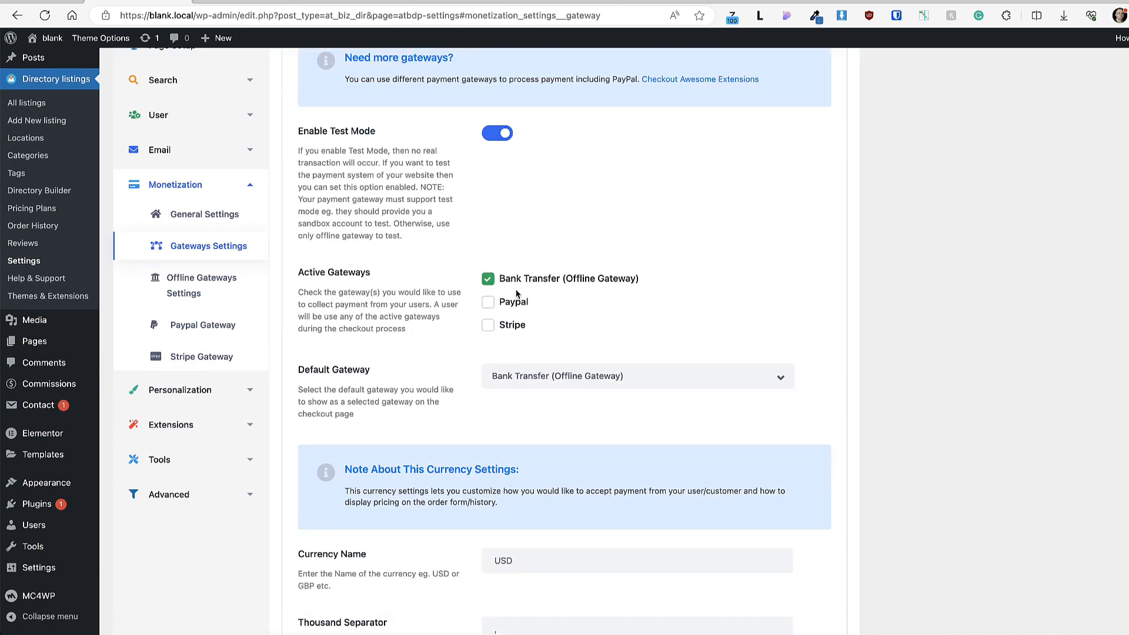
{"action": "left_click", "coordinate": [489, 305]}
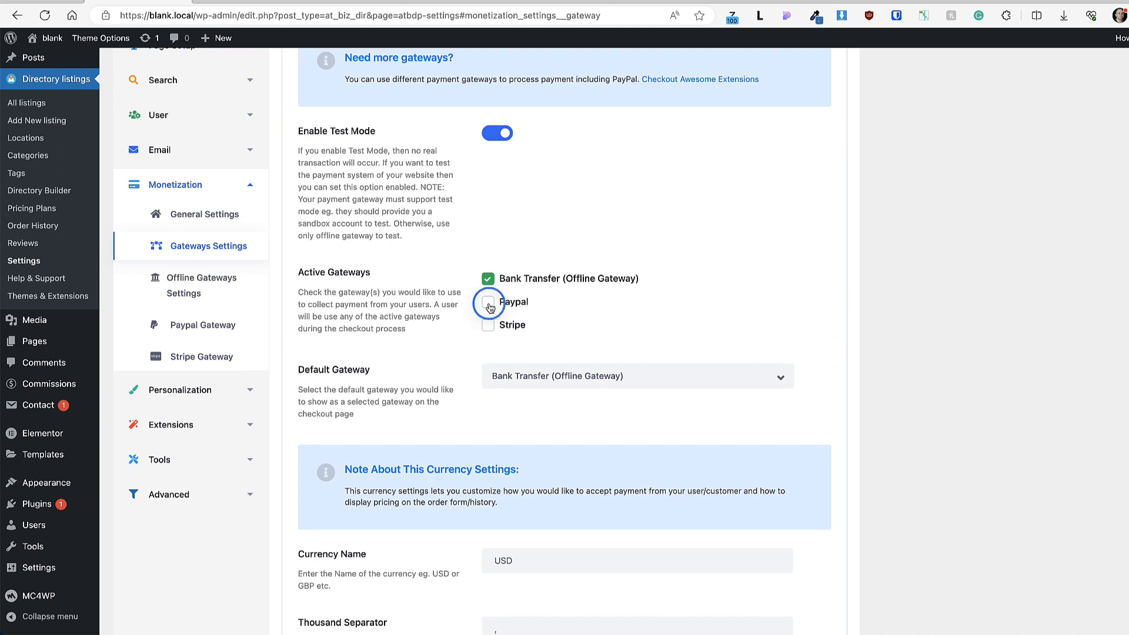
{"action": "left_click", "coordinate": [488, 326]}
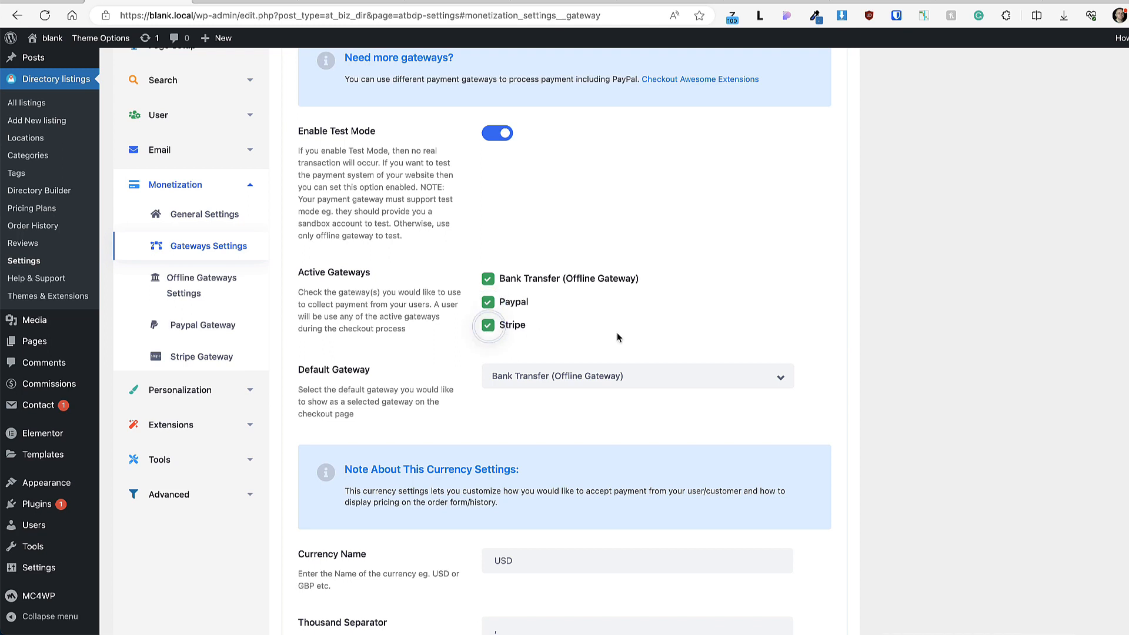
{"action": "scroll", "coordinate": [893, 309], "scroll_direction": "down", "scroll_amount": 1}
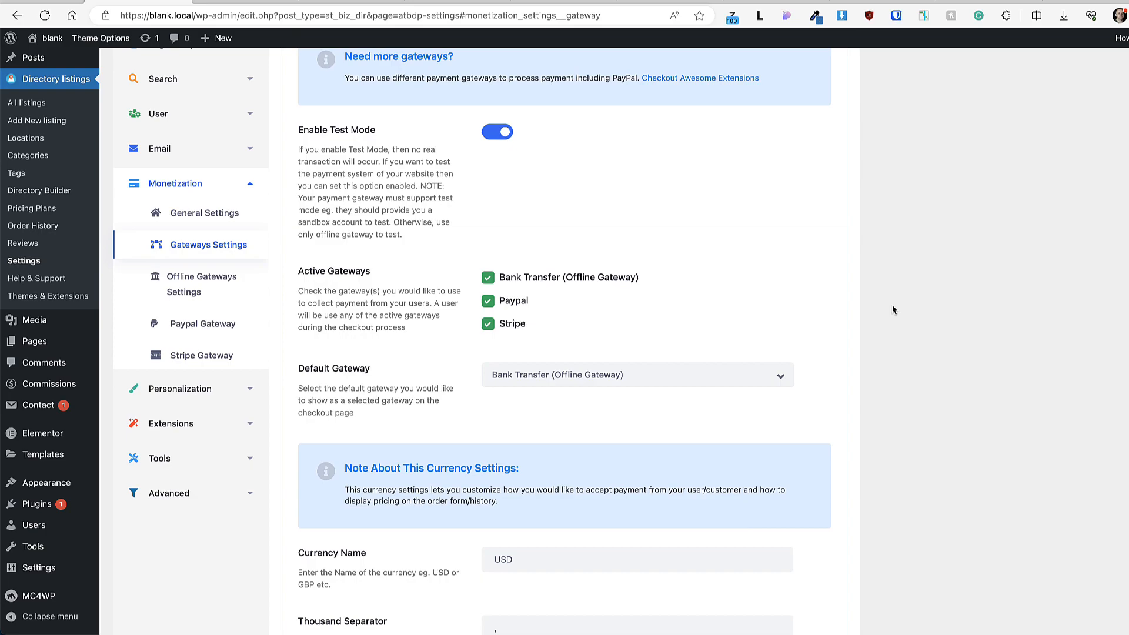
{"action": "scroll", "coordinate": [889, 303], "scroll_direction": "down", "scroll_amount": 3}
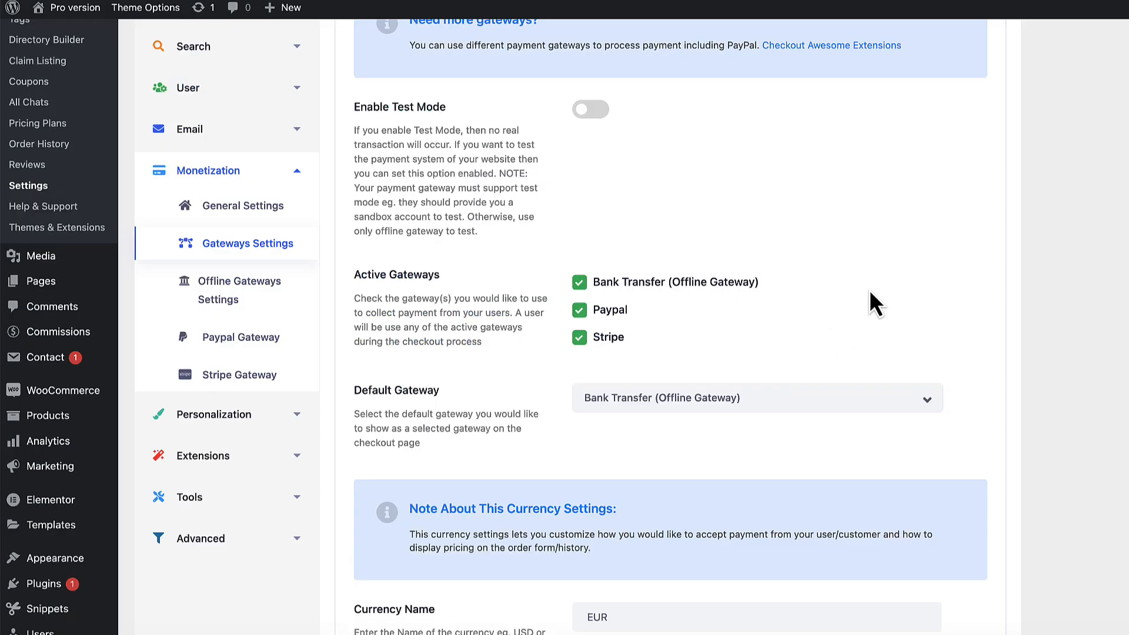
{"action": "scroll", "coordinate": [832, 322], "scroll_direction": "up", "scroll_amount": 2}
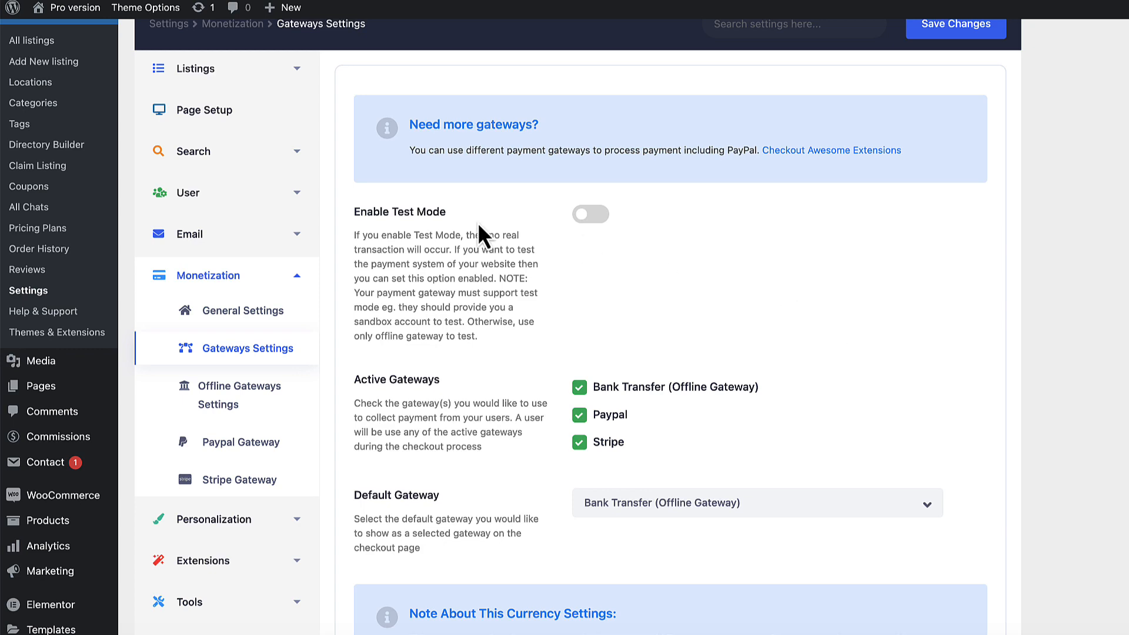
Step: Review the installed directory extensions under Themes & Extensions
{"action": "left_click", "coordinate": [48, 333]}
{"action": "scroll", "coordinate": [811, 329], "scroll_direction": "down", "scroll_amount": 20}
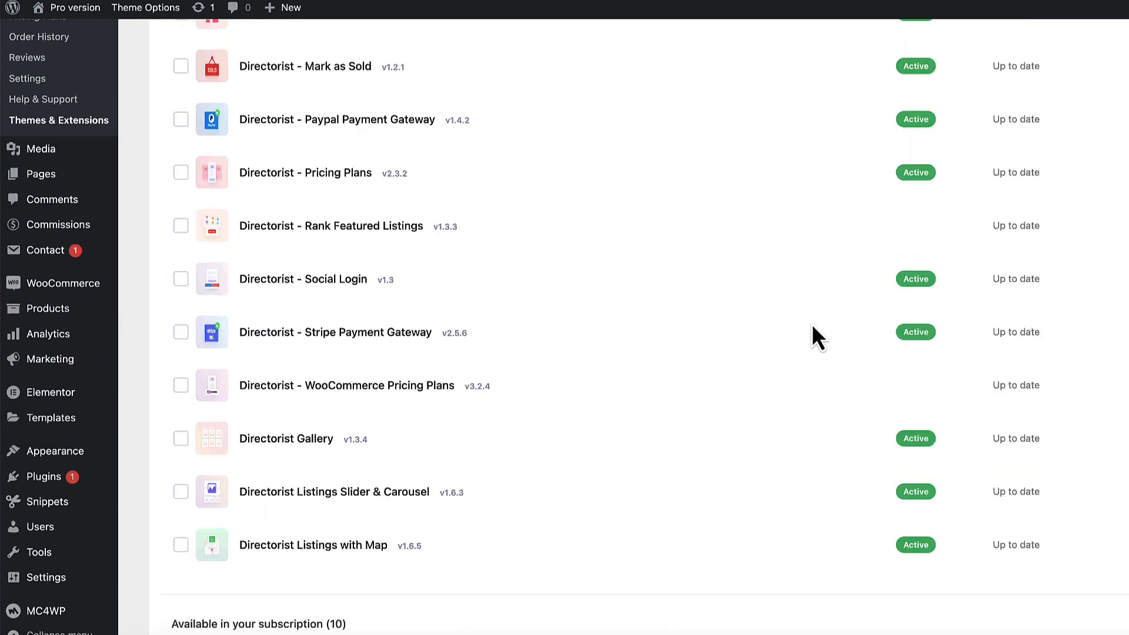
{"action": "scroll", "coordinate": [813, 333], "scroll_direction": "down", "scroll_amount": 1}
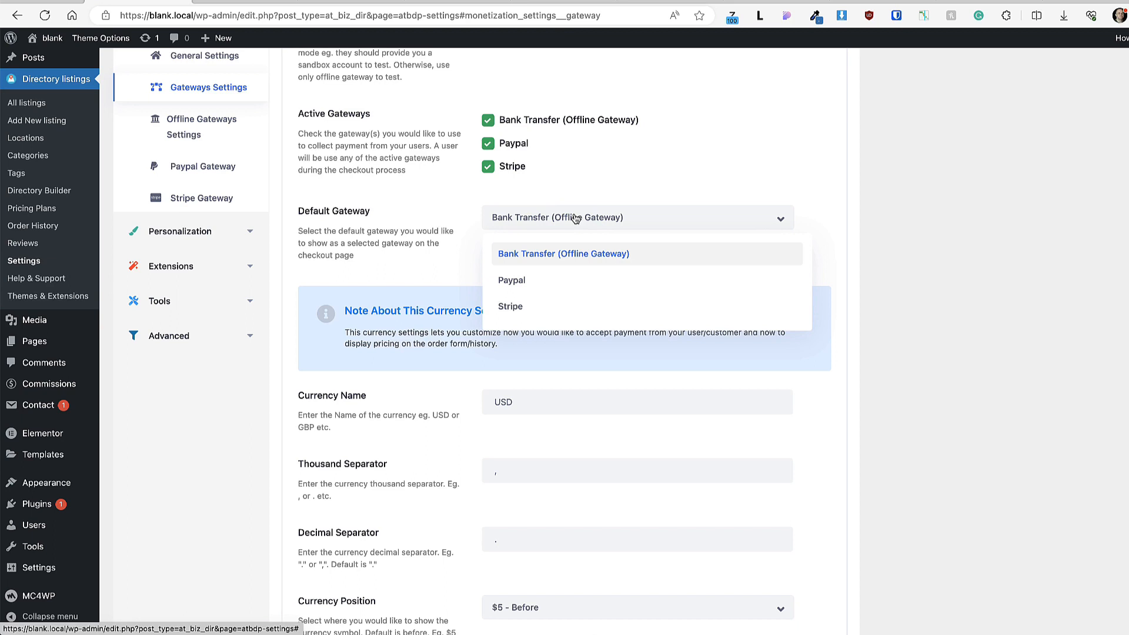
Step: Change the currency from USD to EUR, positioned After - 5$, and save
{"action": "scroll", "coordinate": [852, 292], "scroll_direction": "down", "scroll_amount": 3}
{"action": "left_click", "coordinate": [520, 256]}
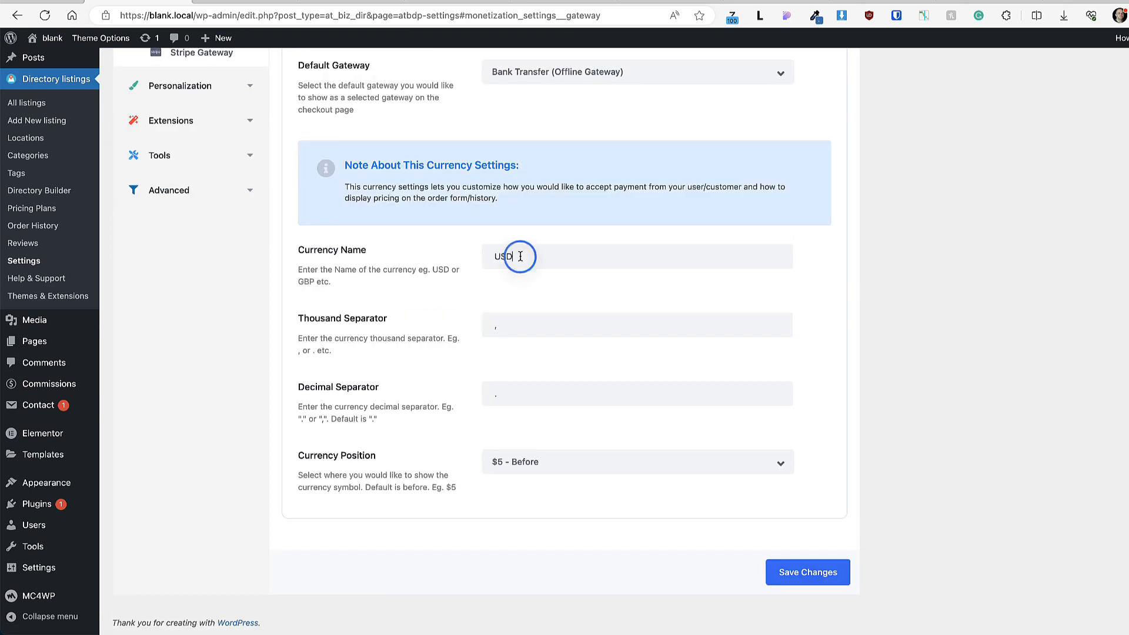
{"action": "double_click", "coordinate": [519, 257]}
{"action": "type", "text": "EUR"}
{"action": "left_click", "coordinate": [547, 463]}
{"action": "left_click", "coordinate": [513, 523]}
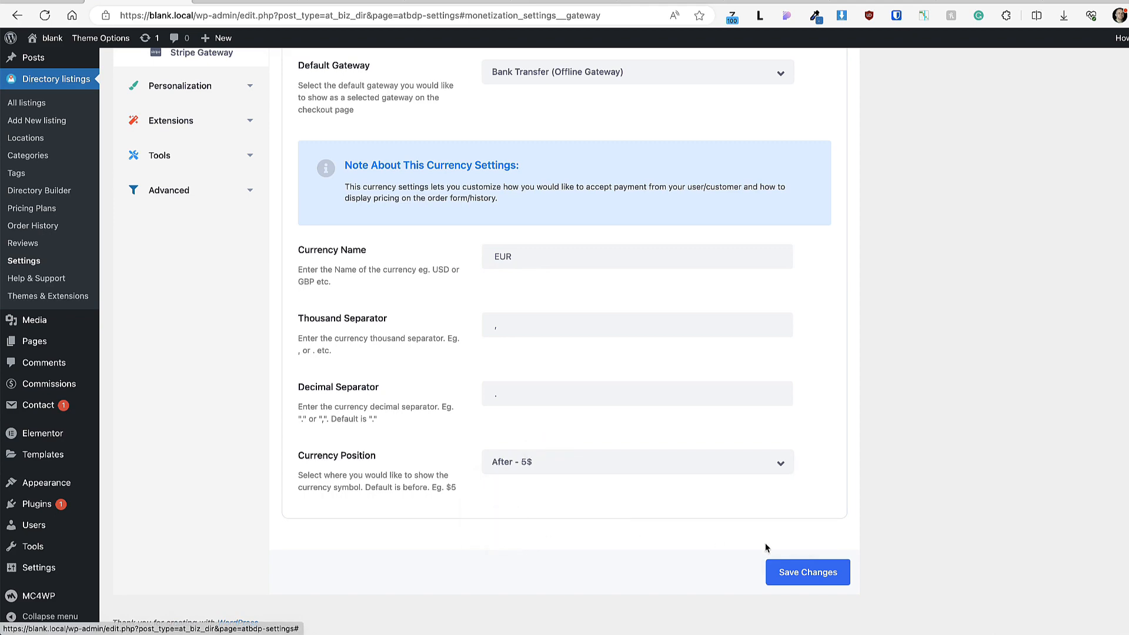
{"action": "left_click", "coordinate": [808, 573]}
Step: Review the Bank Transfer, PayPal and Stripe gateway settings pages
{"action": "scroll", "coordinate": [748, 347], "scroll_direction": "up", "scroll_amount": 5}
{"action": "left_click", "coordinate": [206, 301]}
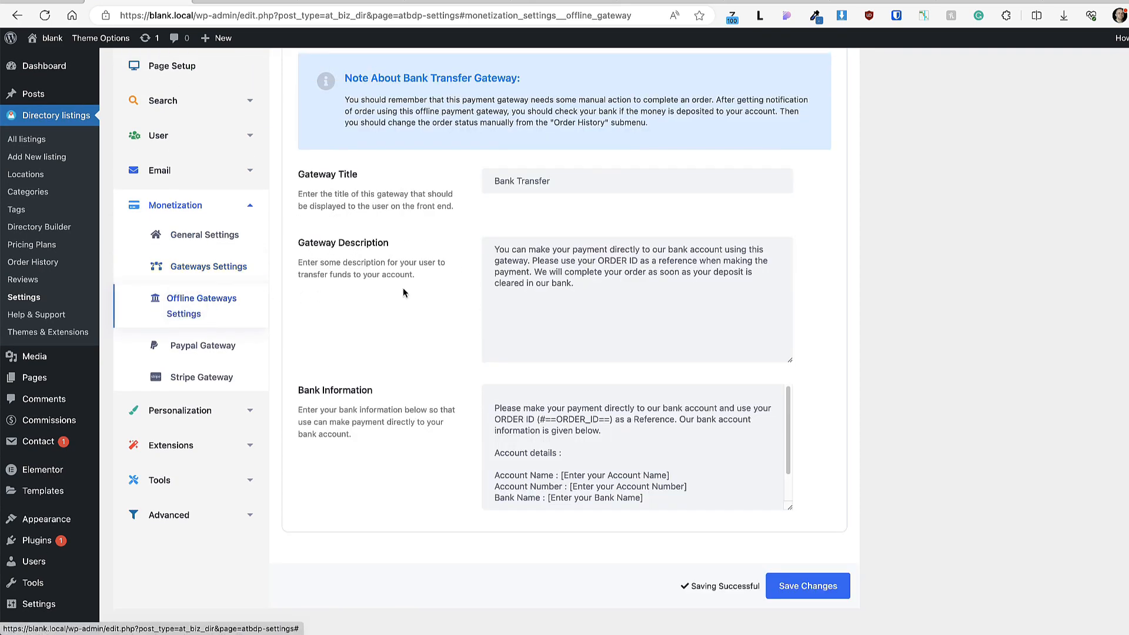
{"action": "left_click_drag", "start_coordinate": [582, 288], "coordinate": [496, 252]}
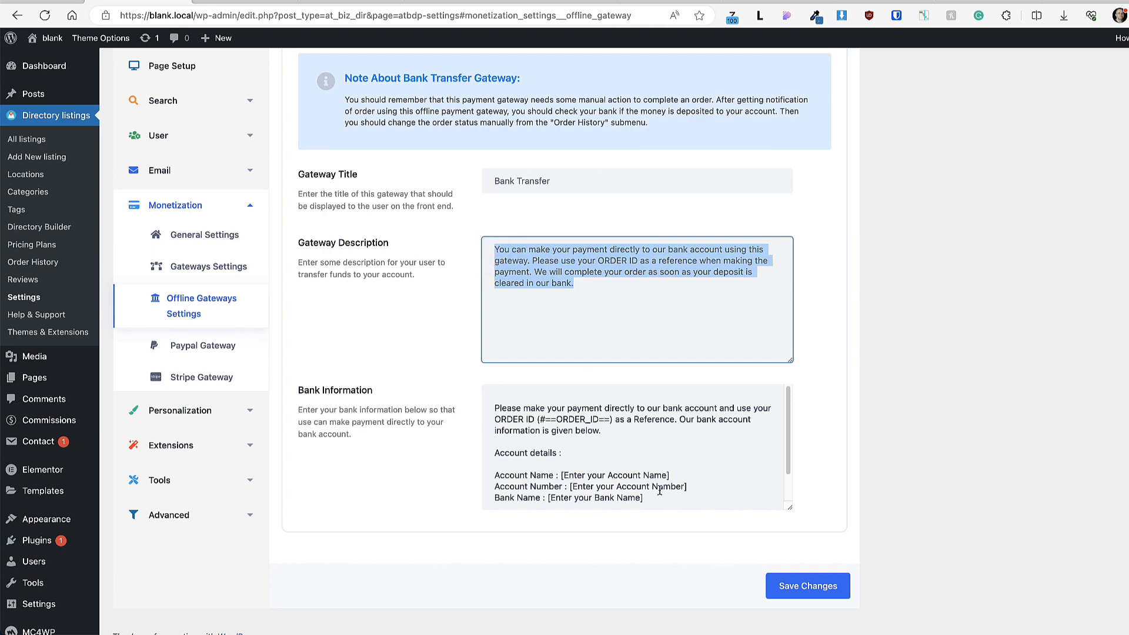
{"action": "left_click_drag", "start_coordinate": [653, 499], "coordinate": [494, 474]}
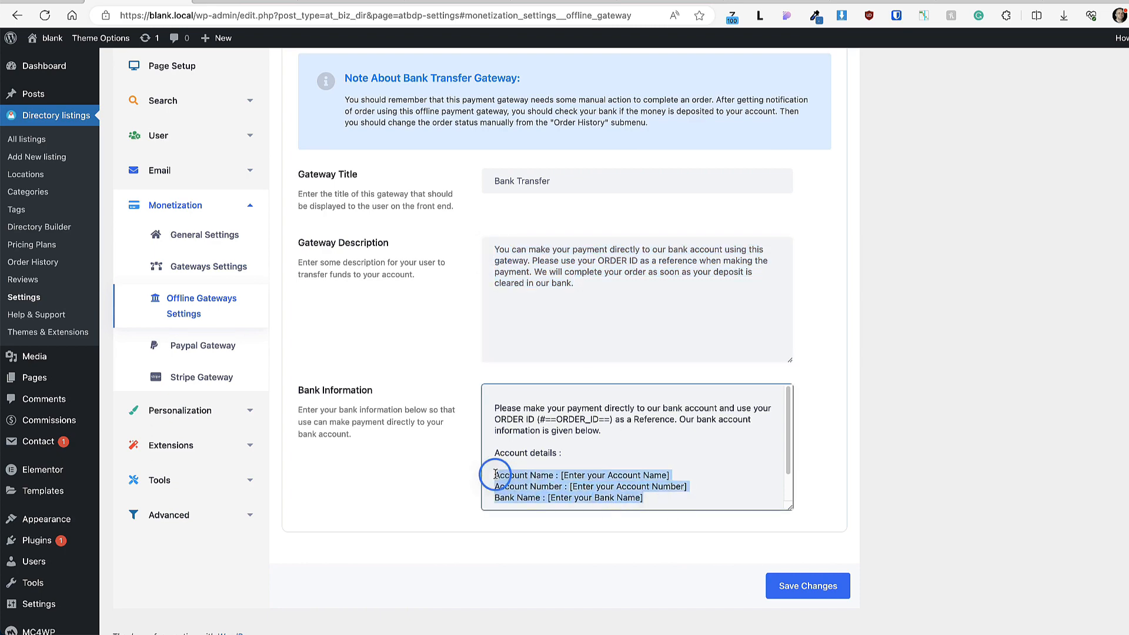
{"action": "left_click", "coordinate": [188, 345]}
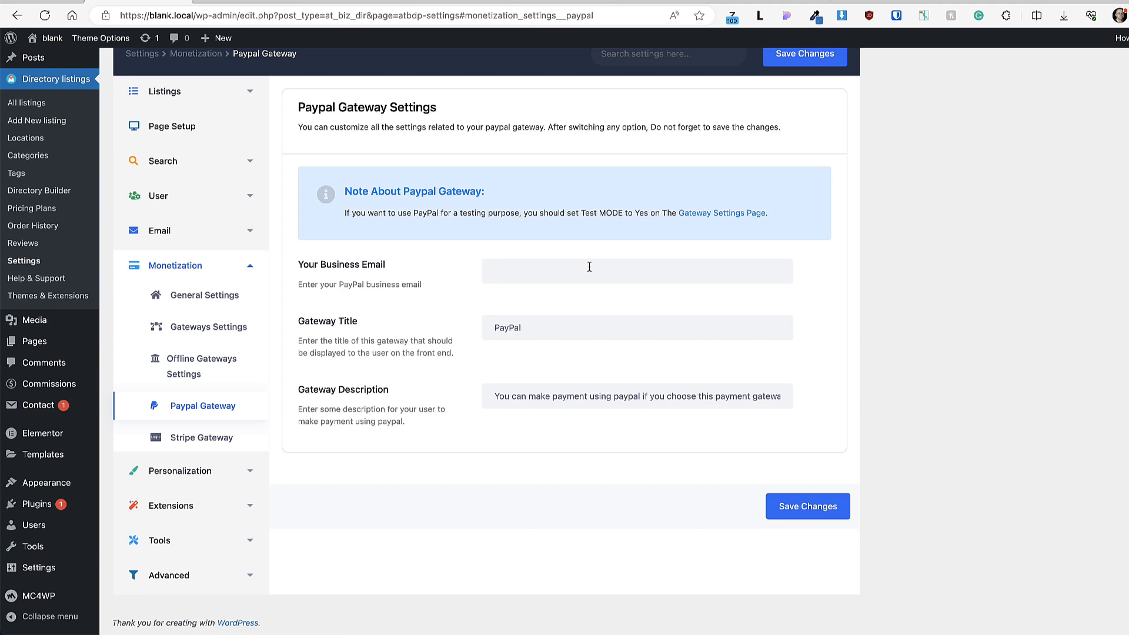
{"action": "left_click", "coordinate": [157, 436]}
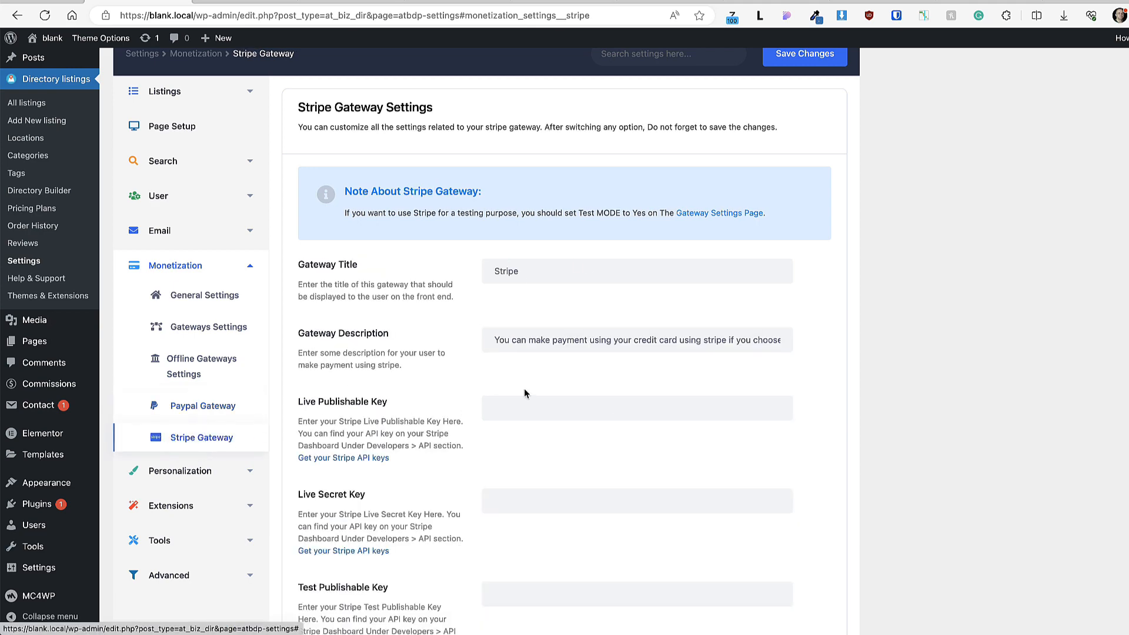
{"action": "scroll", "coordinate": [577, 367], "scroll_direction": "down", "scroll_amount": 2}
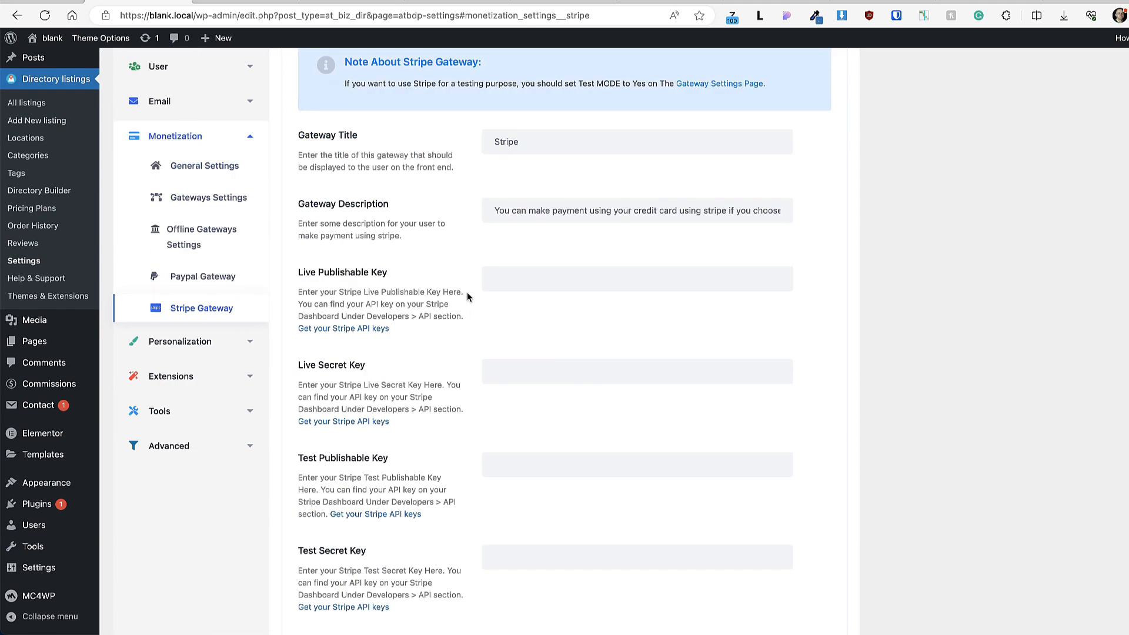
{"action": "scroll", "coordinate": [463, 393], "scroll_direction": "up", "scroll_amount": 3}
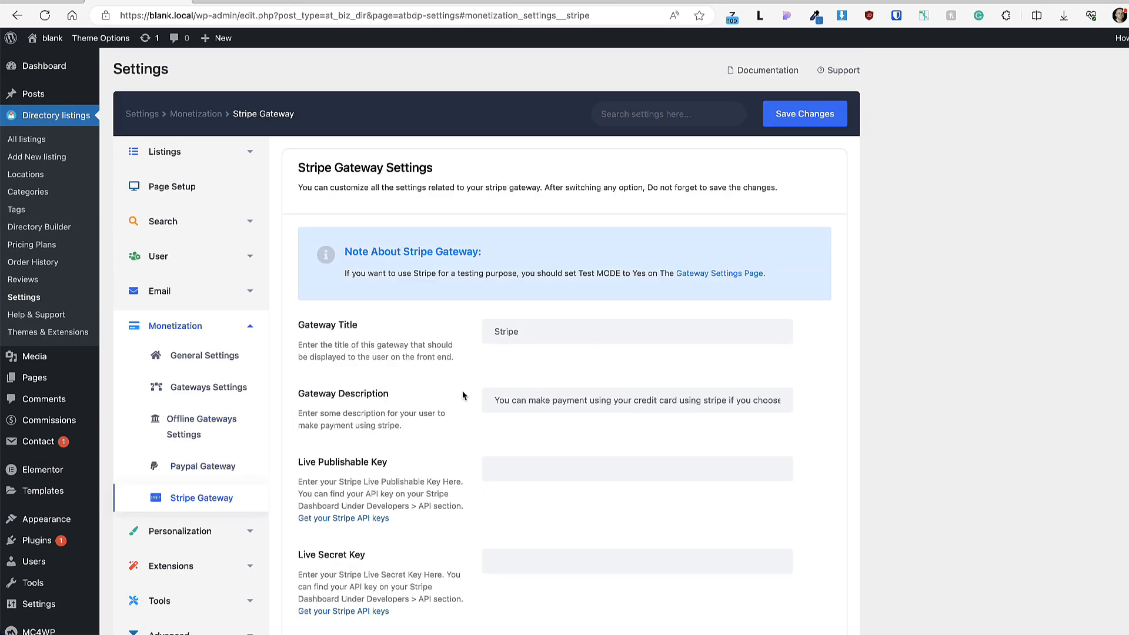
{"action": "scroll", "coordinate": [463, 394], "scroll_direction": "down", "scroll_amount": 2}
{"action": "left_click", "coordinate": [207, 428]}
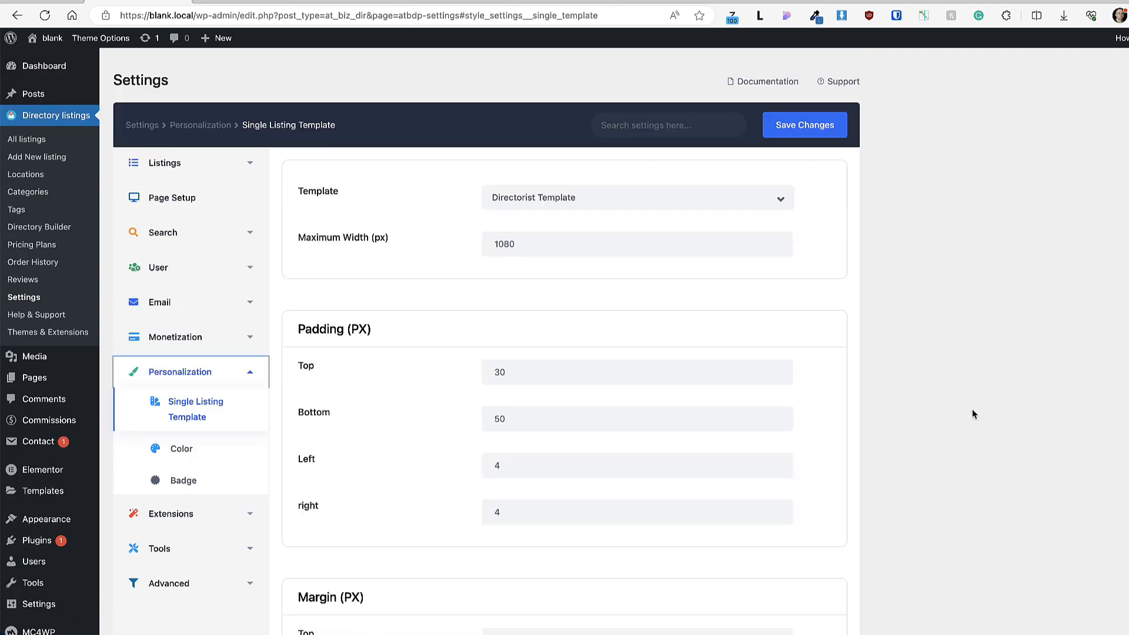
Step: On the test site, set the single listing template to Theme Template (Page), save, and preview The House
{"action": "scroll", "coordinate": [285, 327], "scroll_direction": "up", "scroll_amount": 2}
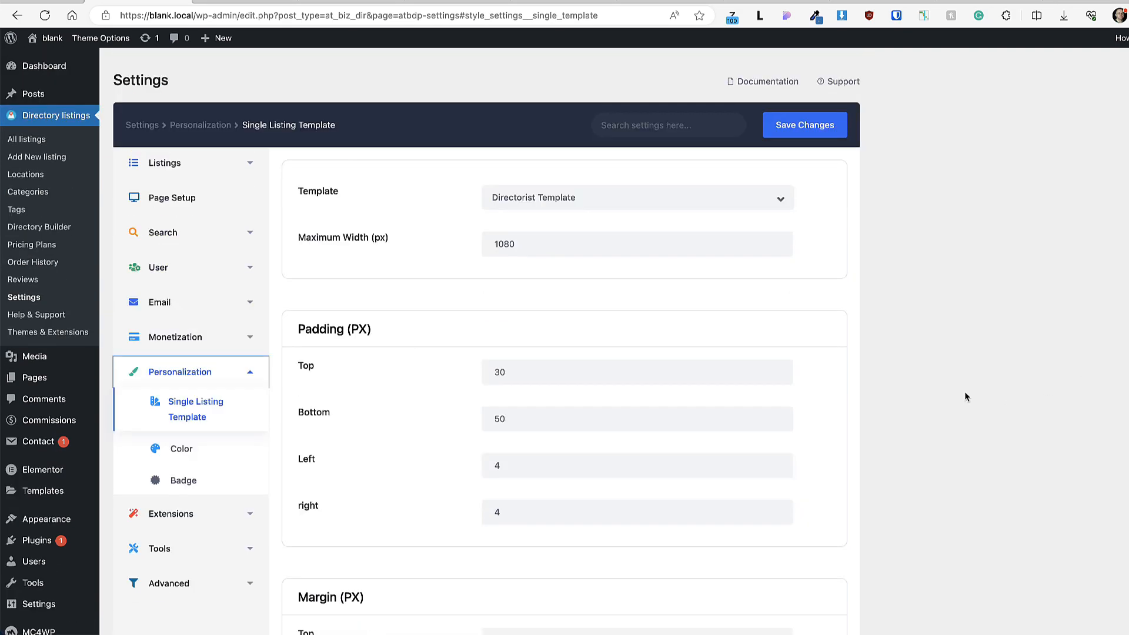
{"action": "left_click", "coordinate": [547, 202]}
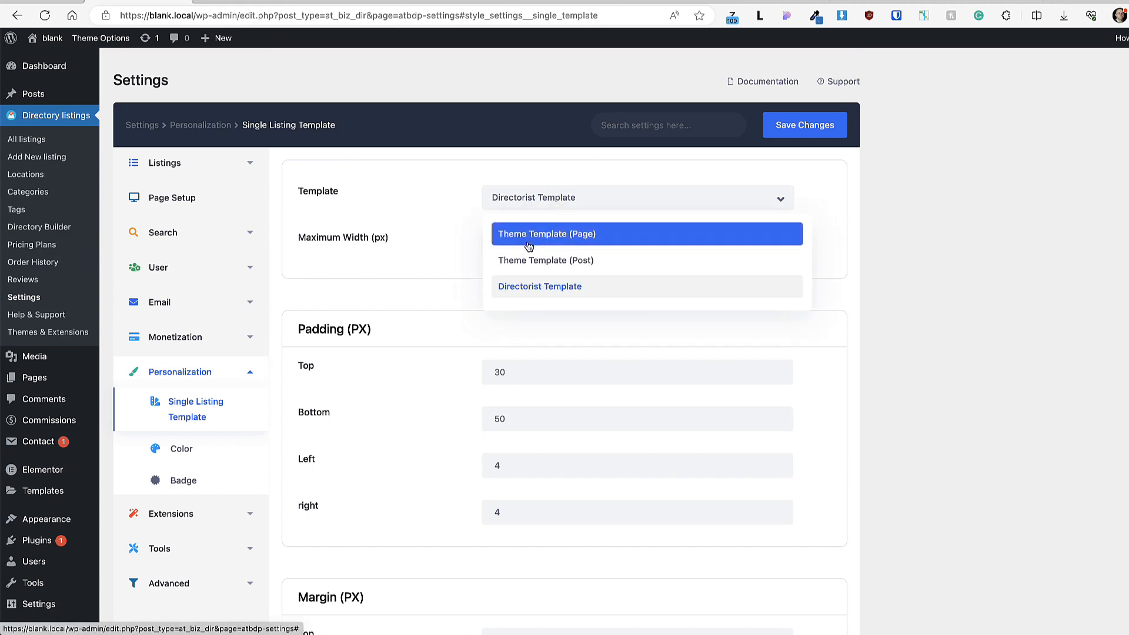
{"action": "left_click", "coordinate": [927, 290]}
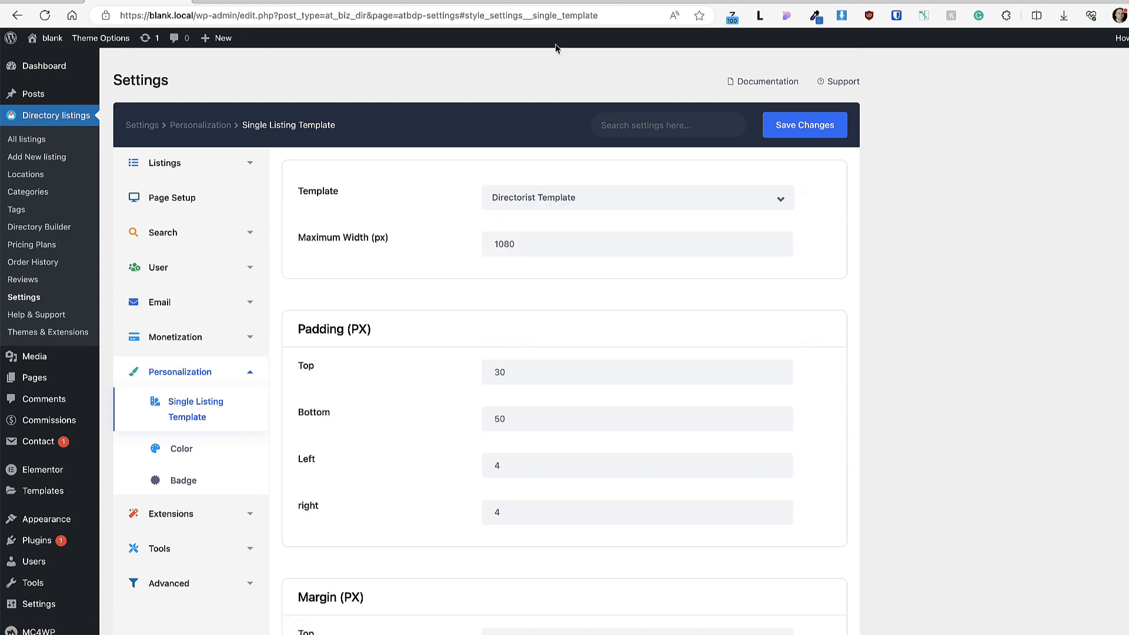
{"action": "left_click", "coordinate": [247, 3]}
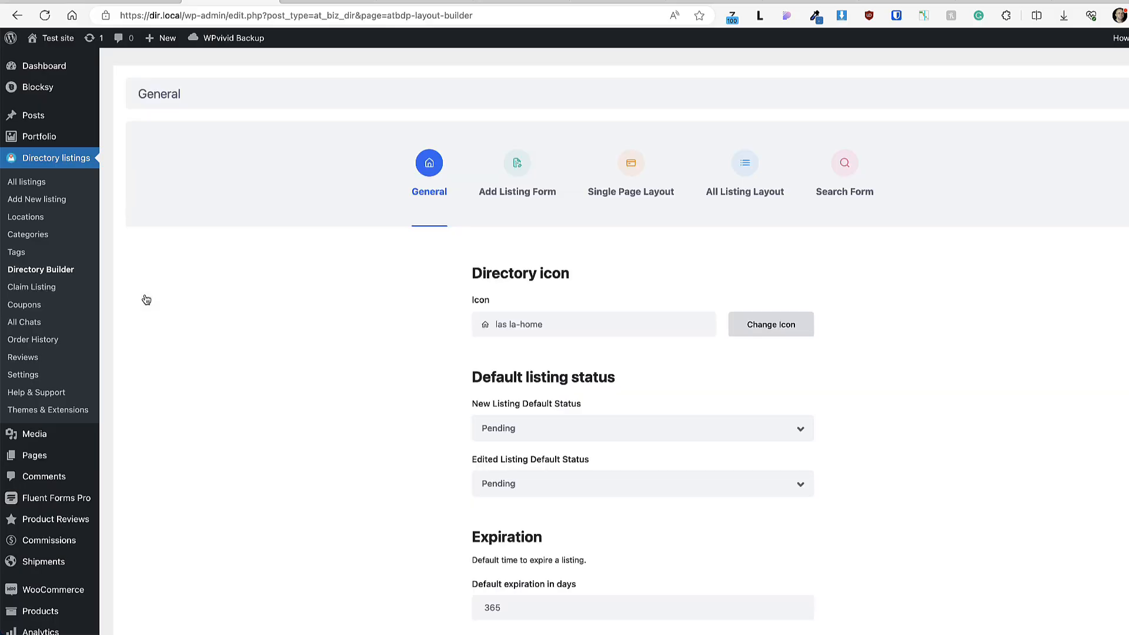
{"action": "left_click", "coordinate": [25, 376]}
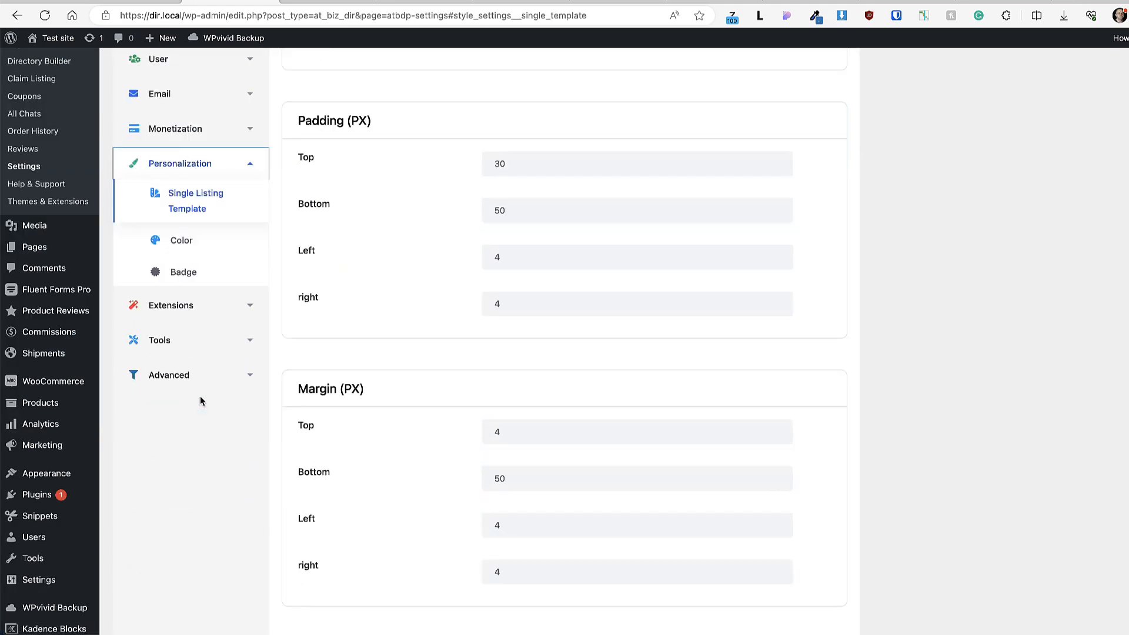
{"action": "left_click", "coordinate": [211, 202]}
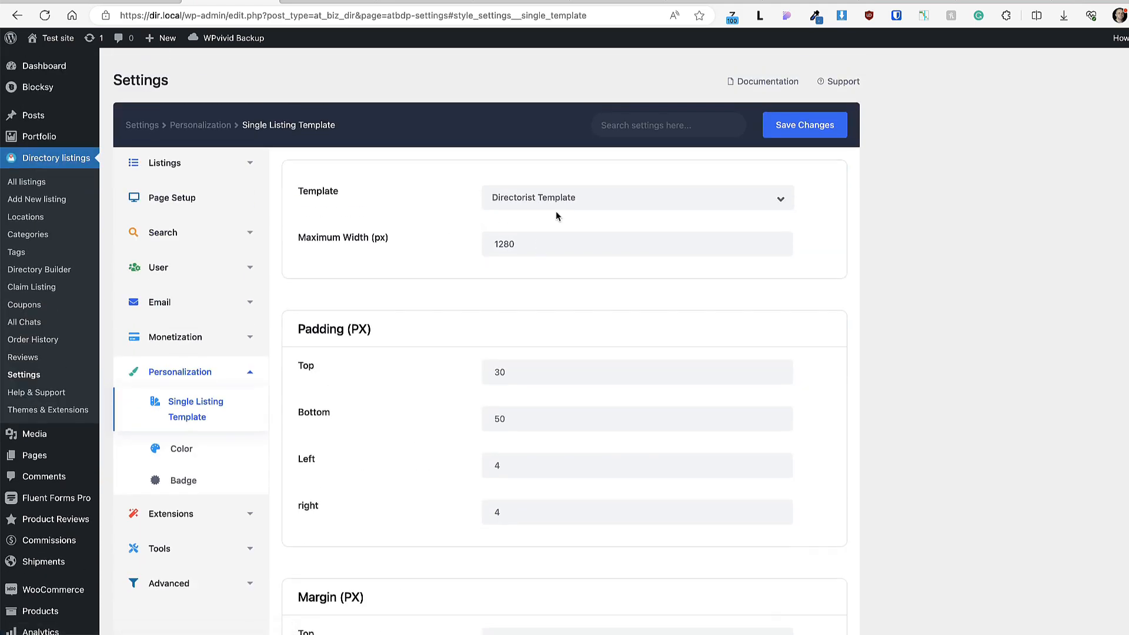
{"action": "left_click", "coordinate": [555, 196]}
{"action": "left_click", "coordinate": [536, 232]}
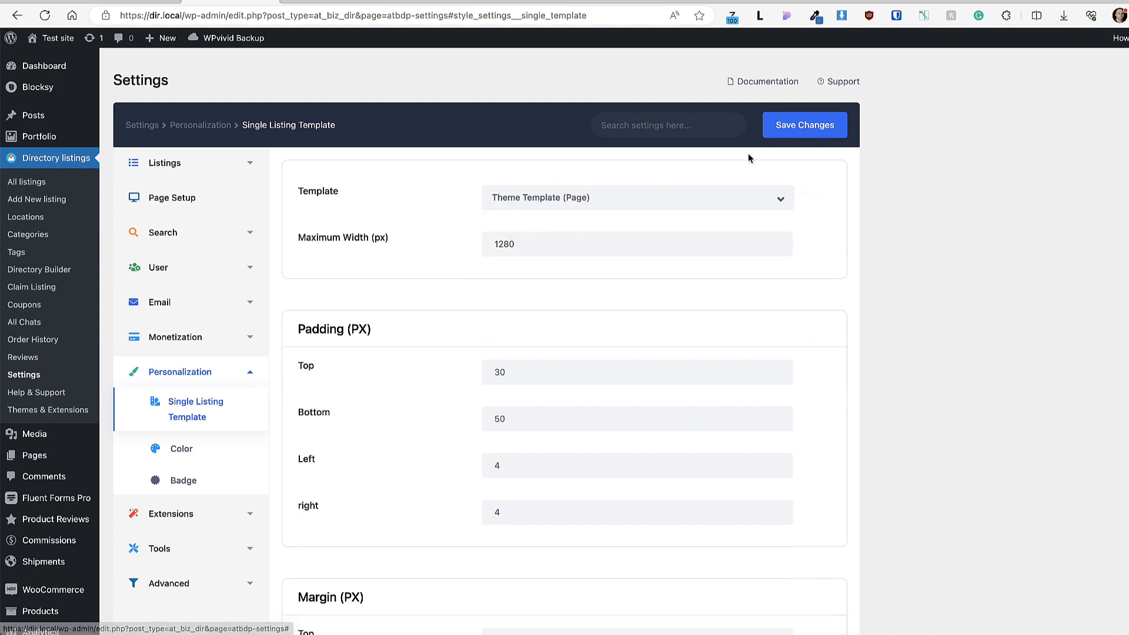
{"action": "left_click", "coordinate": [806, 125]}
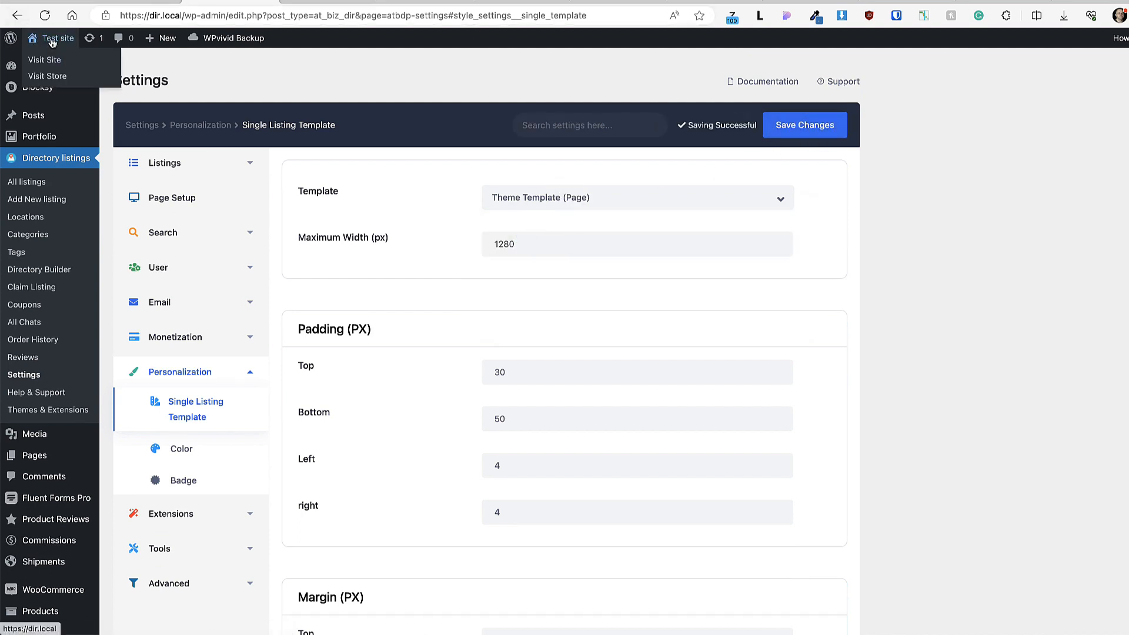
{"action": "left_click", "coordinate": [300, 2]}
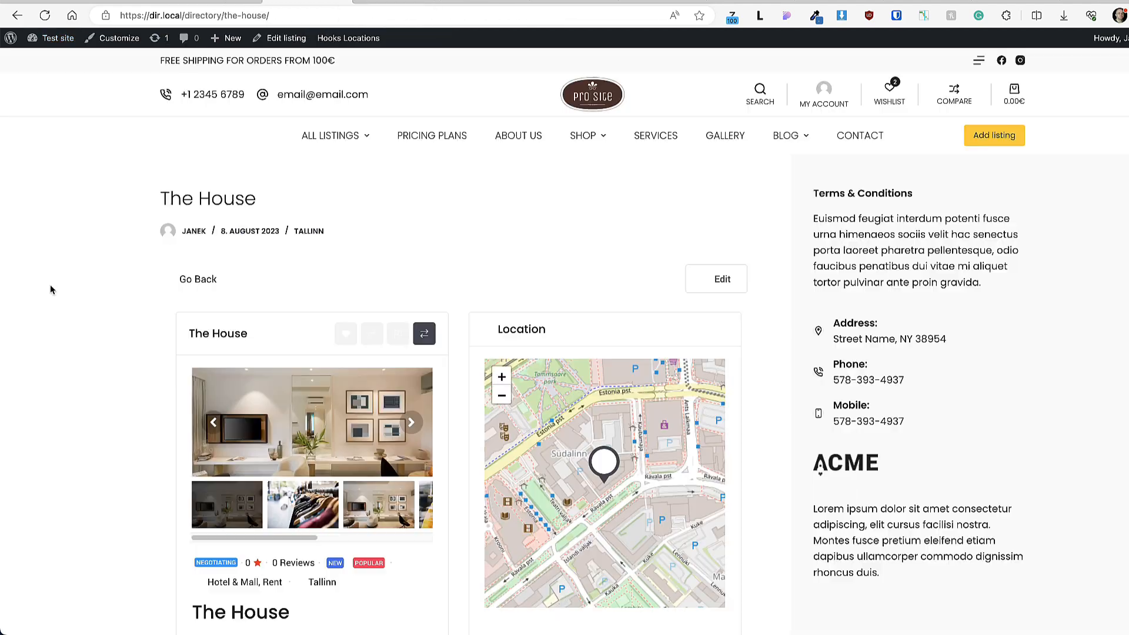
{"action": "scroll", "coordinate": [51, 294], "scroll_direction": "down", "scroll_amount": 10}
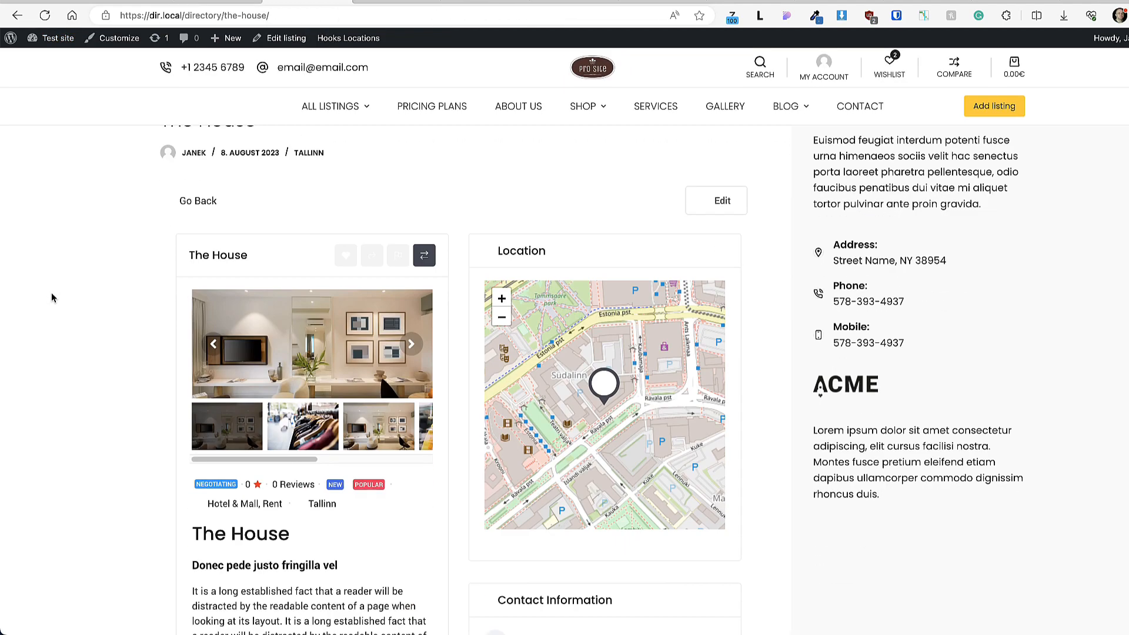
{"action": "scroll", "coordinate": [162, 134], "scroll_direction": "up", "scroll_amount": 10}
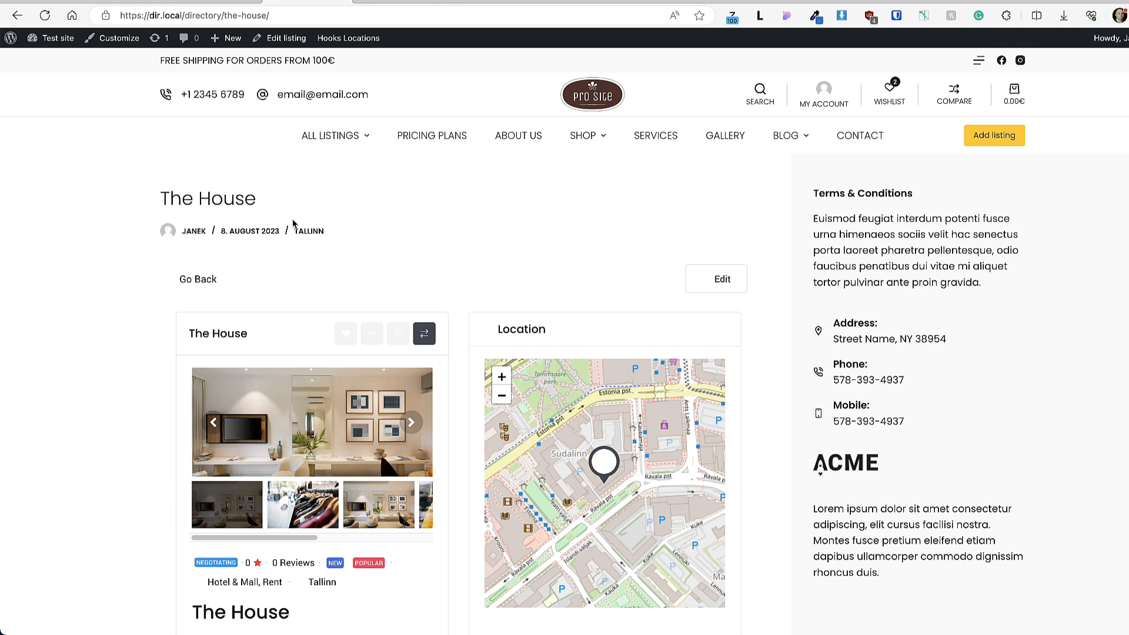
Step: Switch the template back to Directorist Template, save, and reload The House listing
{"action": "left_click", "coordinate": [235, 2]}
{"action": "left_click", "coordinate": [582, 200]}
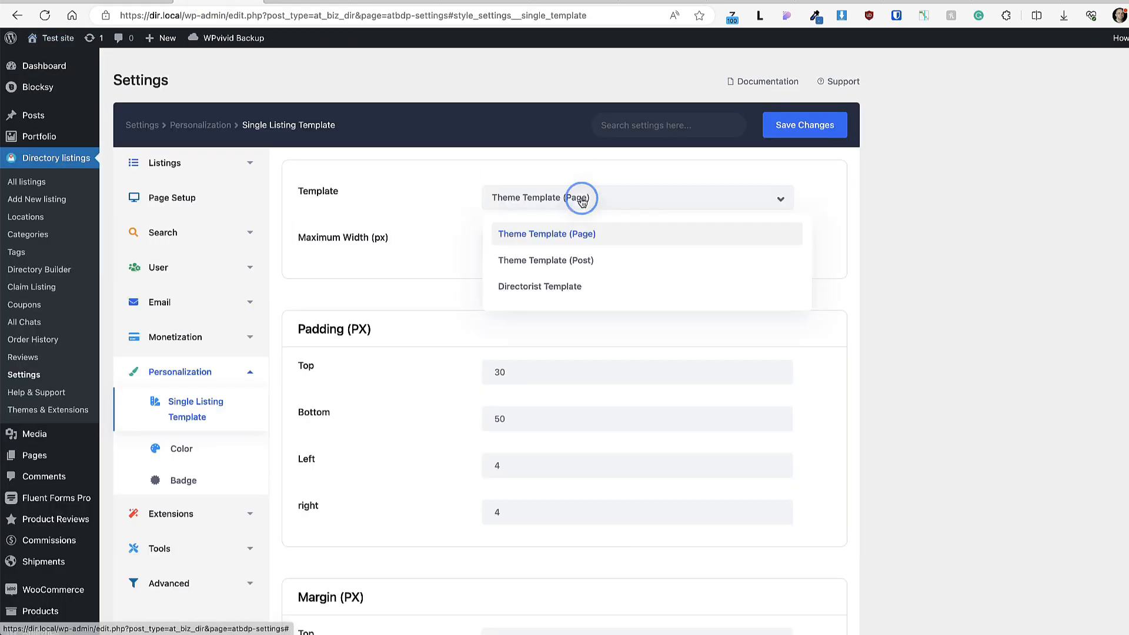
{"action": "left_click", "coordinate": [537, 286]}
{"action": "left_click", "coordinate": [811, 127]}
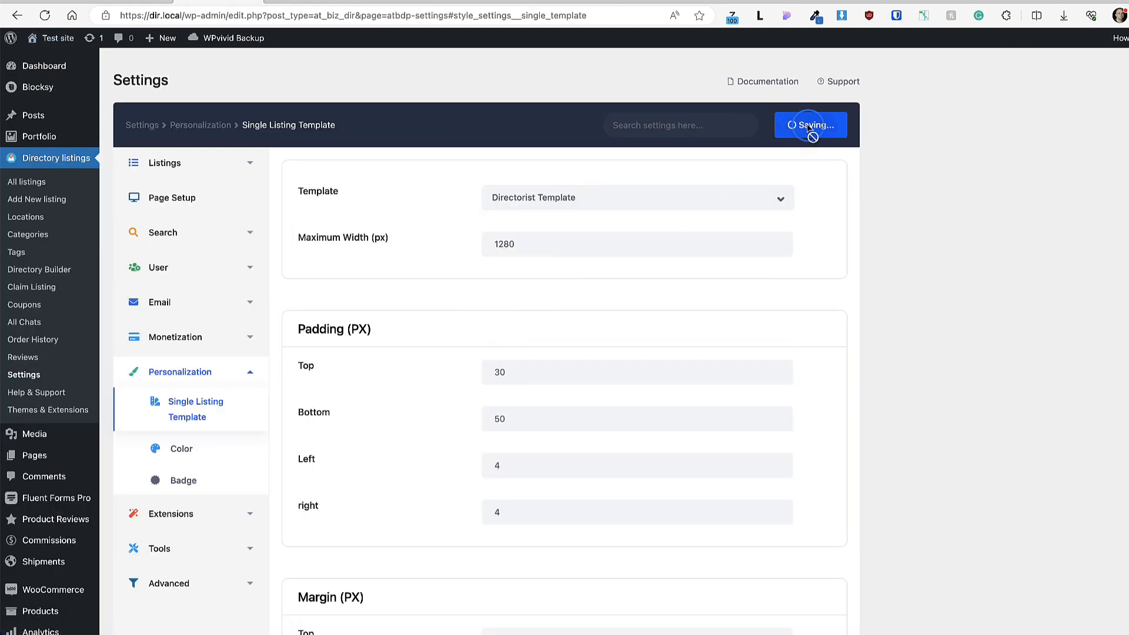
{"action": "left_click", "coordinate": [51, 3]}
{"action": "left_click", "coordinate": [46, 16]}
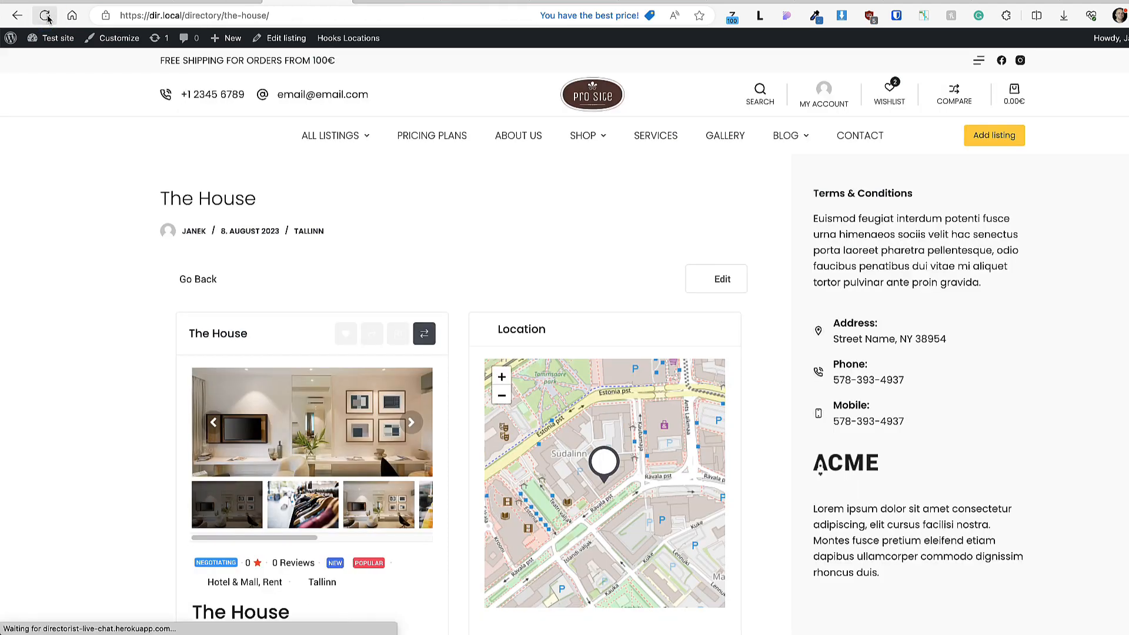
{"action": "scroll", "coordinate": [111, 345], "scroll_direction": "down", "scroll_amount": 5}
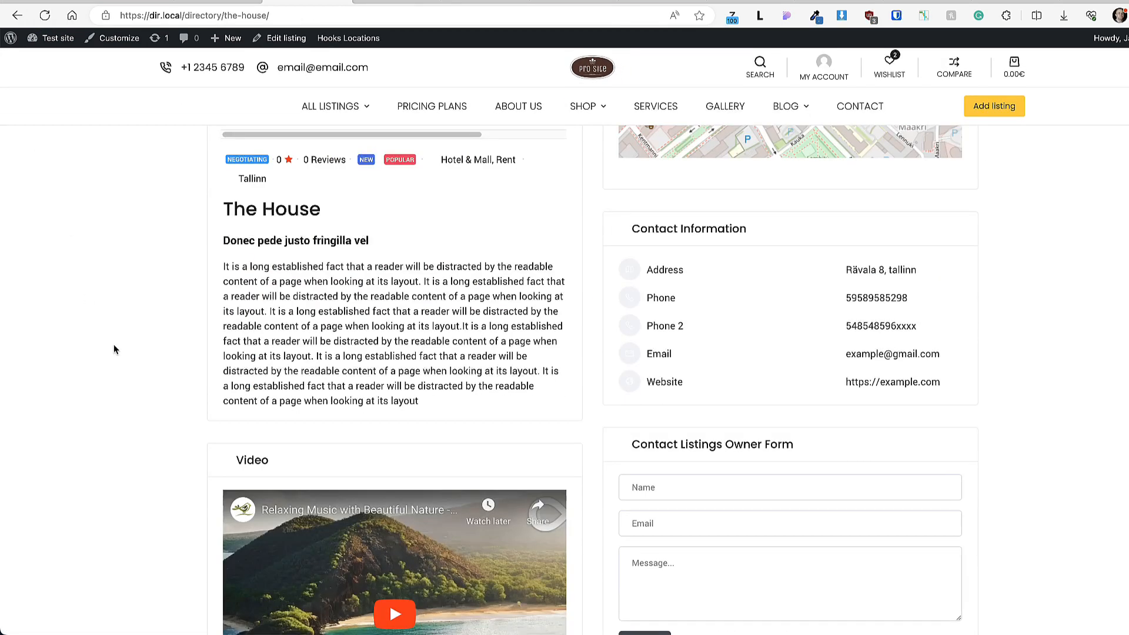
{"action": "left_click", "coordinate": [129, 2]}
{"action": "scroll", "coordinate": [563, 294], "scroll_direction": "down", "scroll_amount": 3}
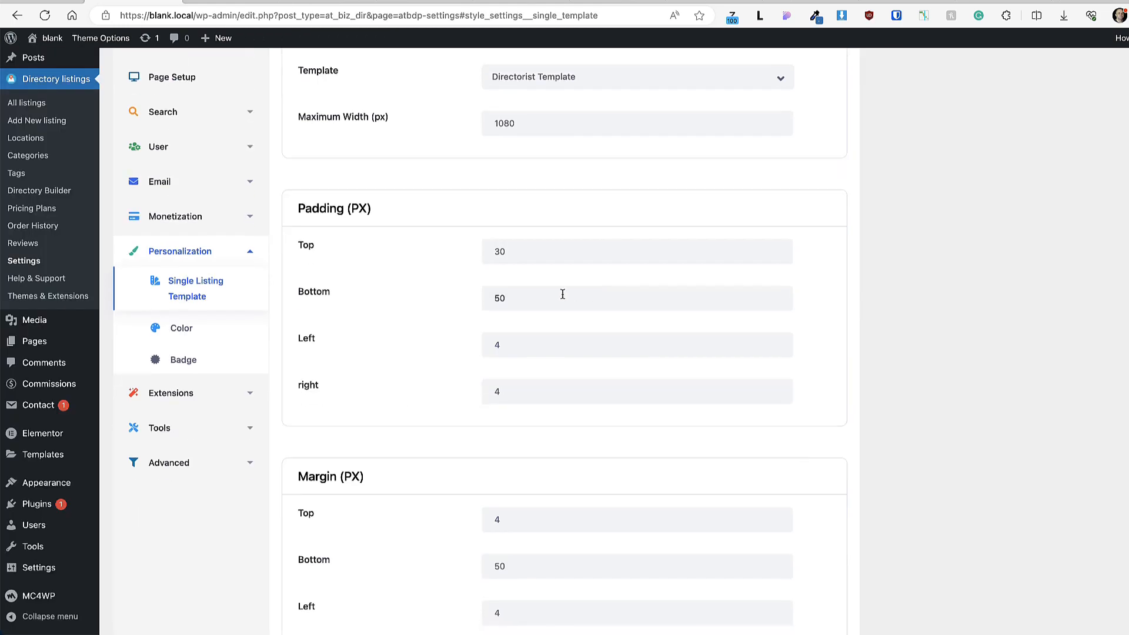
Step: Look over the directory colour settings
{"action": "scroll", "coordinate": [522, 277], "scroll_direction": "down", "scroll_amount": 3}
{"action": "scroll", "coordinate": [529, 323], "scroll_direction": "up", "scroll_amount": 4}
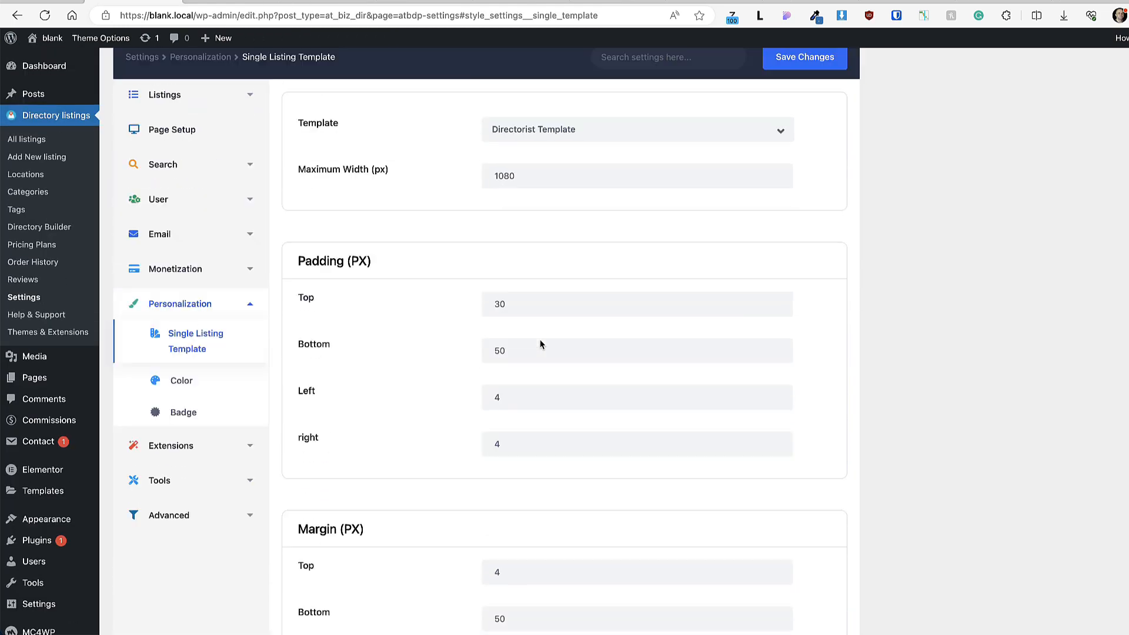
{"action": "left_click", "coordinate": [177, 380]}
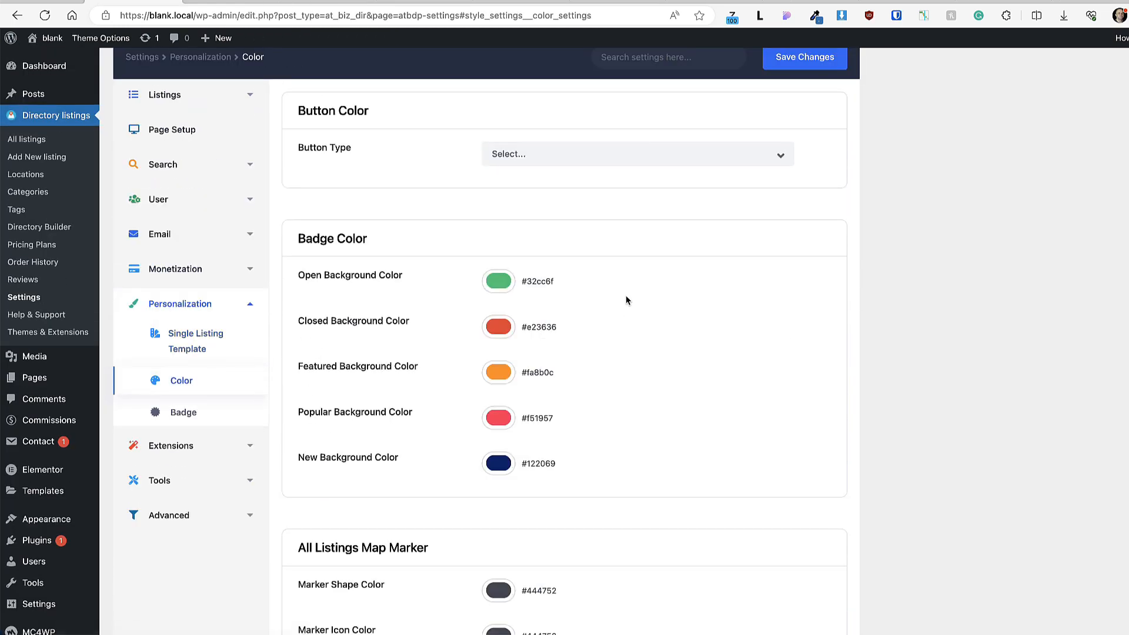
{"action": "scroll", "coordinate": [620, 297], "scroll_direction": "down", "scroll_amount": 5}
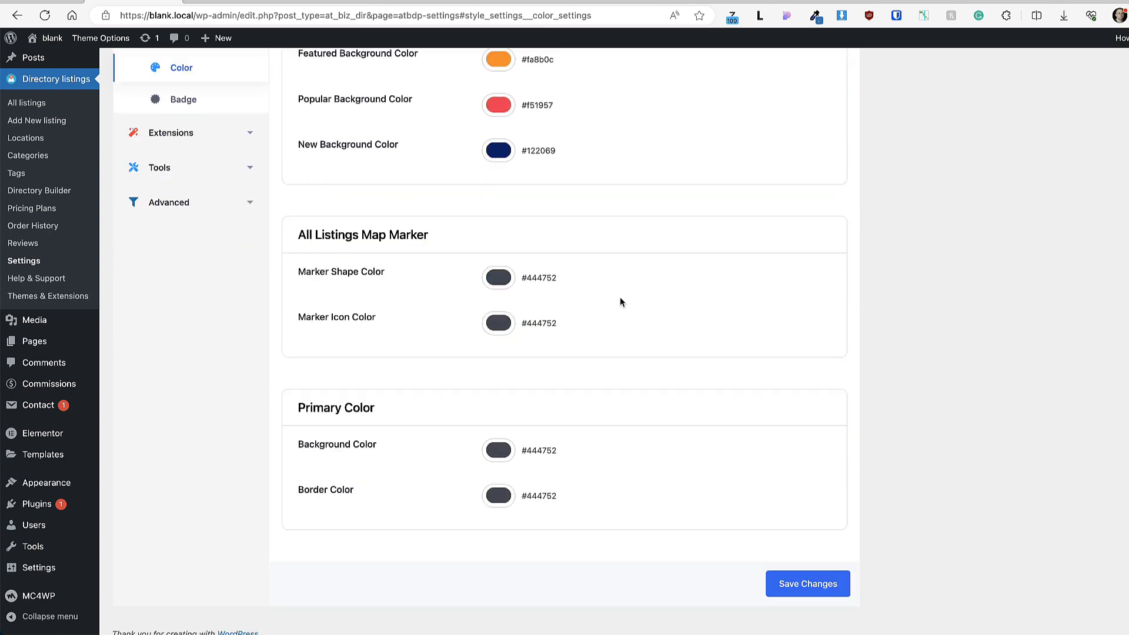
{"action": "scroll", "coordinate": [625, 300], "scroll_direction": "up", "scroll_amount": 3}
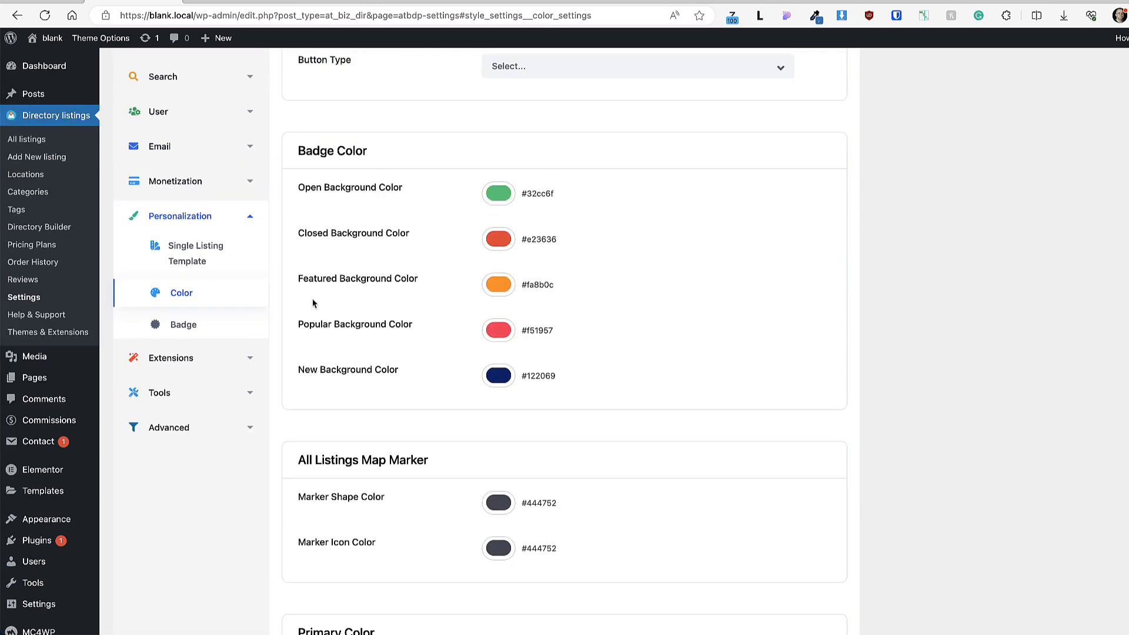
Step: Change the New badge duration from 1000 to 30 days and save
{"action": "left_click", "coordinate": [184, 320]}
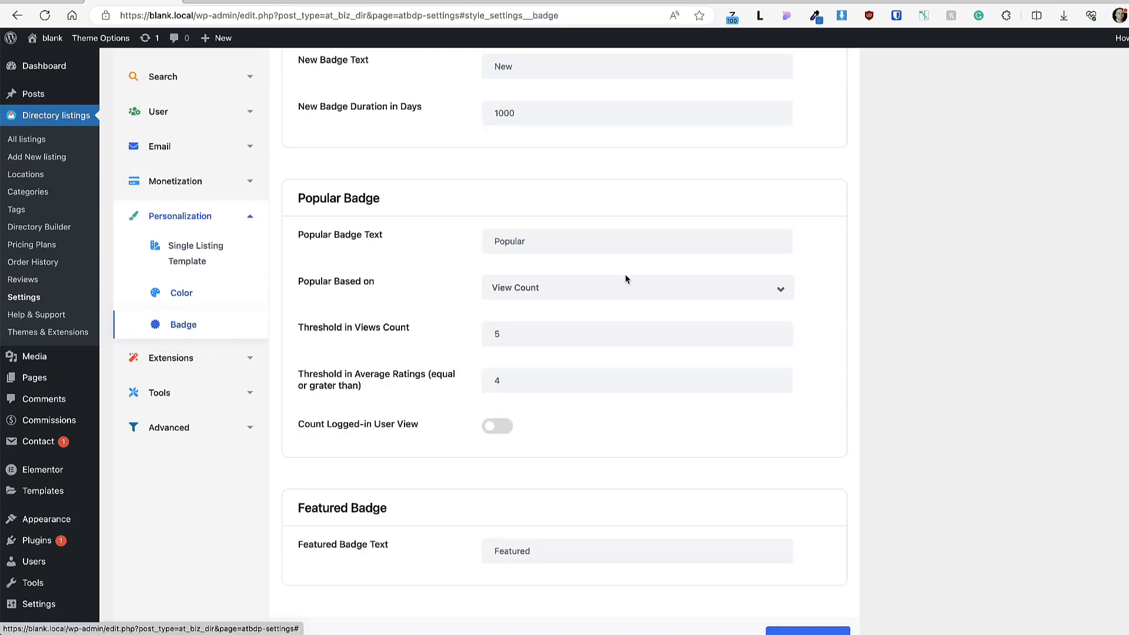
{"action": "scroll", "coordinate": [626, 274], "scroll_direction": "up", "scroll_amount": 3}
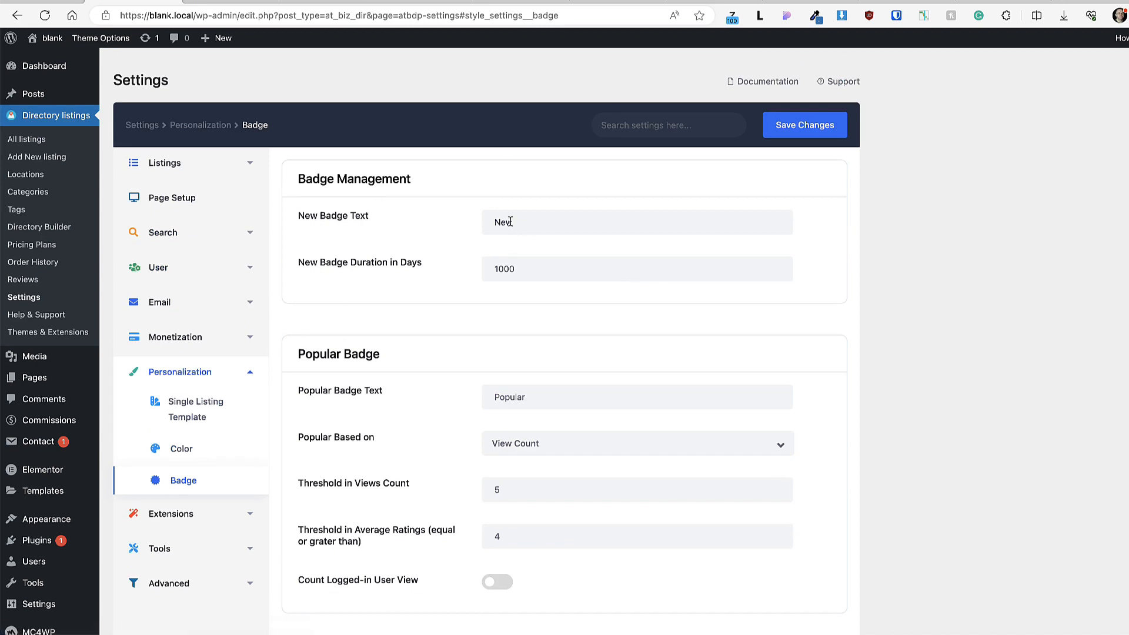
{"action": "left_click_drag", "start_coordinate": [516, 223], "coordinate": [482, 220]}
{"action": "left_click_drag", "start_coordinate": [517, 268], "coordinate": [470, 262]}
{"action": "type", "text": "30"}
{"action": "left_click", "coordinate": [947, 330]}
{"action": "left_click", "coordinate": [825, 133]}
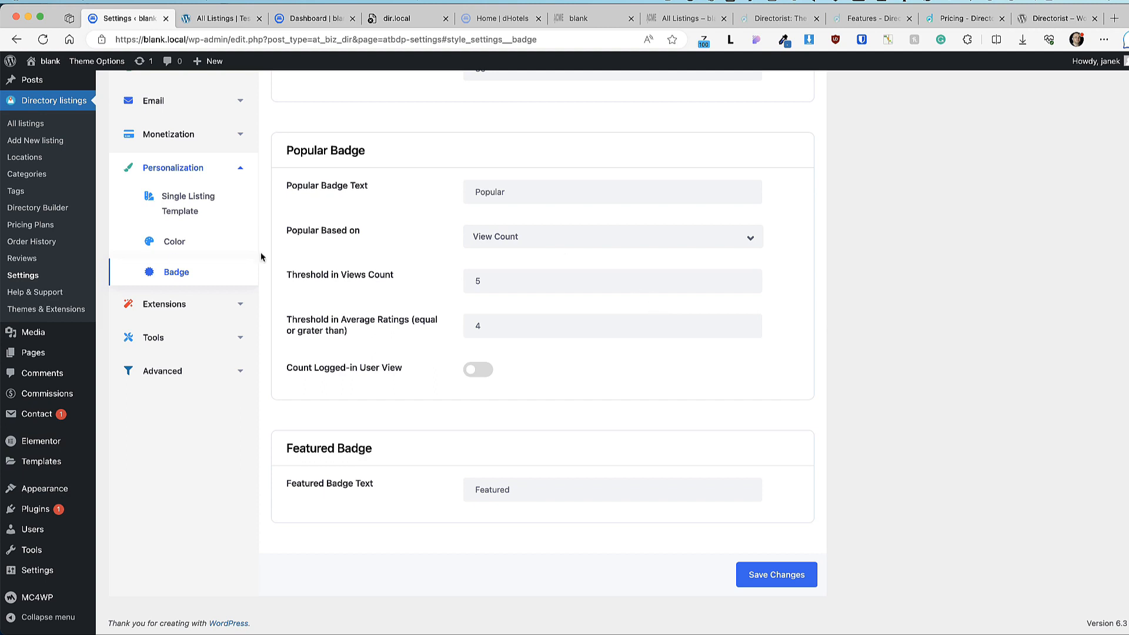
{"action": "left_click", "coordinate": [209, 305]}
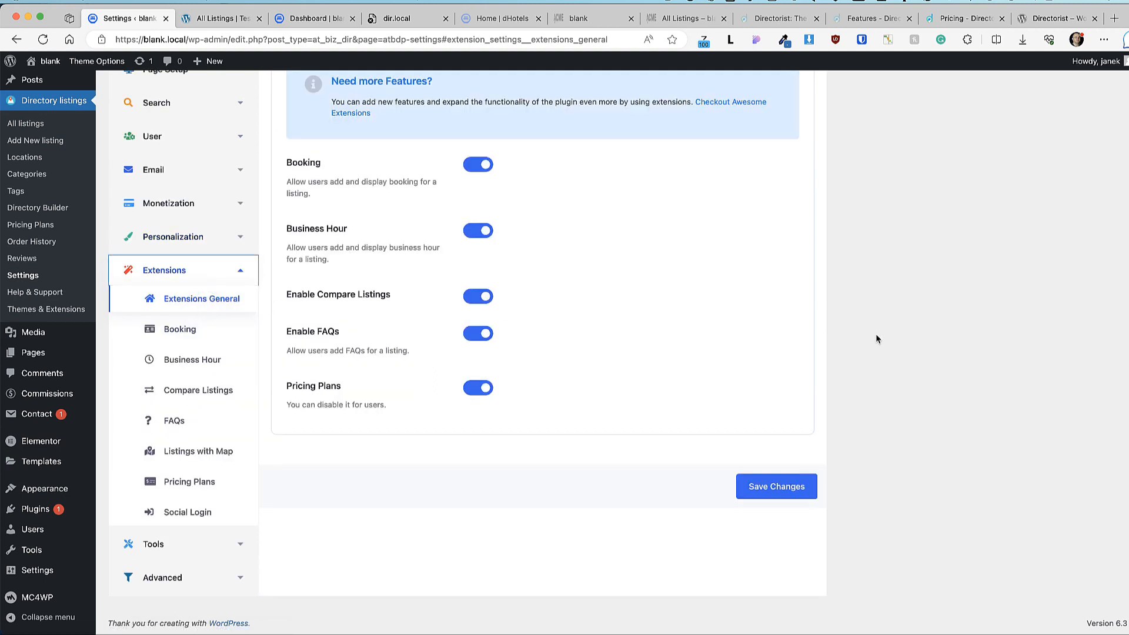
Step: Send all users a 'Pricing plans change' announcement with a pasted message, expiring in 43 days
{"action": "scroll", "coordinate": [729, 347], "scroll_direction": "up", "scroll_amount": 1}
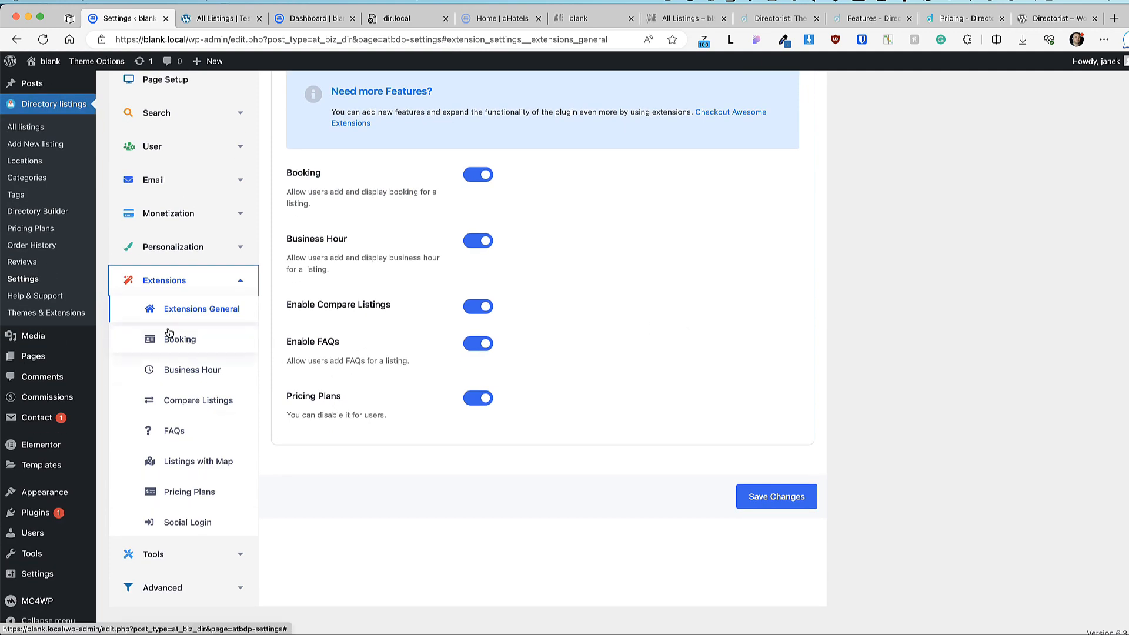
{"action": "left_click", "coordinate": [213, 554]}
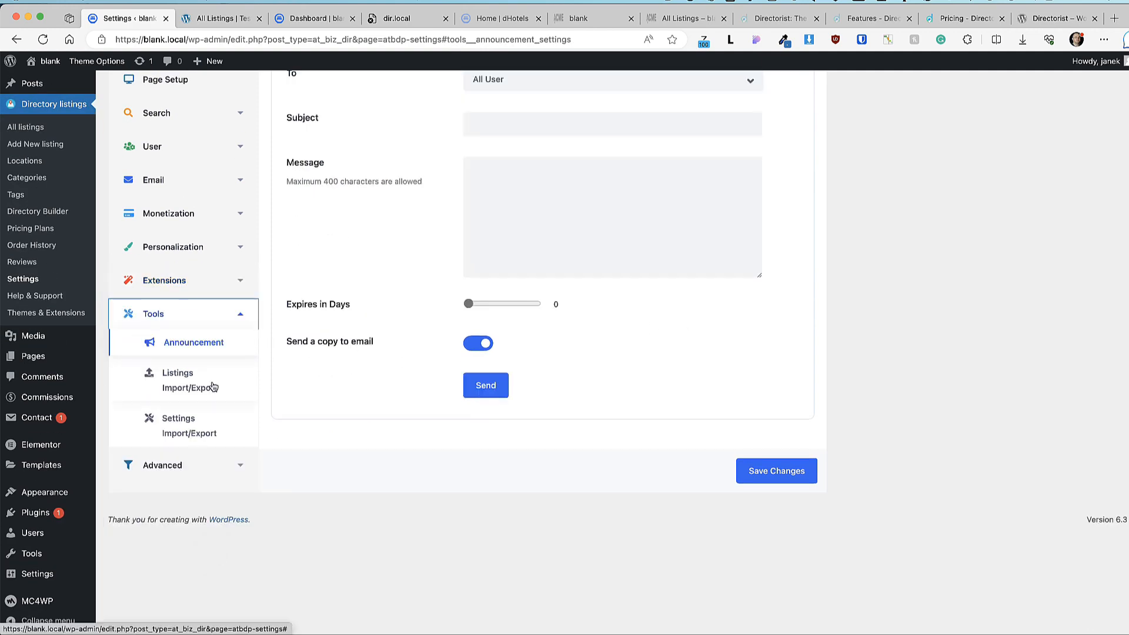
{"action": "scroll", "coordinate": [213, 387], "scroll_direction": "up", "scroll_amount": 3}
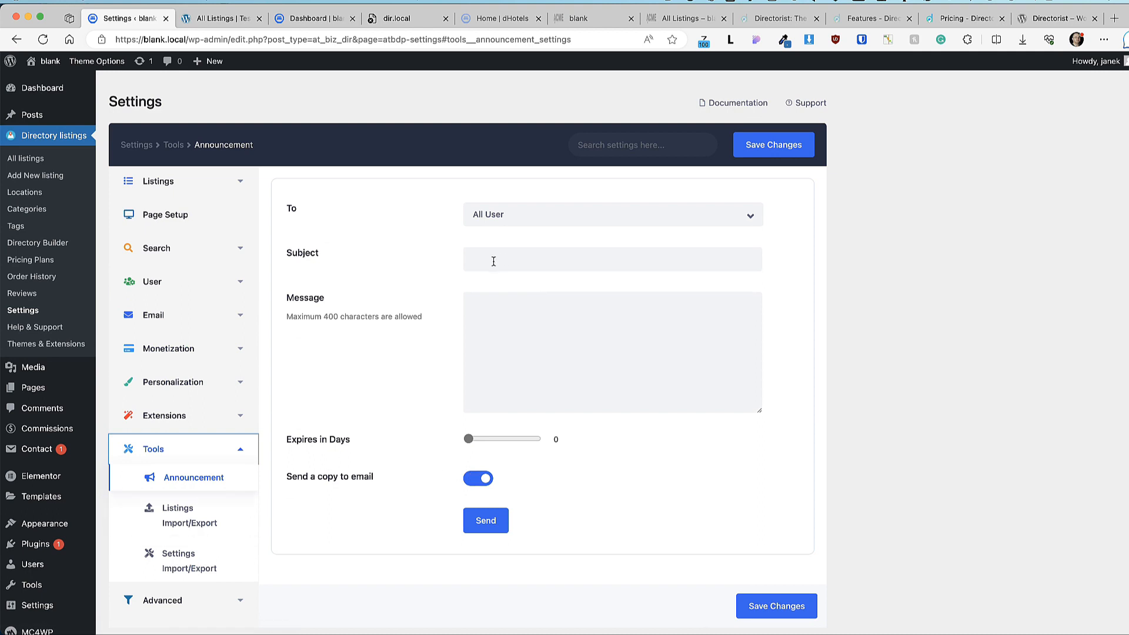
{"action": "left_click", "coordinate": [517, 215]}
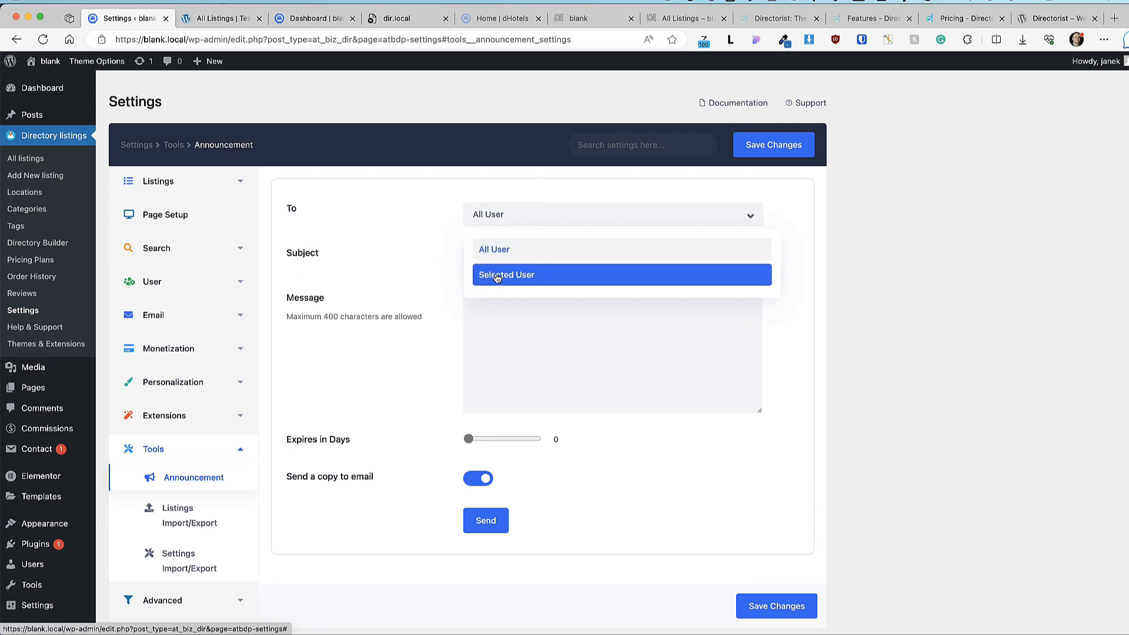
{"action": "left_click", "coordinate": [405, 235]}
{"action": "left_click", "coordinate": [510, 251]}
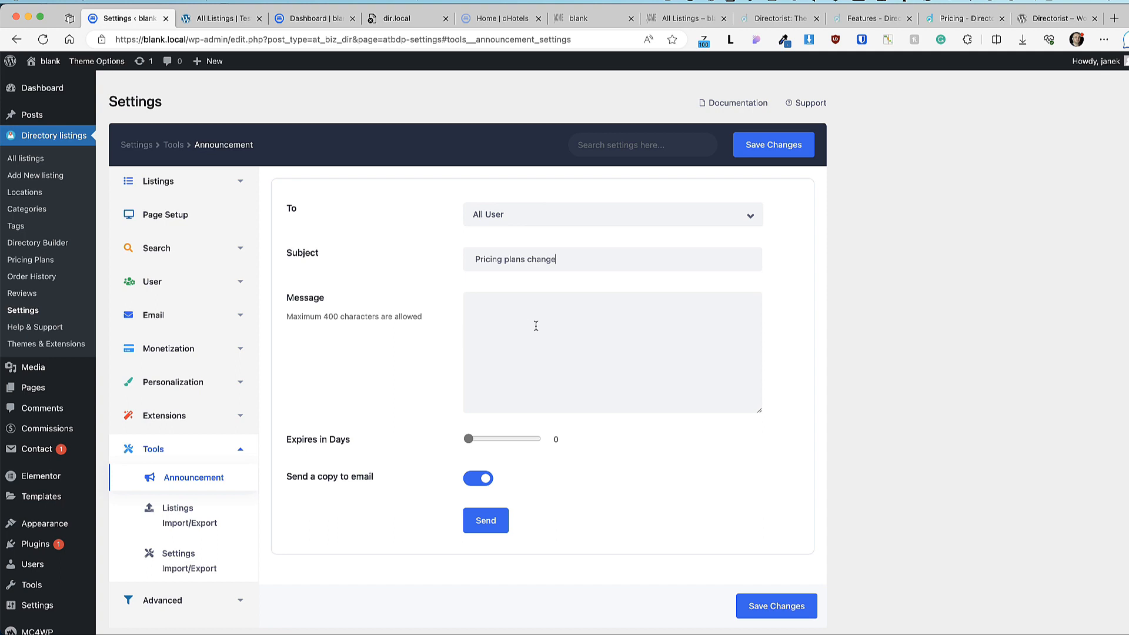
{"action": "left_click", "coordinate": [536, 326]}
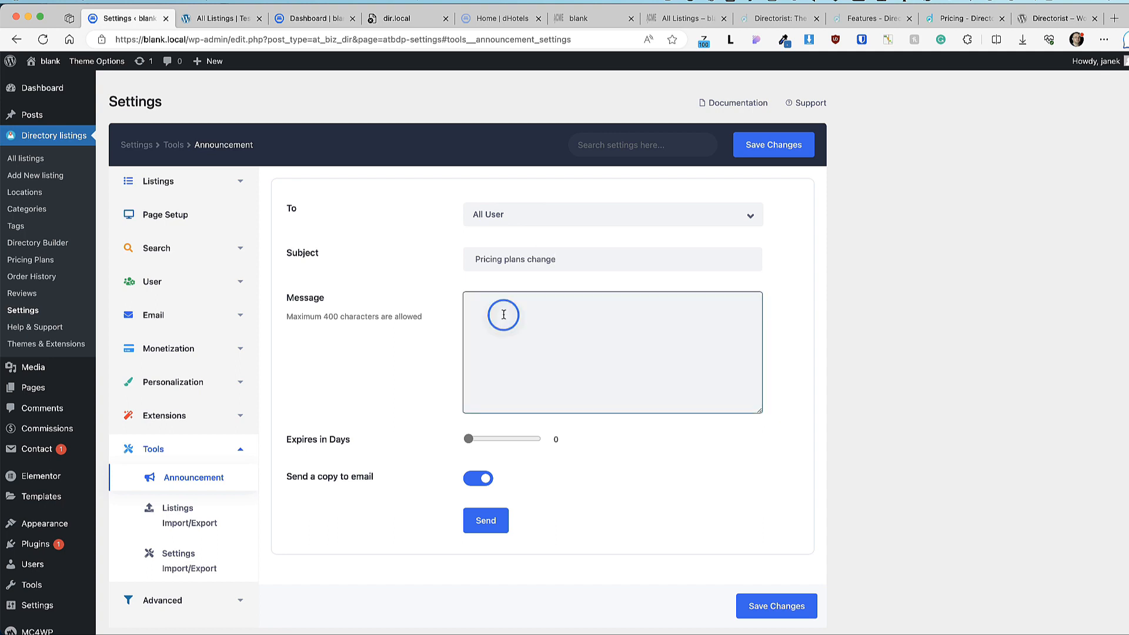
{"action": "type", "text": "Lorem ipsum dolor sit amet consectetur adipiscing elit, cras gravida metus tempus pretium commodo class, nec torquent eget fusce magnis netus."}
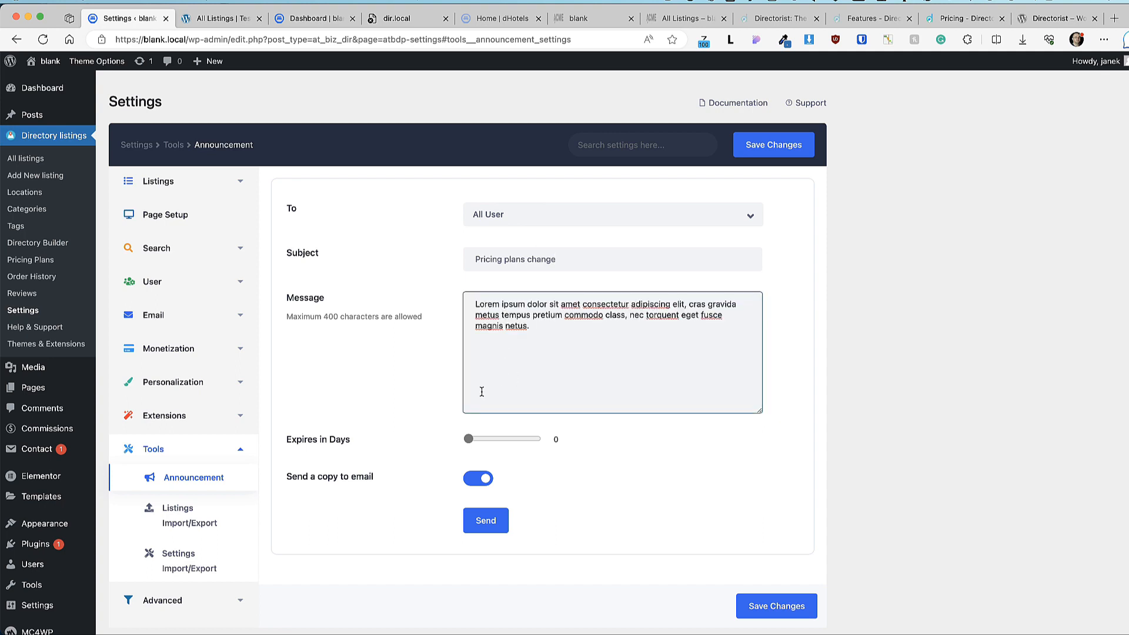
{"action": "left_click_drag", "start_coordinate": [469, 438], "coordinate": [476, 439]}
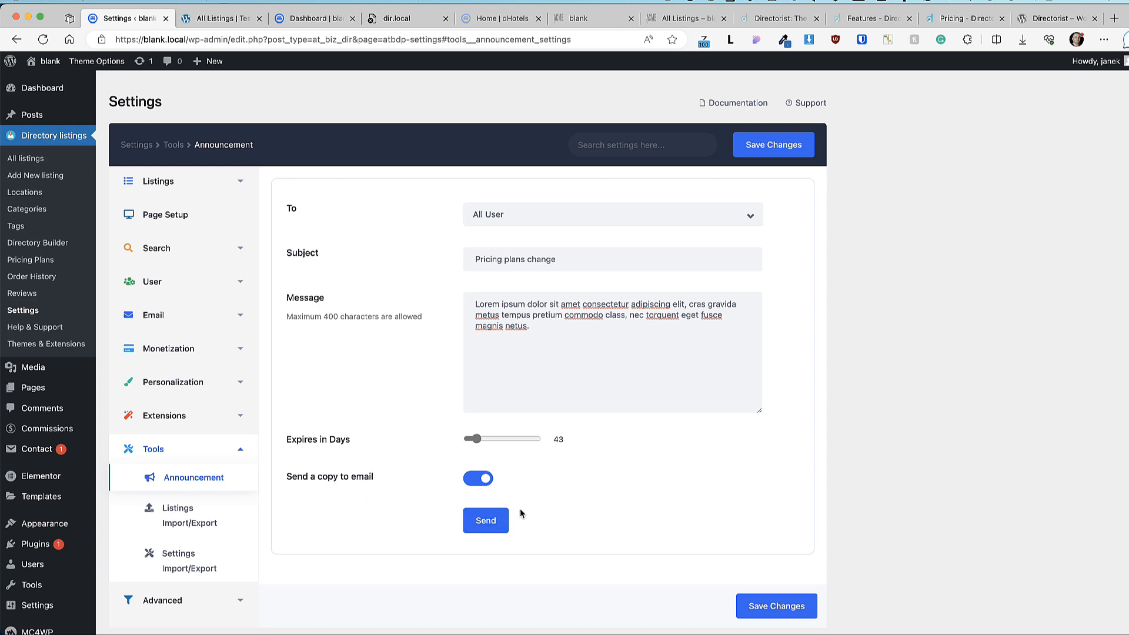
{"action": "left_click", "coordinate": [485, 525]}
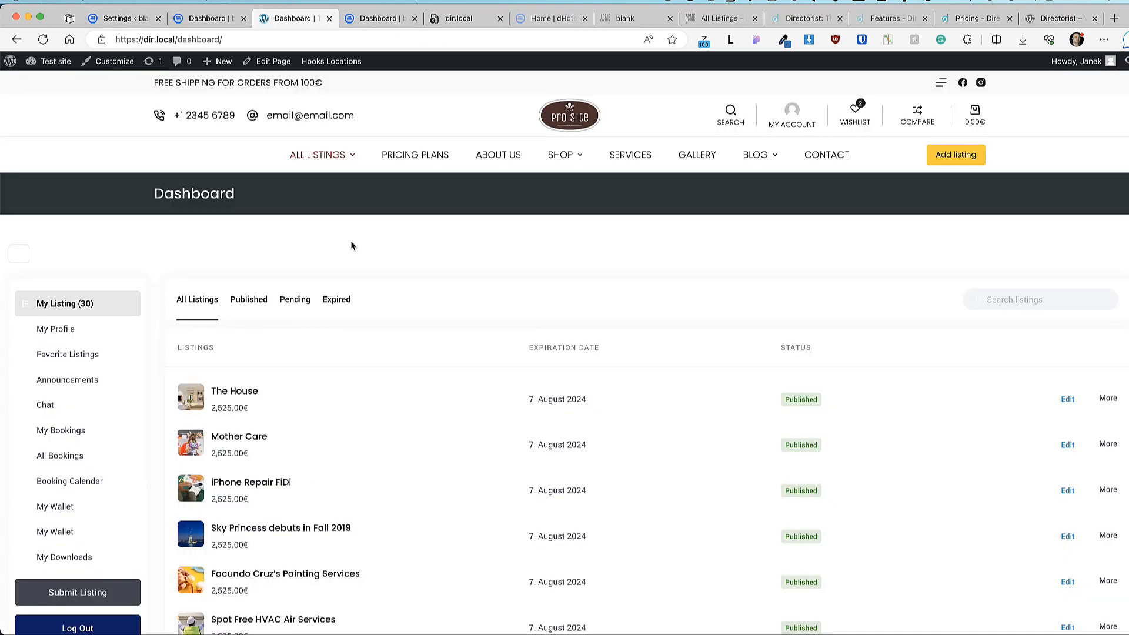
Step: View the front-end dashboard Announcements, then open Tools > Listings Import/Export in admin
{"action": "left_click", "coordinate": [71, 380]}
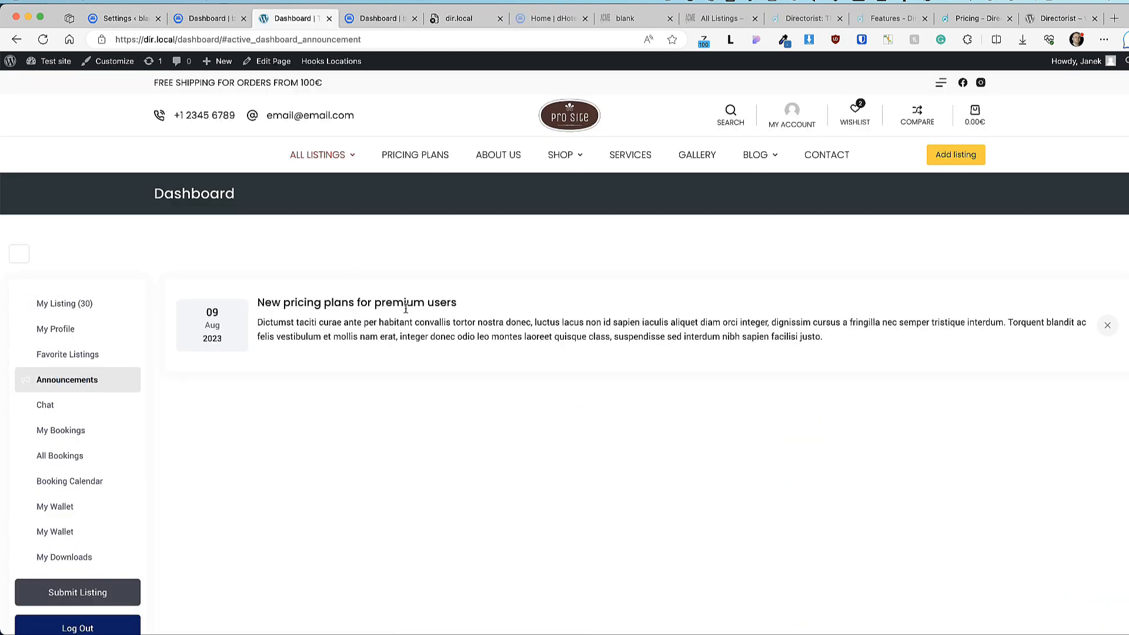
{"action": "left_click", "coordinate": [109, 19]}
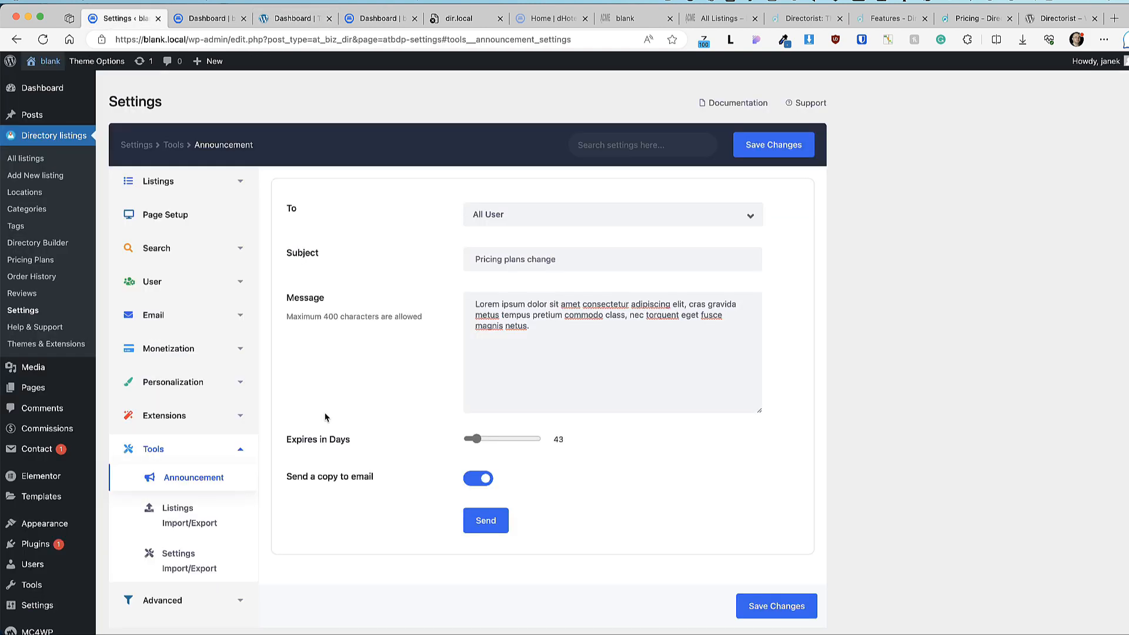
{"action": "scroll", "coordinate": [224, 469], "scroll_direction": "down", "scroll_amount": 1}
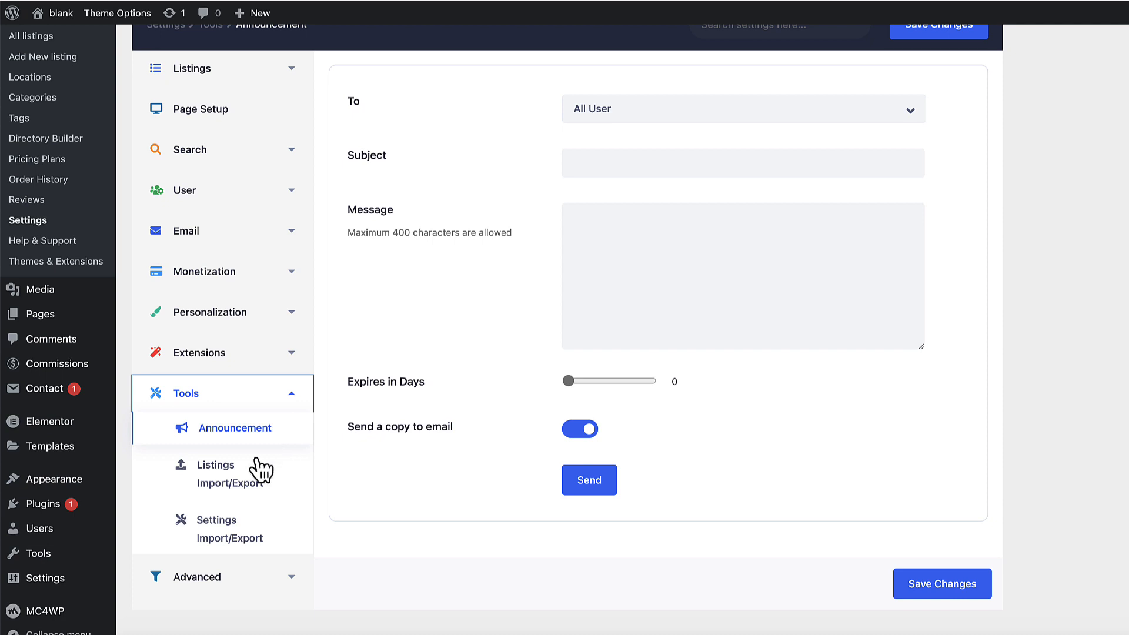
{"action": "left_click", "coordinate": [227, 471]}
Step: Preview the CSV listing import wizard, then go to Settings Import/Export
{"action": "scroll", "coordinate": [608, 381], "scroll_direction": "up", "scroll_amount": 2}
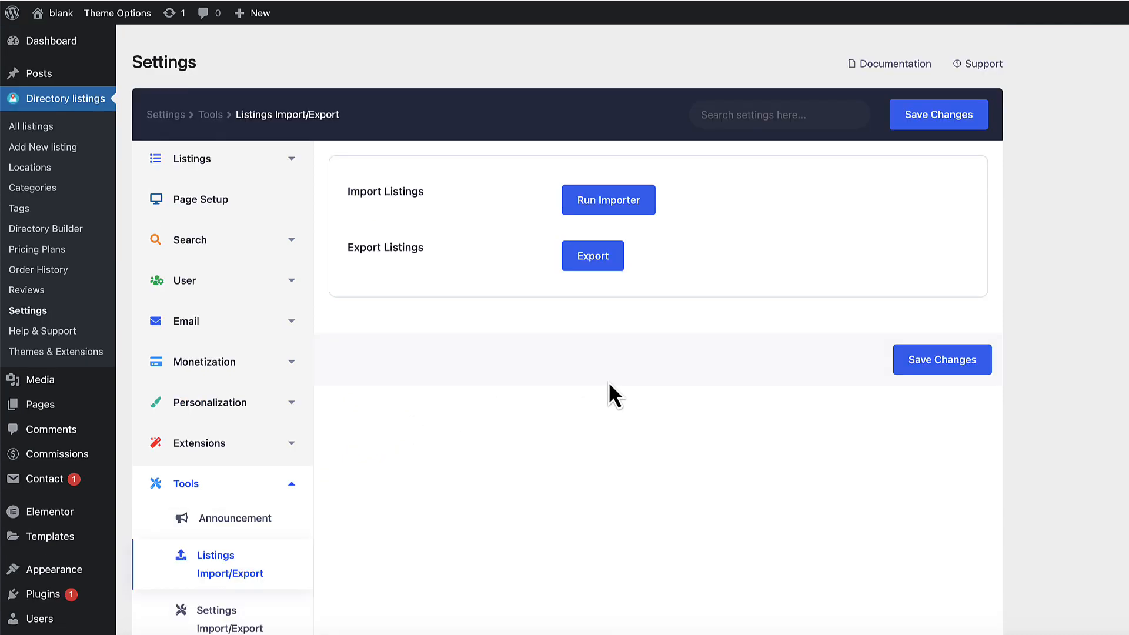
{"action": "scroll", "coordinate": [619, 369], "scroll_direction": "down", "scroll_amount": 1}
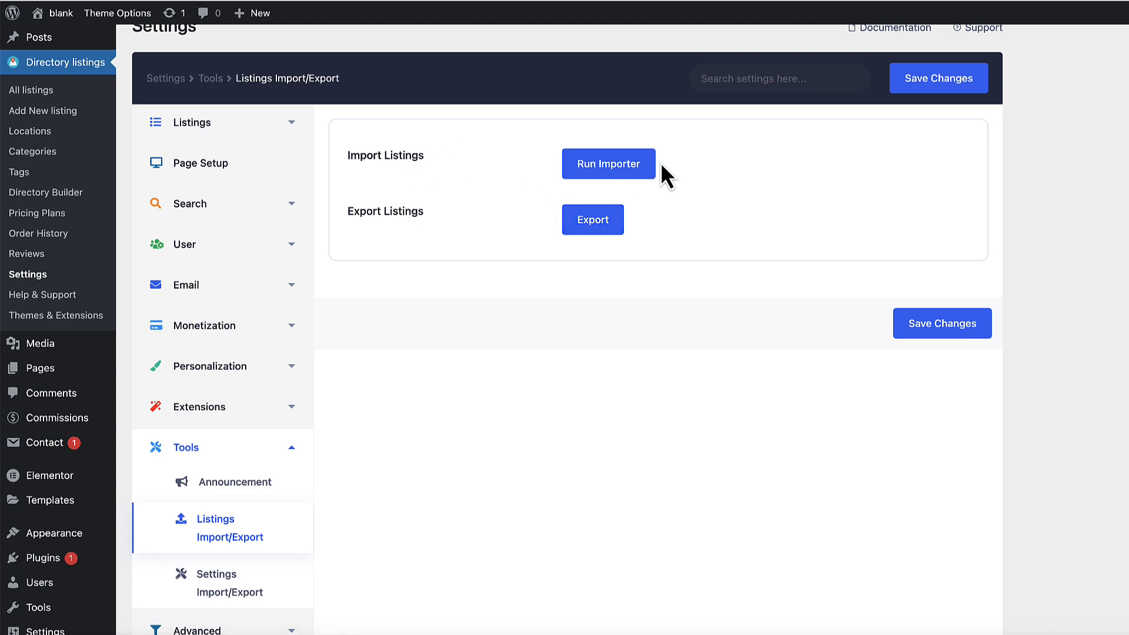
{"action": "left_click", "coordinate": [592, 165]}
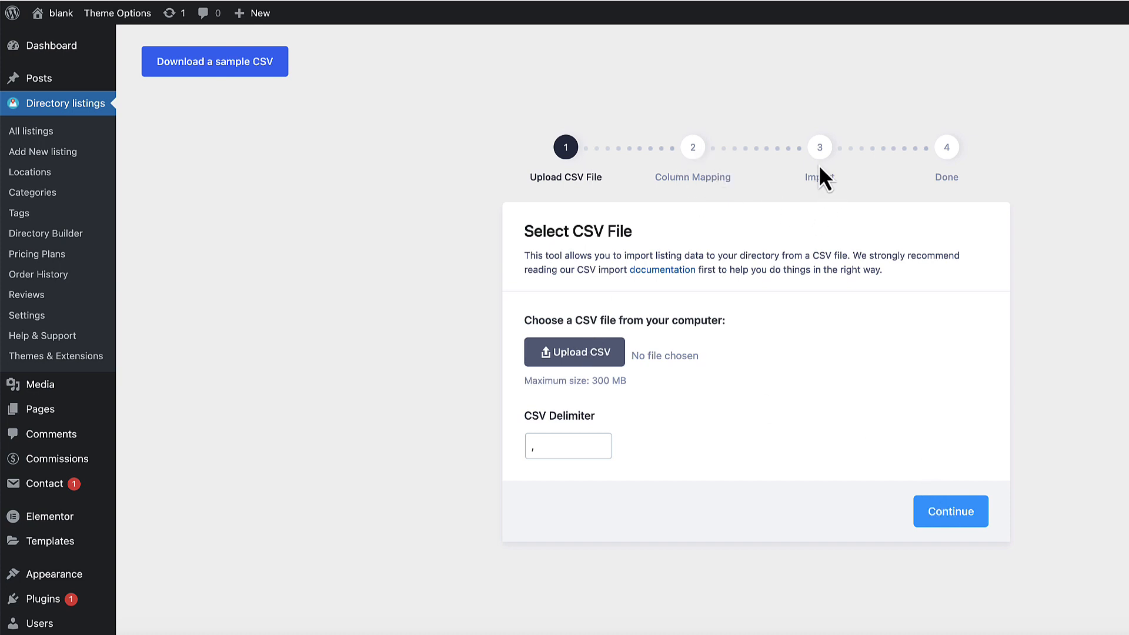
{"action": "left_click", "coordinate": [606, 0]}
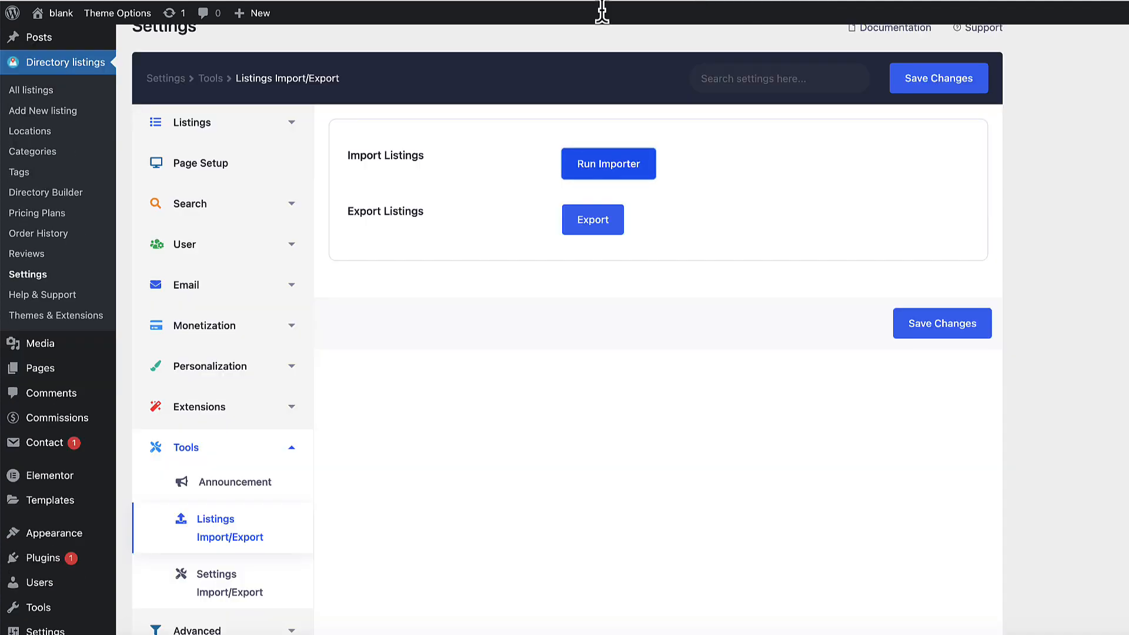
{"action": "left_click", "coordinate": [209, 531]}
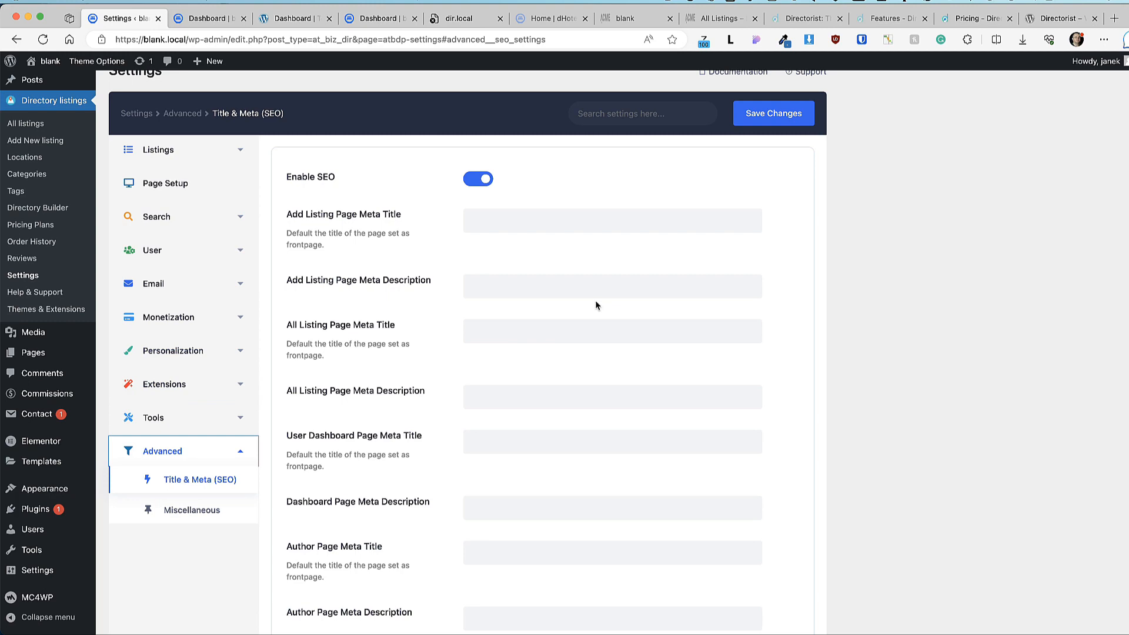
Step: Scroll through the Title & Meta (SEO) fields, then open the Directory Builder
{"action": "scroll", "coordinate": [584, 334], "scroll_direction": "down", "scroll_amount": 8}
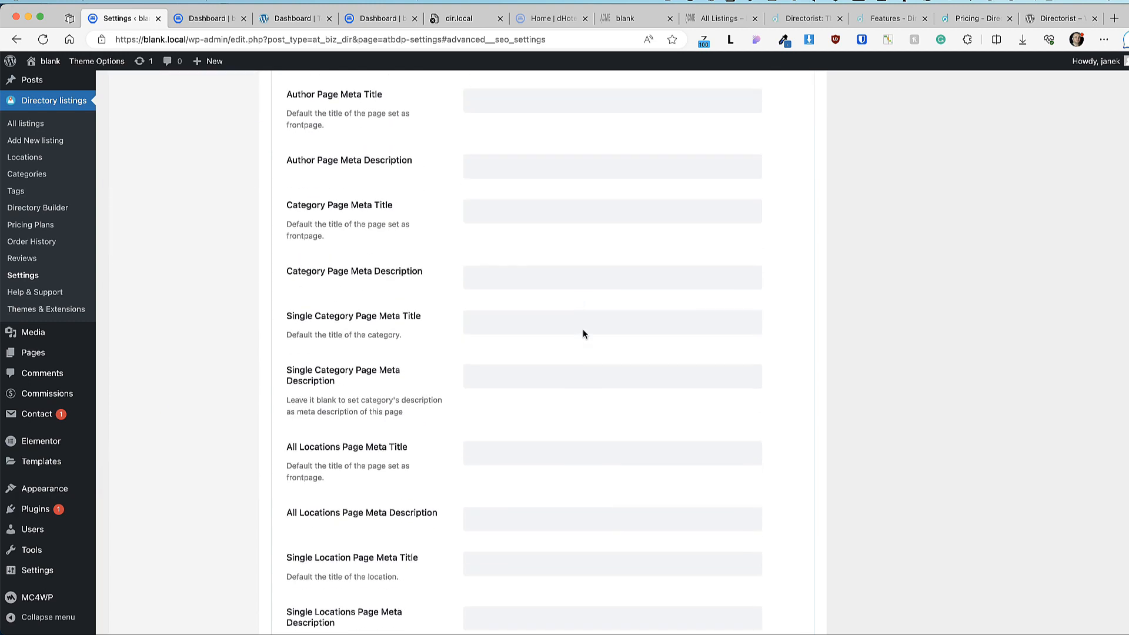
{"action": "scroll", "coordinate": [583, 334], "scroll_direction": "down", "scroll_amount": 10}
{"action": "scroll", "coordinate": [561, 346], "scroll_direction": "up", "scroll_amount": 20}
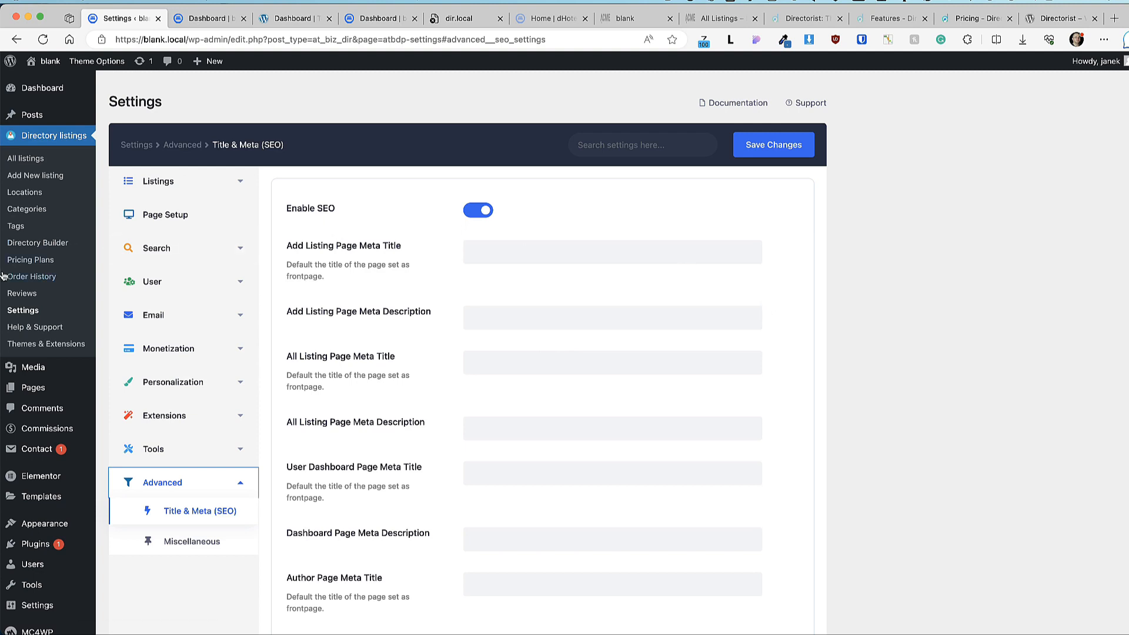
{"action": "left_click", "coordinate": [43, 243]}
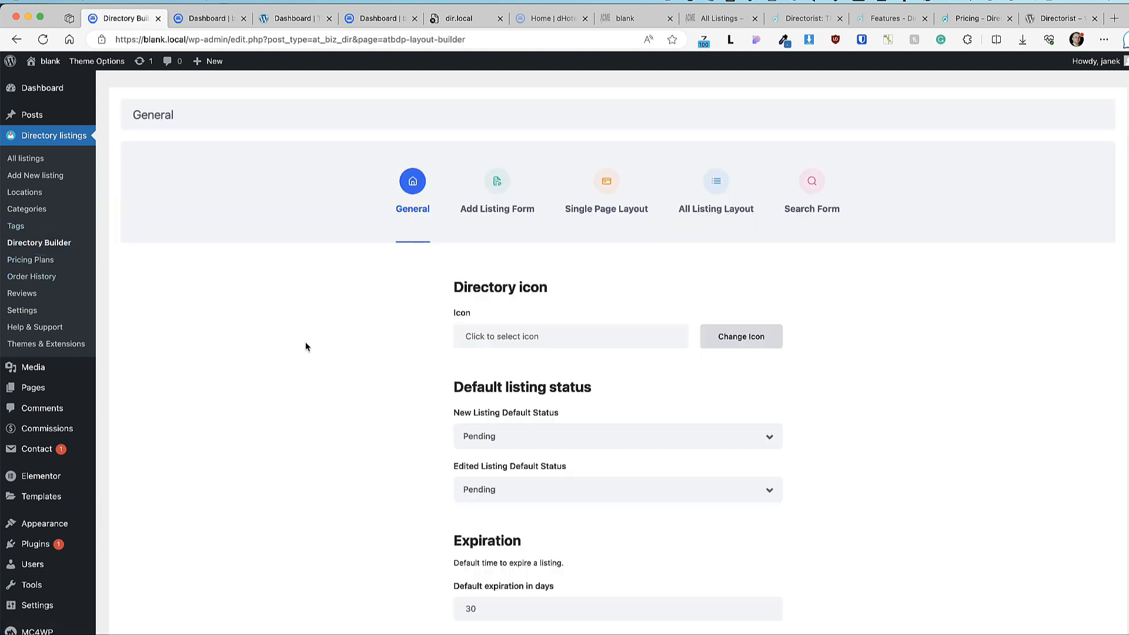
Step: Switch the Directory Builder to the Add Listing Form fields
{"action": "scroll", "coordinate": [307, 345], "scroll_direction": "down", "scroll_amount": 3}
{"action": "scroll", "coordinate": [307, 344], "scroll_direction": "up", "scroll_amount": 1}
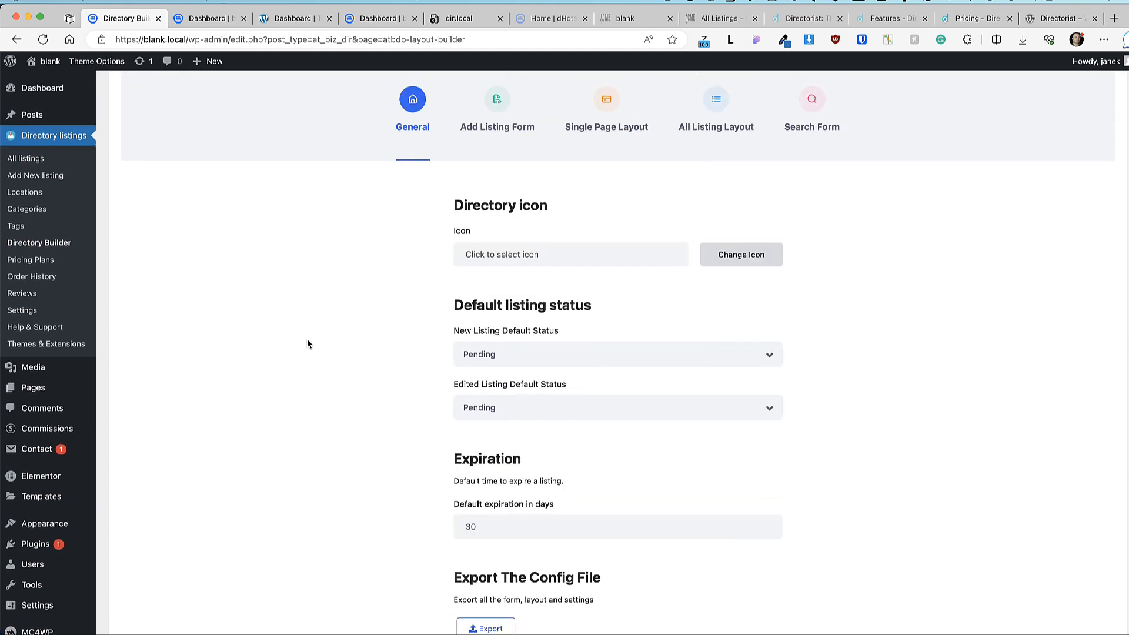
{"action": "scroll", "coordinate": [350, 378], "scroll_direction": "down", "scroll_amount": 2}
{"action": "scroll", "coordinate": [350, 378], "scroll_direction": "up", "scroll_amount": 3}
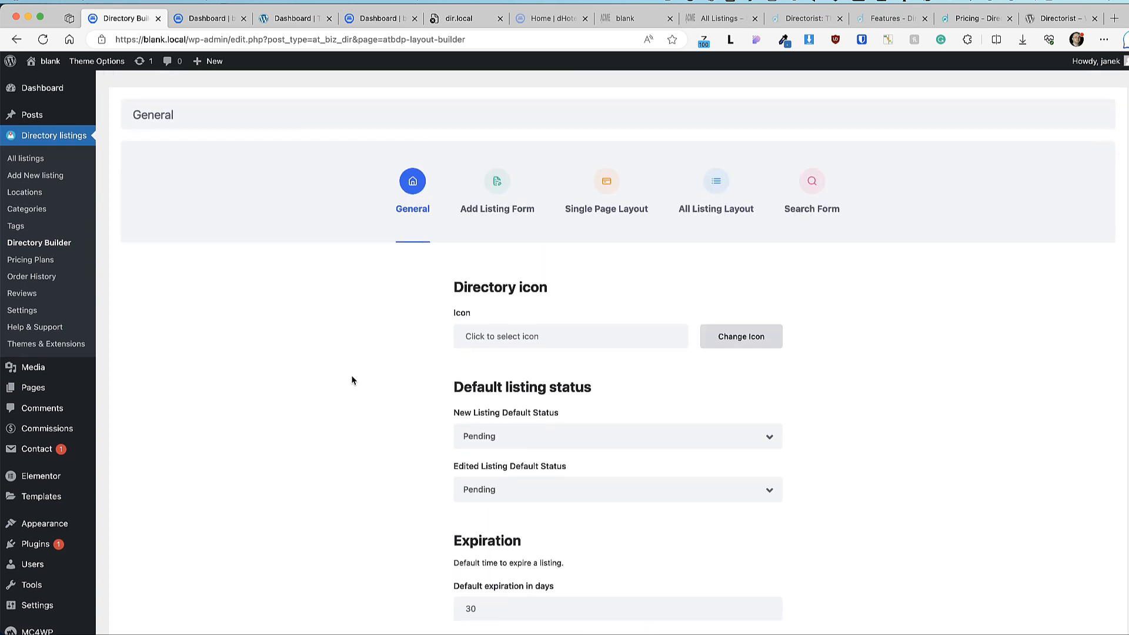
{"action": "left_click", "coordinate": [495, 181]}
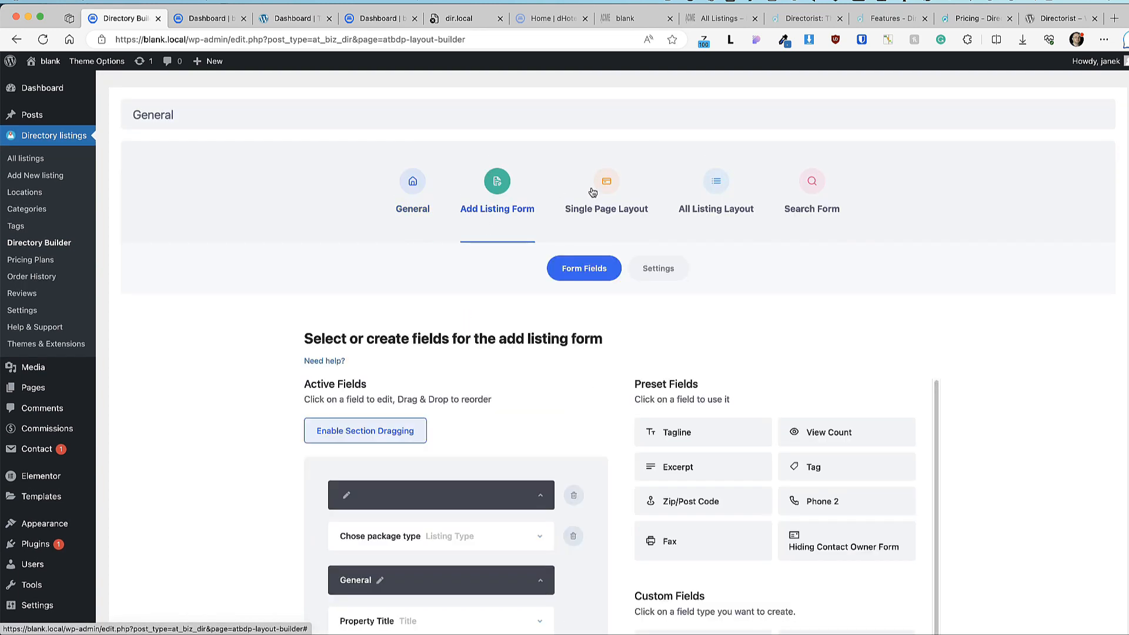
{"action": "scroll", "coordinate": [135, 310], "scroll_direction": "down", "scroll_amount": 3}
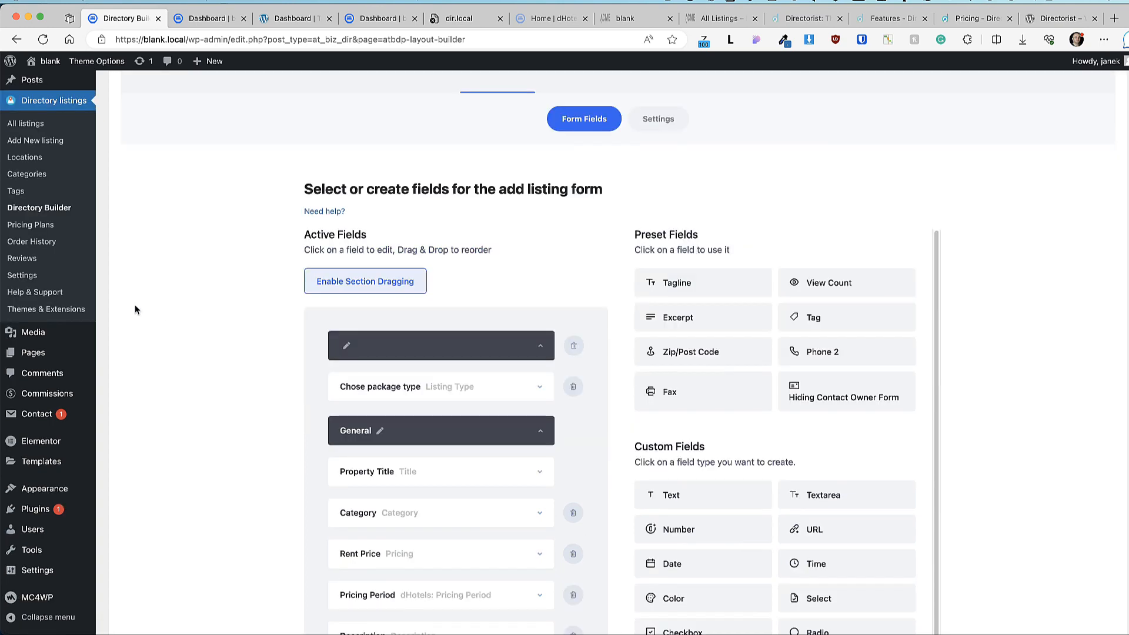
{"action": "scroll", "coordinate": [136, 309], "scroll_direction": "up", "scroll_amount": 1}
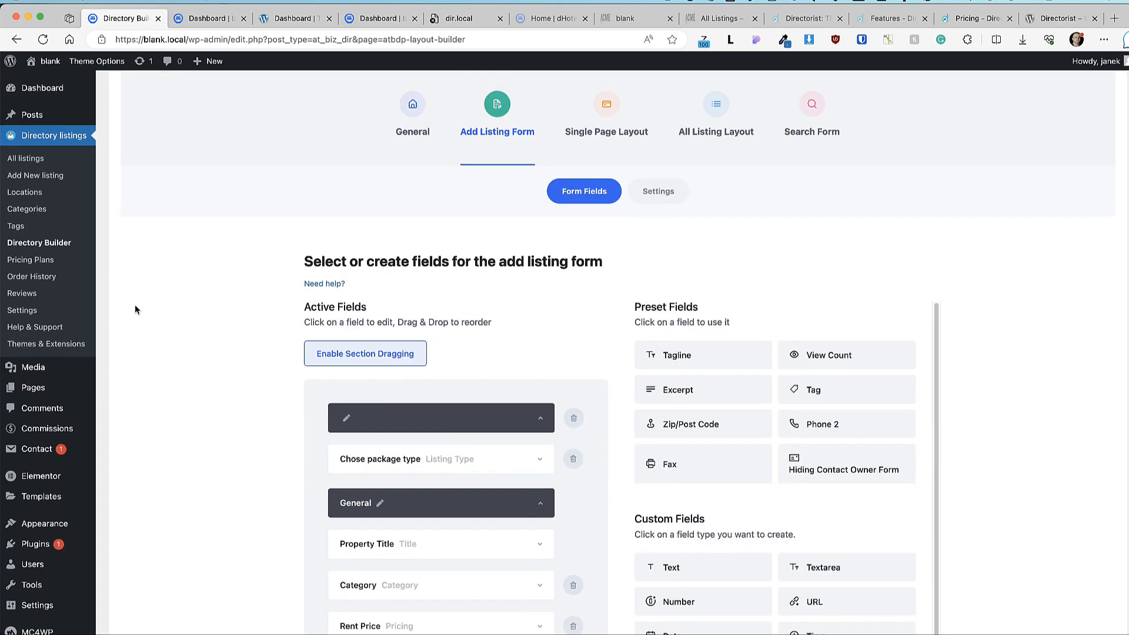
Step: Compare with the admin new-listing screen and front-end Add Hotel form, then return to the builder
{"action": "left_click", "coordinate": [41, 178]}
{"action": "scroll", "coordinate": [424, 415], "scroll_direction": "down", "scroll_amount": 7}
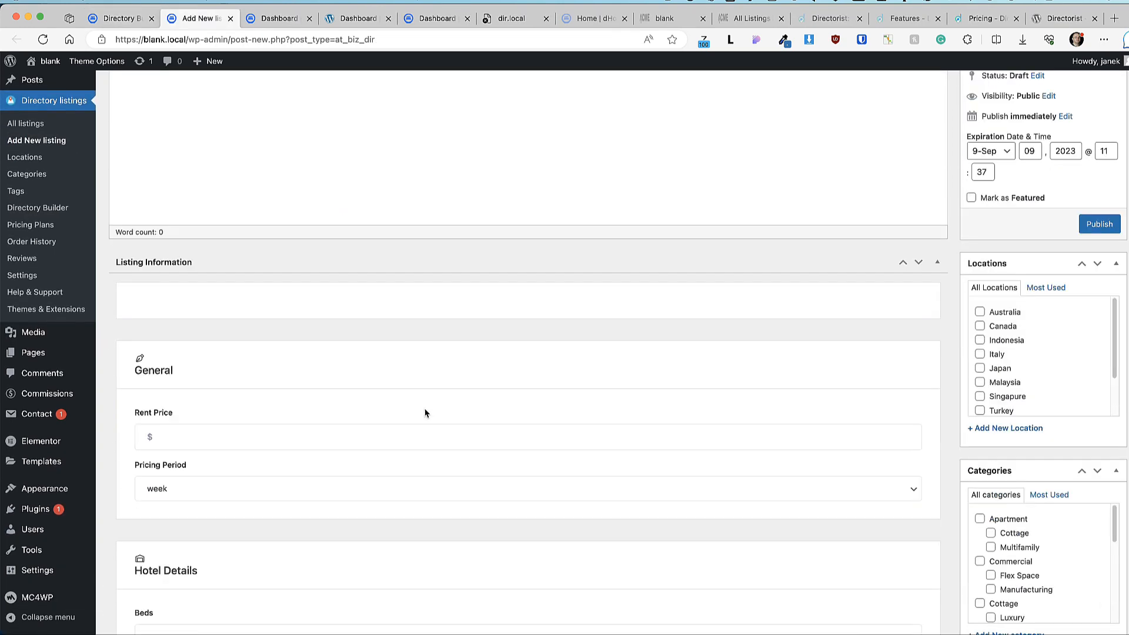
{"action": "scroll", "coordinate": [357, 305], "scroll_direction": "down", "scroll_amount": 7}
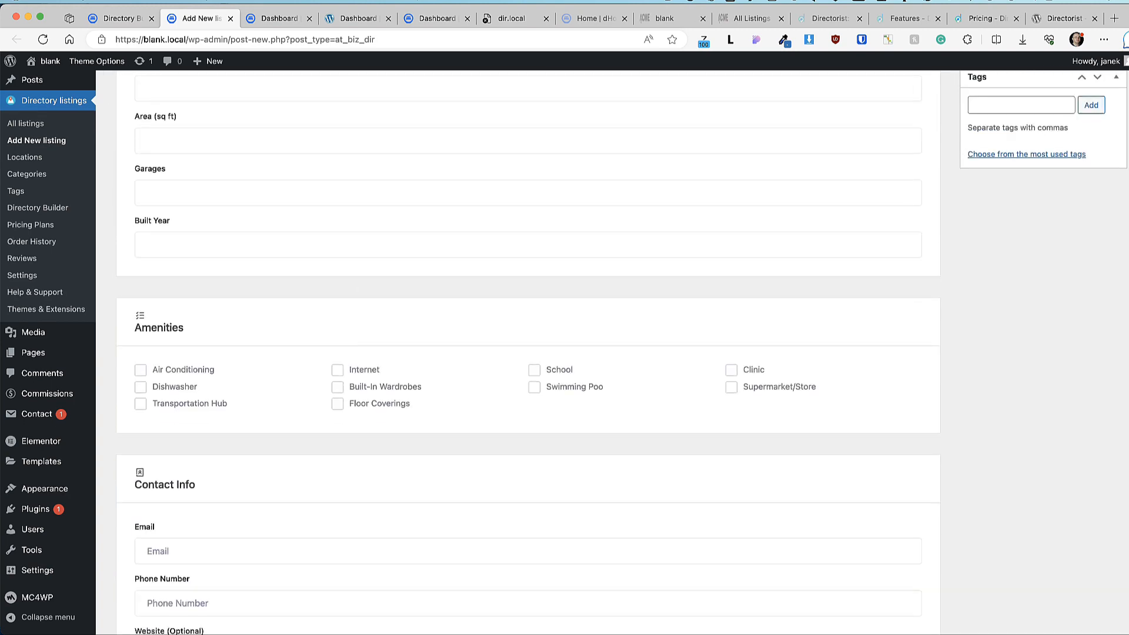
{"action": "left_click", "coordinate": [45, 65]}
{"action": "left_click", "coordinate": [1066, 101]}
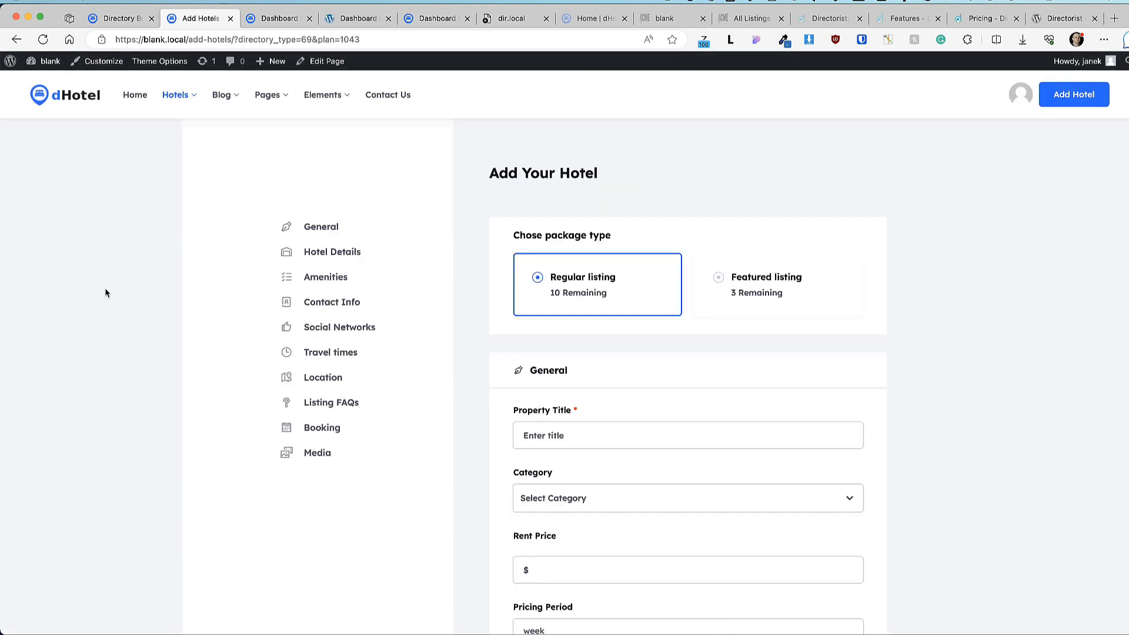
{"action": "scroll", "coordinate": [106, 293], "scroll_direction": "down", "scroll_amount": 10}
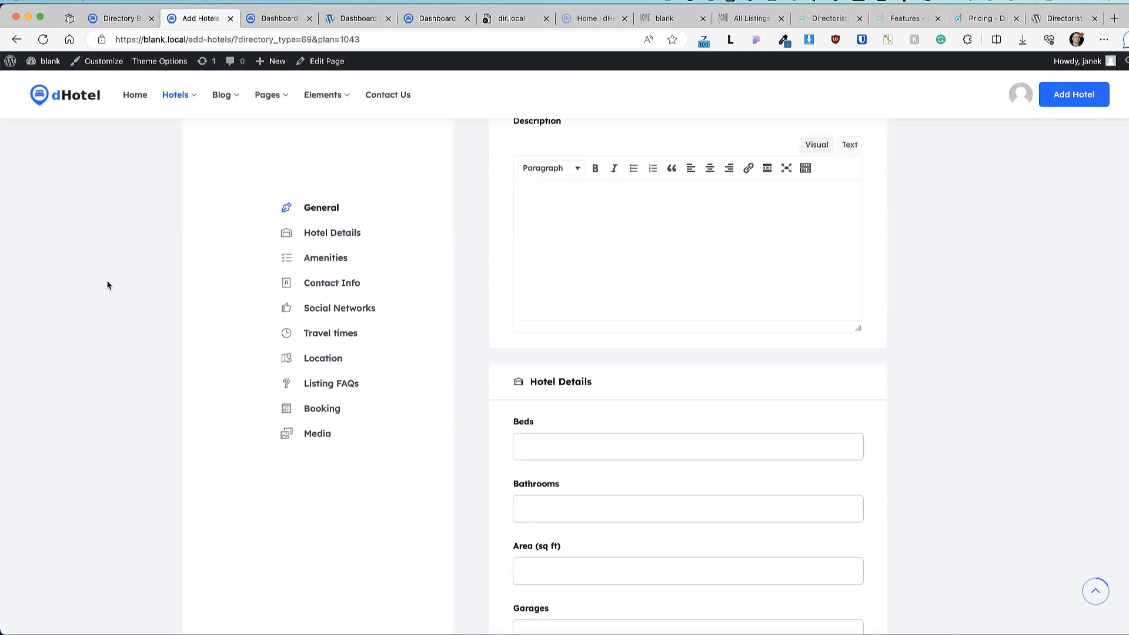
{"action": "scroll", "coordinate": [108, 285], "scroll_direction": "down", "scroll_amount": 3}
{"action": "left_click", "coordinate": [118, 18]}
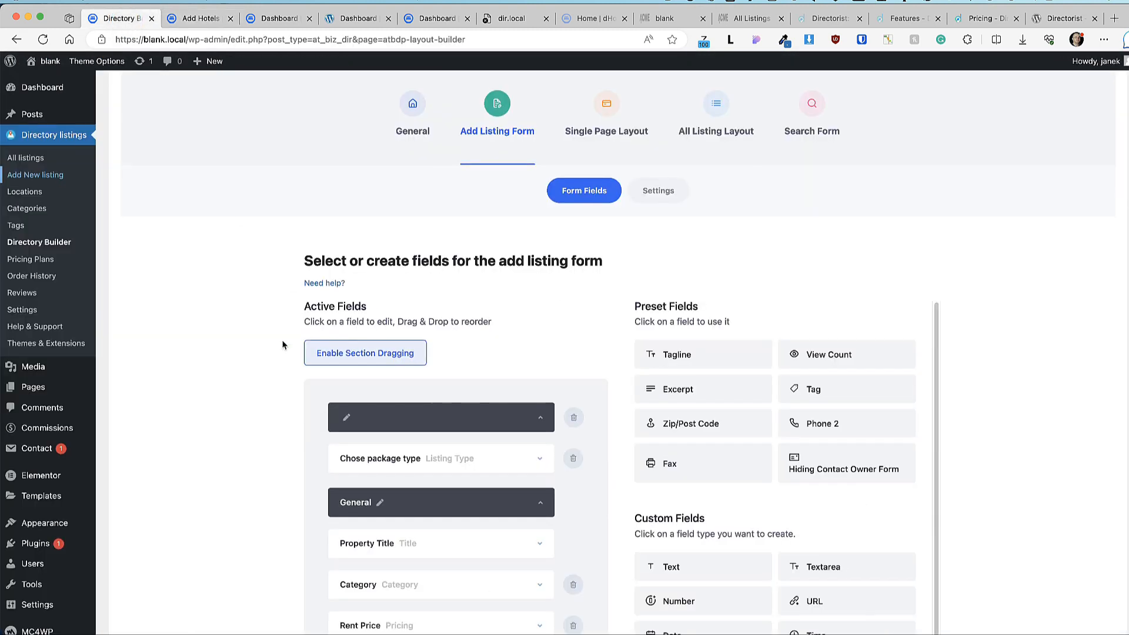
{"action": "scroll", "coordinate": [273, 344], "scroll_direction": "down", "scroll_amount": 3}
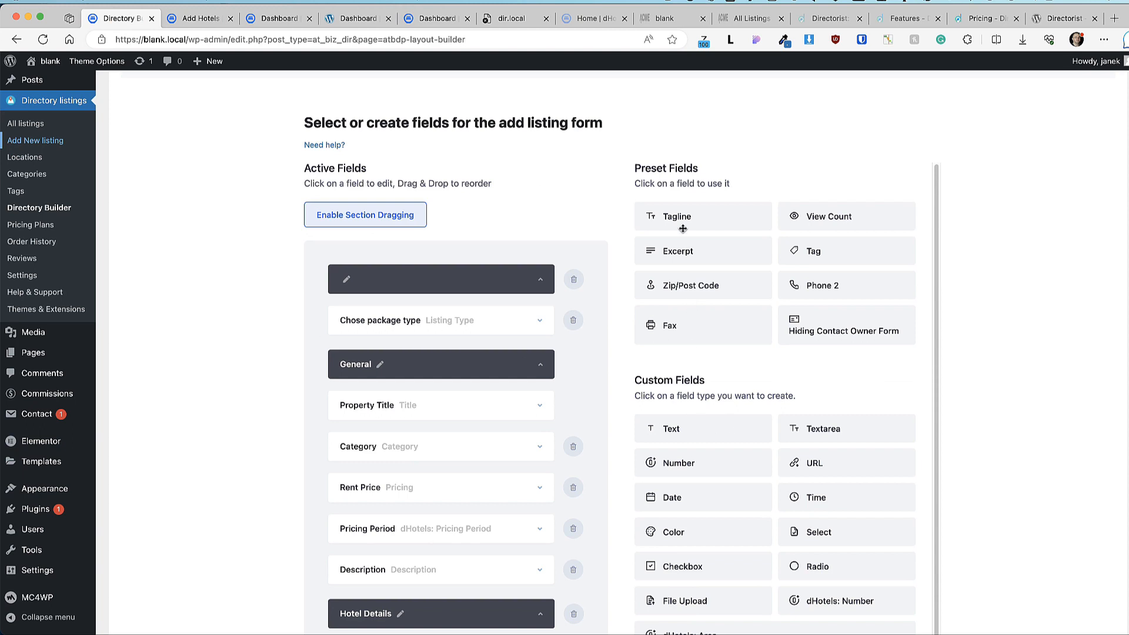
Step: Enable section dragging and move Social Networks below the Media section
{"action": "left_click", "coordinate": [357, 218]}
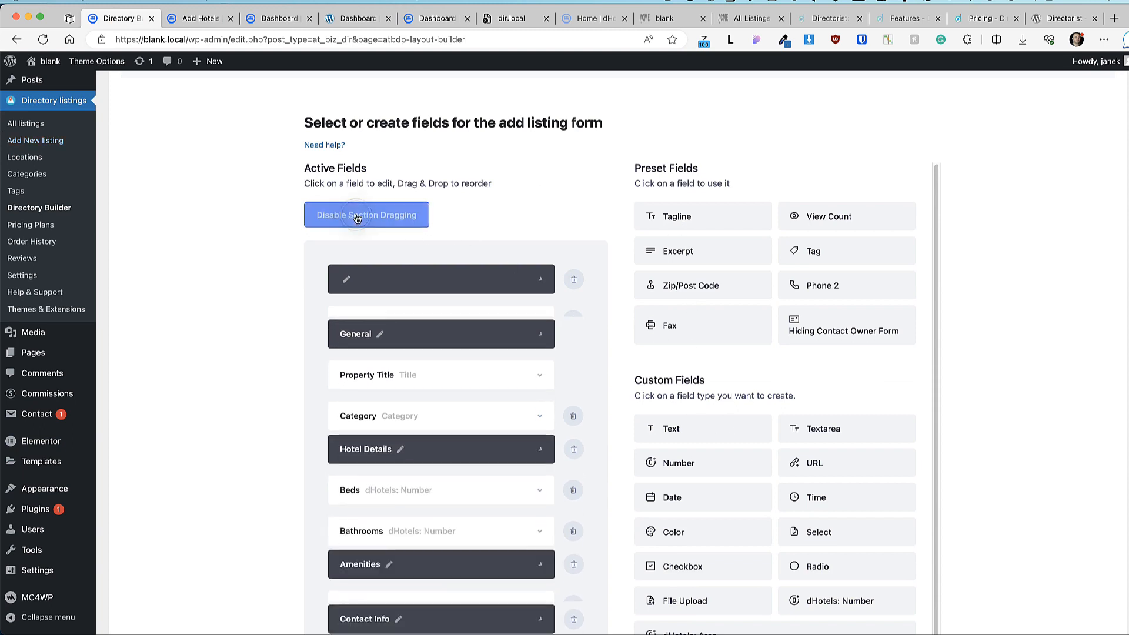
{"action": "scroll", "coordinate": [422, 456], "scroll_direction": "down", "scroll_amount": 2}
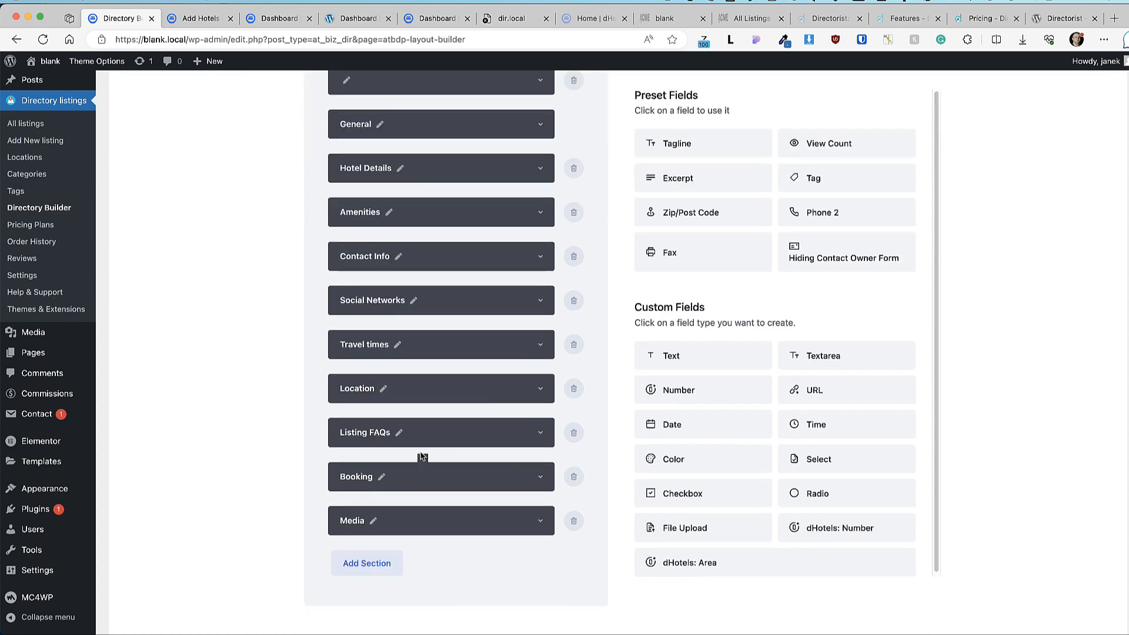
{"action": "scroll", "coordinate": [421, 457], "scroll_direction": "down", "scroll_amount": 3}
{"action": "left_click_drag", "start_coordinate": [388, 201], "coordinate": [390, 429]}
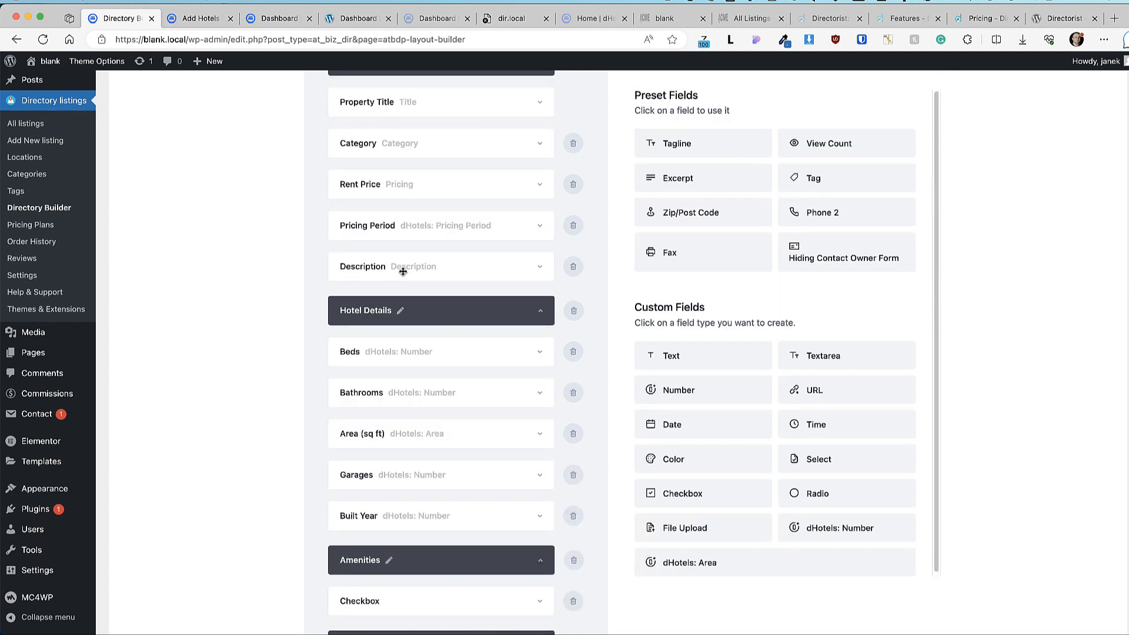
{"action": "mouse_move", "coordinate": [400, 270]}
{"action": "left_mouse_down"}
{"action": "mouse_move", "coordinate": [396, 225]}
{"action": "mouse_move", "coordinate": [406, 260]}
{"action": "left_mouse_up"}
{"action": "left_click", "coordinate": [539, 269]}
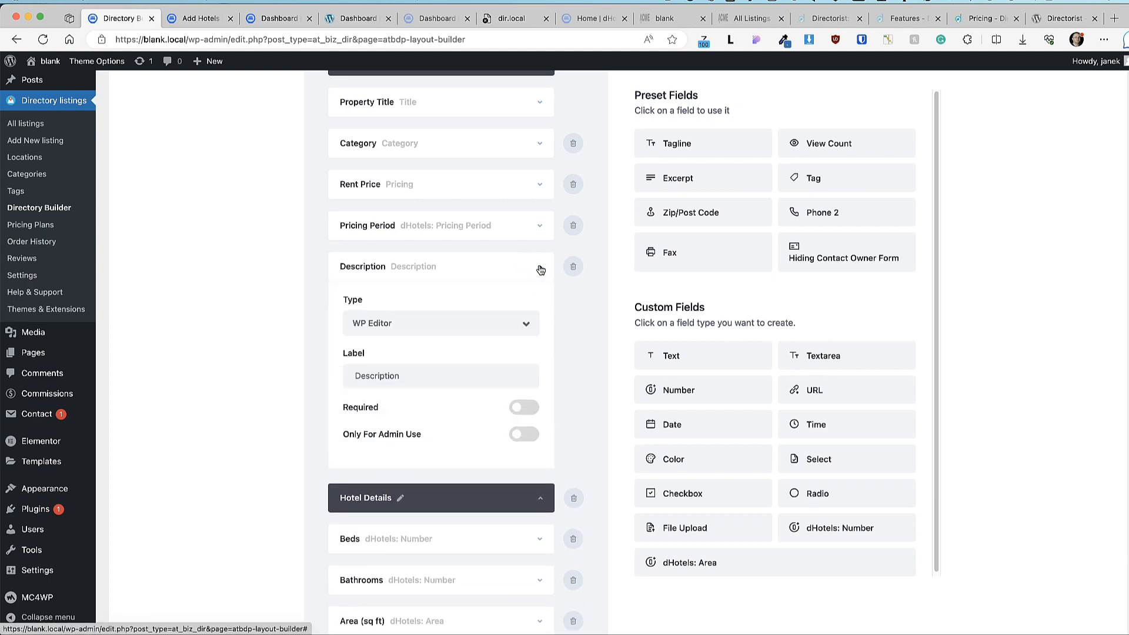
{"action": "left_click", "coordinate": [540, 269]}
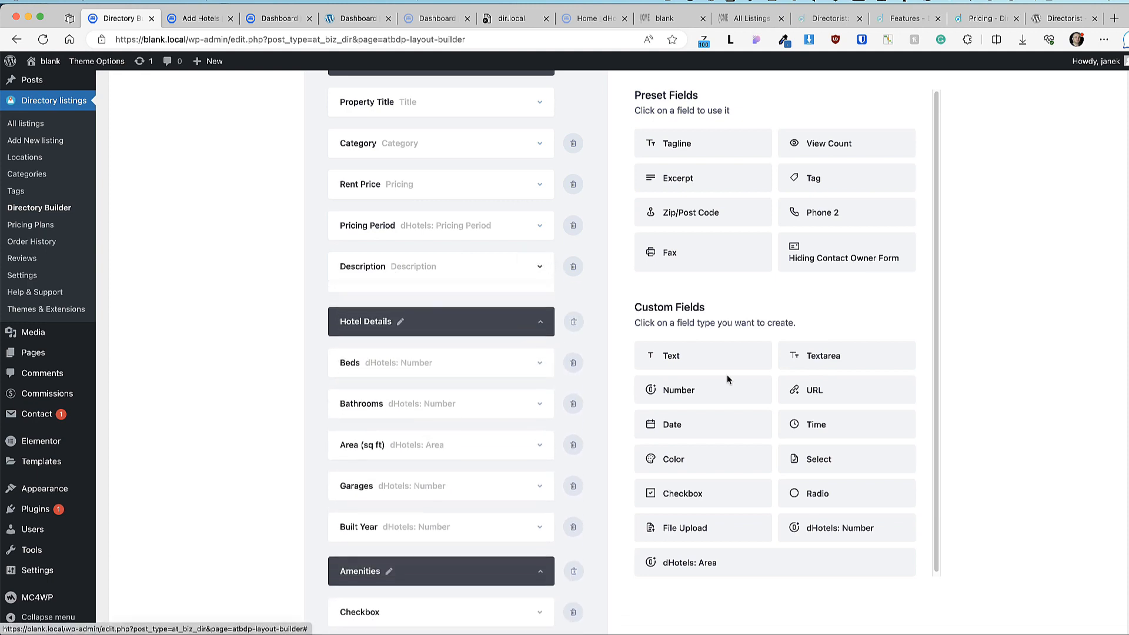
Step: Add a checkbox field to the form labelled 'Any pets?'
{"action": "scroll", "coordinate": [734, 388], "scroll_direction": "down", "scroll_amount": 1}
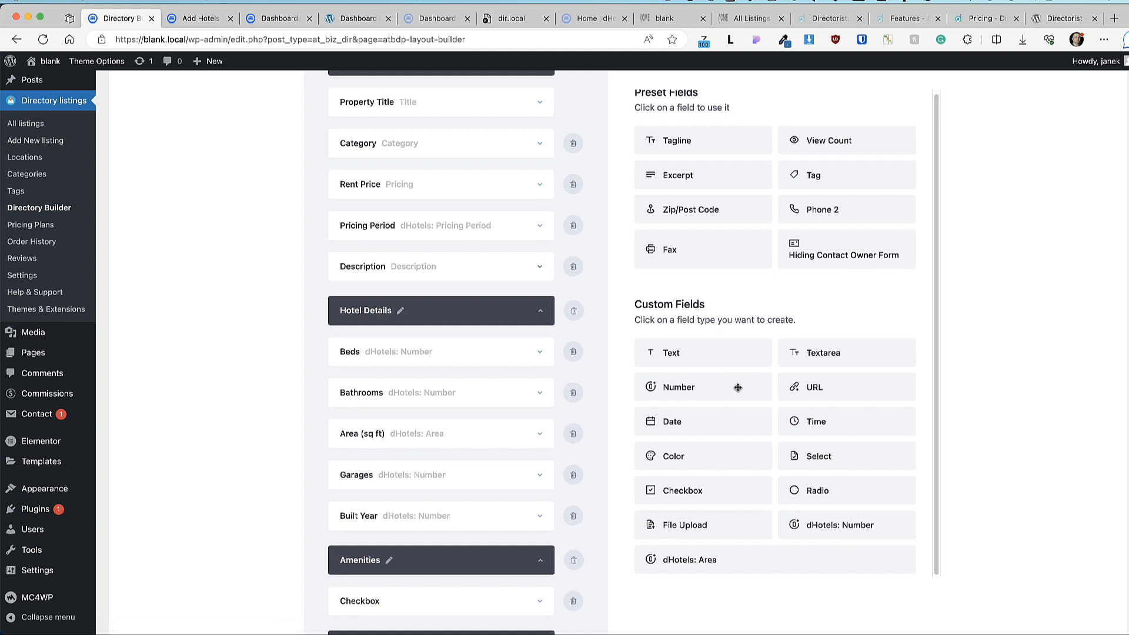
{"action": "left_click_drag", "start_coordinate": [683, 492], "coordinate": [401, 369]}
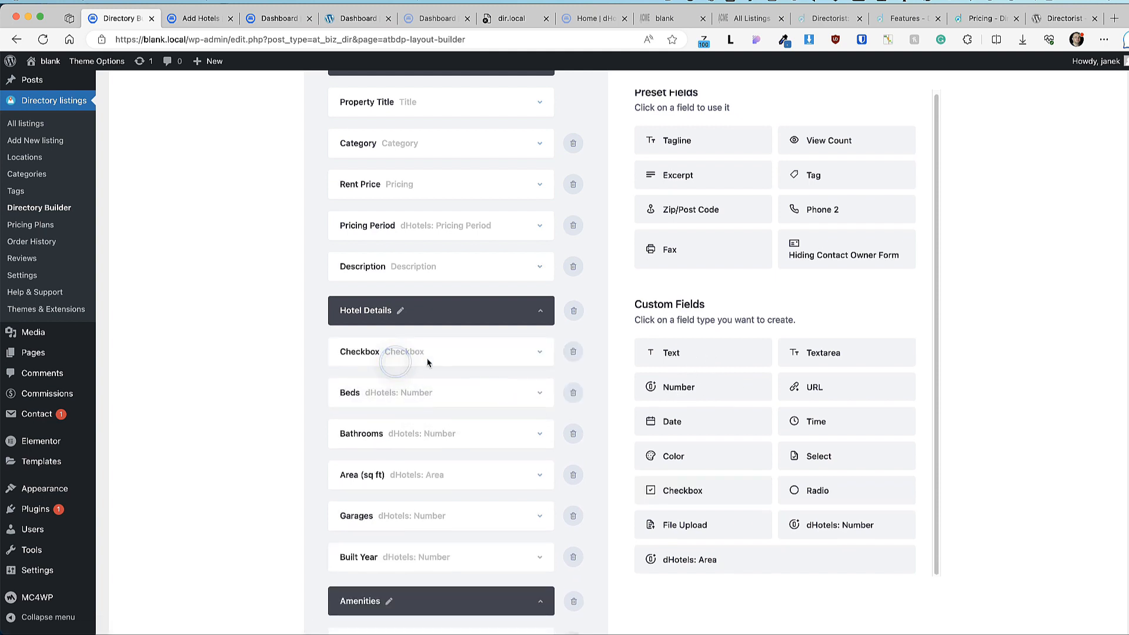
{"action": "scroll", "coordinate": [514, 364], "scroll_direction": "down", "scroll_amount": 2}
{"action": "scroll", "coordinate": [518, 362], "scroll_direction": "down", "scroll_amount": 1}
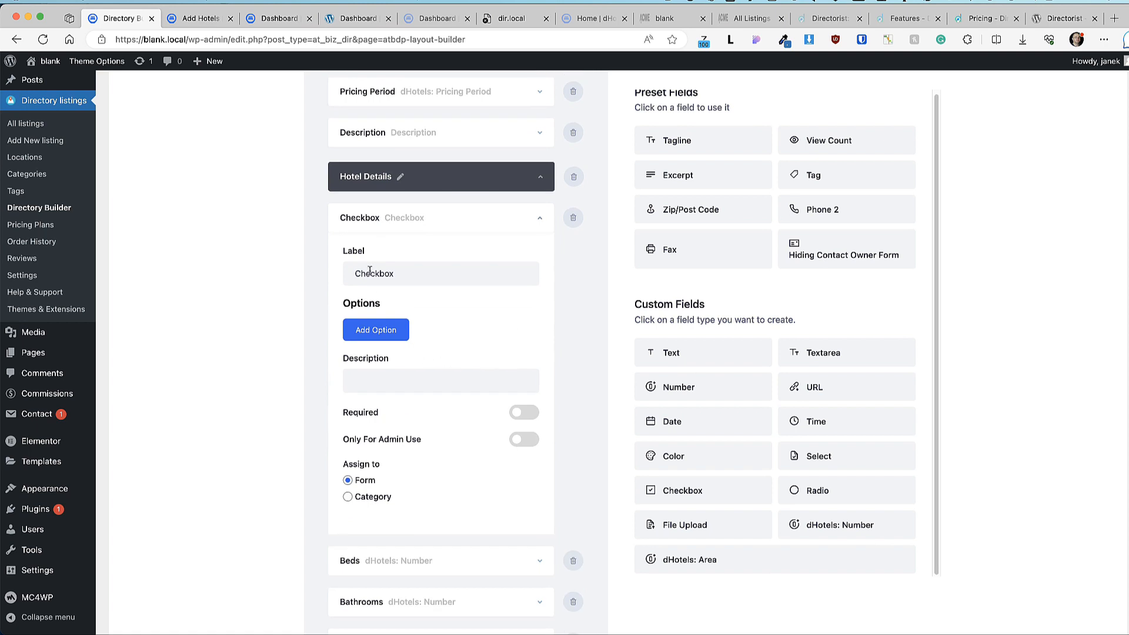
{"action": "double_click", "coordinate": [397, 272]}
{"action": "type", "text": "Any pets?"}
Step: Give the 'Any pets?' checkbox two options, yes and no/No
{"action": "left_click", "coordinate": [382, 332]}
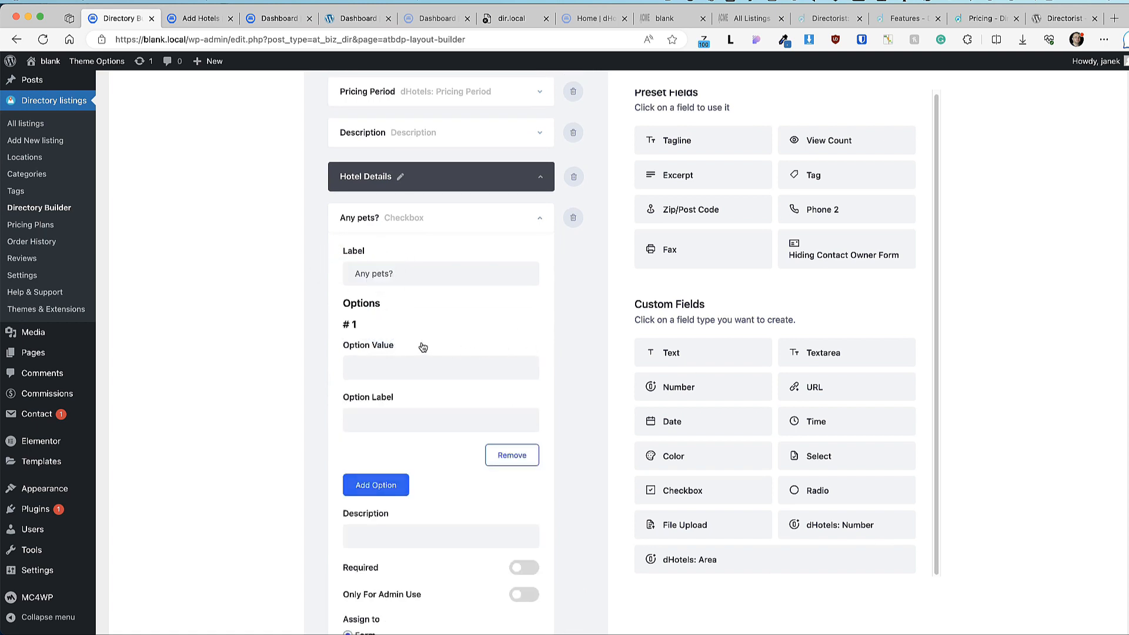
{"action": "left_click", "coordinate": [376, 369]}
{"action": "type", "text": "yes"}
{"action": "left_click", "coordinate": [381, 415]}
{"action": "left_click", "coordinate": [393, 494]}
{"action": "type", "text": "no"}
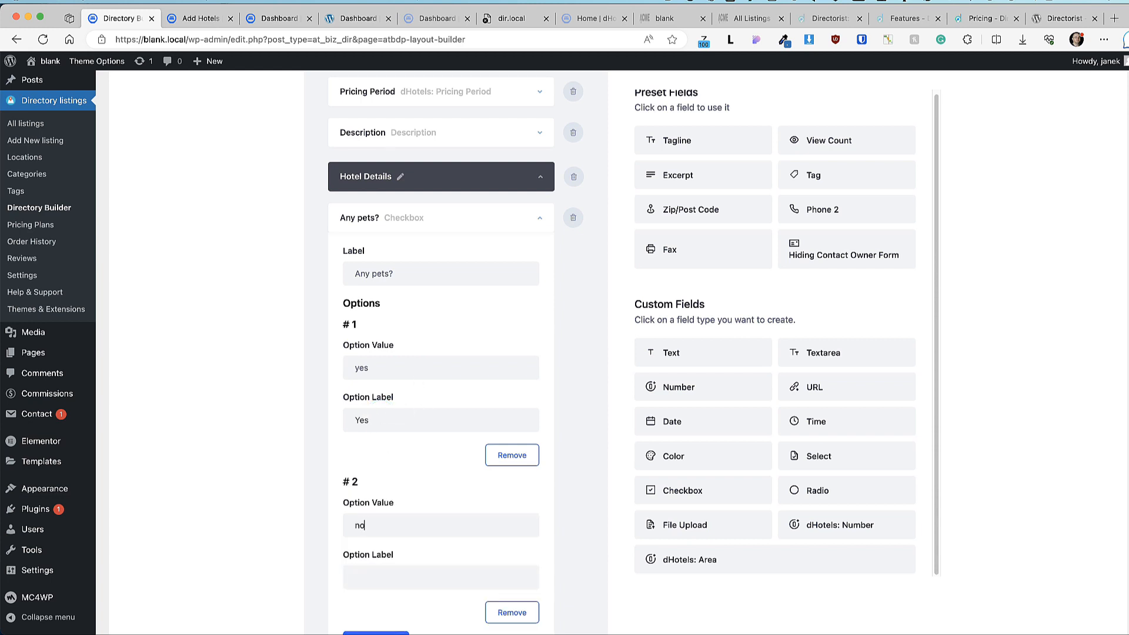
{"action": "left_click", "coordinate": [390, 577]}
{"action": "type", "text": "No"}
Step: Delete the 'Any pets?' test field and update the directory
{"action": "scroll", "coordinate": [391, 339], "scroll_direction": "down", "scroll_amount": 6}
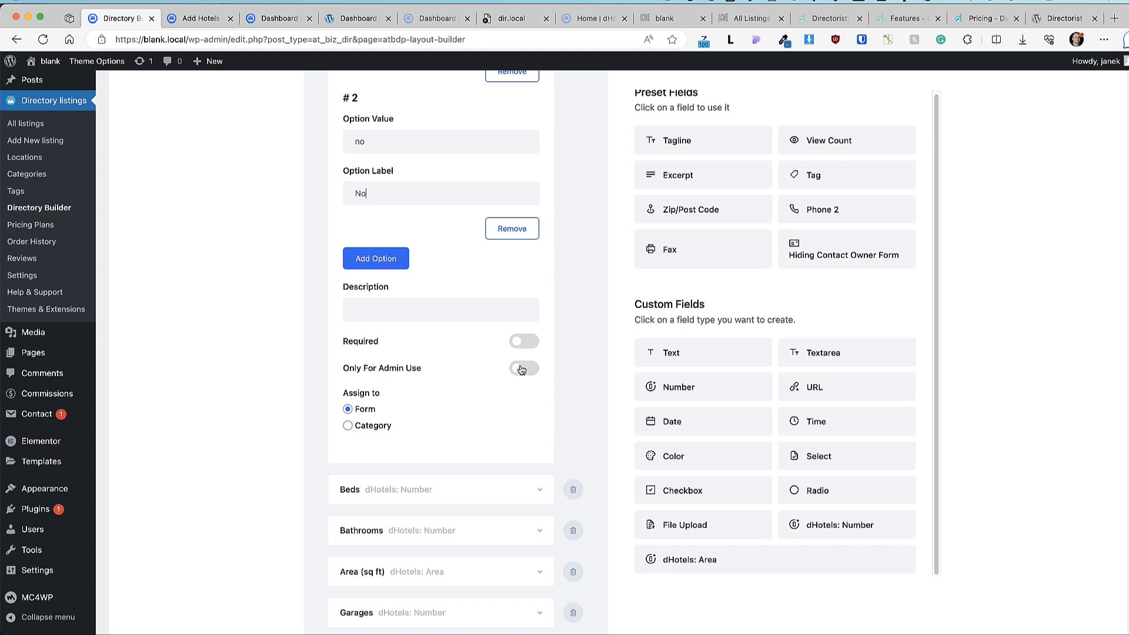
{"action": "scroll", "coordinate": [643, 391], "scroll_direction": "up", "scroll_amount": 10}
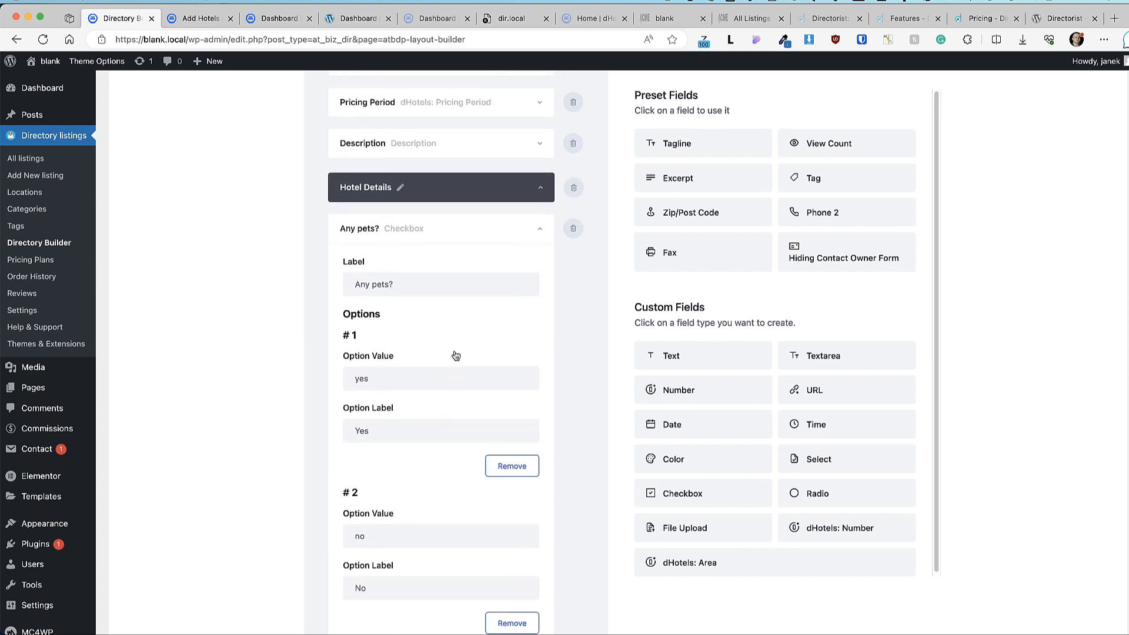
{"action": "scroll", "coordinate": [455, 353], "scroll_direction": "up", "scroll_amount": 3}
{"action": "scroll", "coordinate": [505, 355], "scroll_direction": "down", "scroll_amount": 3}
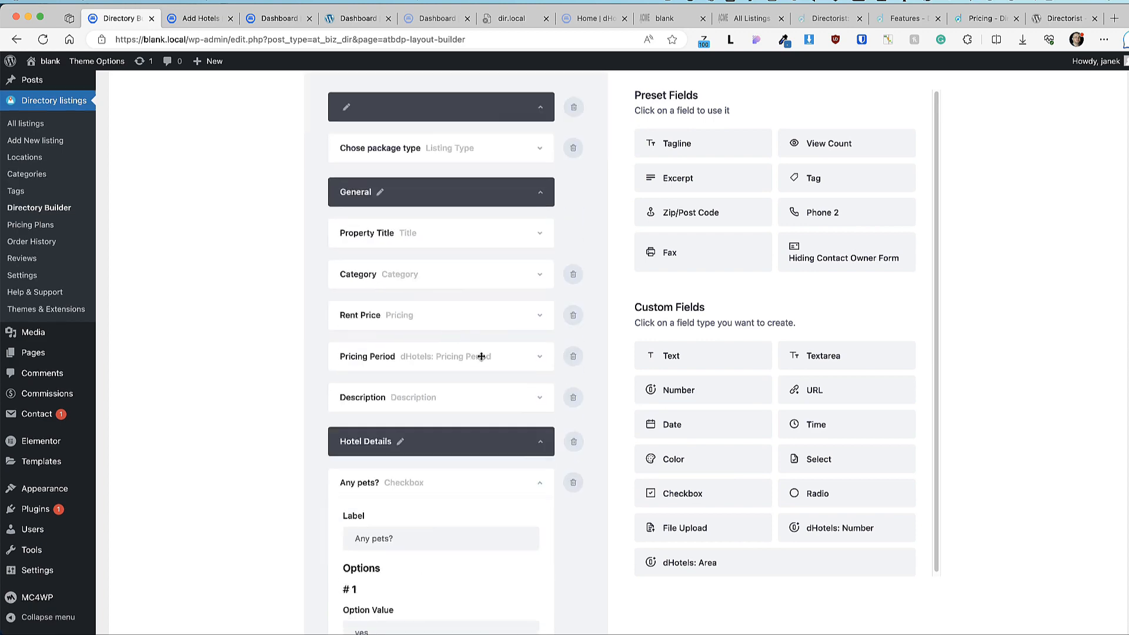
{"action": "scroll", "coordinate": [525, 437], "scroll_direction": "down", "scroll_amount": 3}
{"action": "left_click", "coordinate": [573, 233]}
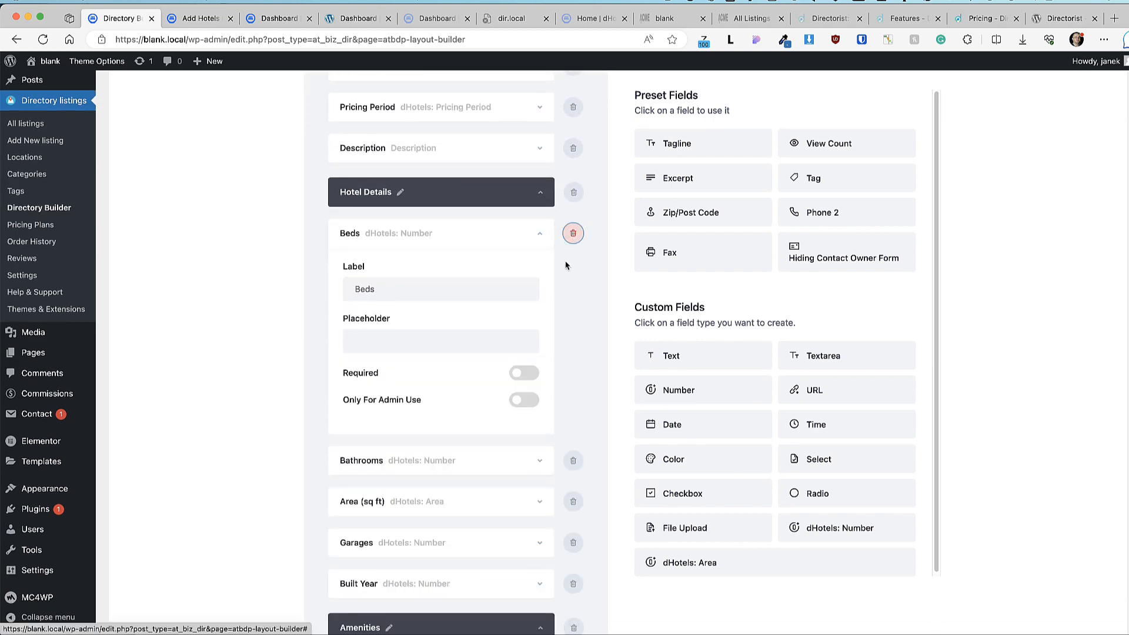
{"action": "scroll", "coordinate": [589, 400], "scroll_direction": "down", "scroll_amount": 10}
{"action": "left_click", "coordinate": [611, 558]}
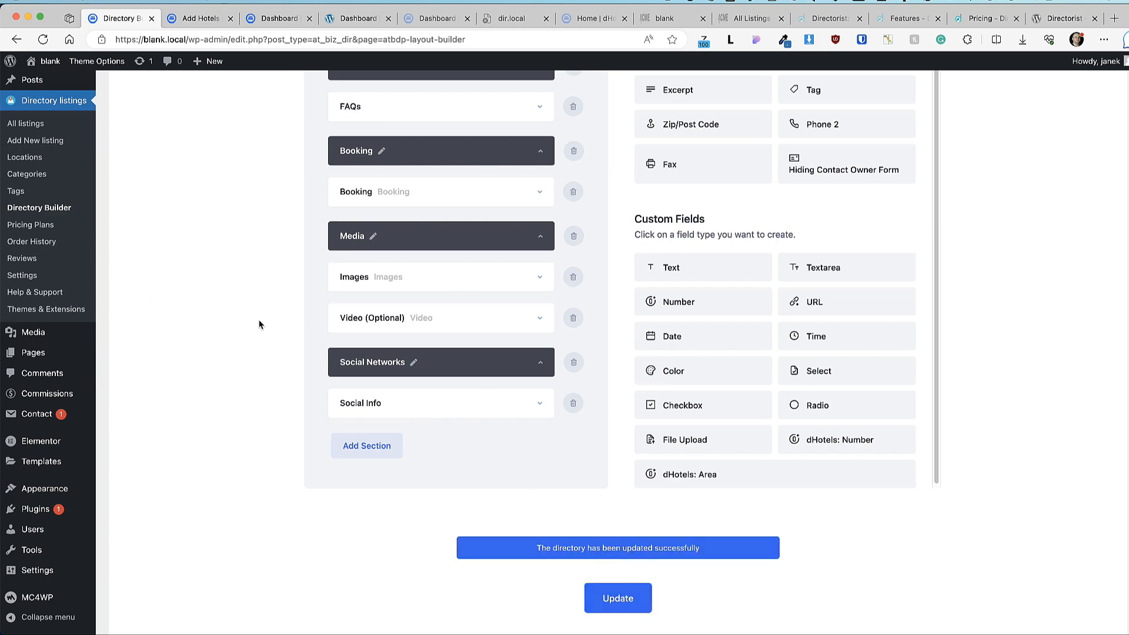
Step: Review the Add Listing Form settings' Terms and Conditions and Privacy Policy against the front-end form
{"action": "scroll", "coordinate": [259, 324], "scroll_direction": "up", "scroll_amount": 6}
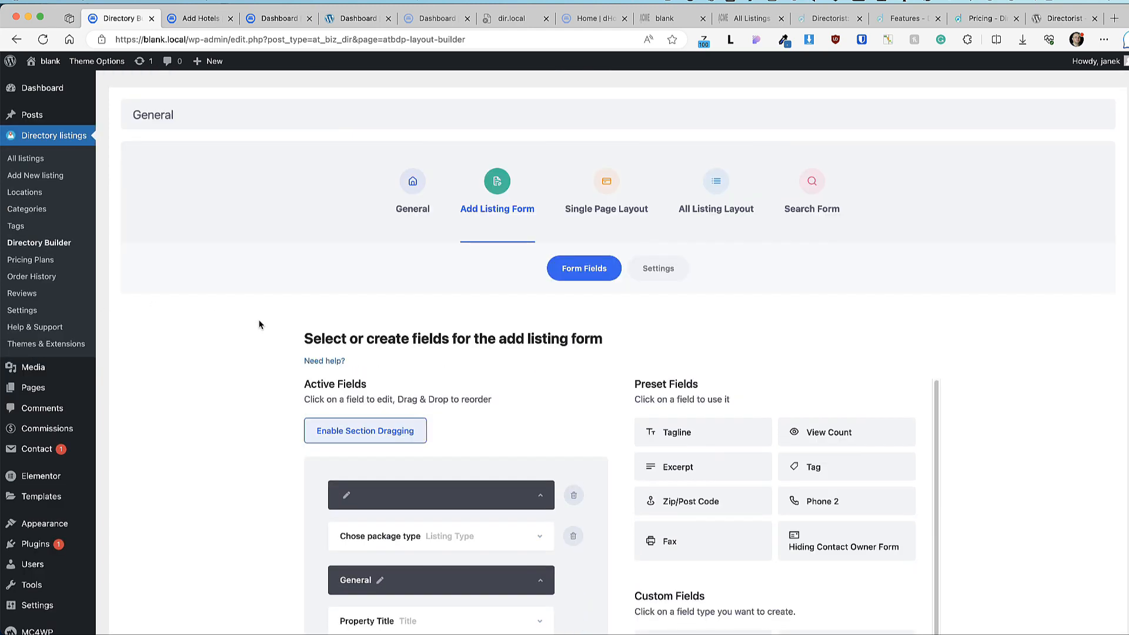
{"action": "left_click", "coordinate": [668, 274]}
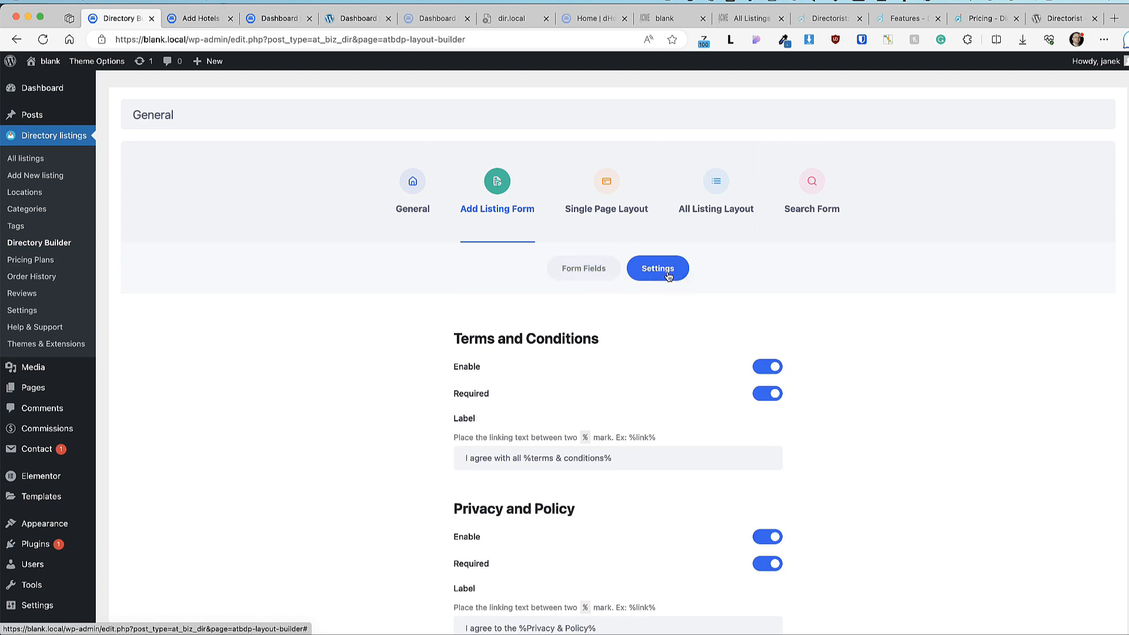
{"action": "scroll", "coordinate": [895, 344], "scroll_direction": "down", "scroll_amount": 3}
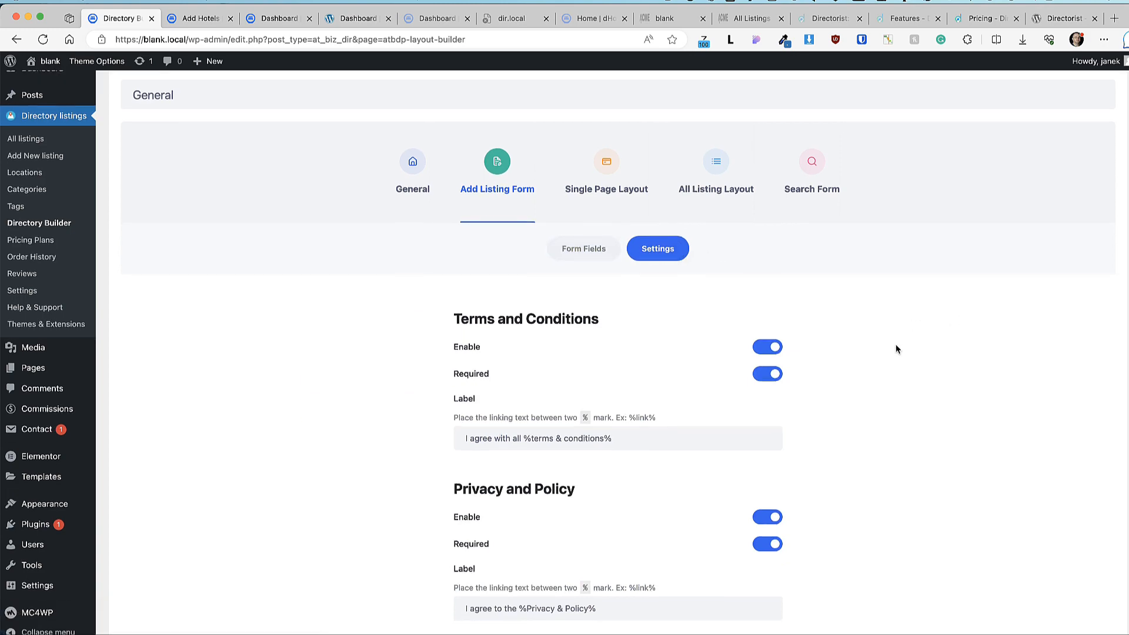
{"action": "key", "text": "ctrl+Tab"}
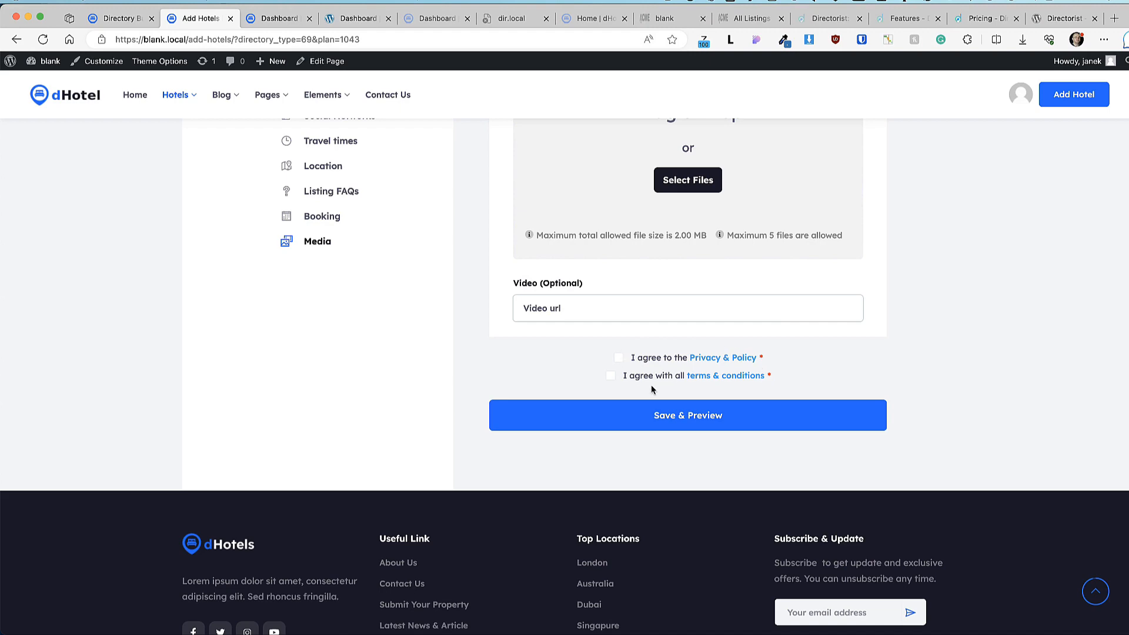
{"action": "left_click", "coordinate": [117, 22]}
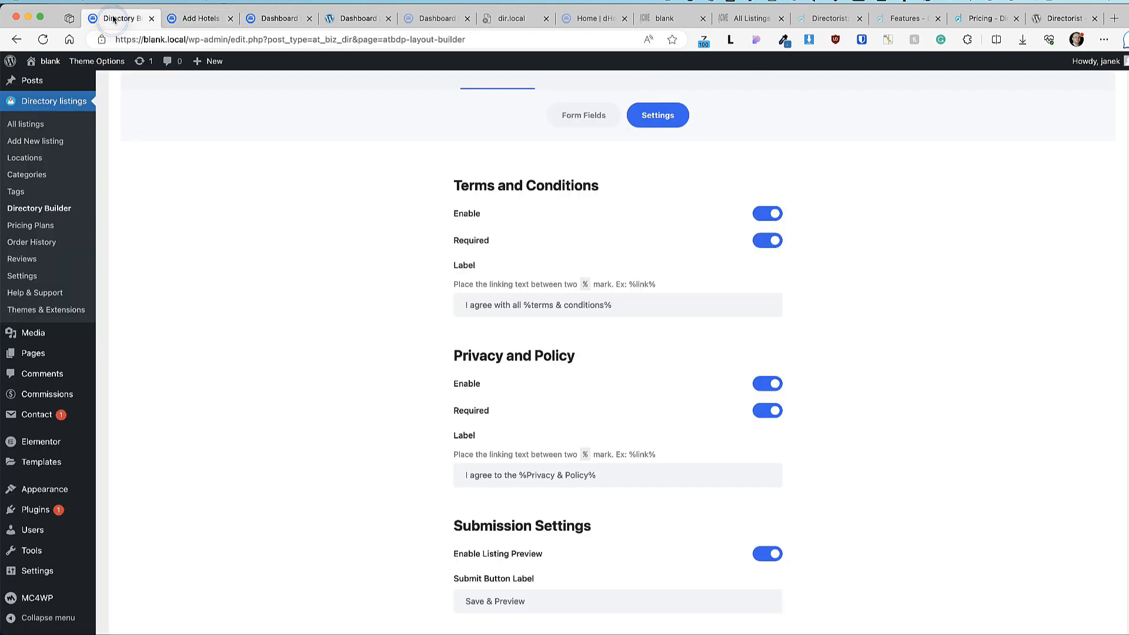
Step: Open the Single Page Layout listing header and compare it with the live listing page
{"action": "left_click", "coordinate": [609, 182]}
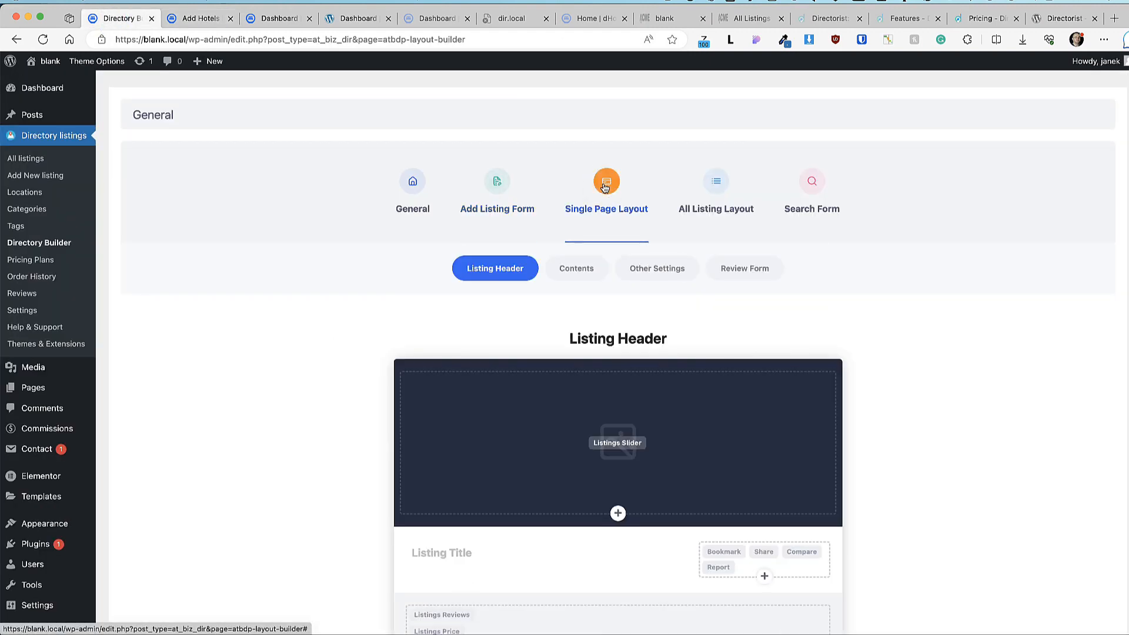
{"action": "key", "text": "ctrl+Tab"}
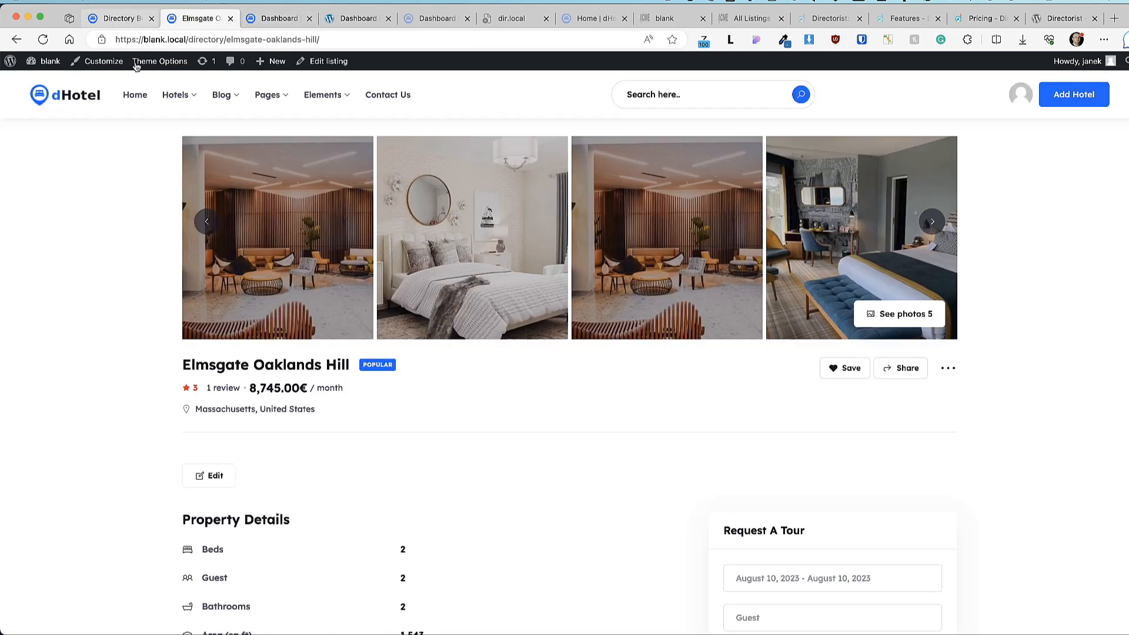
{"action": "left_click", "coordinate": [112, 16]}
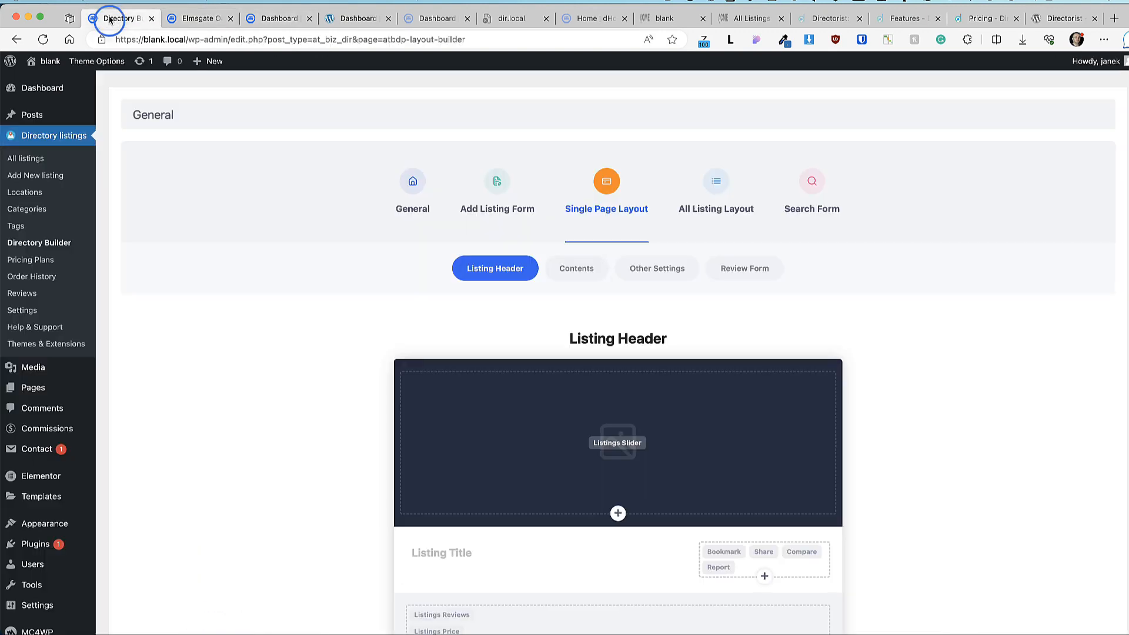
{"action": "scroll", "coordinate": [583, 290], "scroll_direction": "down", "scroll_amount": 3}
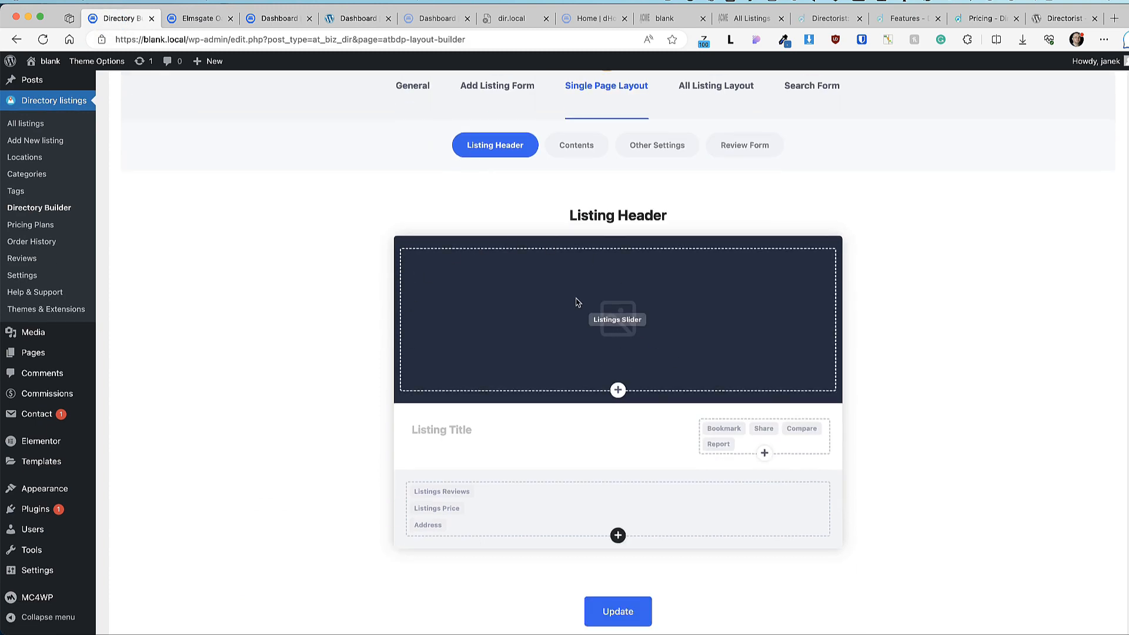
{"action": "mouse_move", "coordinate": [638, 325]}
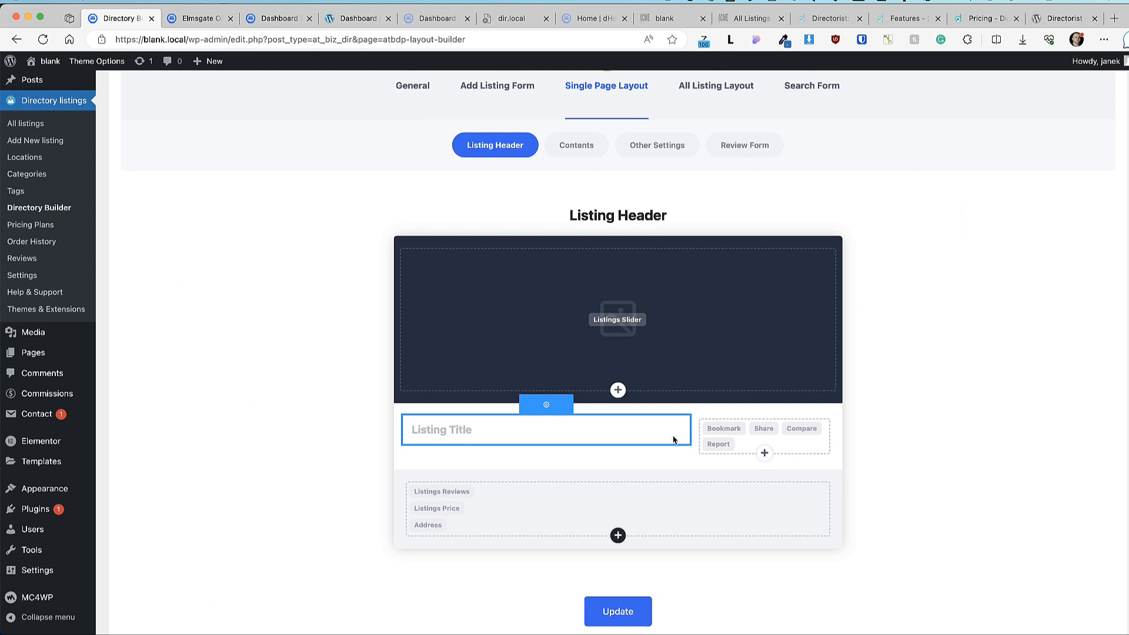
{"action": "left_click", "coordinate": [765, 453]}
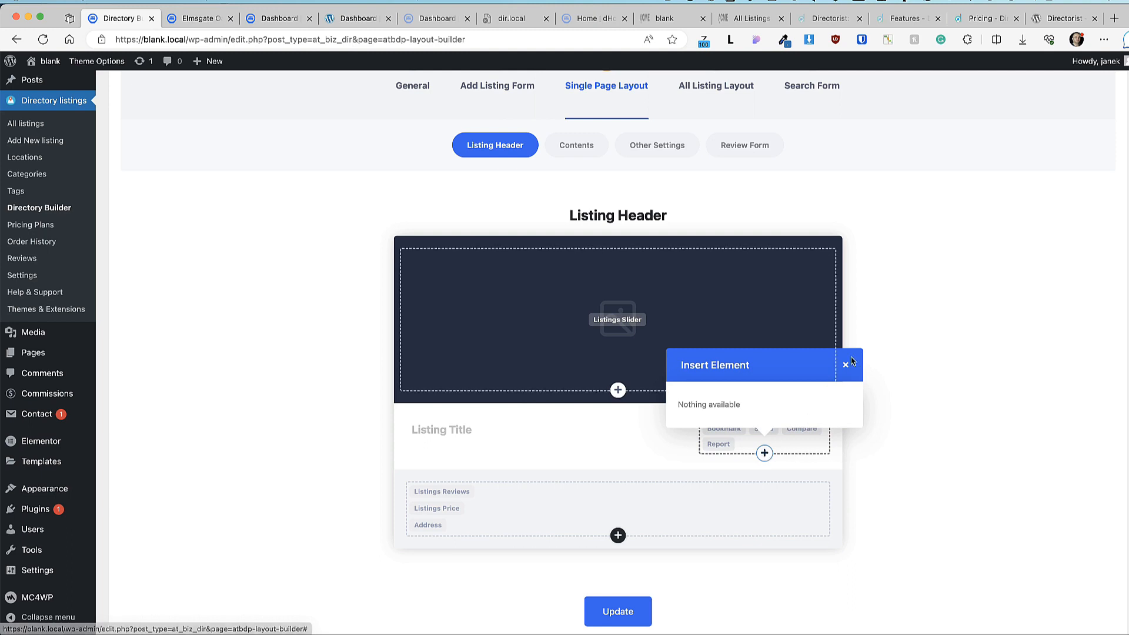
{"action": "left_click", "coordinate": [846, 365]}
Step: Remove and re-add Report in the header actions, checking the Report and Share settings
{"action": "left_click", "coordinate": [733, 425]}
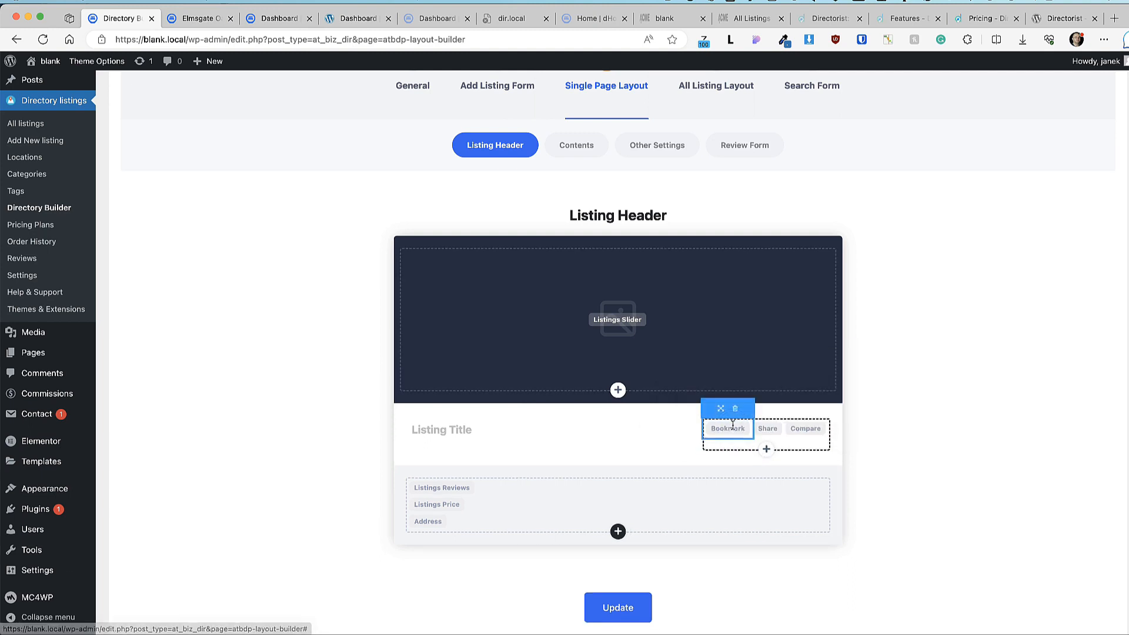
{"action": "left_click", "coordinate": [766, 451]}
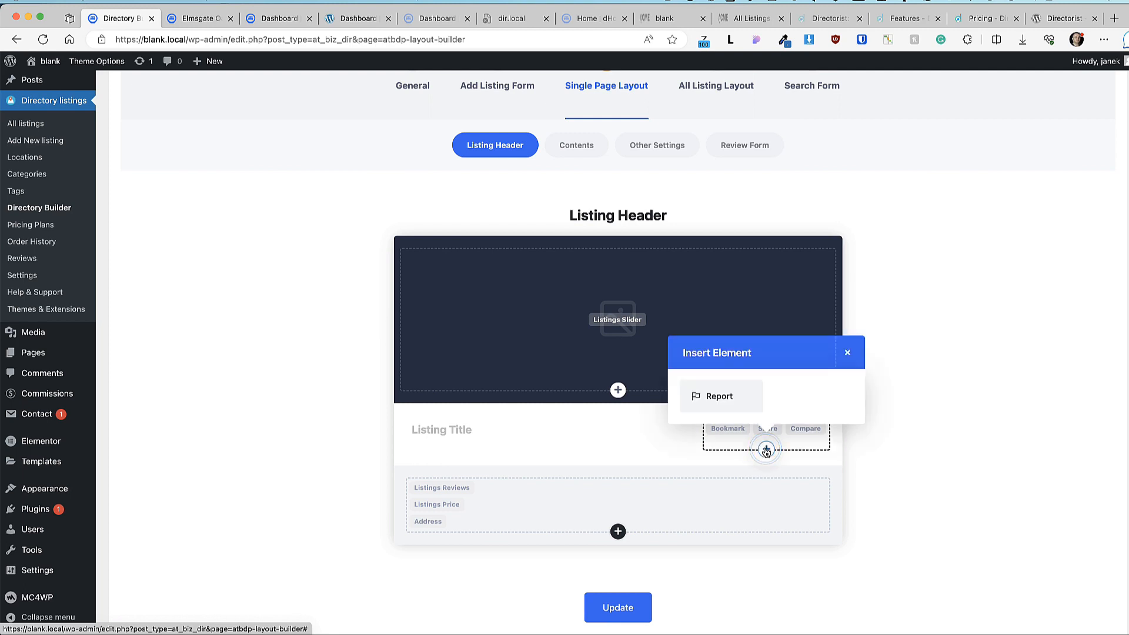
{"action": "left_click", "coordinate": [727, 400]}
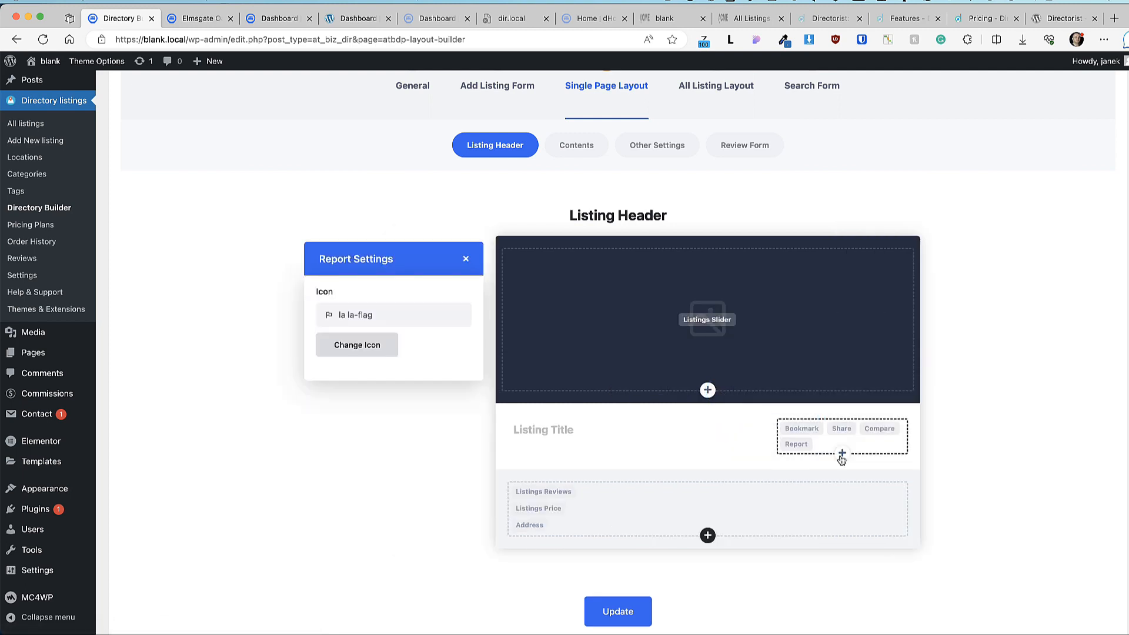
{"action": "left_click", "coordinate": [466, 259]}
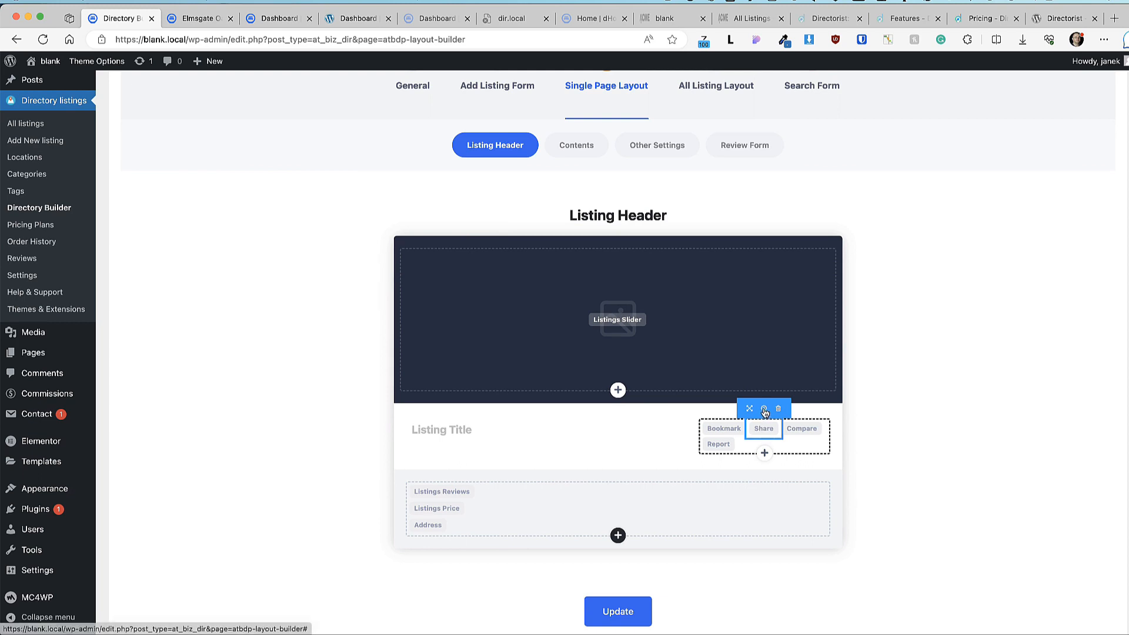
{"action": "left_click", "coordinate": [764, 410]}
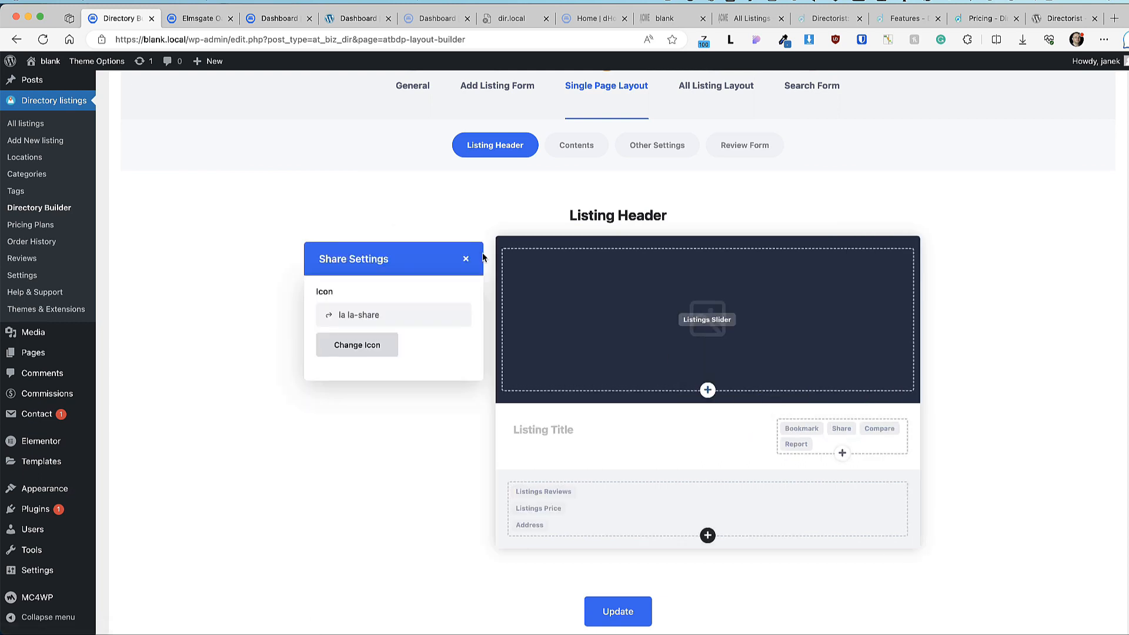
{"action": "left_click", "coordinate": [465, 260]}
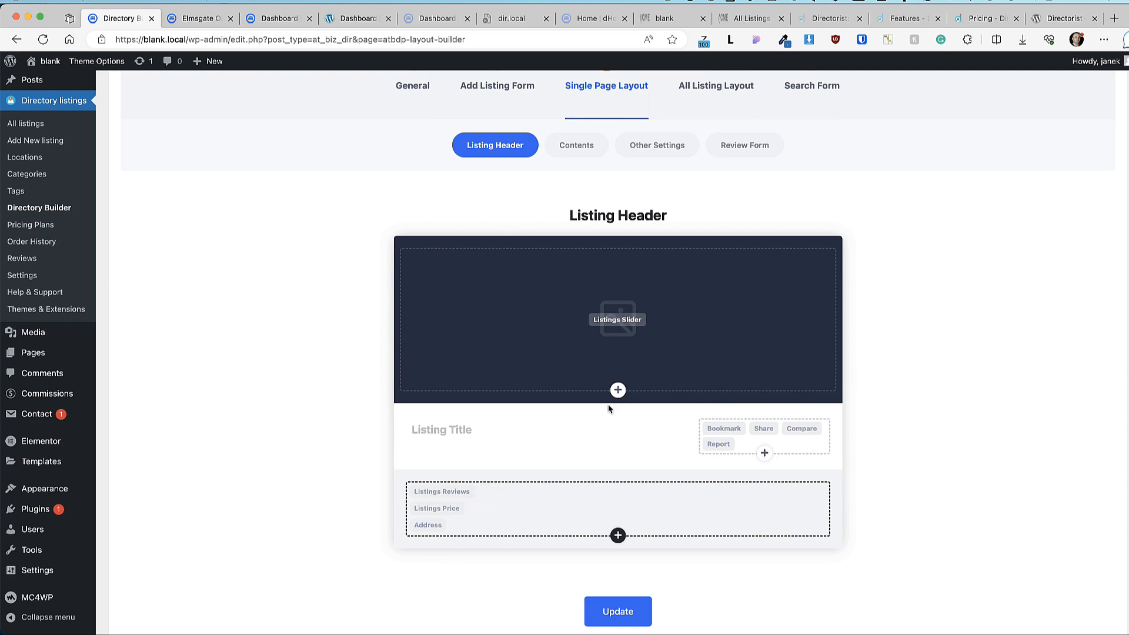
Step: Move Compare to the end of the header actions and save the header layout
{"action": "left_click", "coordinate": [617, 391]}
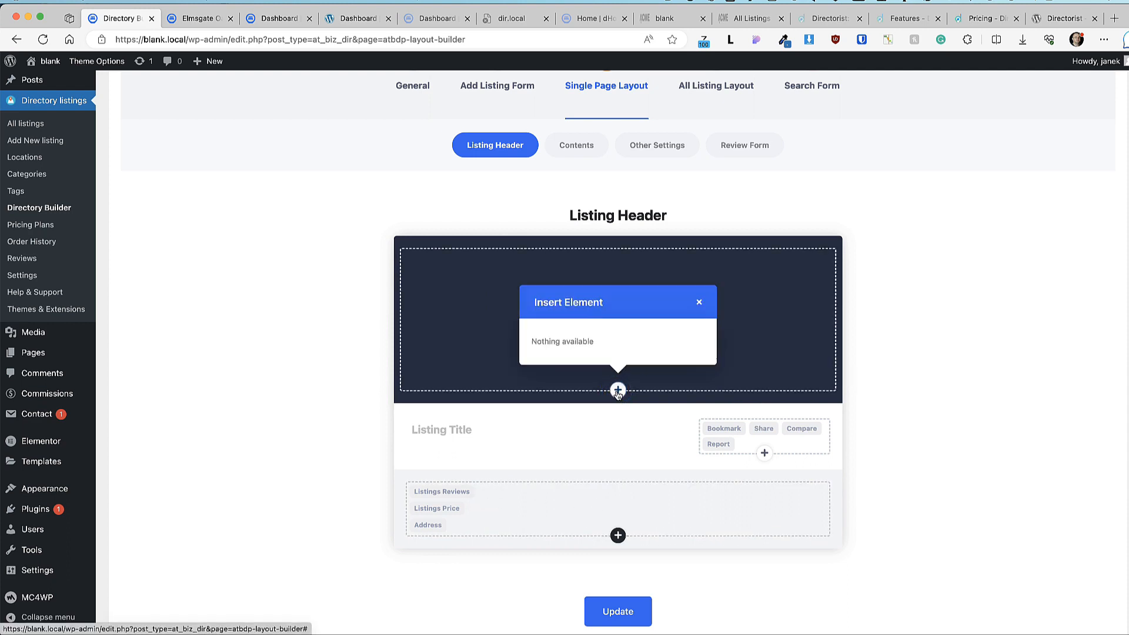
{"action": "left_click", "coordinate": [700, 303]}
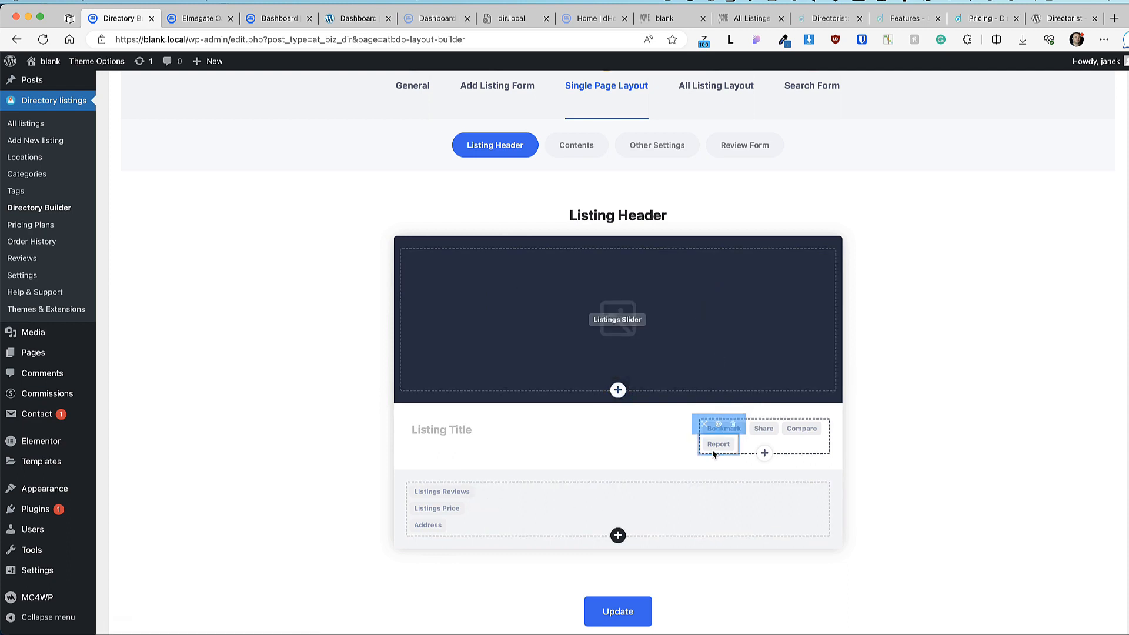
{"action": "mouse_move", "coordinate": [793, 430]}
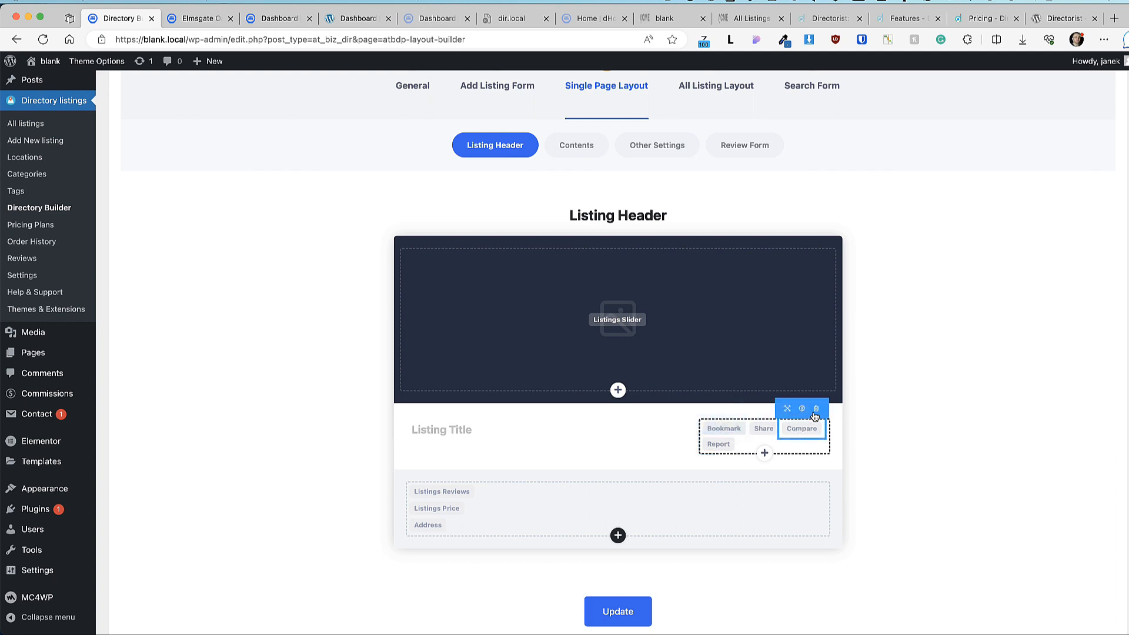
{"action": "left_click", "coordinate": [816, 409]}
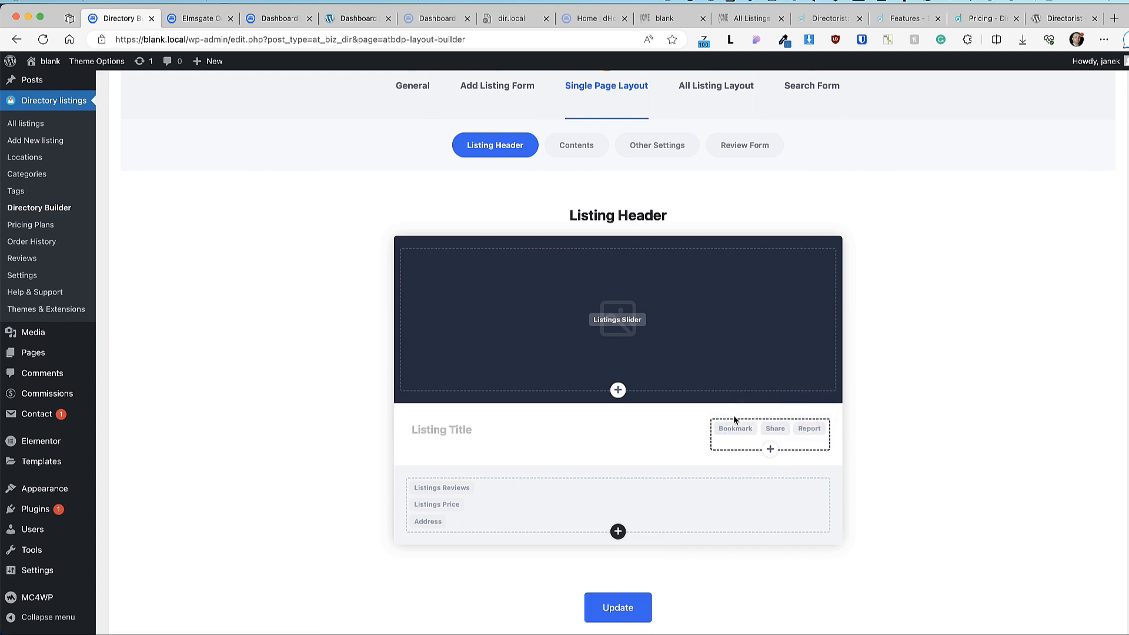
{"action": "left_click", "coordinate": [618, 532]}
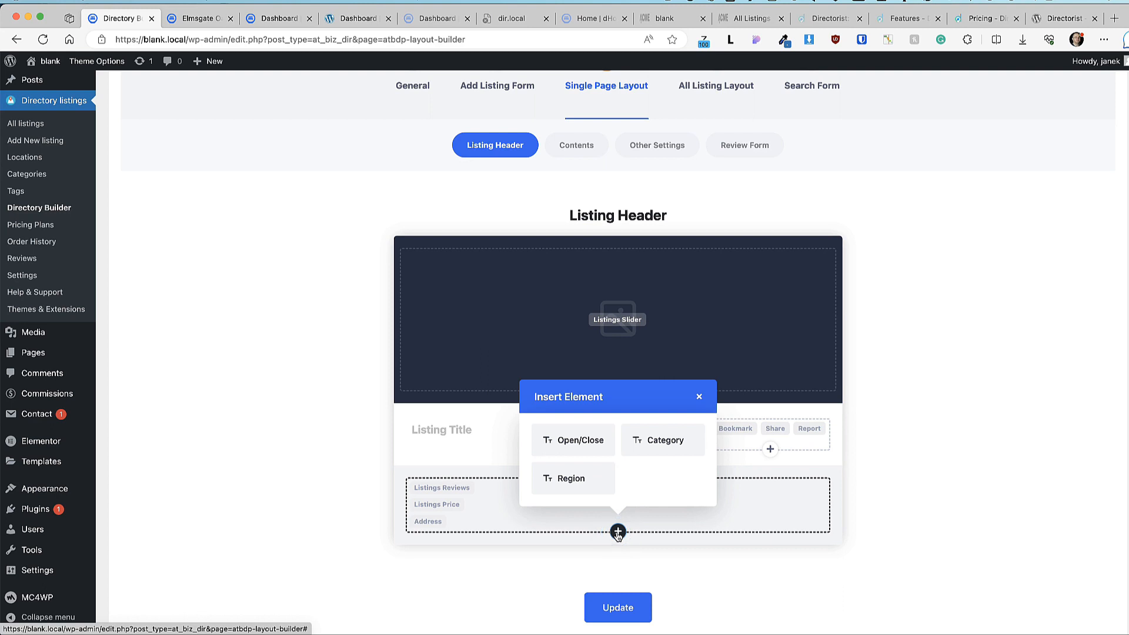
{"action": "scroll", "coordinate": [627, 504], "scroll_direction": "down", "scroll_amount": 2}
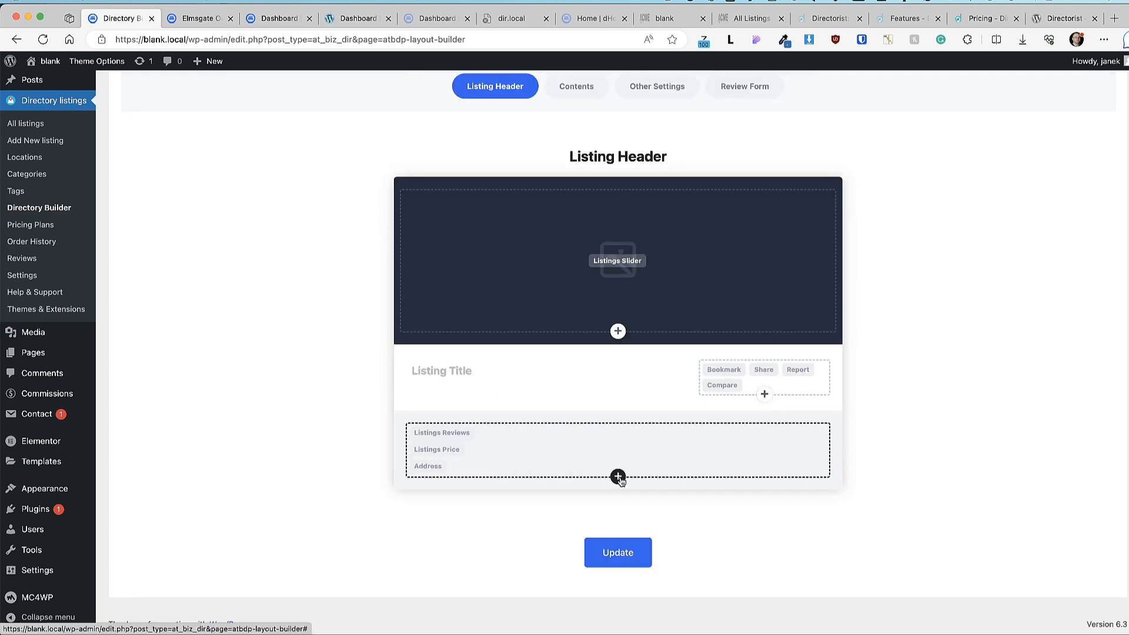
{"action": "left_click", "coordinate": [618, 553]}
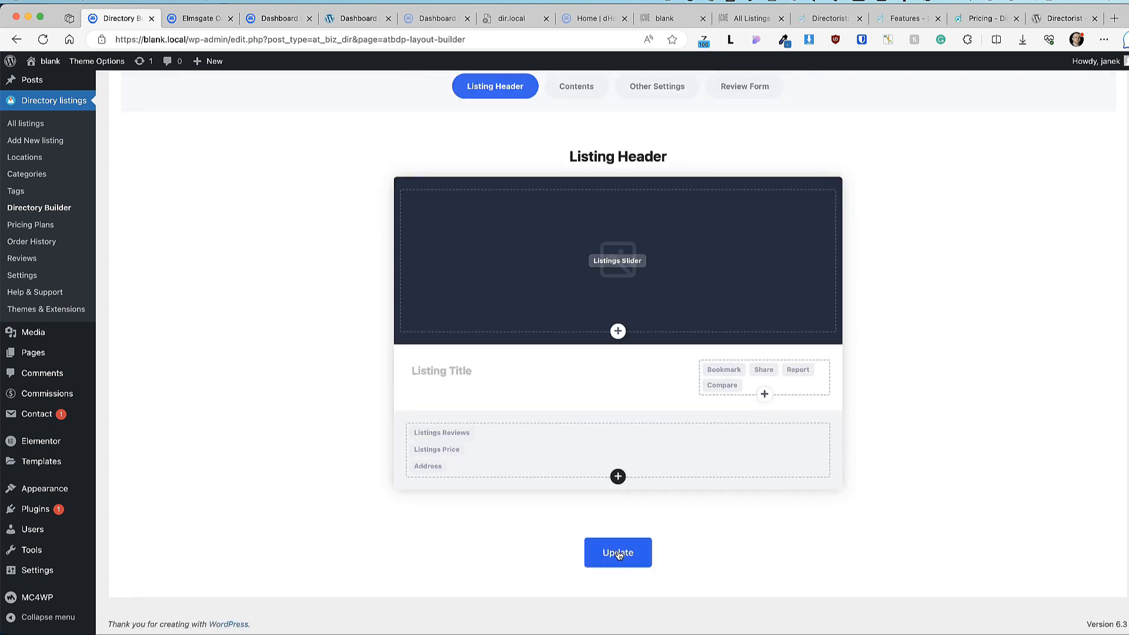
{"action": "scroll", "coordinate": [588, 270], "scroll_direction": "up", "scroll_amount": 5}
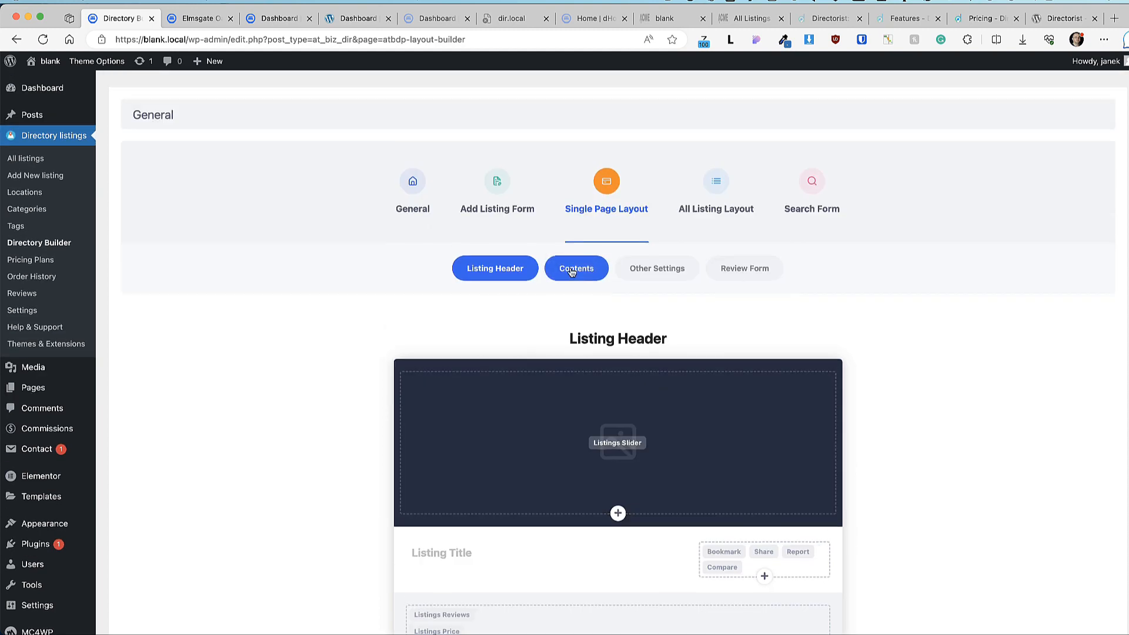
Step: Open the single-listing Contents layout and preview the live Elmsgate Oaklands Hill listing
{"action": "left_click", "coordinate": [572, 269]}
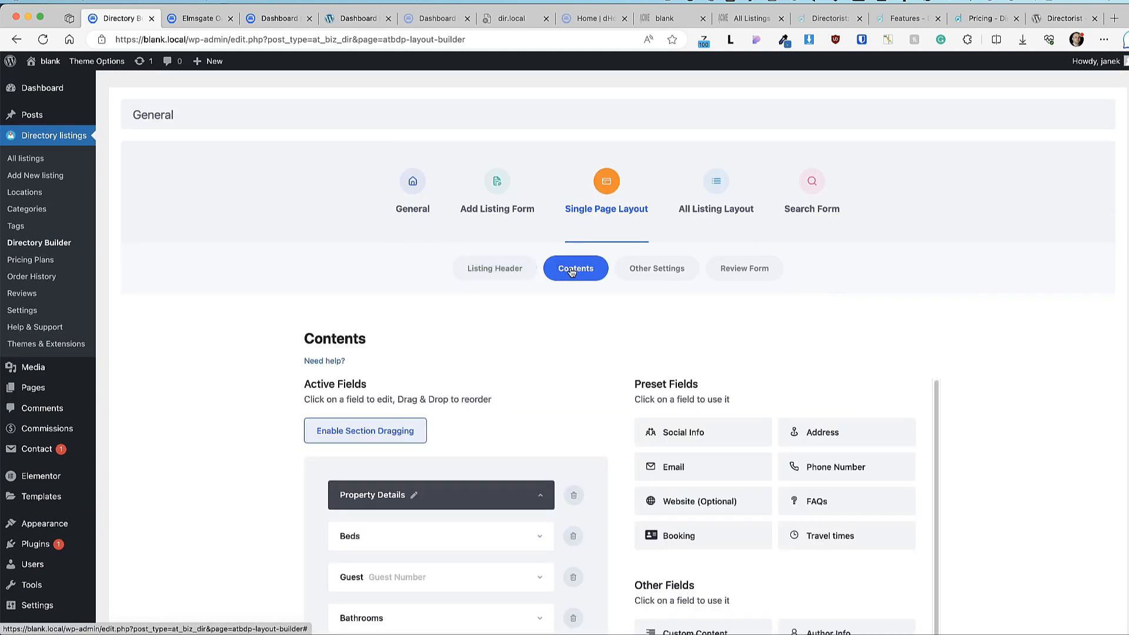
{"action": "left_click", "coordinate": [199, 18]}
{"action": "scroll", "coordinate": [254, 293], "scroll_direction": "down", "scroll_amount": 6}
{"action": "scroll", "coordinate": [270, 287], "scroll_direction": "up", "scroll_amount": 2}
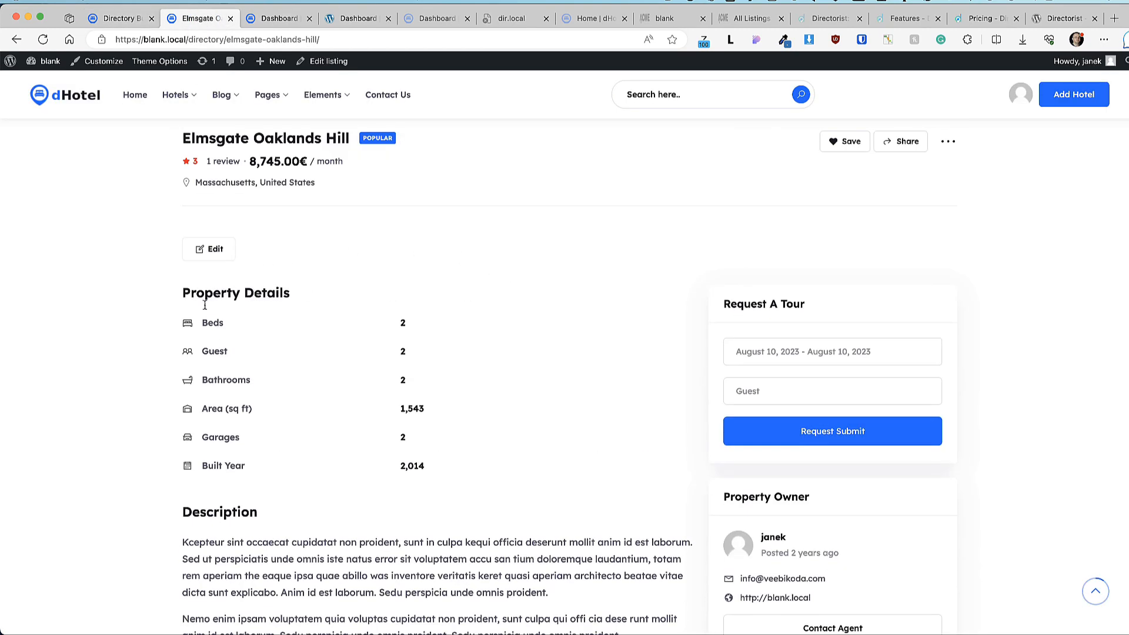
{"action": "scroll", "coordinate": [306, 281], "scroll_direction": "down", "scroll_amount": 4}
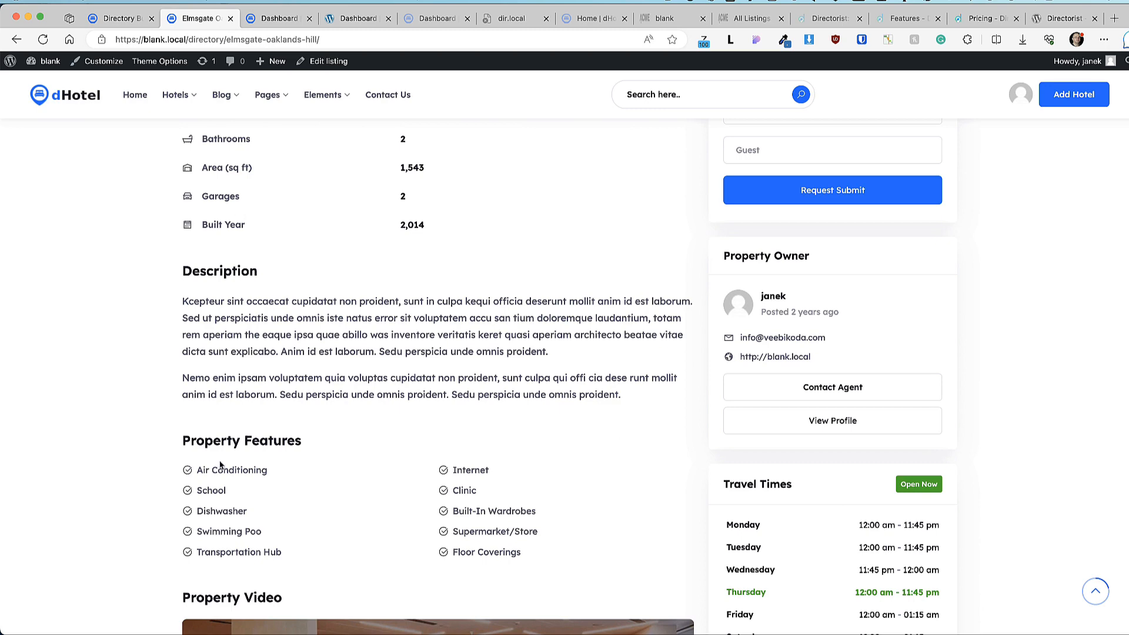
{"action": "left_click", "coordinate": [100, 18]}
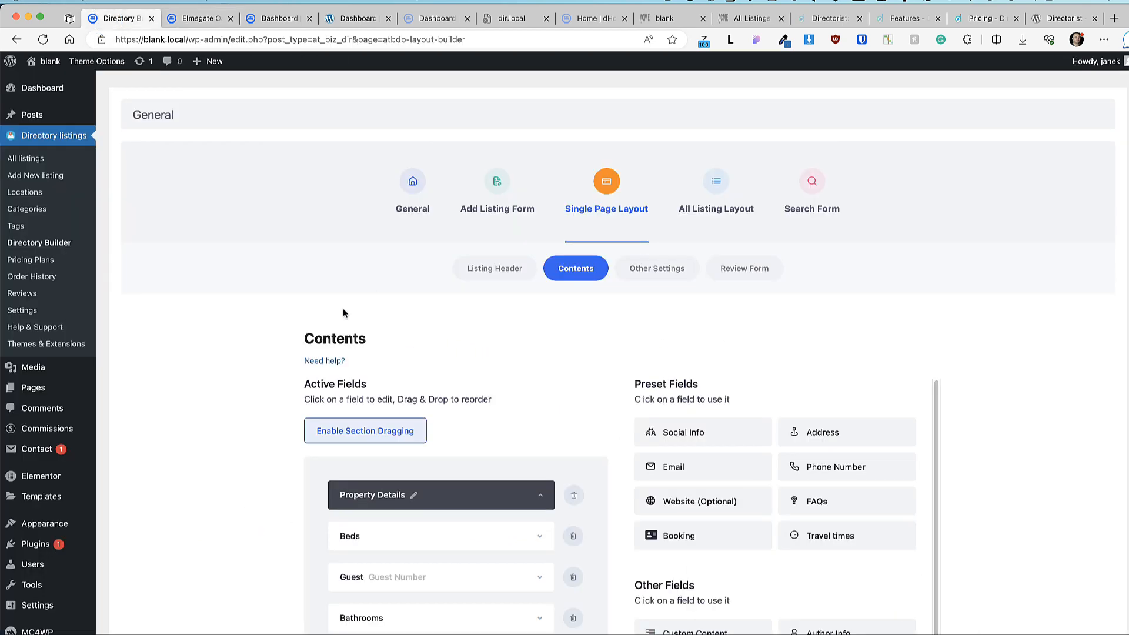
{"action": "scroll", "coordinate": [318, 300], "scroll_direction": "down", "scroll_amount": 6}
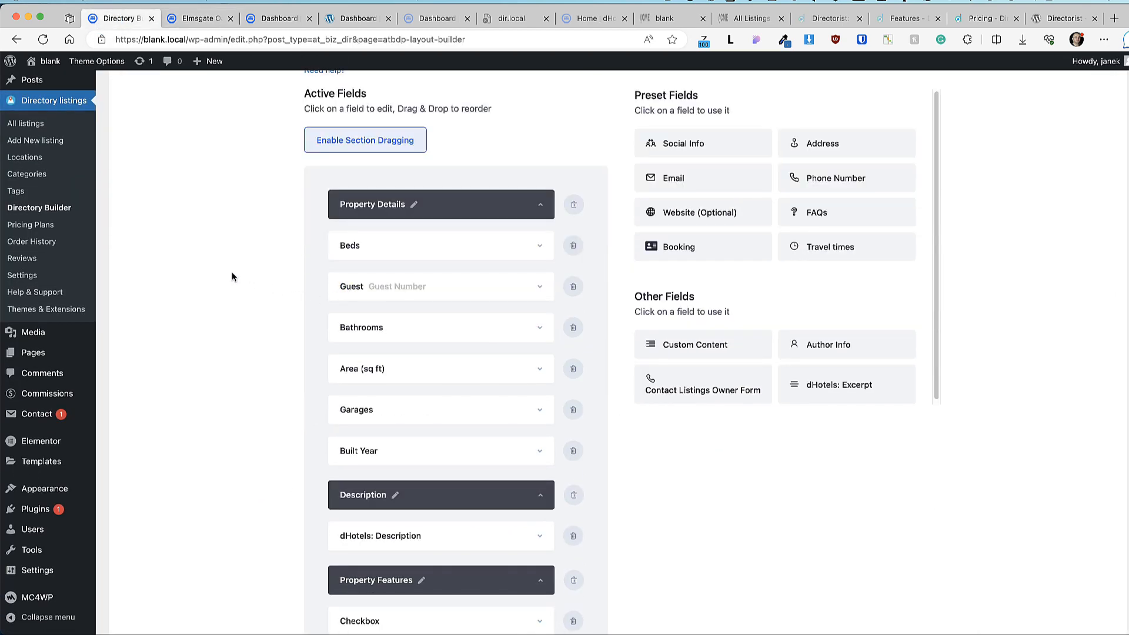
Step: Try Property Details at the bottom, preview the listing, then move it back to the top and save
{"action": "left_click", "coordinate": [371, 146]}
{"action": "left_click_drag", "start_coordinate": [382, 203], "coordinate": [377, 424]}
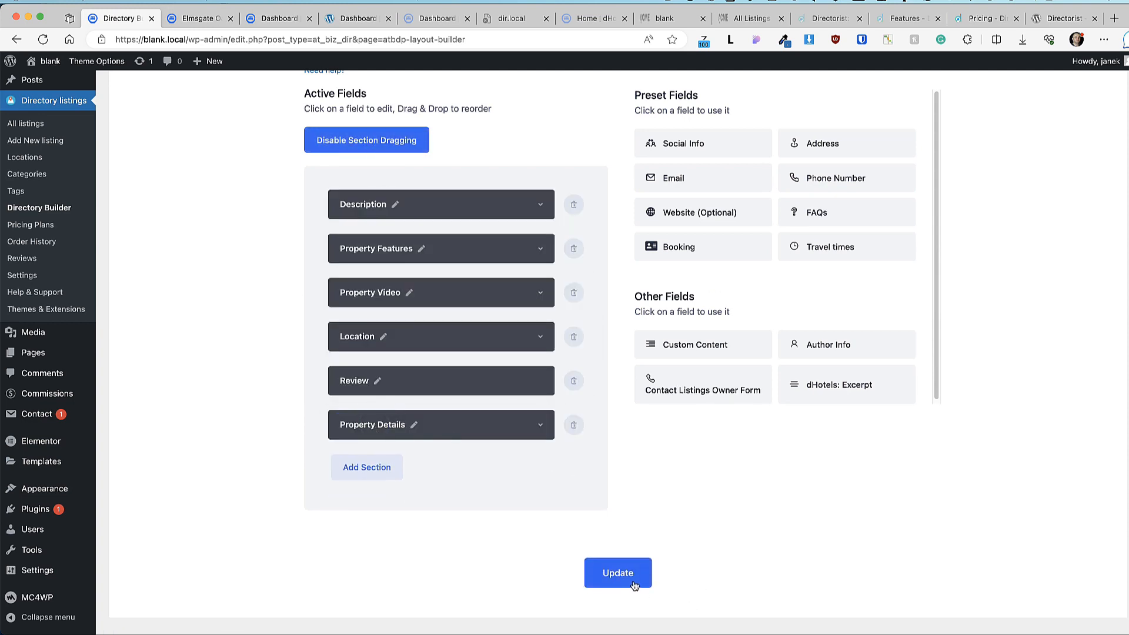
{"action": "left_click", "coordinate": [617, 574]}
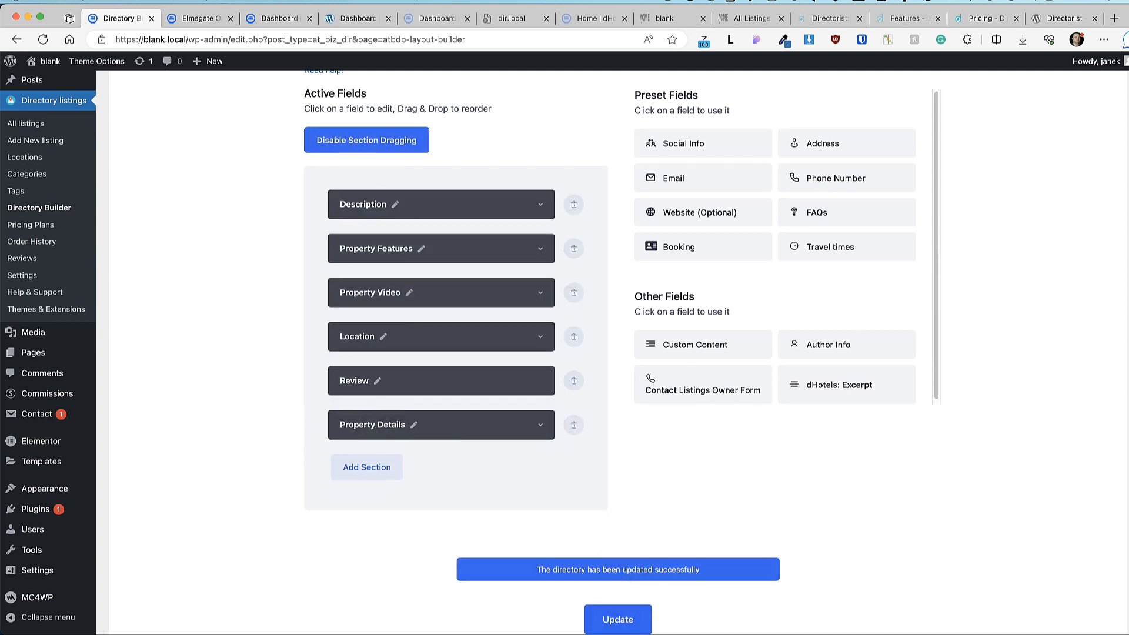
{"action": "left_click", "coordinate": [199, 18]}
{"action": "left_click", "coordinate": [42, 39]}
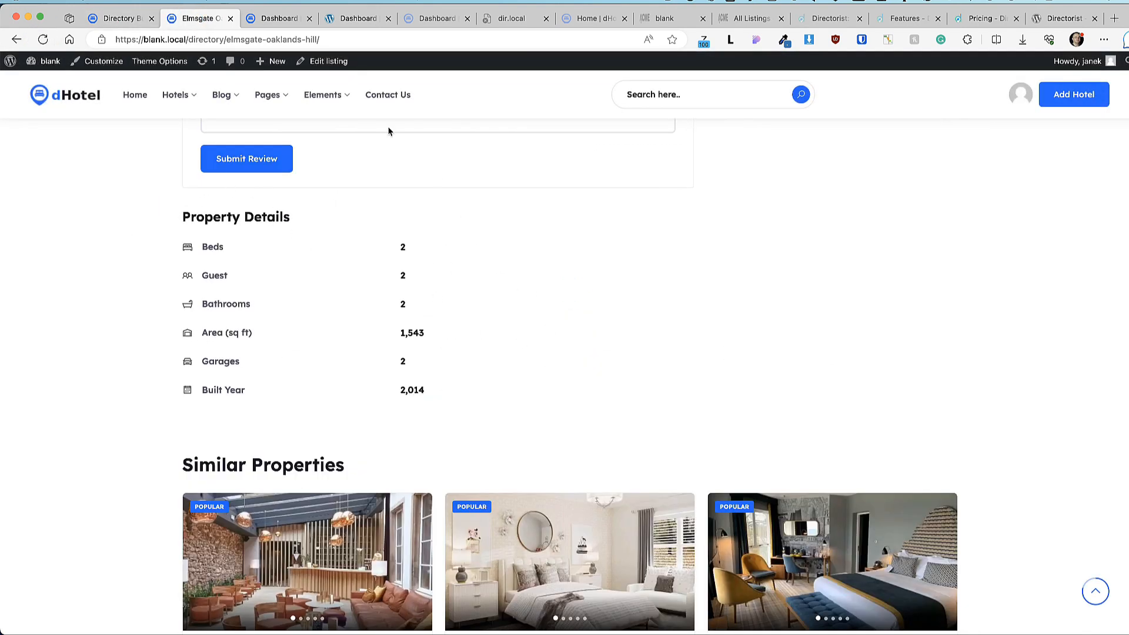
{"action": "left_click", "coordinate": [135, 18]}
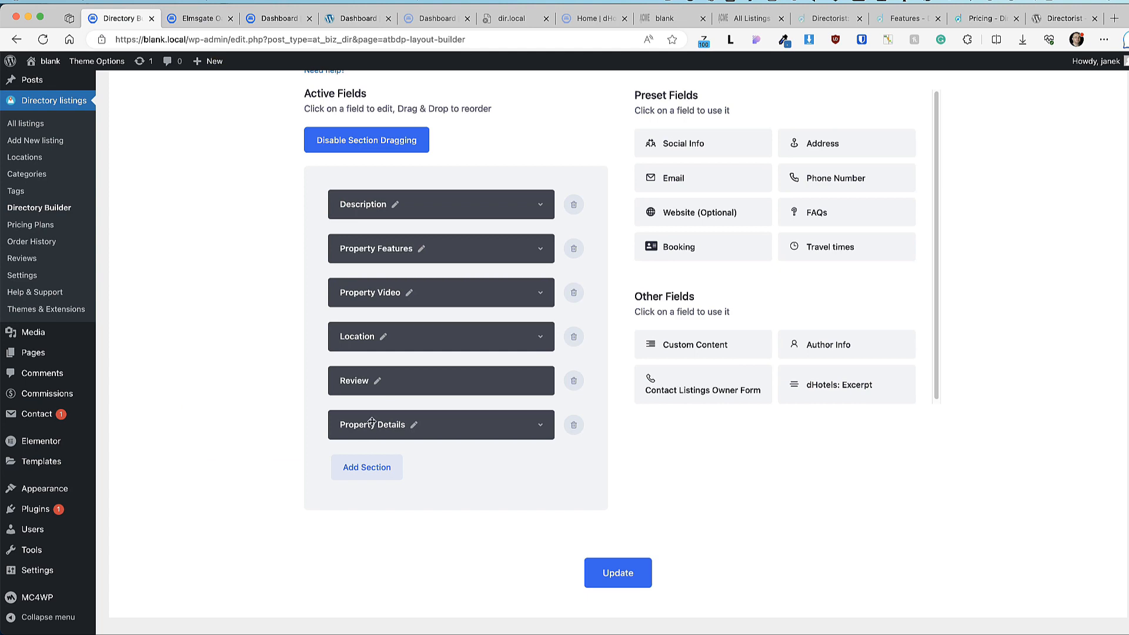
{"action": "left_click_drag", "start_coordinate": [371, 421], "coordinate": [391, 332]}
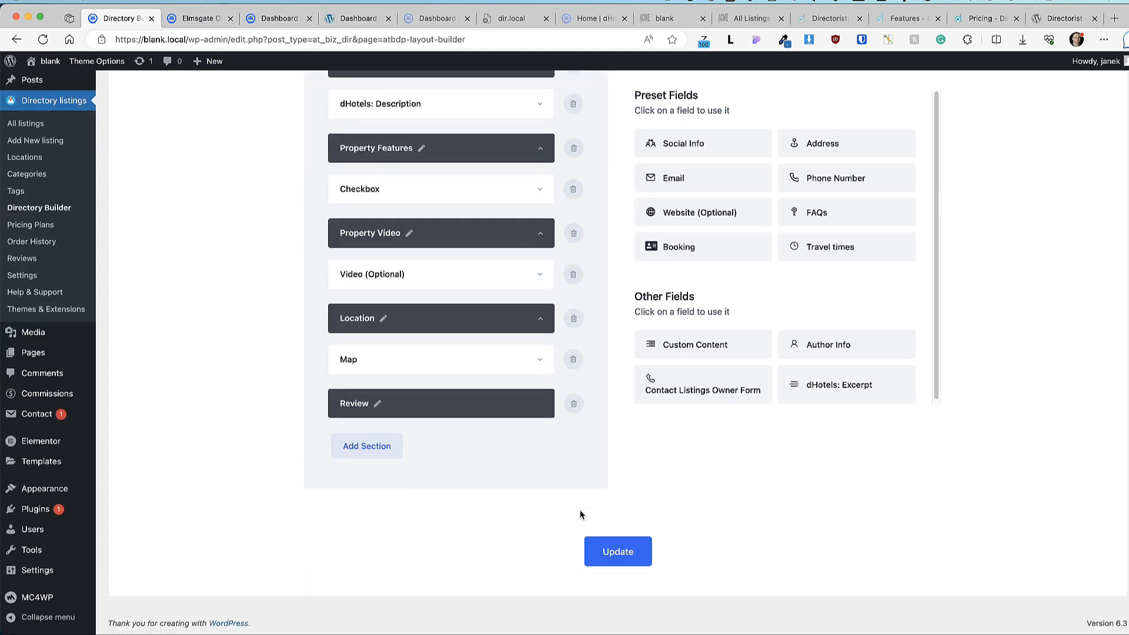
{"action": "left_click", "coordinate": [618, 553]}
Step: Add a Custom Content field under Built Year and fill in its text and label
{"action": "scroll", "coordinate": [581, 396], "scroll_direction": "up", "scroll_amount": 5}
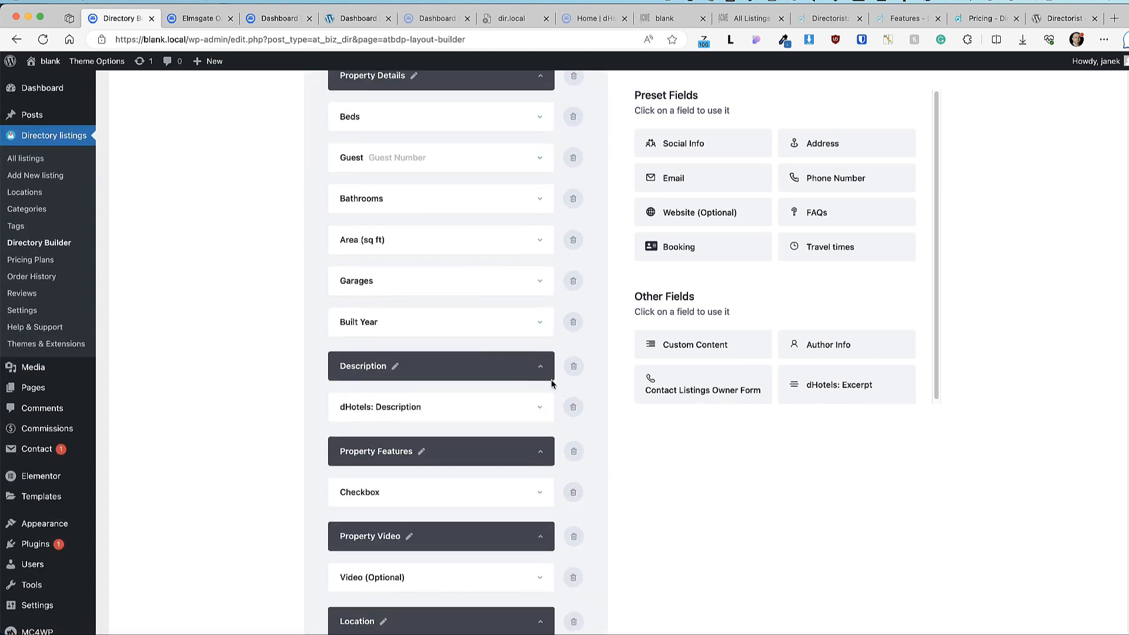
{"action": "scroll", "coordinate": [552, 379], "scroll_direction": "up", "scroll_amount": 3}
{"action": "scroll", "coordinate": [824, 459], "scroll_direction": "up", "scroll_amount": 3}
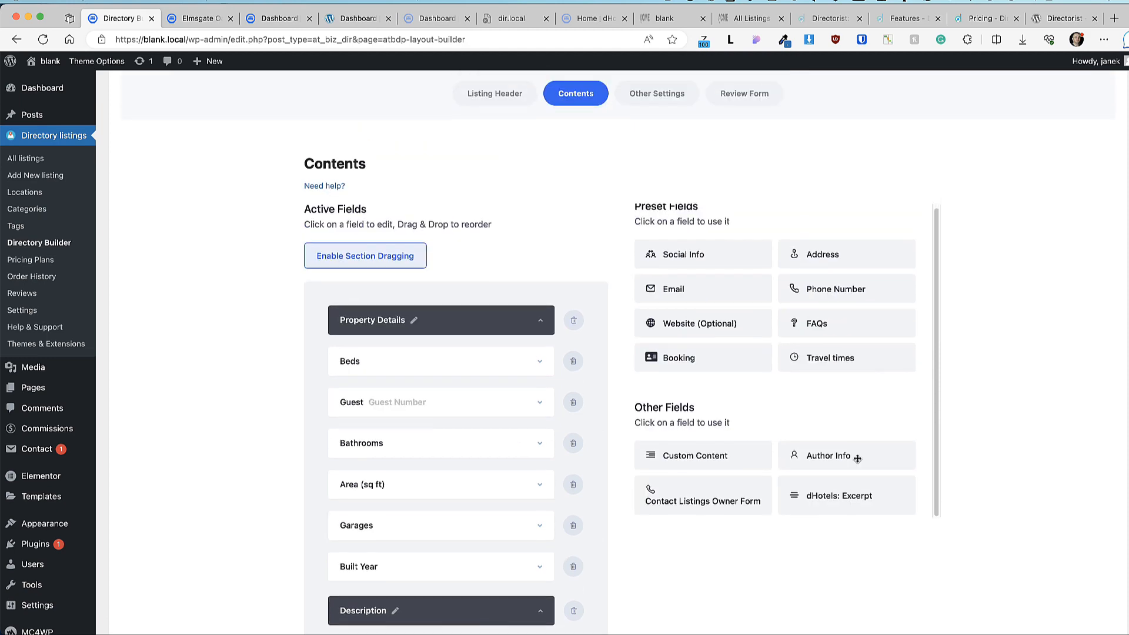
{"action": "scroll", "coordinate": [451, 398], "scroll_direction": "down", "scroll_amount": 5}
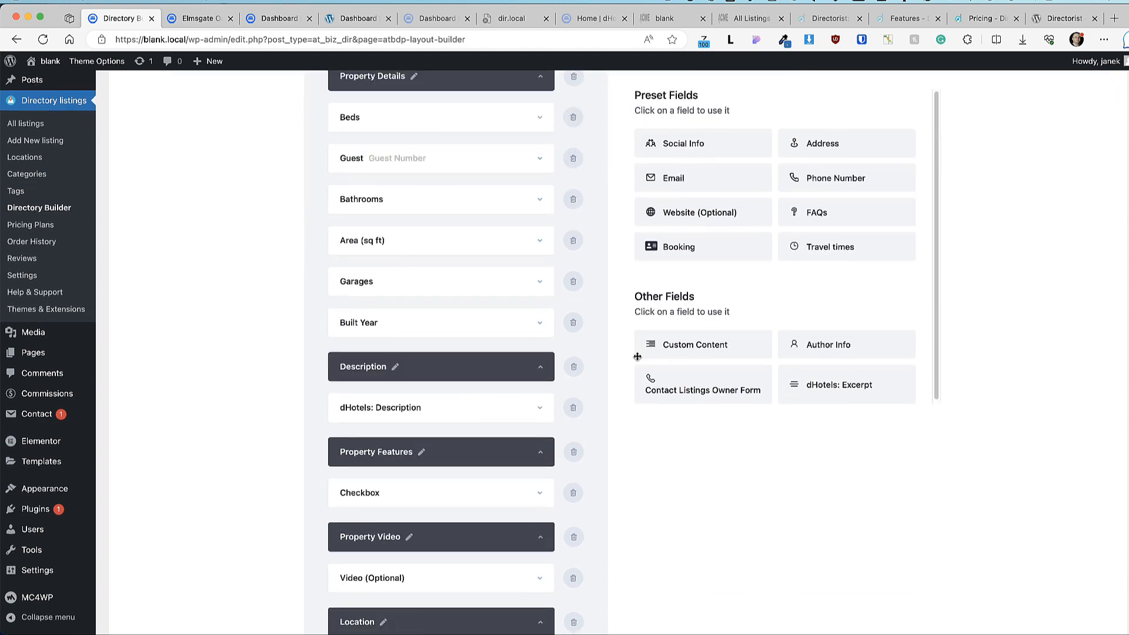
{"action": "left_click_drag", "start_coordinate": [654, 344], "coordinate": [454, 368]}
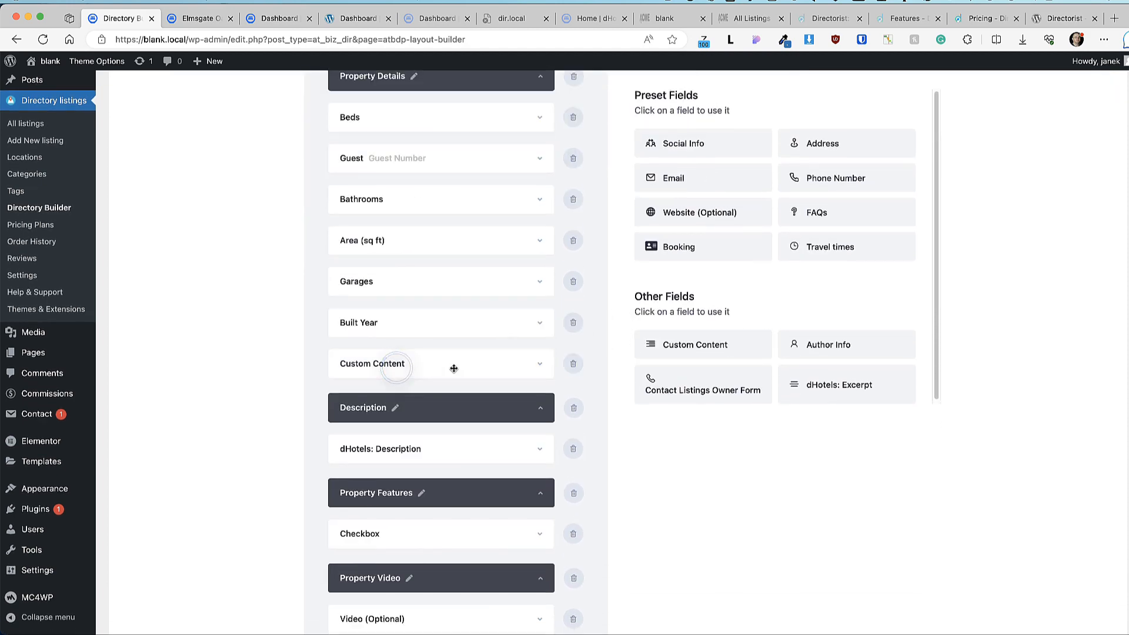
{"action": "left_click", "coordinate": [541, 363]}
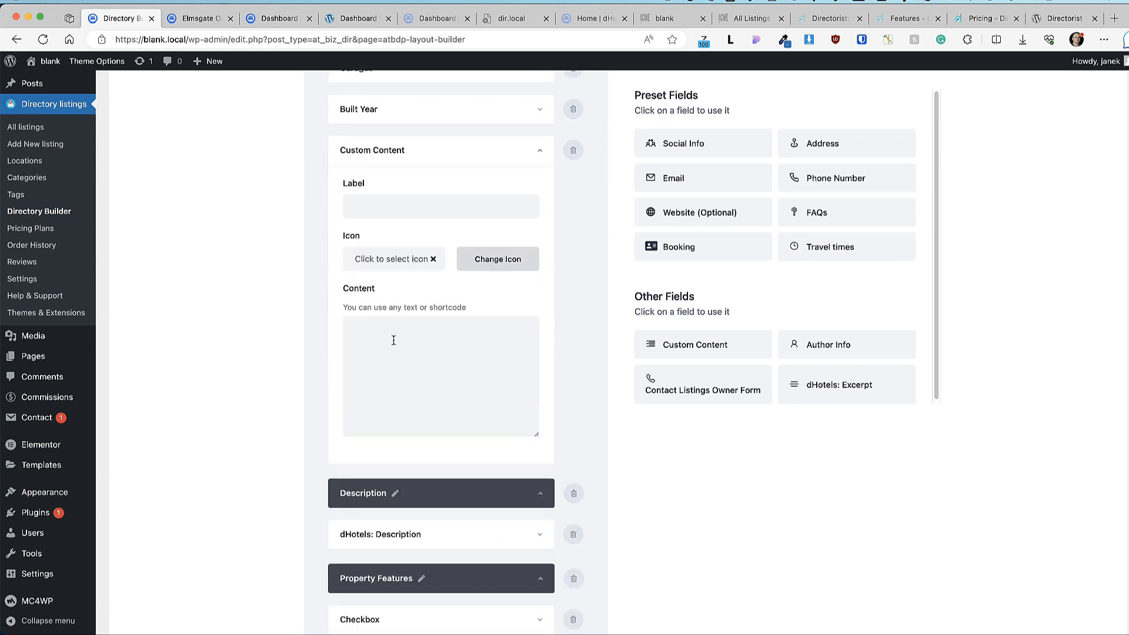
{"action": "left_click", "coordinate": [392, 338]}
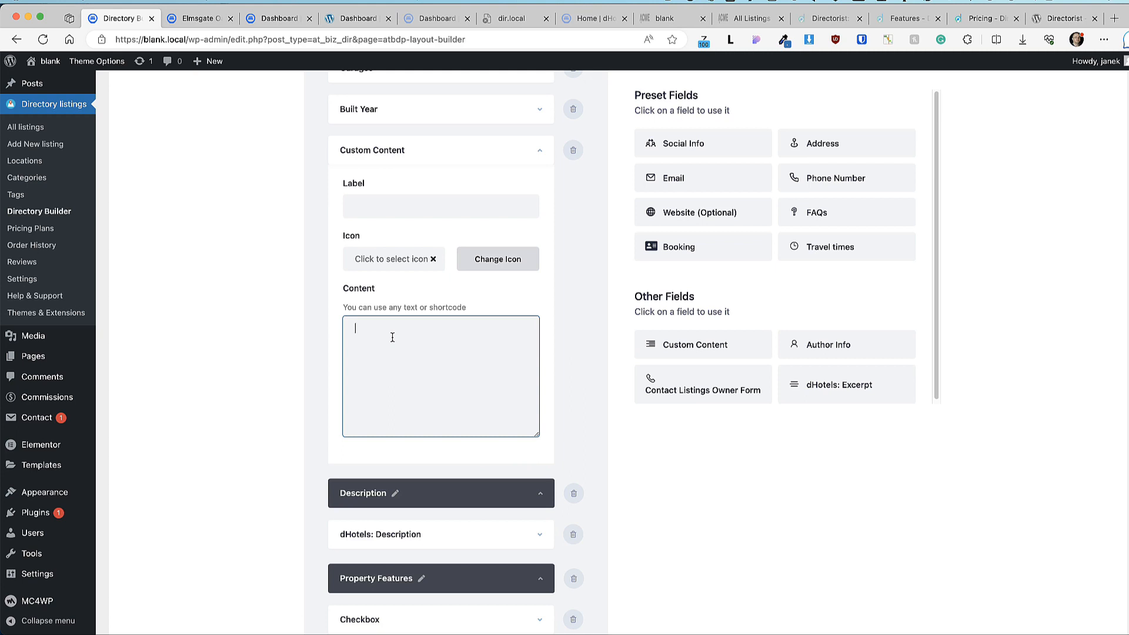
{"action": "left_click", "coordinate": [370, 205]}
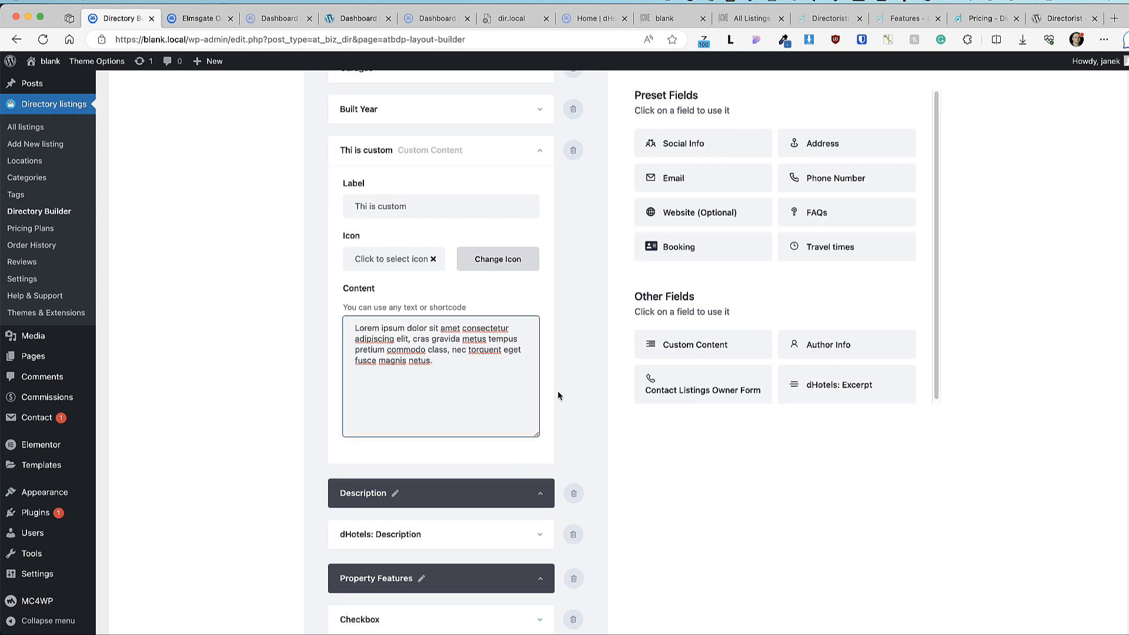
Step: Save the contents layout and reload the Elmsgate Oaklands Hill listing to see the custom row
{"action": "scroll", "coordinate": [557, 390], "scroll_direction": "up", "scroll_amount": 5}
{"action": "left_click_drag", "start_coordinate": [382, 416], "coordinate": [441, 164]}
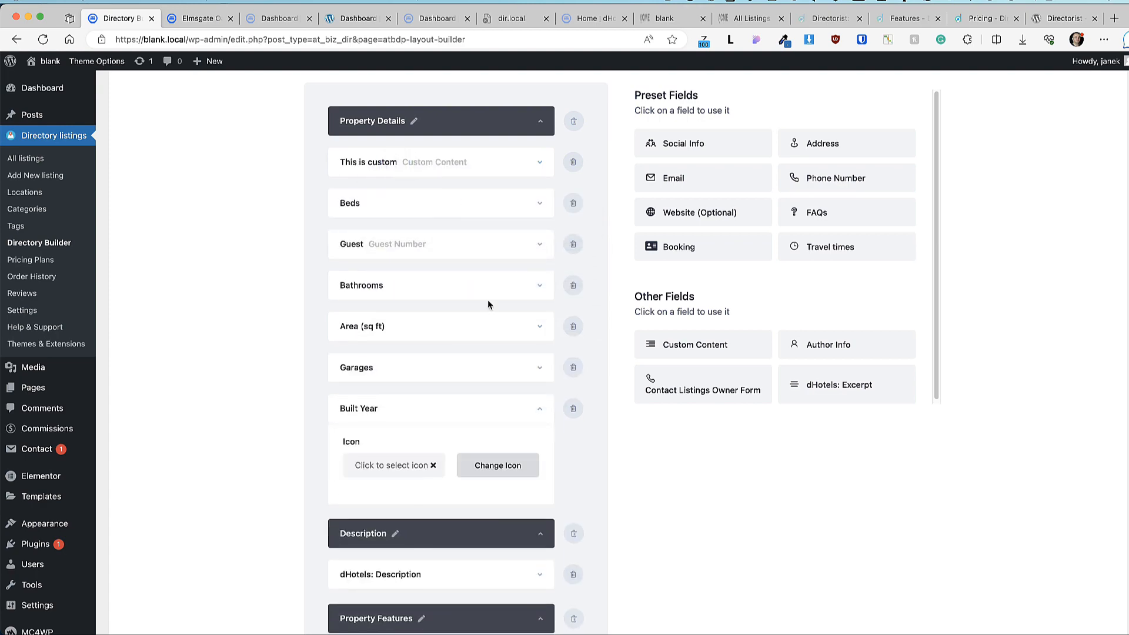
{"action": "scroll", "coordinate": [529, 373], "scroll_direction": "down", "scroll_amount": 10}
{"action": "left_click", "coordinate": [615, 548]}
{"action": "left_click", "coordinate": [203, 18]}
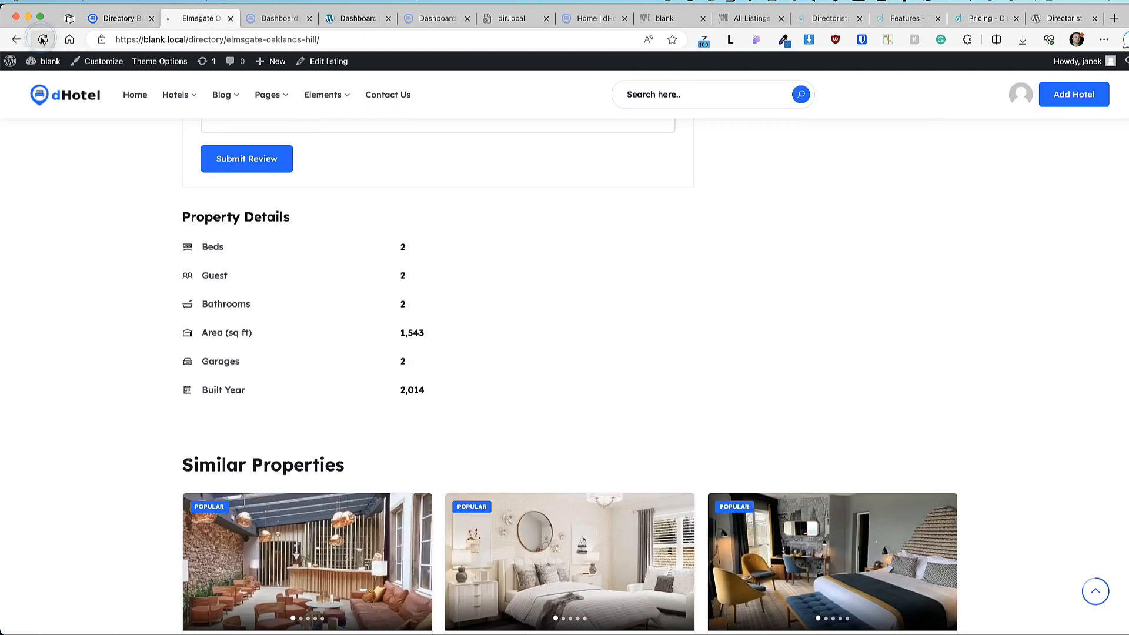
{"action": "left_click", "coordinate": [43, 40]}
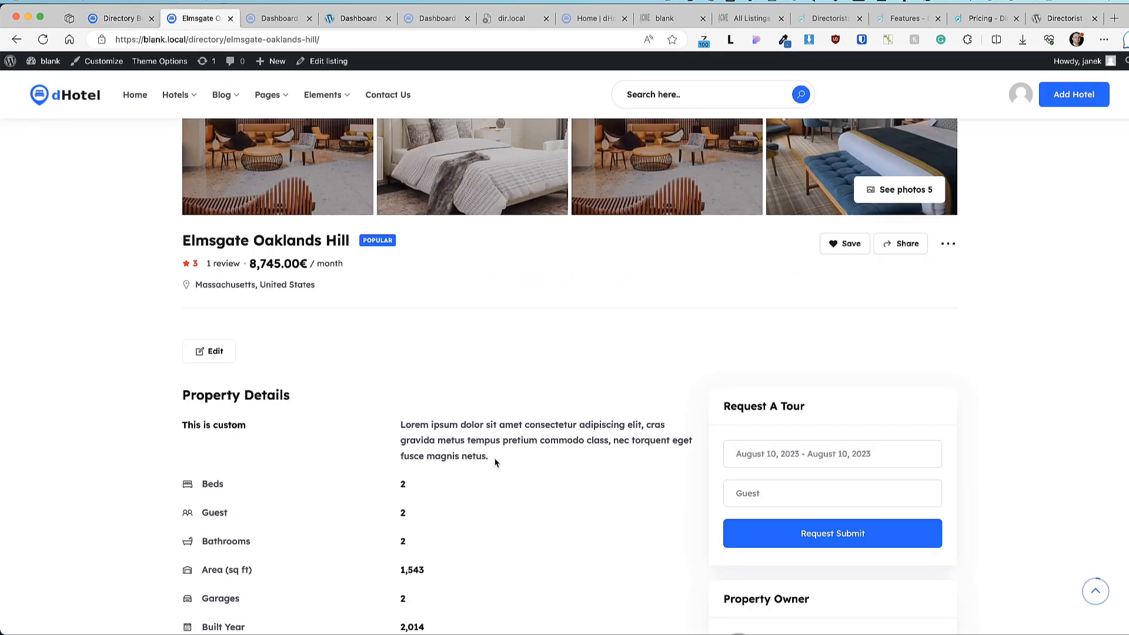
Step: Remove the 'This is custom' row from Property Details and save the layout
{"action": "left_click_drag", "start_coordinate": [493, 459], "coordinate": [419, 424]}
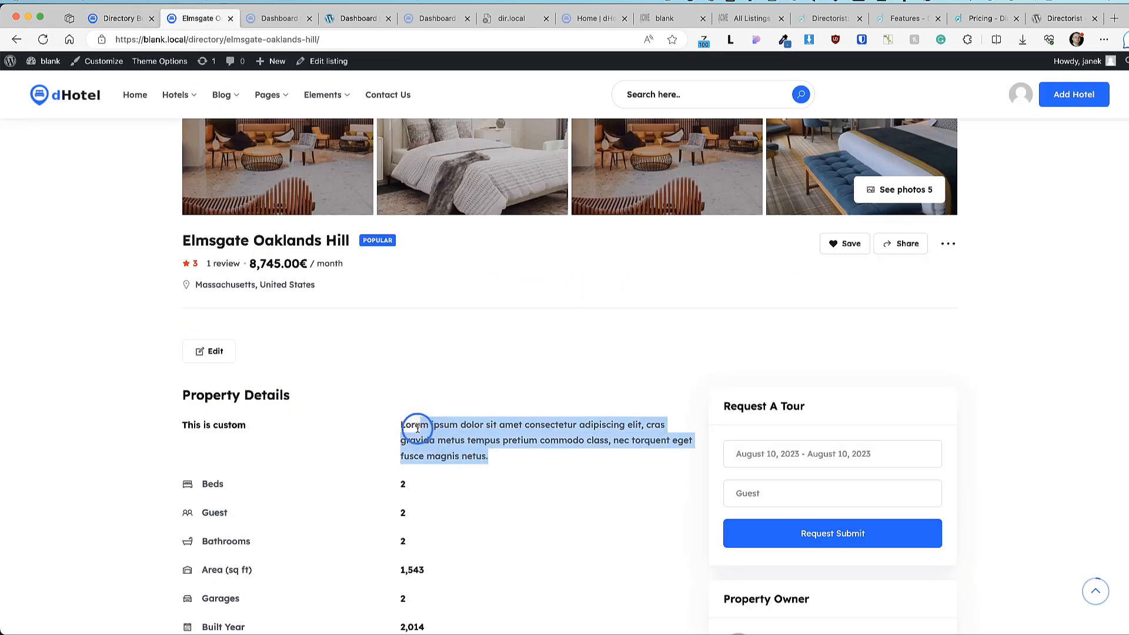
{"action": "scroll", "coordinate": [592, 298], "scroll_direction": "up", "scroll_amount": 2}
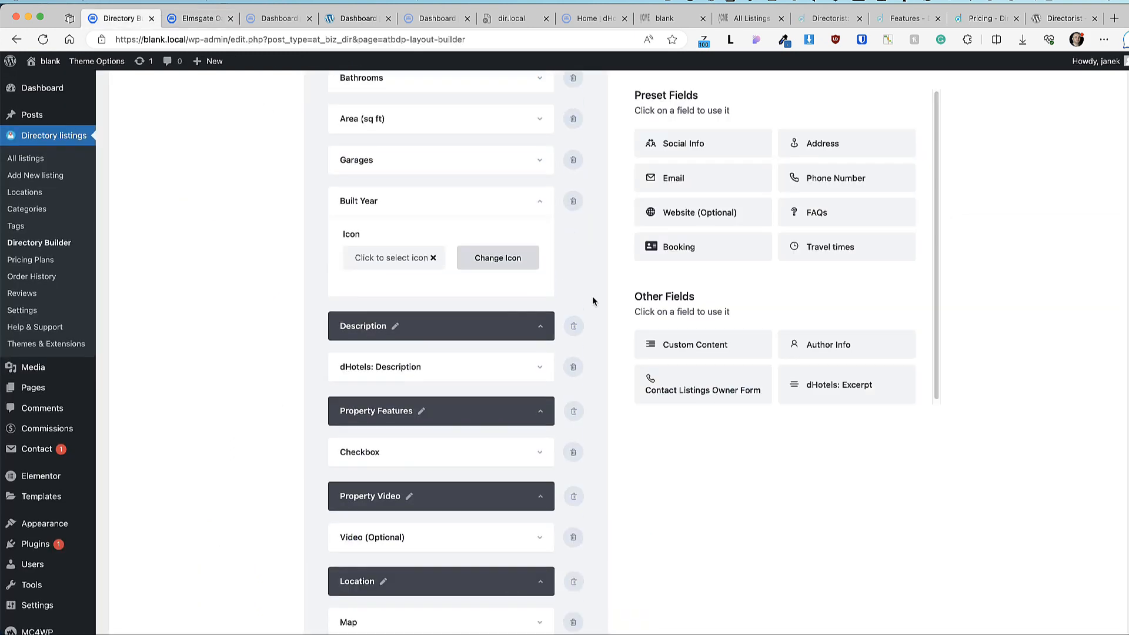
{"action": "scroll", "coordinate": [590, 296], "scroll_direction": "up", "scroll_amount": 6}
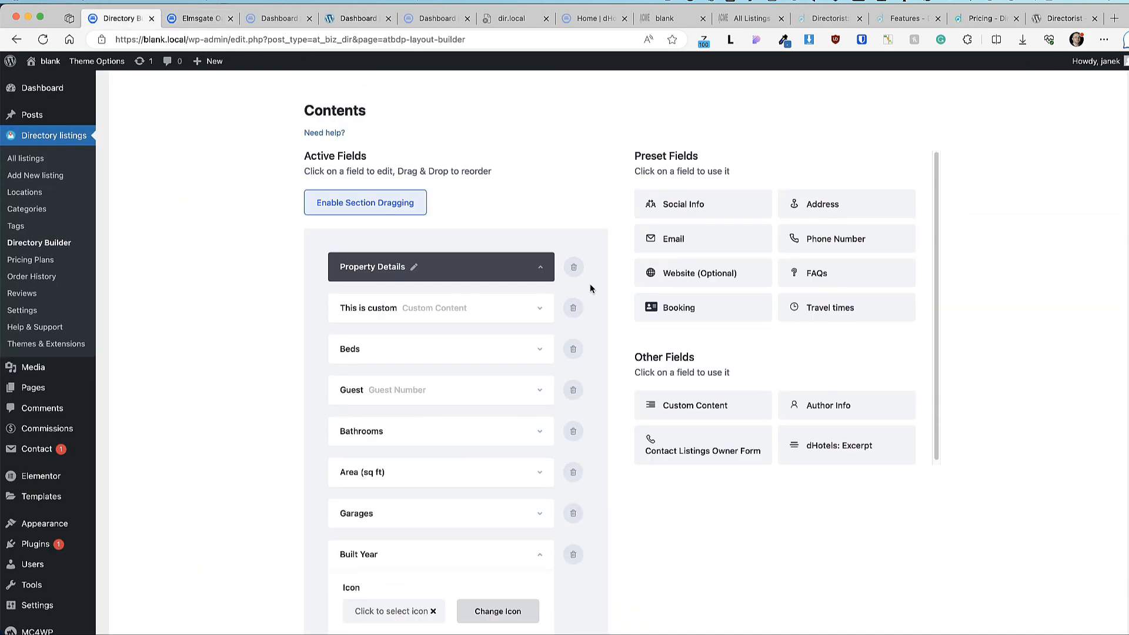
{"action": "scroll", "coordinate": [817, 341], "scroll_direction": "down", "scroll_amount": 1}
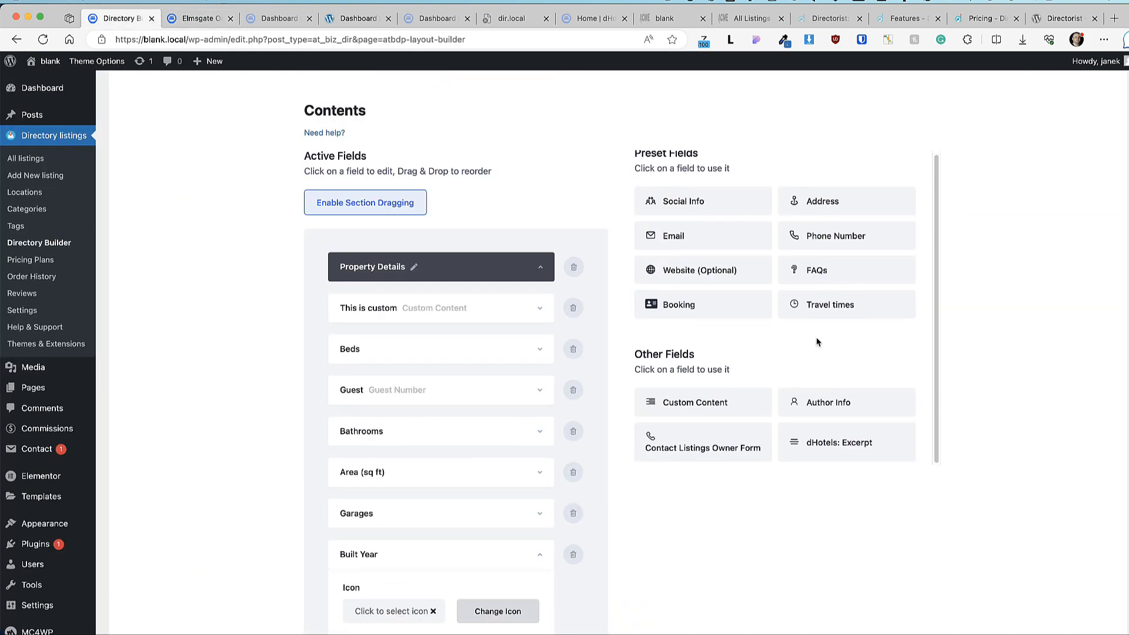
{"action": "scroll", "coordinate": [706, 359], "scroll_direction": "down", "scroll_amount": 3}
{"action": "scroll", "coordinate": [470, 312], "scroll_direction": "up", "scroll_amount": 2}
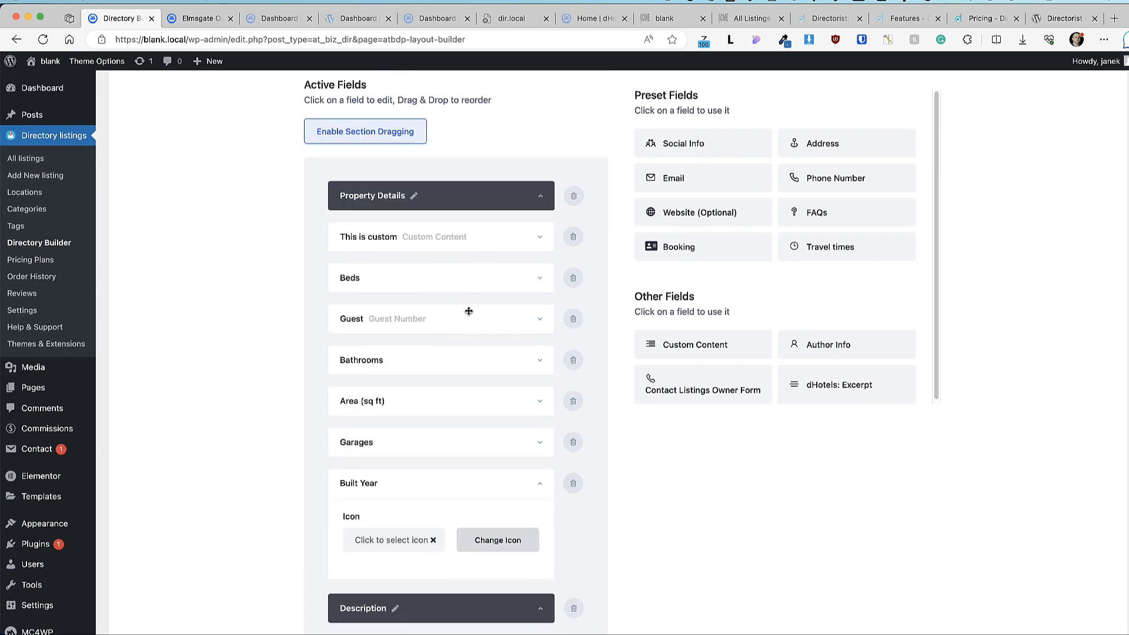
{"action": "left_click", "coordinate": [574, 237]}
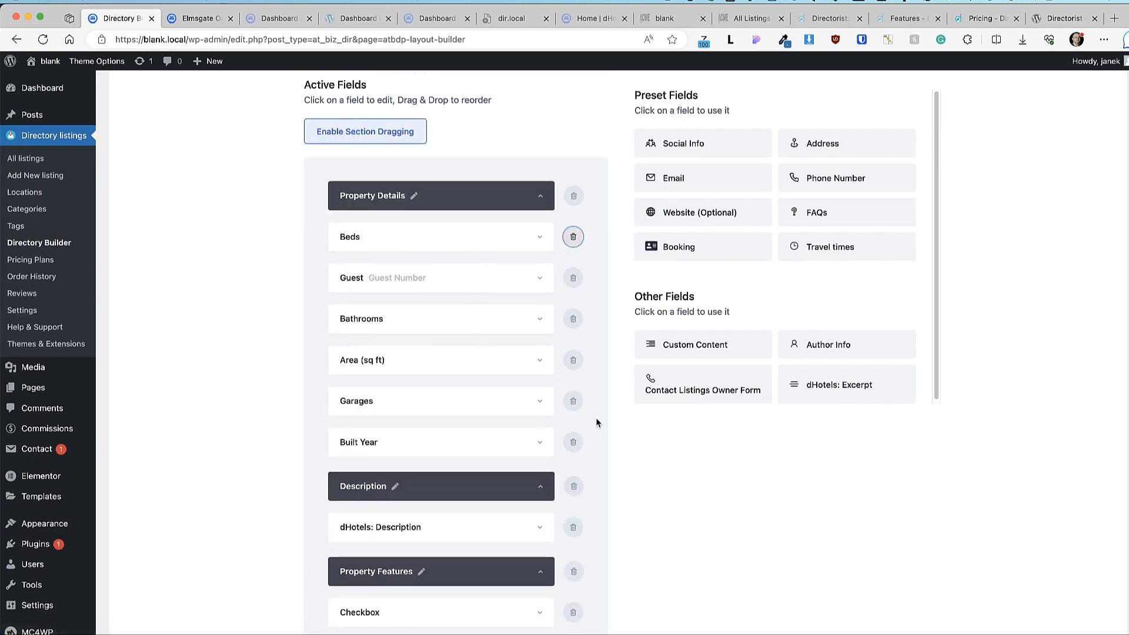
{"action": "scroll", "coordinate": [672, 434], "scroll_direction": "down", "scroll_amount": 6}
{"action": "left_click", "coordinate": [618, 552]}
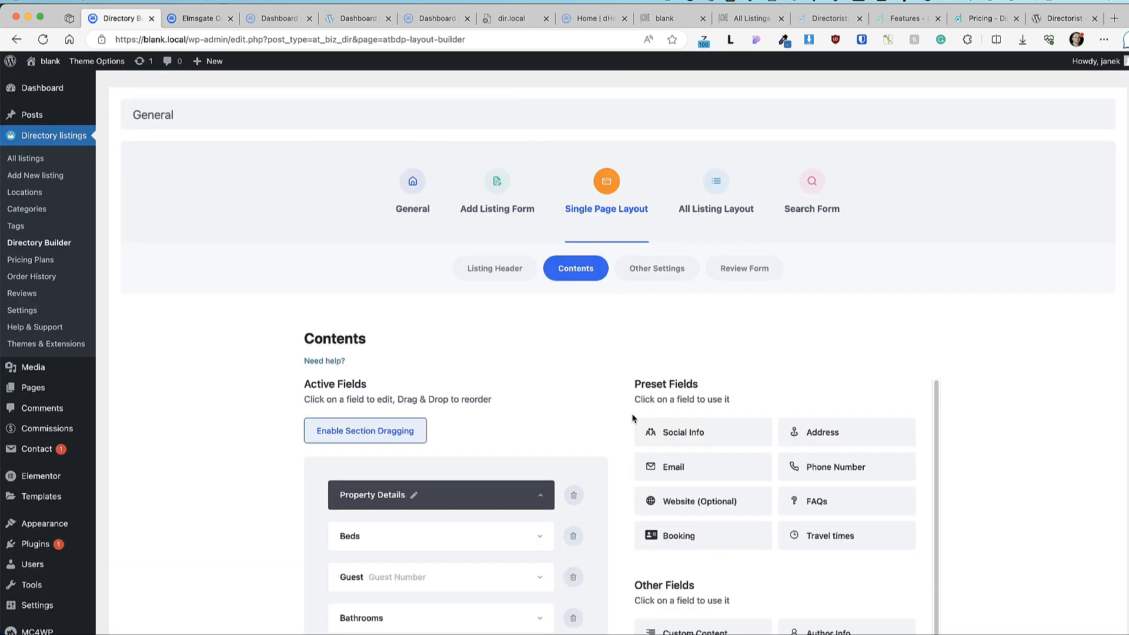
Step: Open the single page's Other Settings and check the Similar Properties section on a listing
{"action": "left_click", "coordinate": [659, 268]}
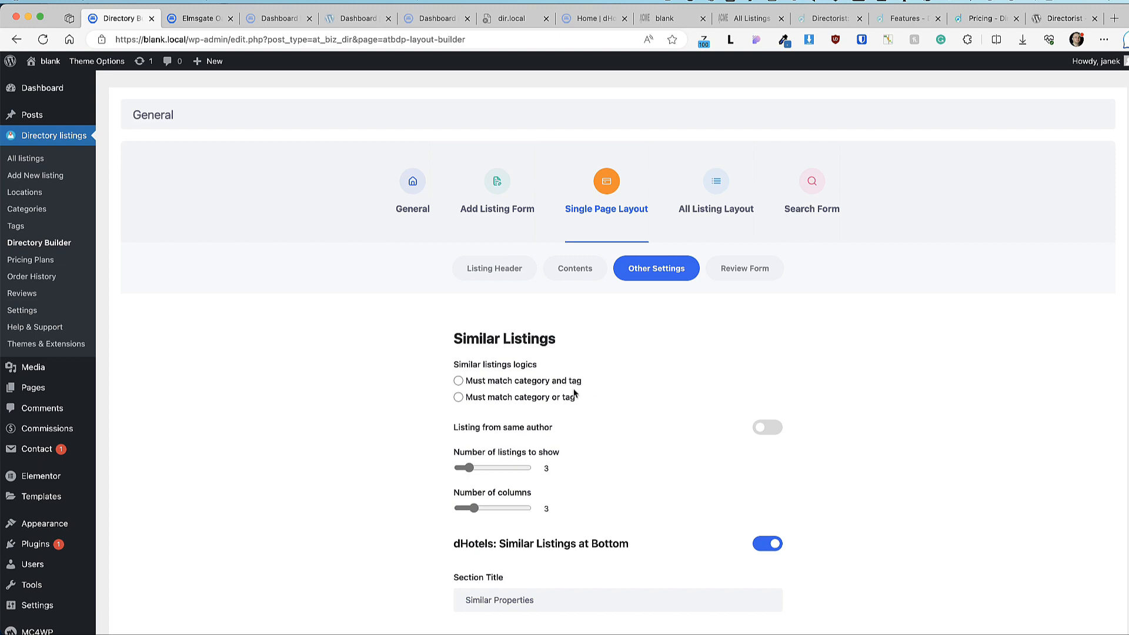
{"action": "scroll", "coordinate": [570, 401], "scroll_direction": "down", "scroll_amount": 3}
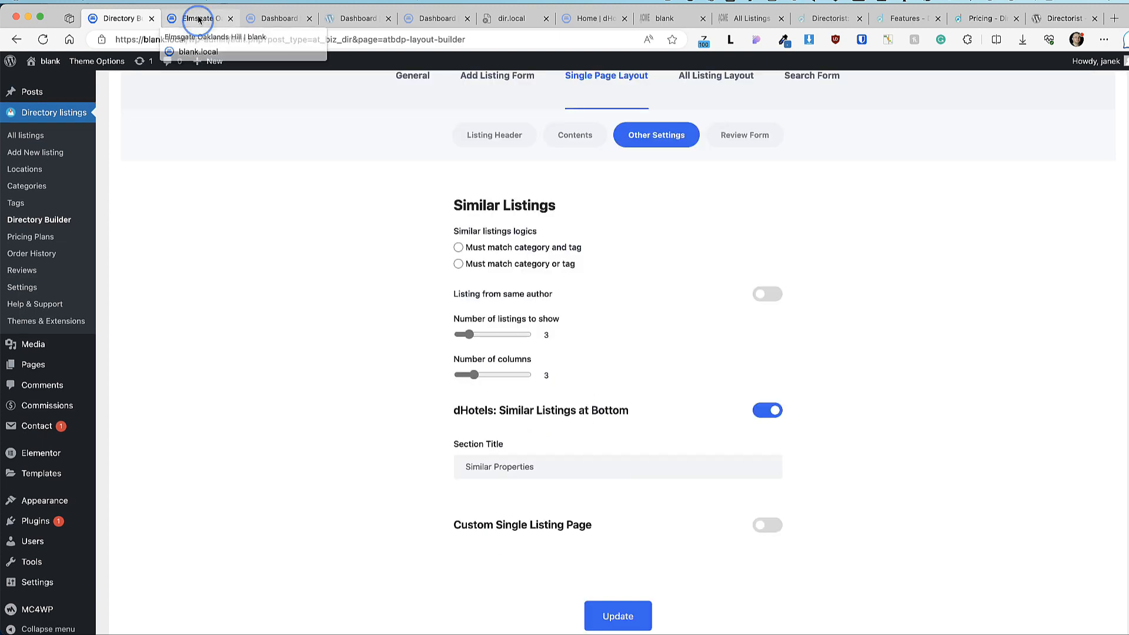
{"action": "left_click", "coordinate": [199, 19]}
{"action": "scroll", "coordinate": [139, 366], "scroll_direction": "down", "scroll_amount": 3}
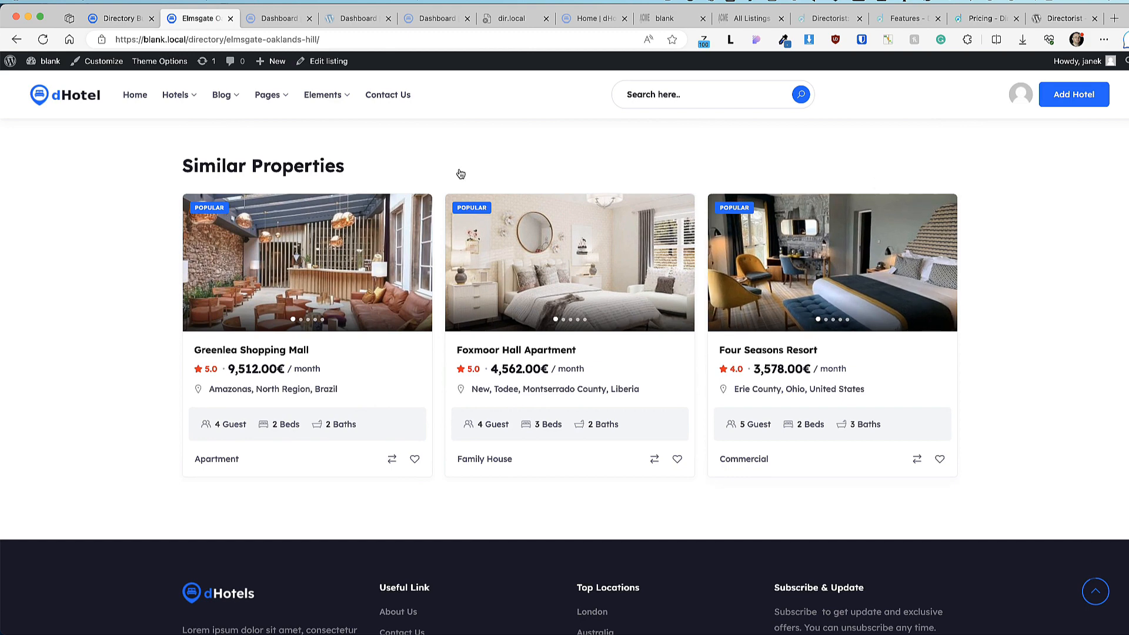
{"action": "left_click", "coordinate": [116, 18]}
{"action": "scroll", "coordinate": [375, 294], "scroll_direction": "down", "scroll_amount": 2}
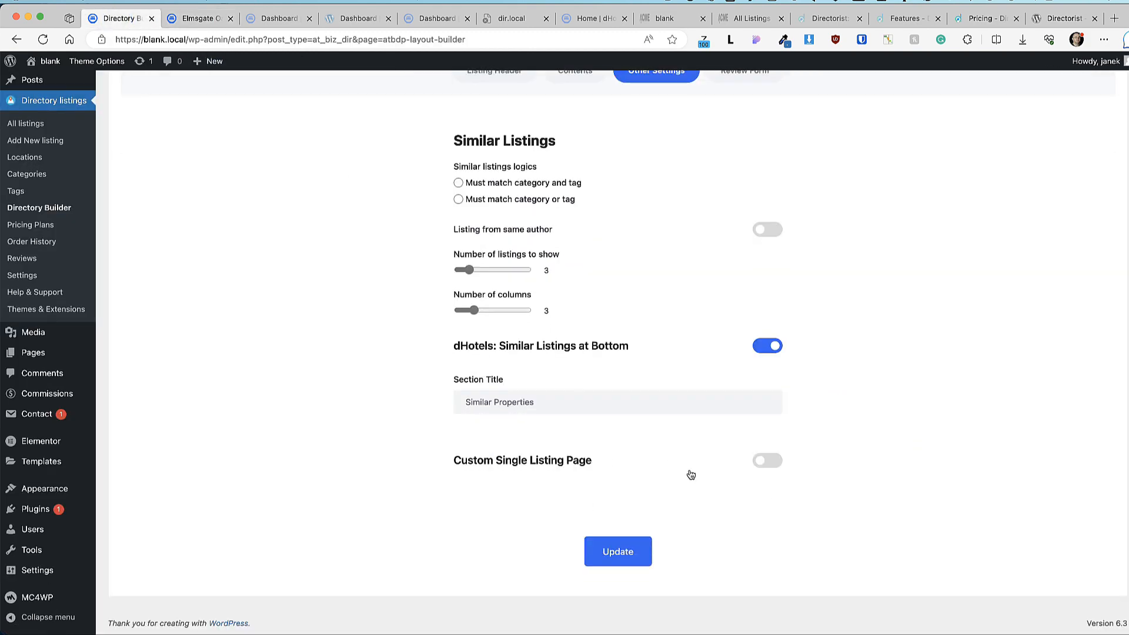
Step: Enable Custom Single Listing Page, save, then generate and copy the single-listing shortcodes
{"action": "left_click", "coordinate": [767, 461]}
{"action": "scroll", "coordinate": [827, 458], "scroll_direction": "down", "scroll_amount": 2}
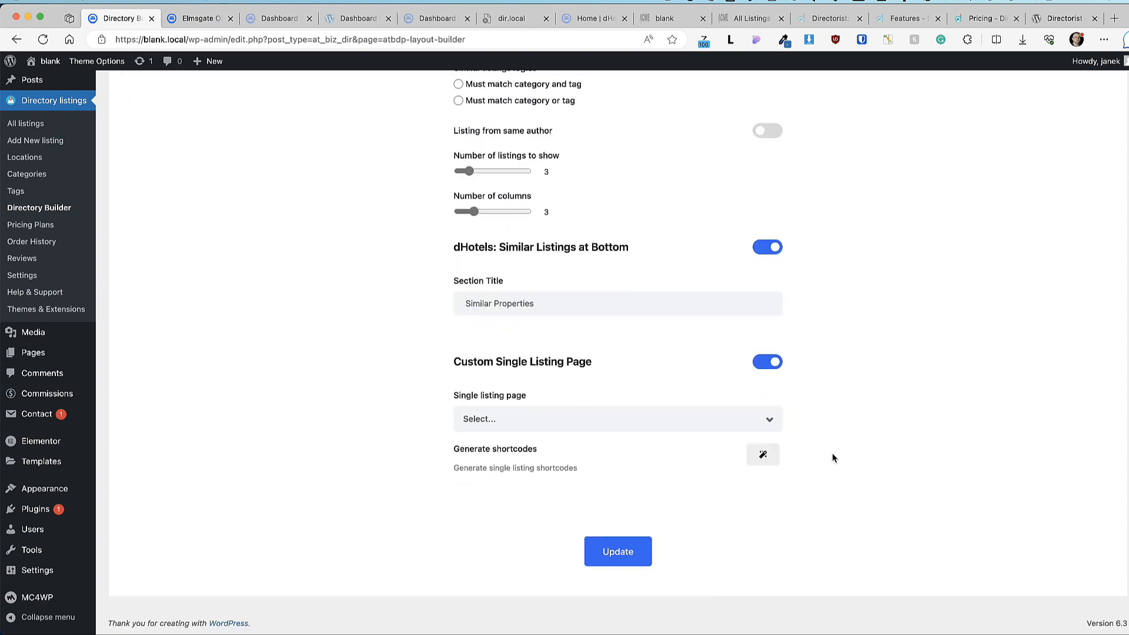
{"action": "left_click", "coordinate": [620, 556]}
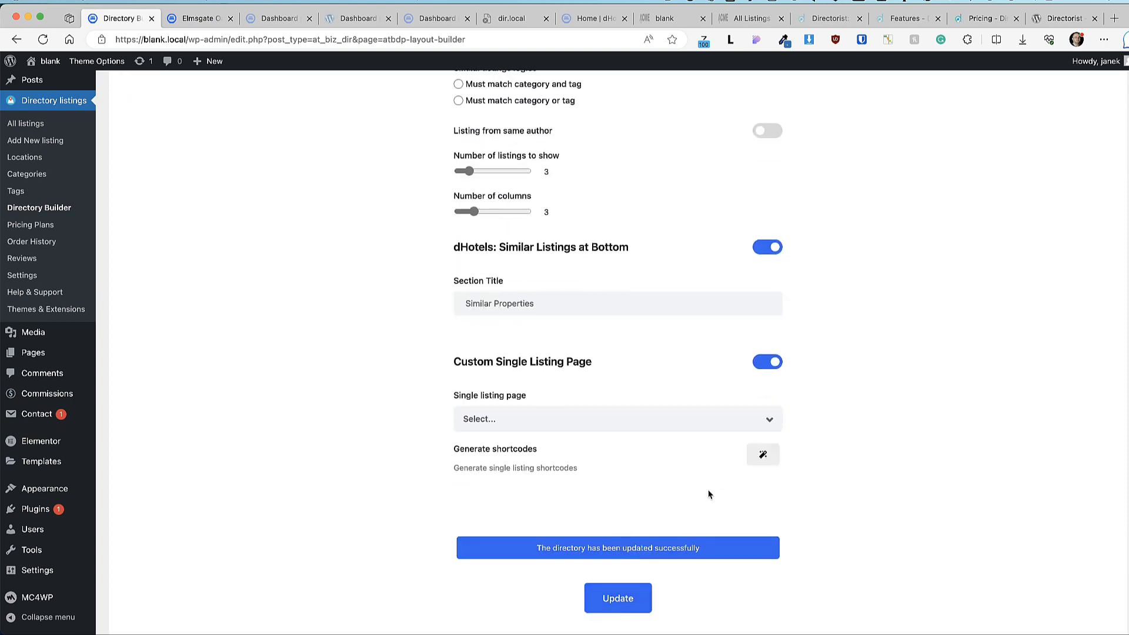
{"action": "left_click", "coordinate": [763, 456]}
{"action": "scroll", "coordinate": [824, 435], "scroll_direction": "down", "scroll_amount": 4}
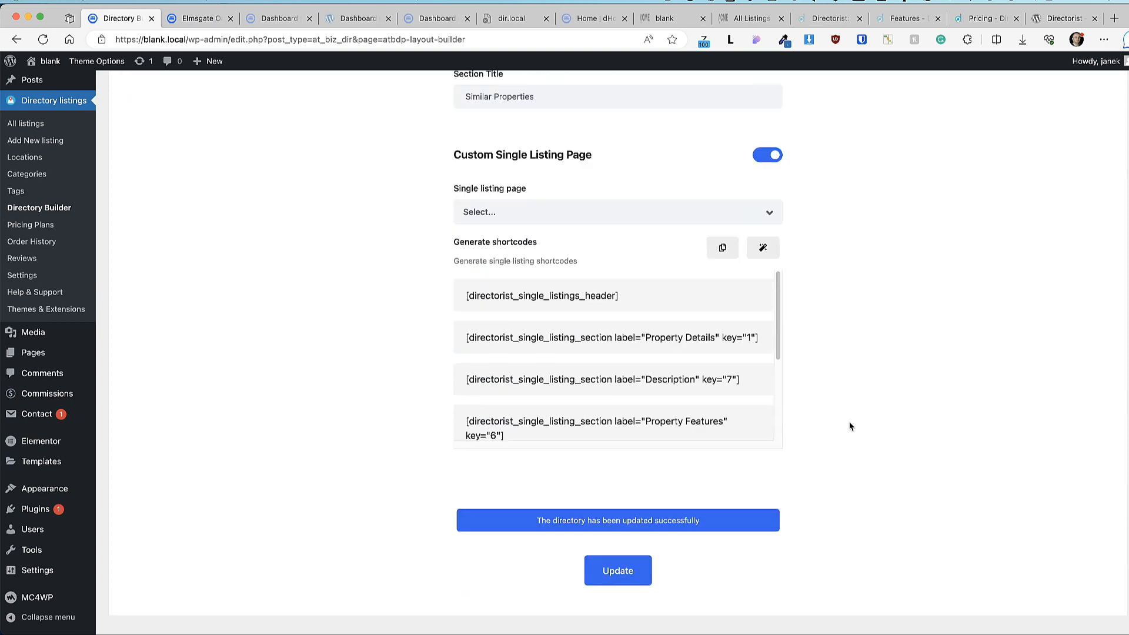
{"action": "left_click", "coordinate": [723, 246]}
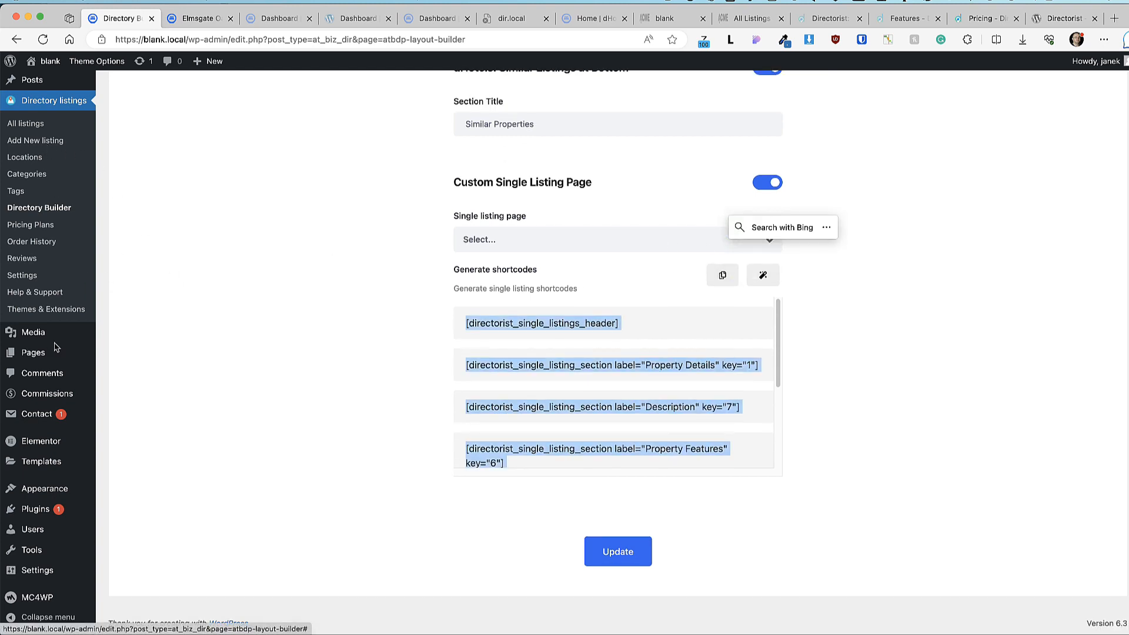
{"action": "mouse_move", "coordinate": [33, 352]}
{"action": "middle_click", "coordinate": [120, 367]}
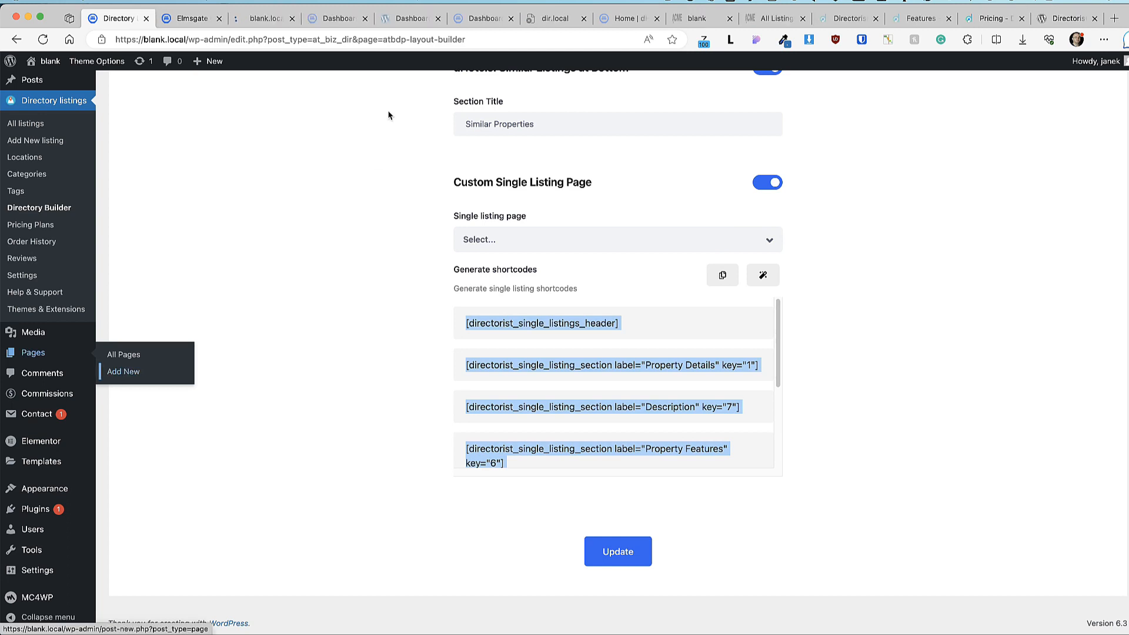
Step: Title the new page 'Single listings page' and update the two-column shortcode Single listing page
{"action": "left_click", "coordinate": [238, 20]}
{"action": "type", "text": "S"}
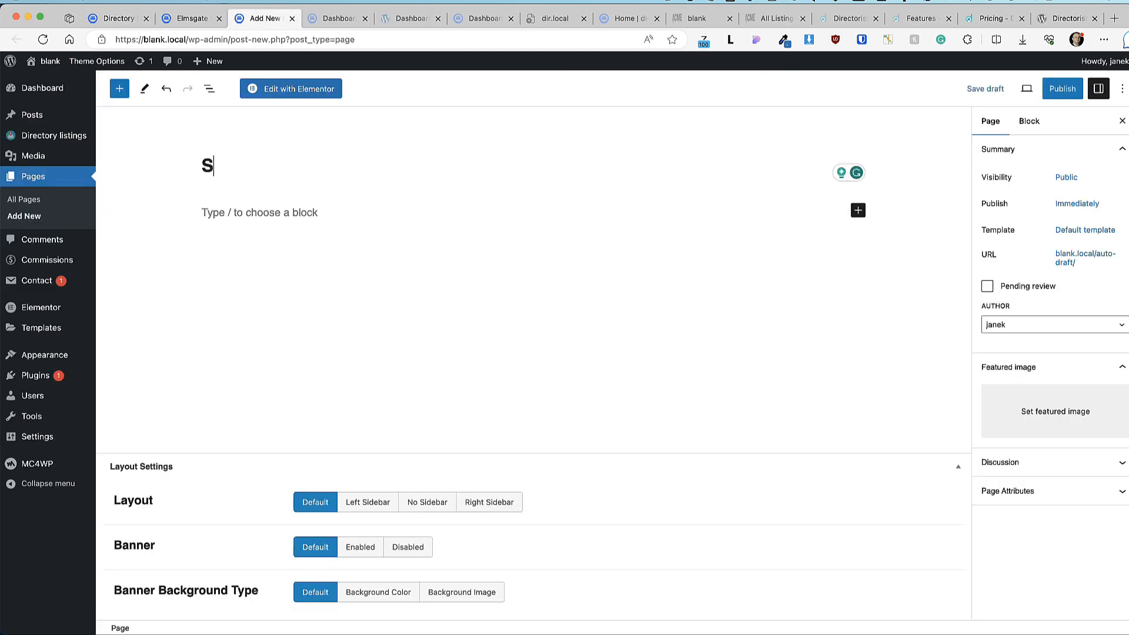
{"action": "type", "text": "ingle listings pa"}
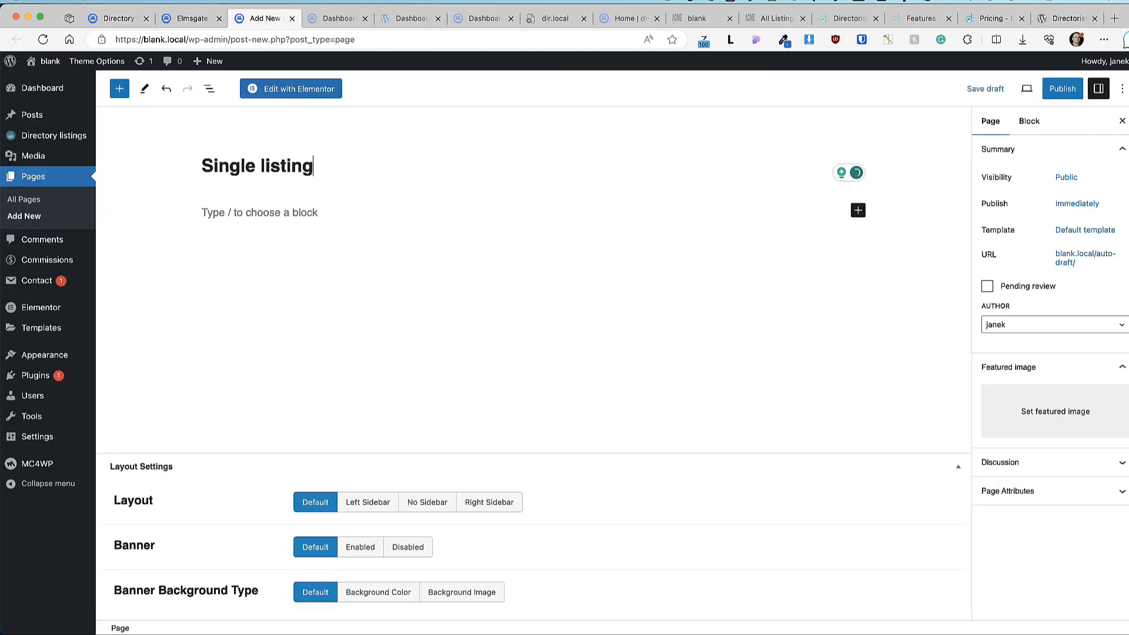
{"action": "type", "text": "ge"}
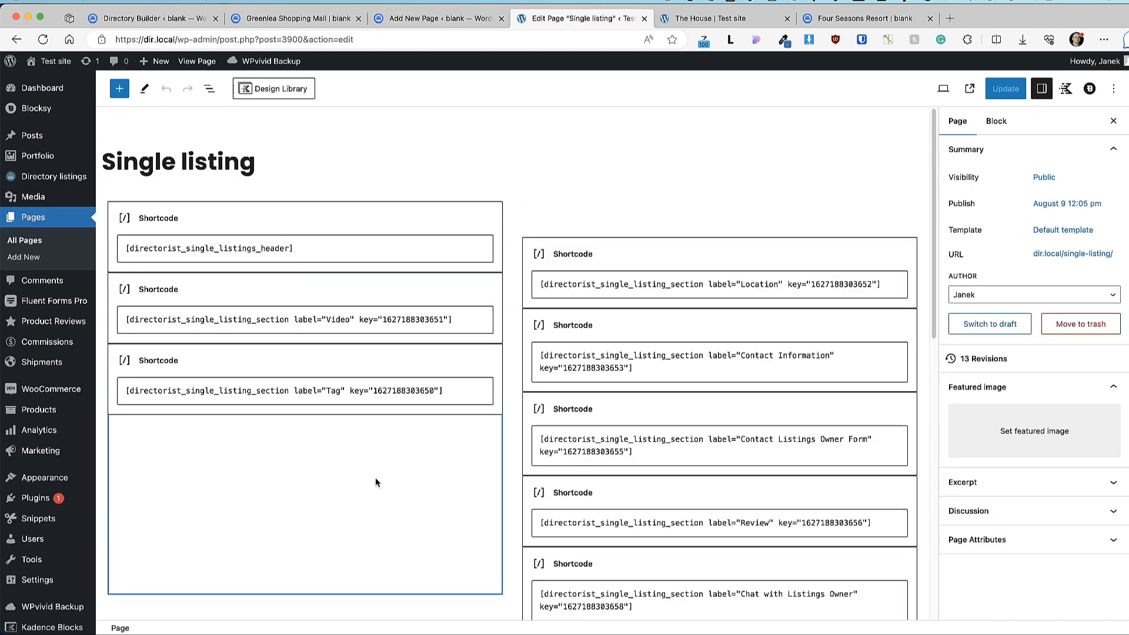
{"action": "left_click", "coordinate": [344, 465]}
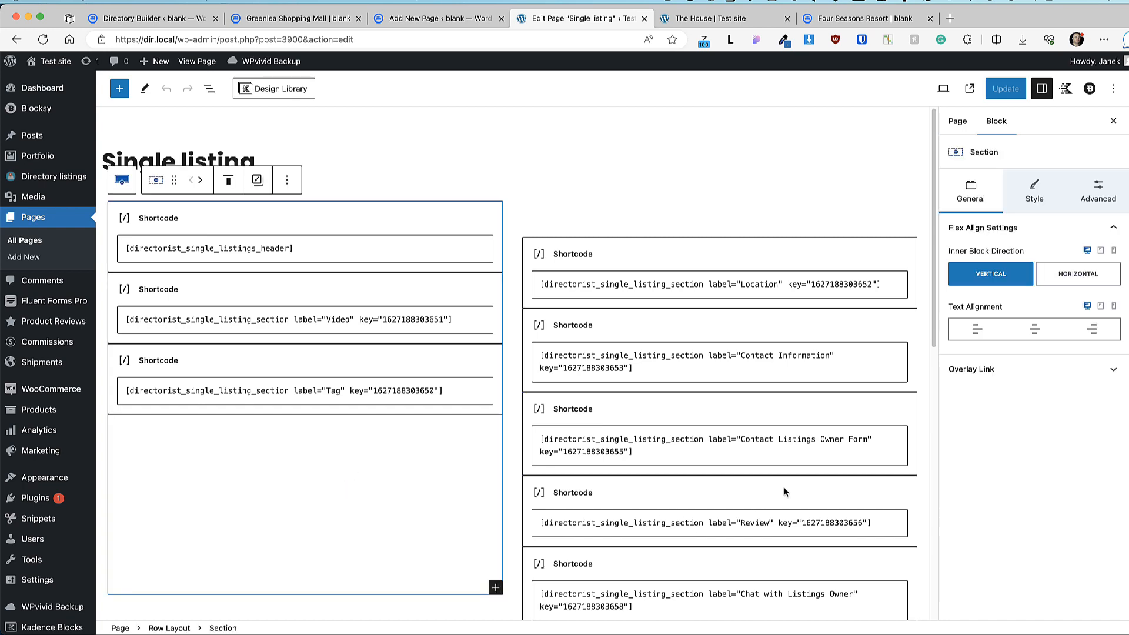
{"action": "left_click", "coordinate": [664, 219]}
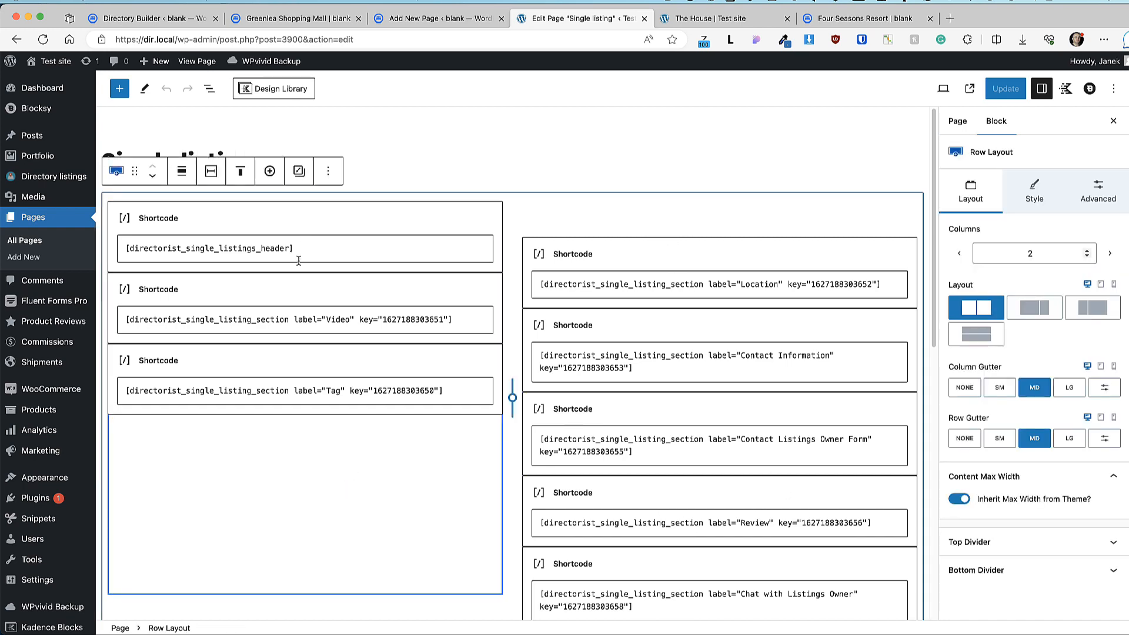
{"action": "scroll", "coordinate": [698, 474], "scroll_direction": "down", "scroll_amount": 5}
{"action": "scroll", "coordinate": [699, 474], "scroll_direction": "up", "scroll_amount": 5}
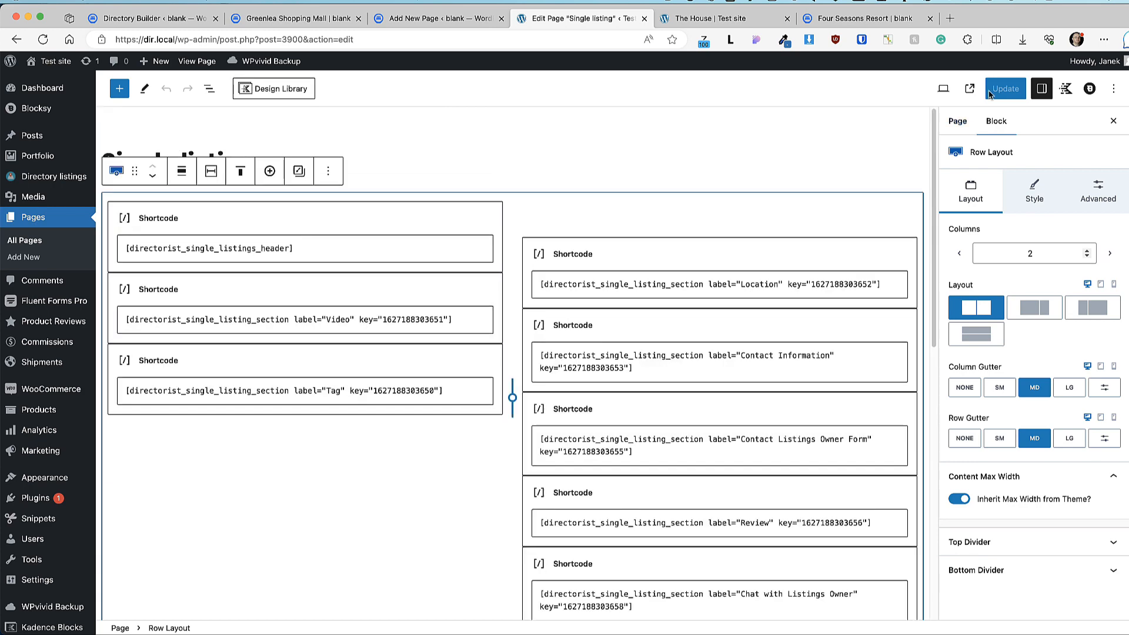
{"action": "left_click", "coordinate": [1006, 89]}
{"action": "left_click", "coordinate": [708, 22]}
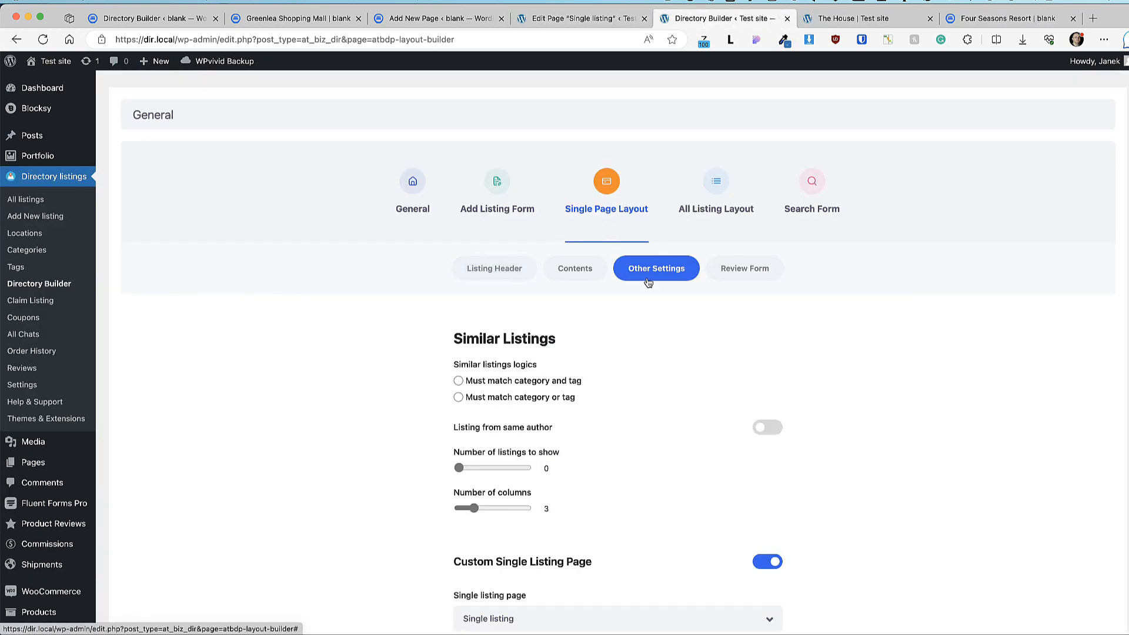
Step: Turn Custom Single Listing Page off and save, then save again with it on
{"action": "scroll", "coordinate": [656, 285], "scroll_direction": "down", "scroll_amount": 5}
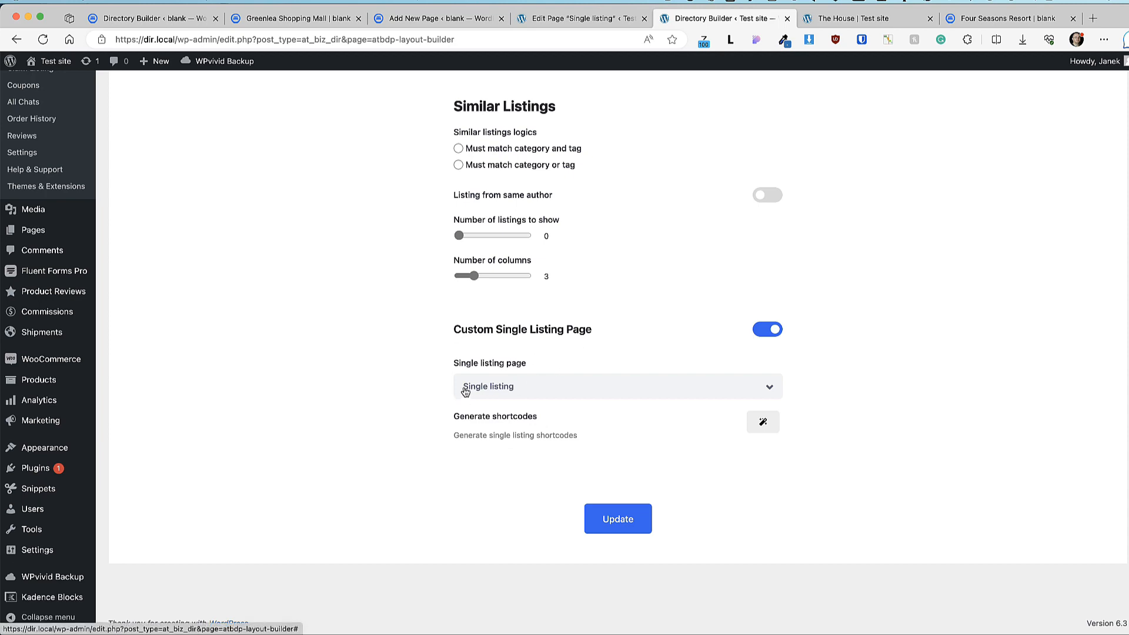
{"action": "left_click", "coordinate": [768, 329]}
{"action": "left_click", "coordinate": [622, 422]}
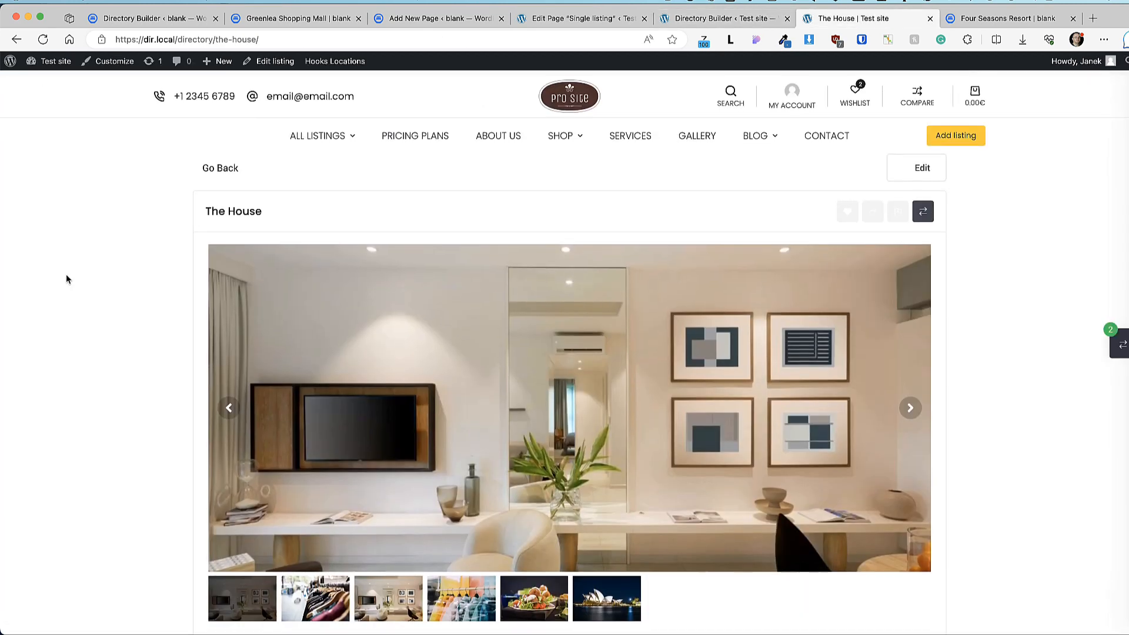
{"action": "scroll", "coordinate": [68, 274], "scroll_direction": "down", "scroll_amount": 5}
{"action": "scroll", "coordinate": [73, 270], "scroll_direction": "up", "scroll_amount": 3}
{"action": "scroll", "coordinate": [72, 272], "scroll_direction": "up", "scroll_amount": 3}
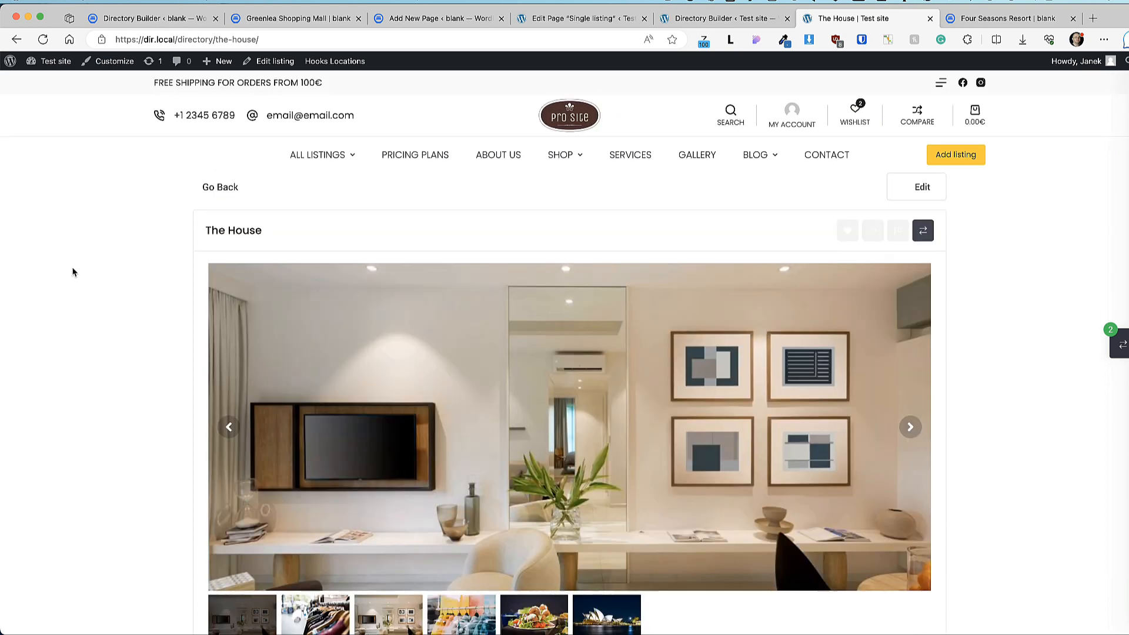
{"action": "left_click", "coordinate": [713, 20]}
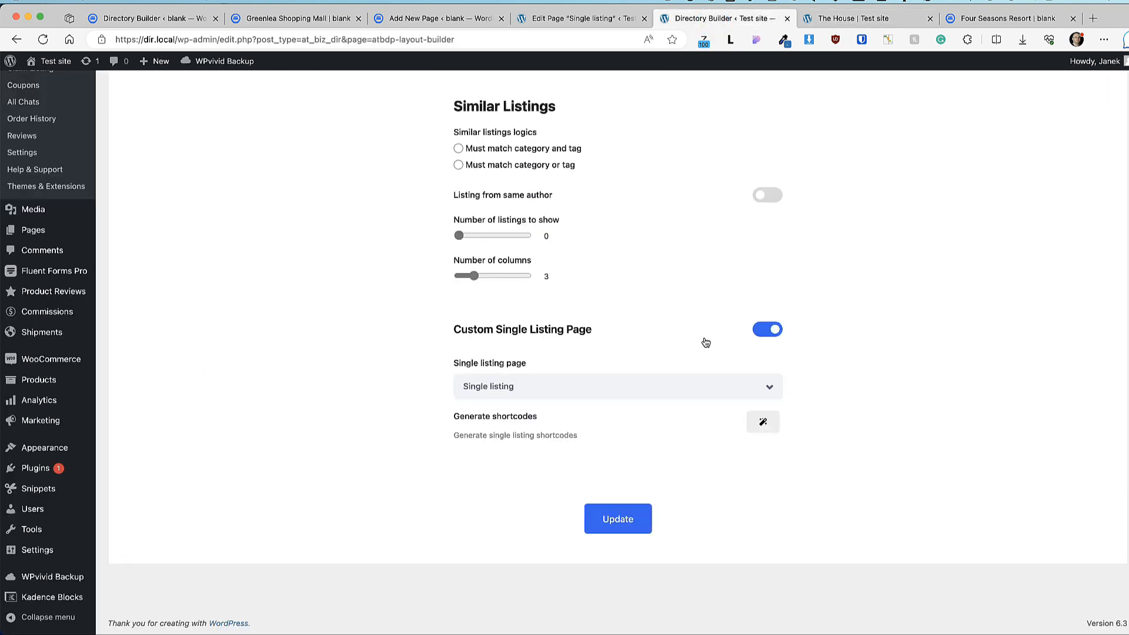
{"action": "left_click", "coordinate": [618, 519]}
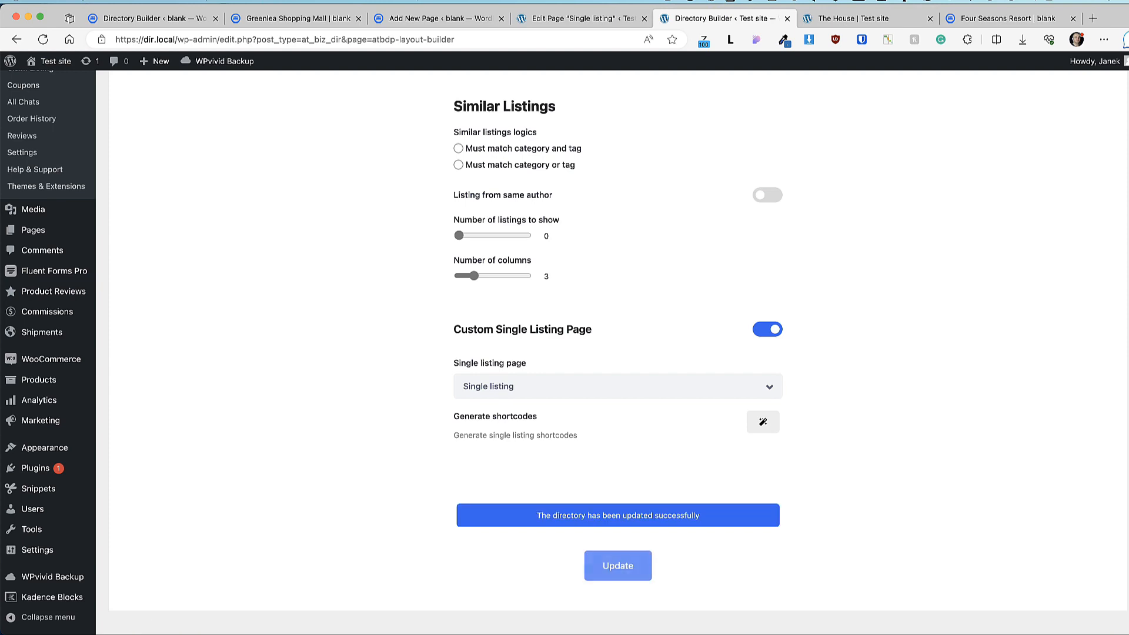
Step: Reload The House listing to view its two-column layout with the Location map
{"action": "left_click", "coordinate": [853, 19]}
{"action": "left_click", "coordinate": [42, 40]}
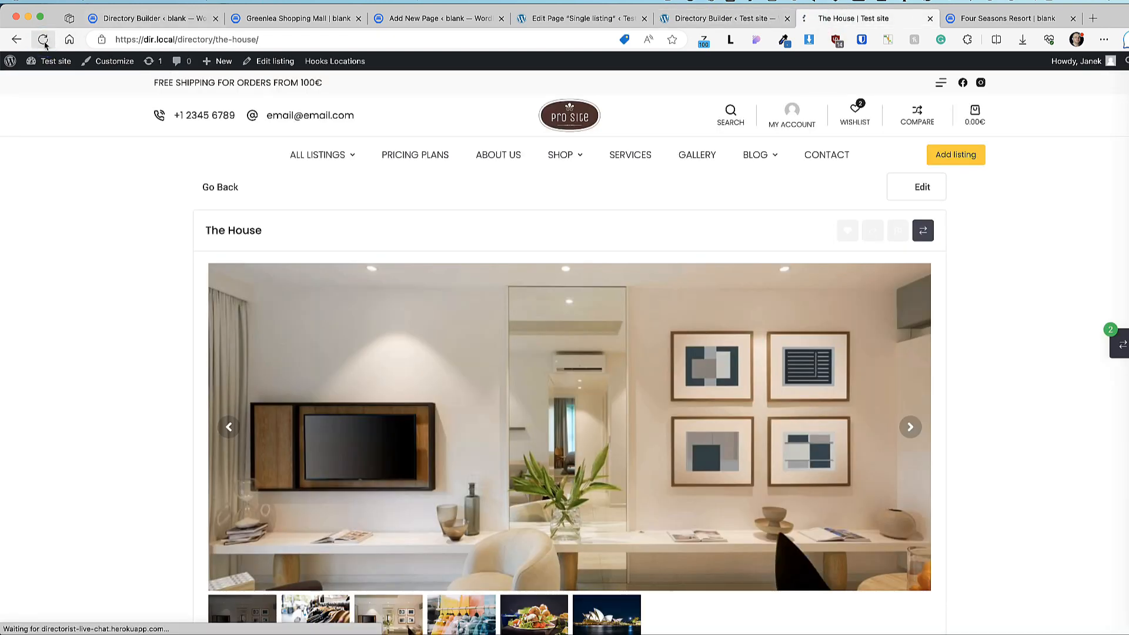
{"action": "scroll", "coordinate": [100, 409], "scroll_direction": "down", "scroll_amount": 5}
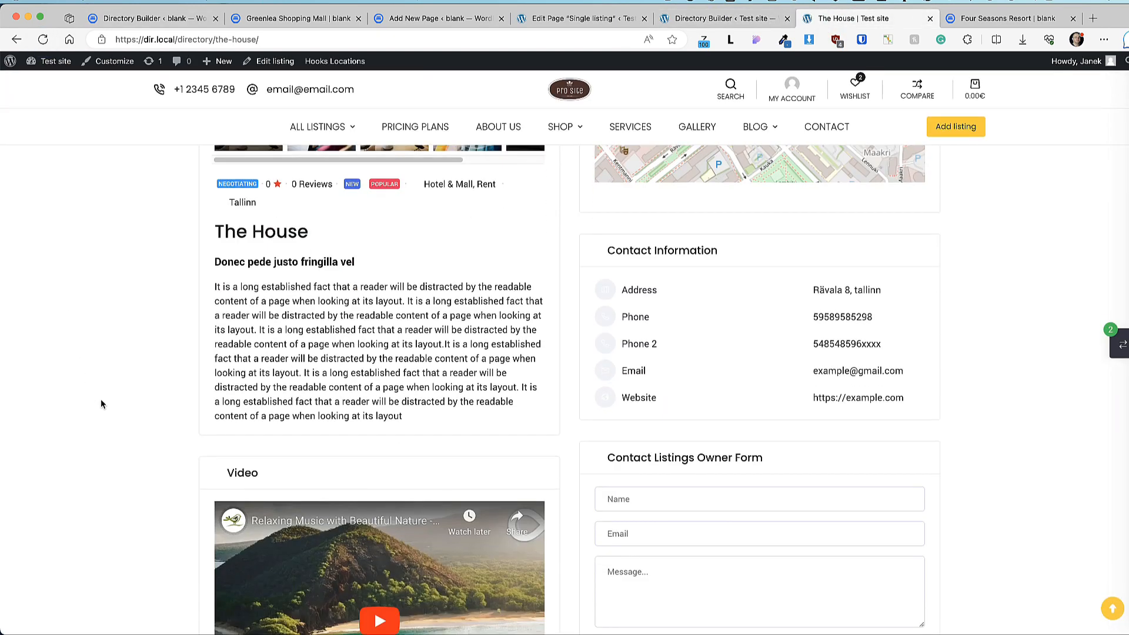
{"action": "scroll", "coordinate": [101, 404], "scroll_direction": "down", "scroll_amount": 3}
{"action": "scroll", "coordinate": [100, 400], "scroll_direction": "down", "scroll_amount": 5}
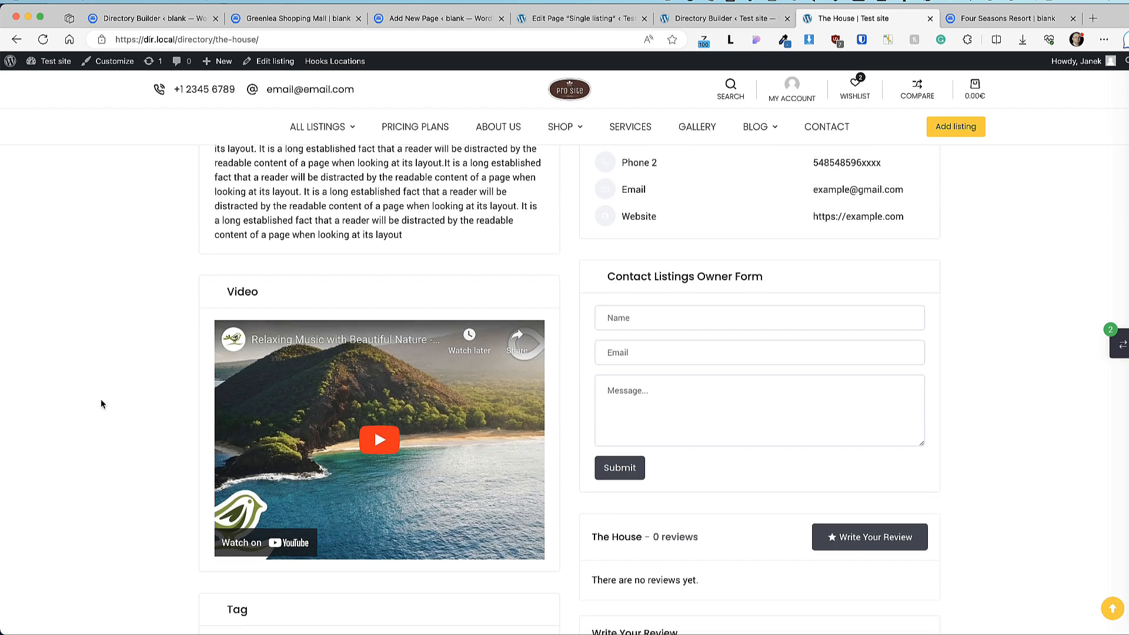
{"action": "scroll", "coordinate": [101, 400], "scroll_direction": "up", "scroll_amount": 15}
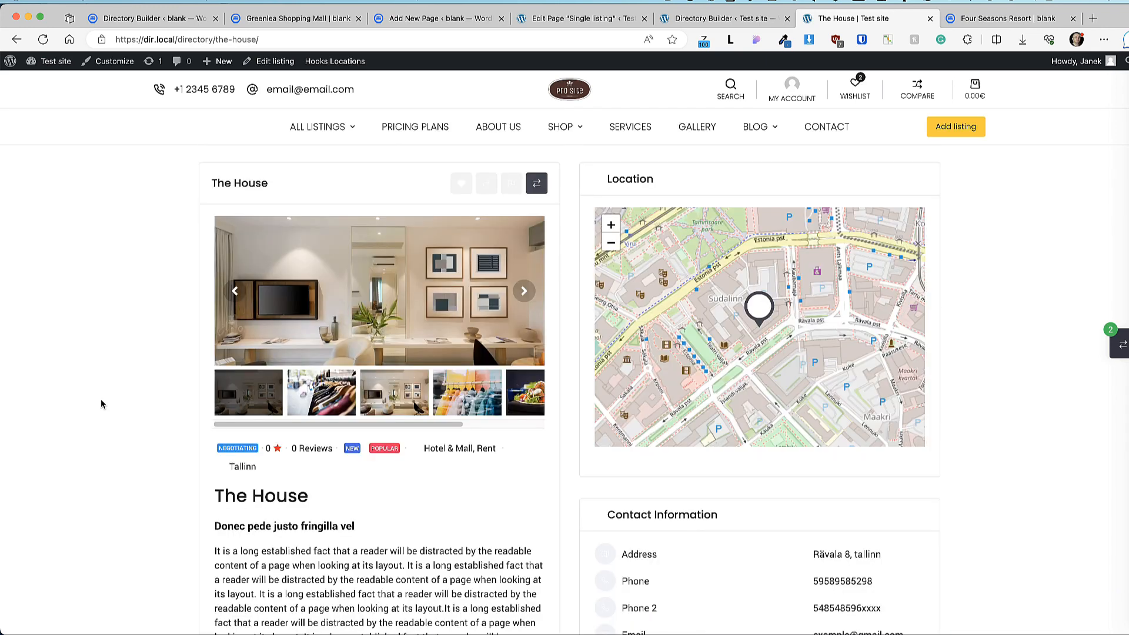
{"action": "left_click", "coordinate": [133, 18]}
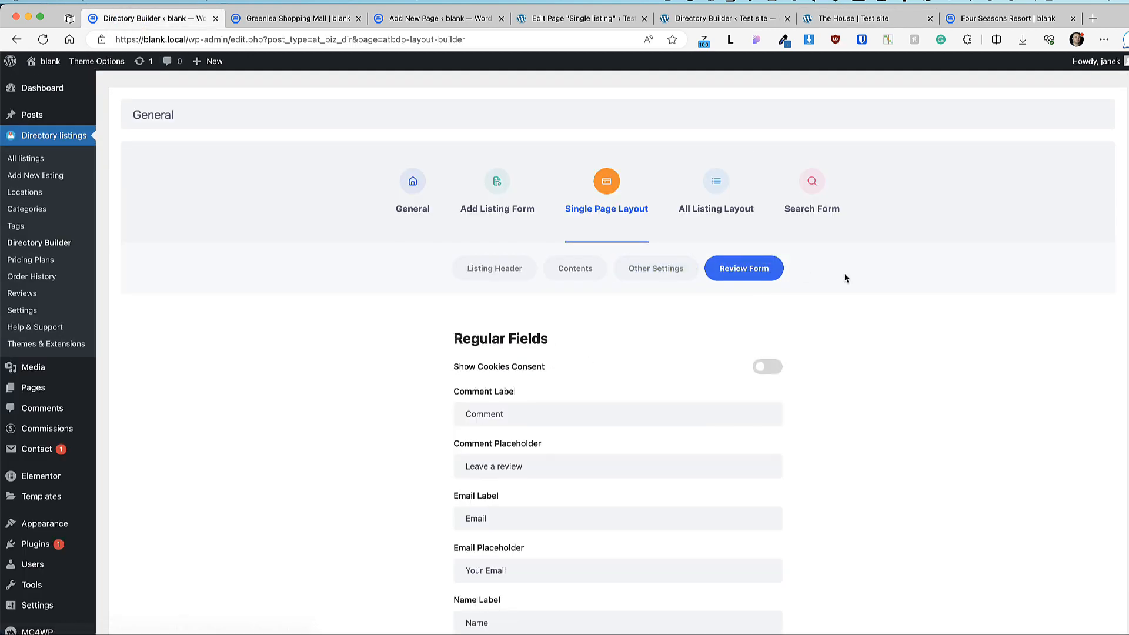
Step: Open the grid listing card builder and compare it with the hotel listings page on the site
{"action": "scroll", "coordinate": [768, 371], "scroll_direction": "down", "scroll_amount": 4}
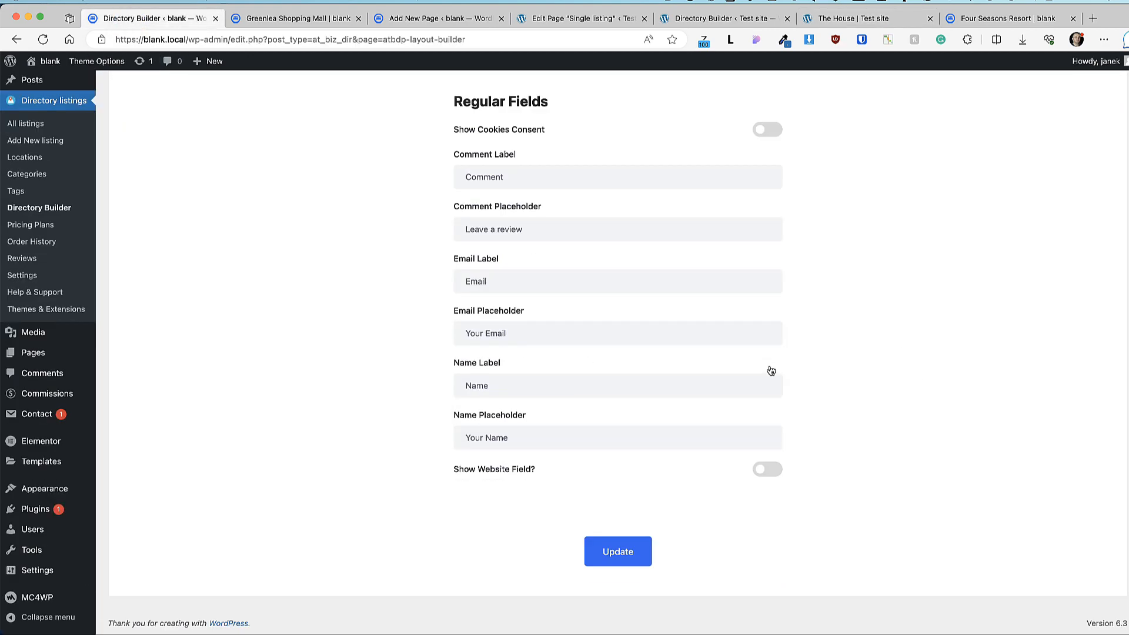
{"action": "scroll", "coordinate": [770, 364], "scroll_direction": "up", "scroll_amount": 4}
{"action": "scroll", "coordinate": [849, 374], "scroll_direction": "down", "scroll_amount": 3}
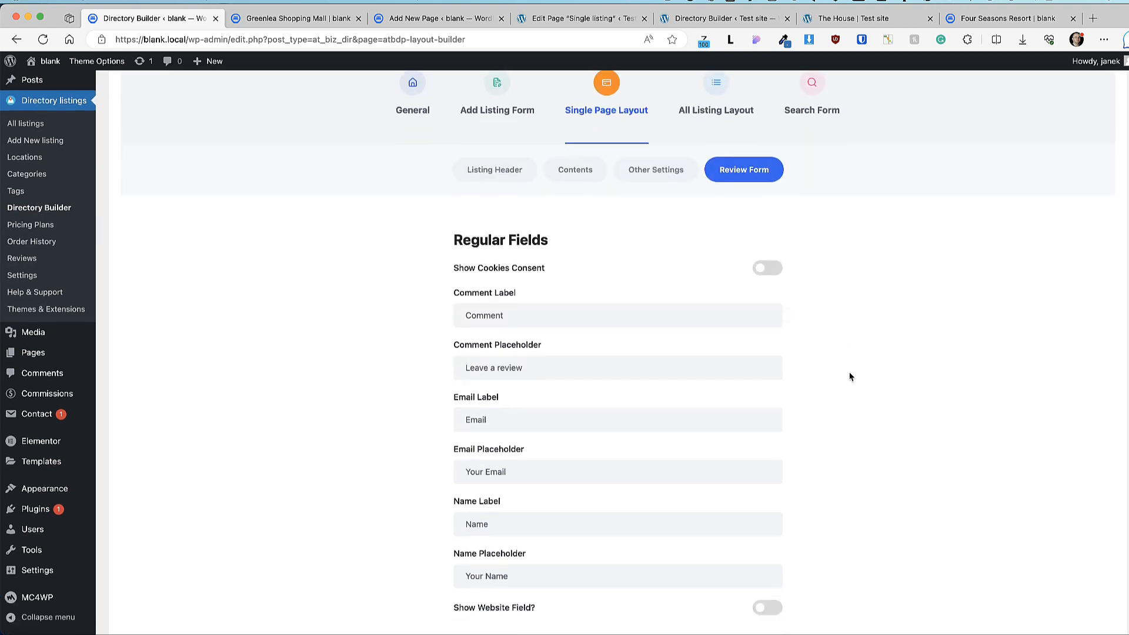
{"action": "scroll", "coordinate": [824, 450], "scroll_direction": "up", "scroll_amount": 4}
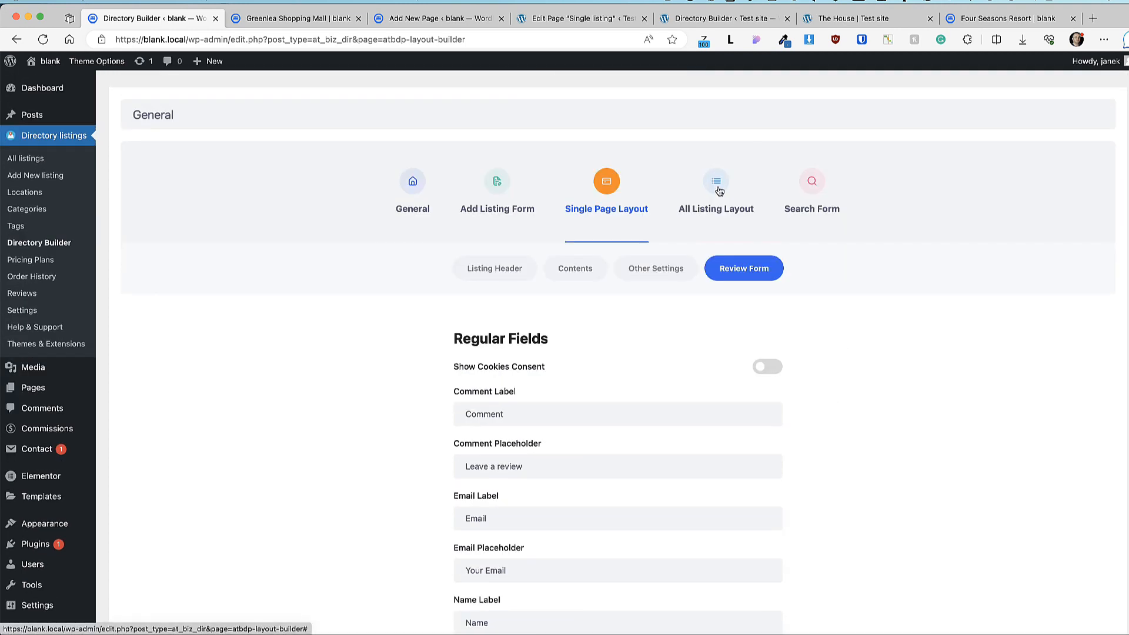
{"action": "left_click", "coordinate": [716, 182]}
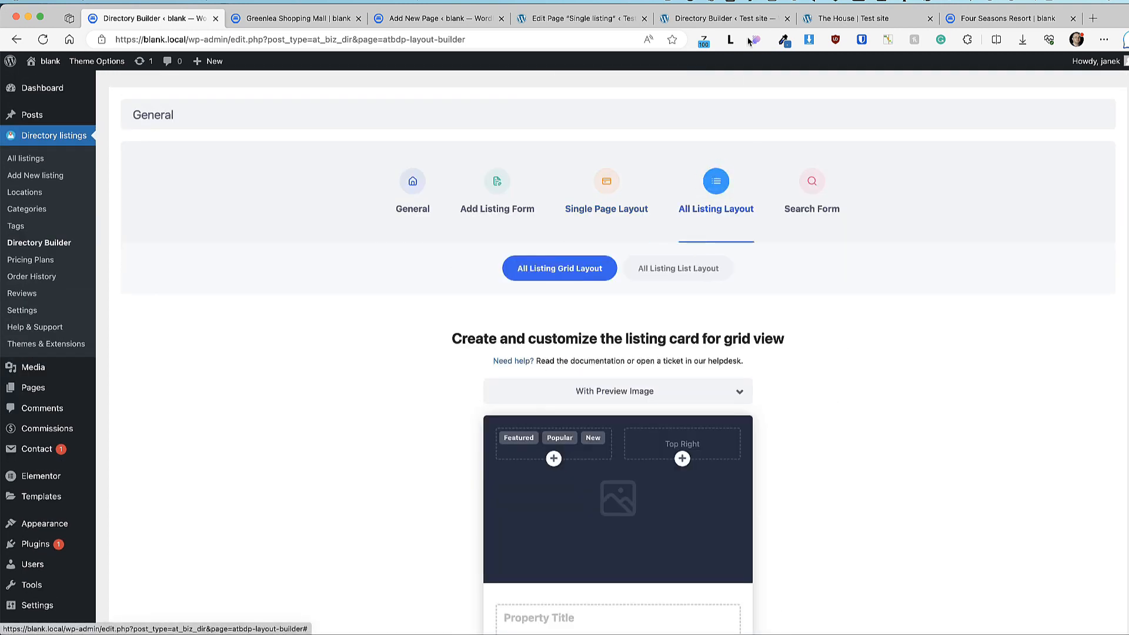
{"action": "left_click", "coordinate": [266, 18]}
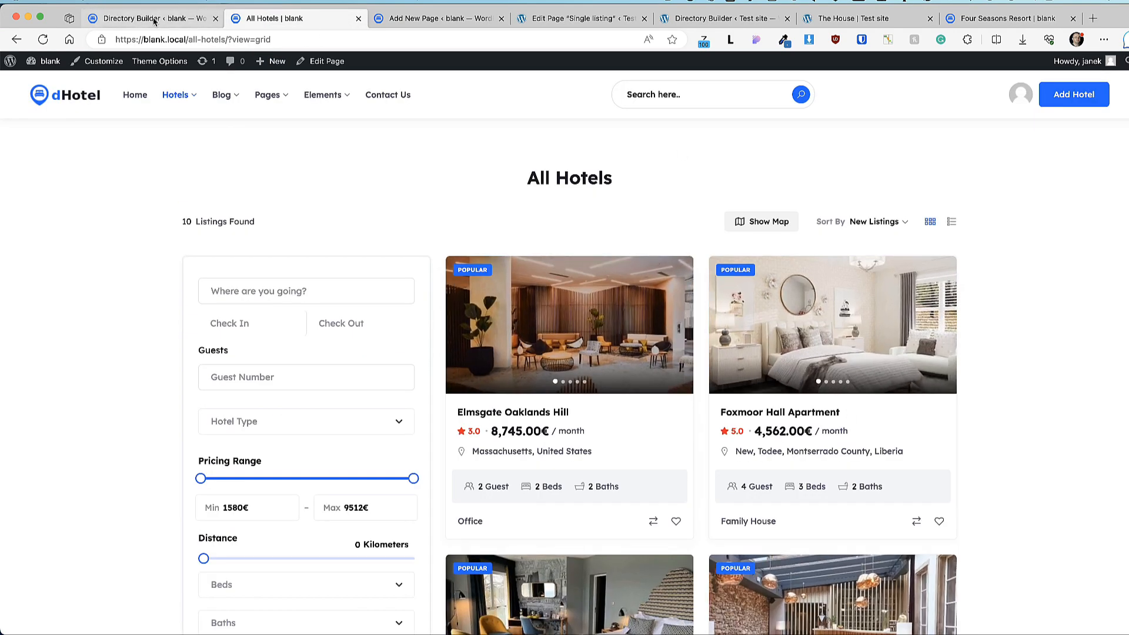
{"action": "left_click", "coordinate": [154, 18]}
Step: Try the Open/Close element in the card's top-right slot, then remove it again
{"action": "scroll", "coordinate": [304, 412], "scroll_direction": "down", "scroll_amount": 5}
{"action": "scroll", "coordinate": [587, 320], "scroll_direction": "up", "scroll_amount": 3}
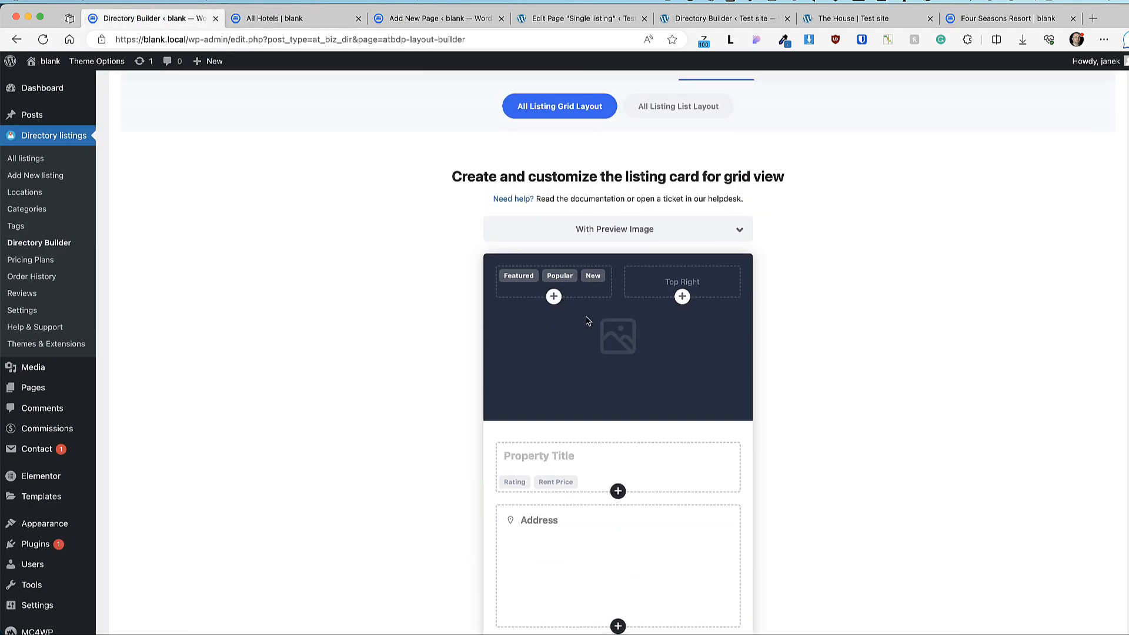
{"action": "left_click", "coordinate": [682, 297]}
{"action": "left_click", "coordinate": [636, 246]}
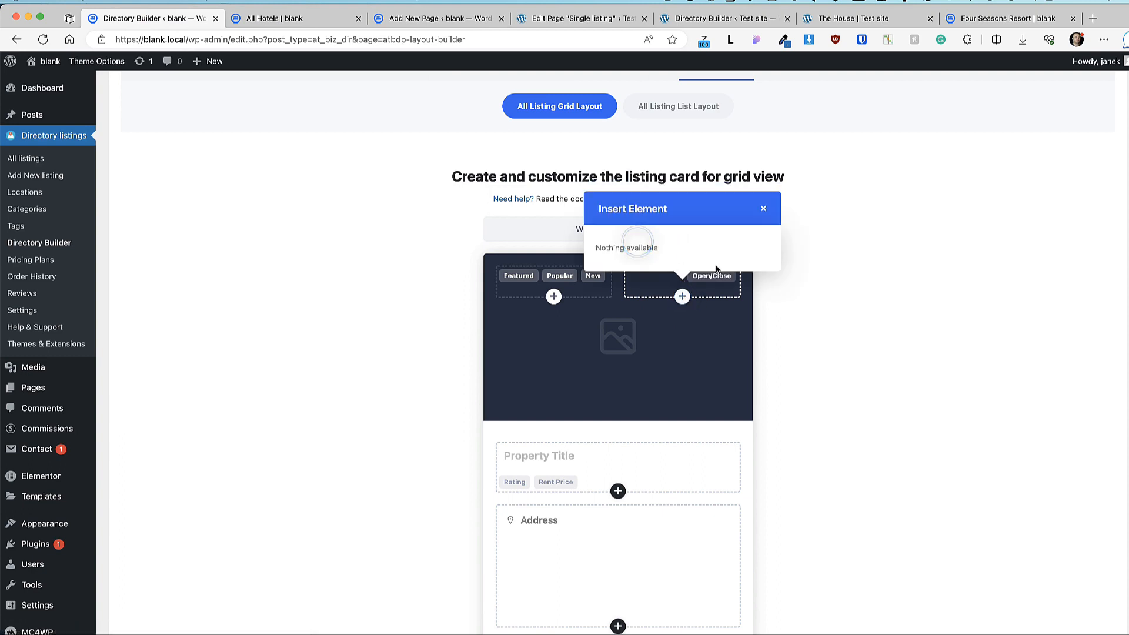
{"action": "left_click", "coordinate": [763, 209]}
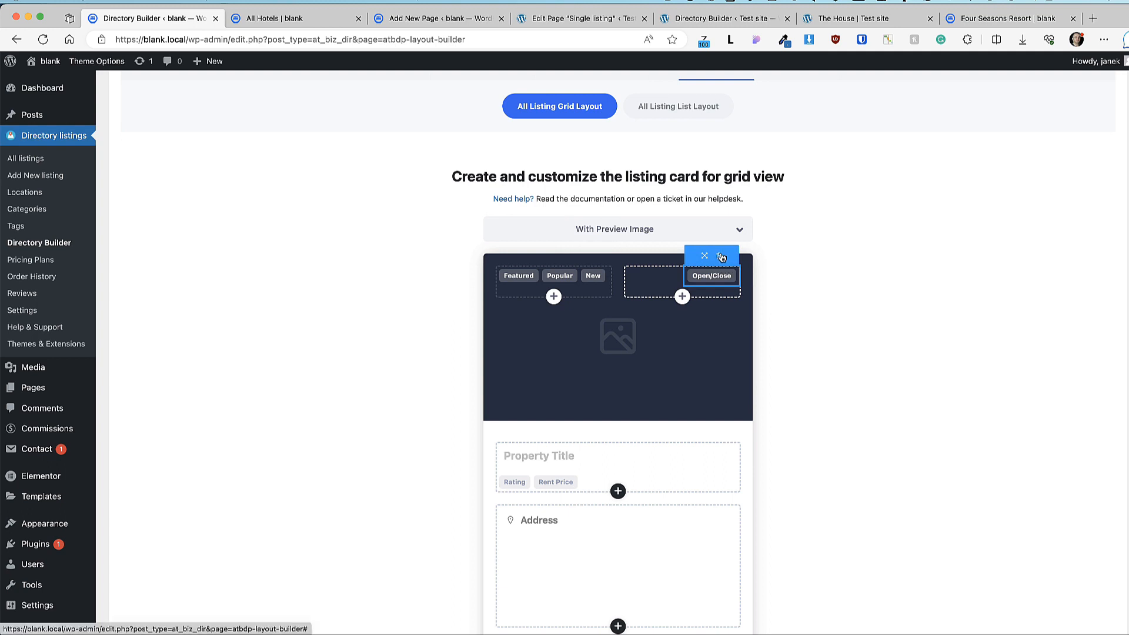
{"action": "left_click", "coordinate": [719, 255]}
Step: Move the New badge from the top-left to the top-right slot and save the grid layout
{"action": "mouse_move", "coordinate": [603, 259]}
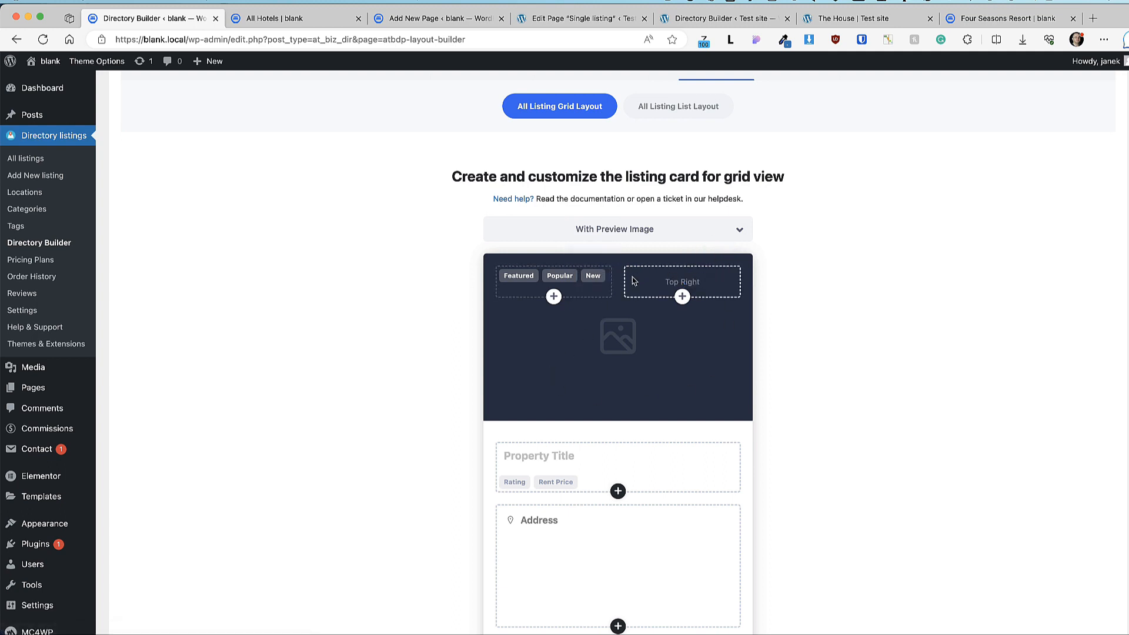
{"action": "left_click", "coordinate": [601, 255]}
{"action": "left_click", "coordinate": [683, 296]}
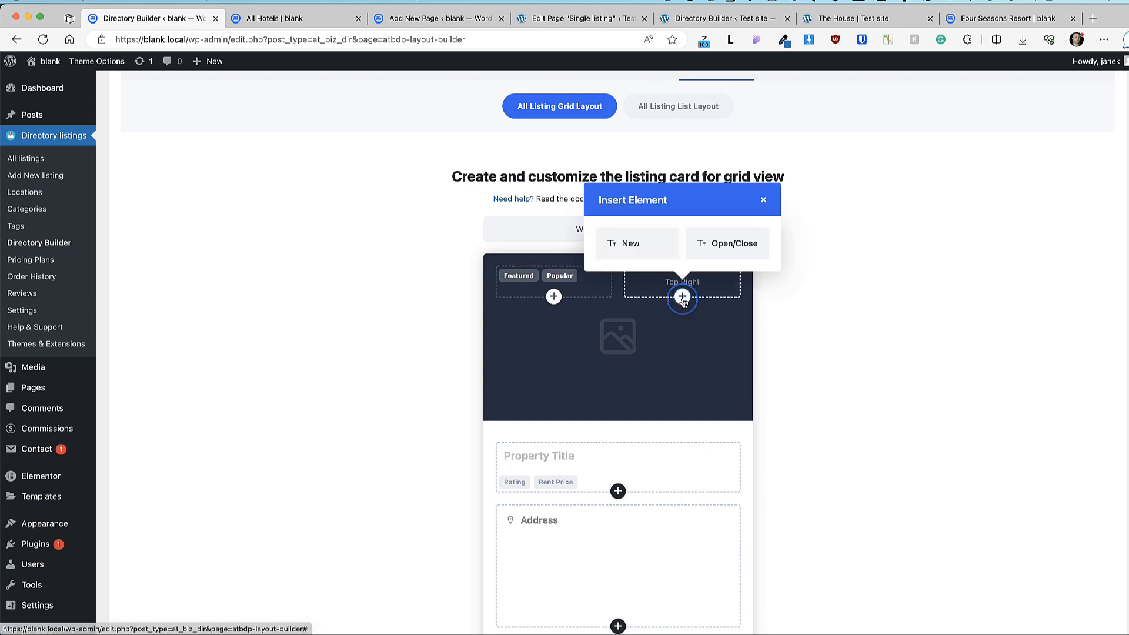
{"action": "left_click", "coordinate": [628, 250]}
{"action": "scroll", "coordinate": [577, 347], "scroll_direction": "down", "scroll_amount": 2}
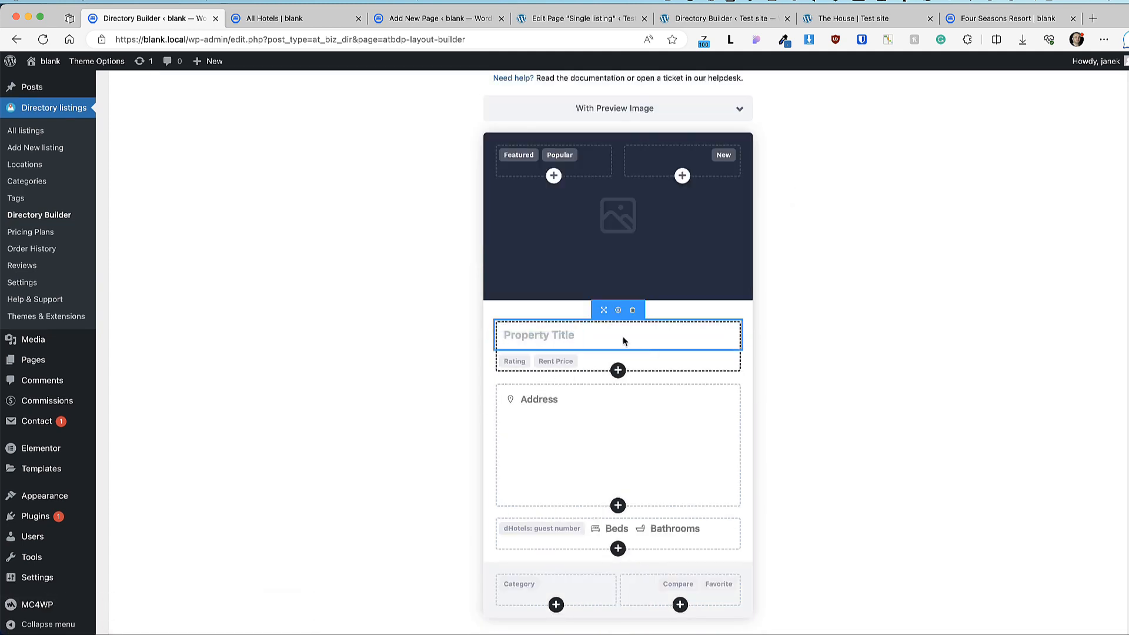
{"action": "scroll", "coordinate": [618, 471], "scroll_direction": "down", "scroll_amount": 2}
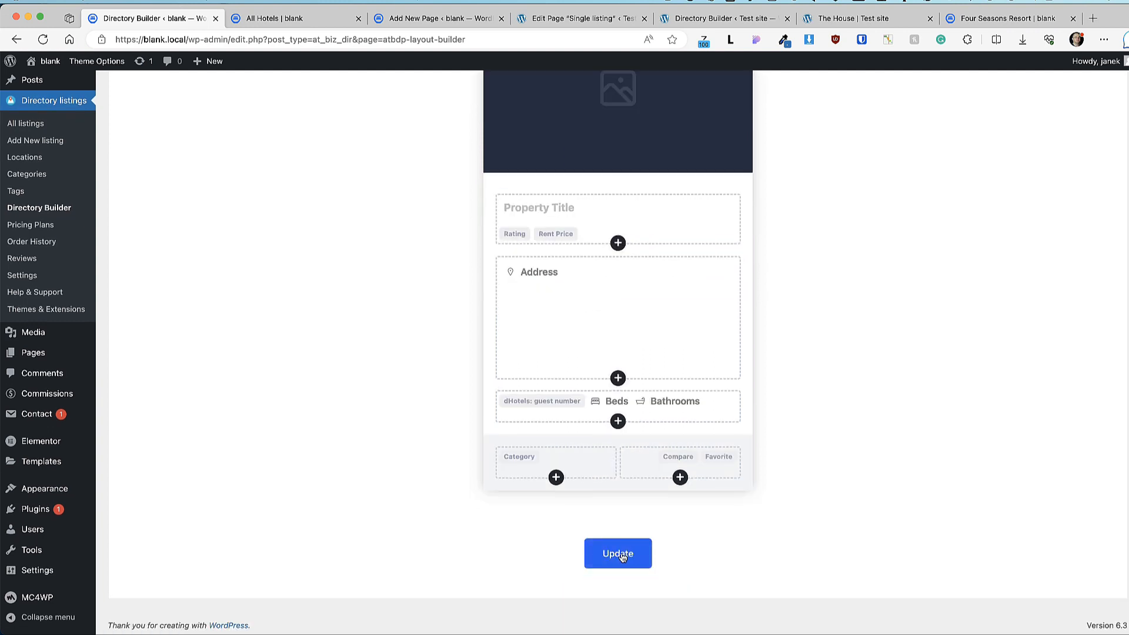
{"action": "left_click", "coordinate": [620, 554]}
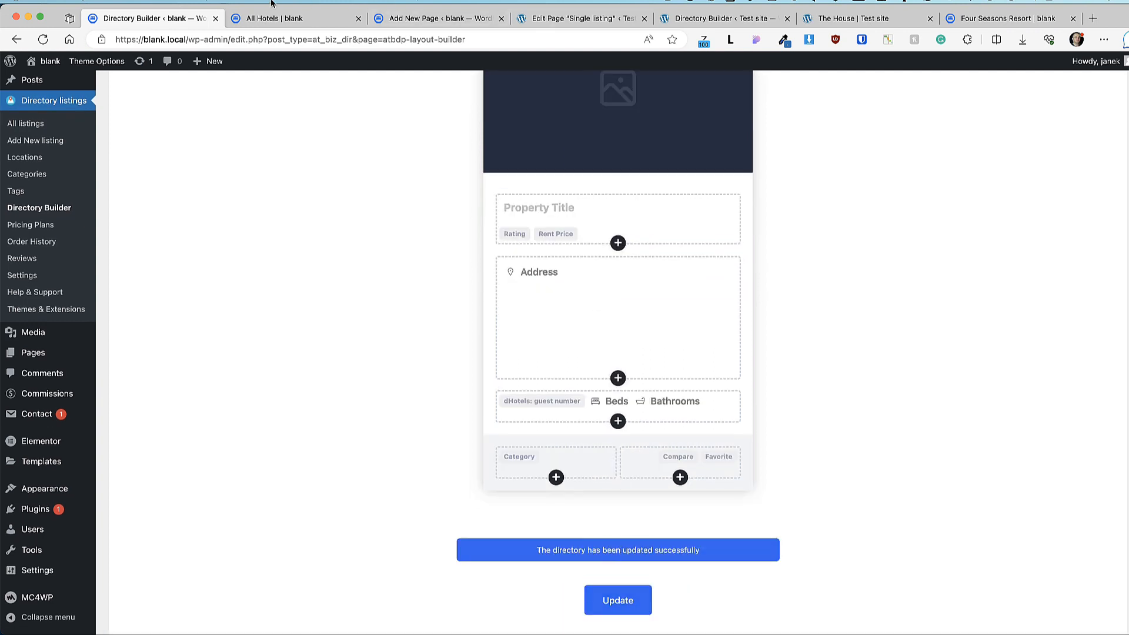
Step: Switch to the All Listing List Layout card builder and look it over
{"action": "scroll", "coordinate": [824, 337], "scroll_direction": "up", "scroll_amount": 5}
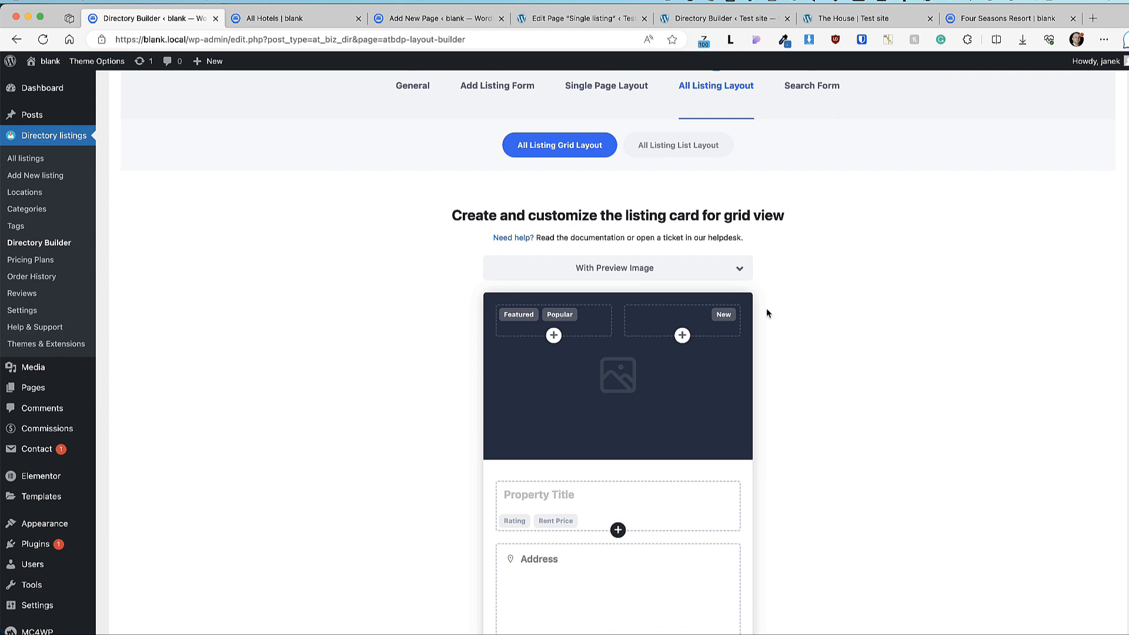
{"action": "scroll", "coordinate": [599, 281], "scroll_direction": "up", "scroll_amount": 2}
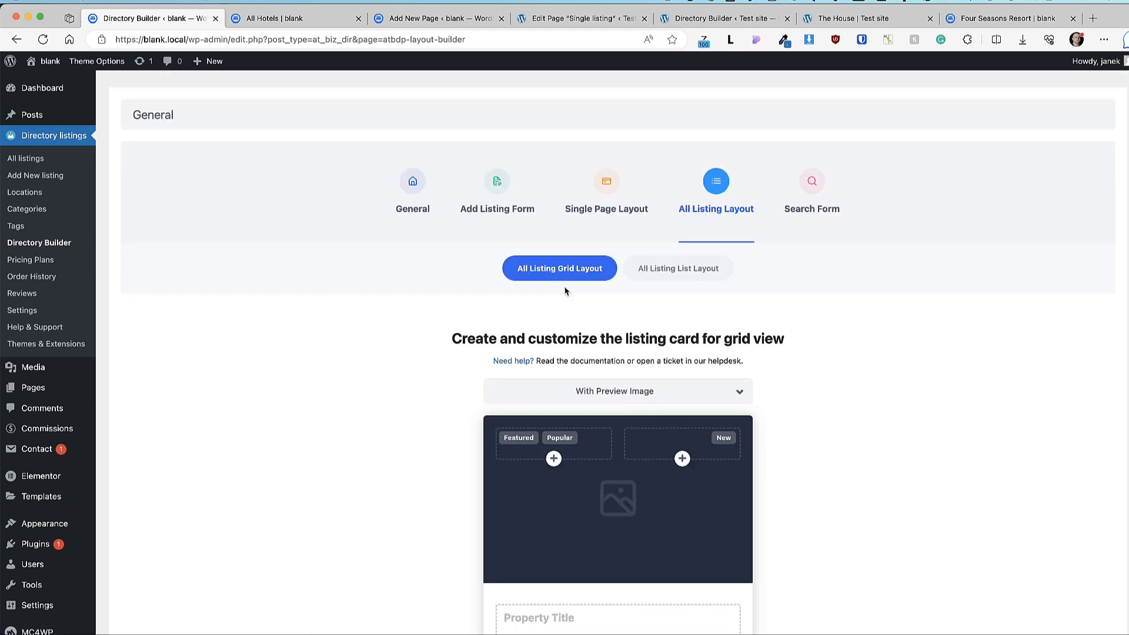
{"action": "left_click", "coordinate": [685, 268]}
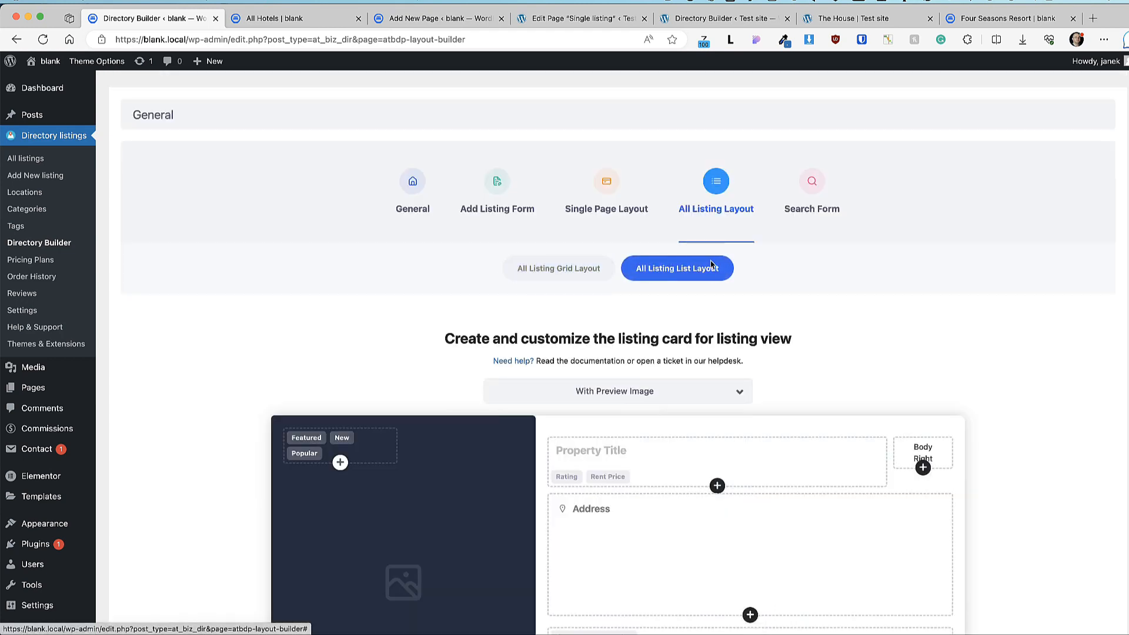
{"action": "scroll", "coordinate": [870, 309], "scroll_direction": "down", "scroll_amount": 4}
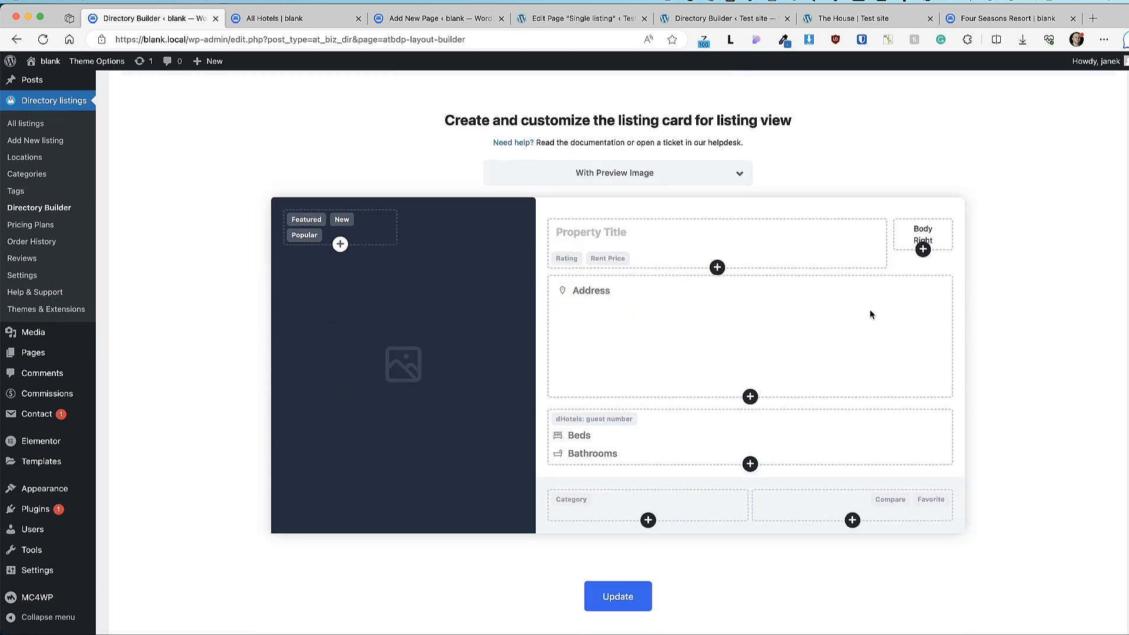
{"action": "scroll", "coordinate": [957, 351], "scroll_direction": "up", "scroll_amount": 4}
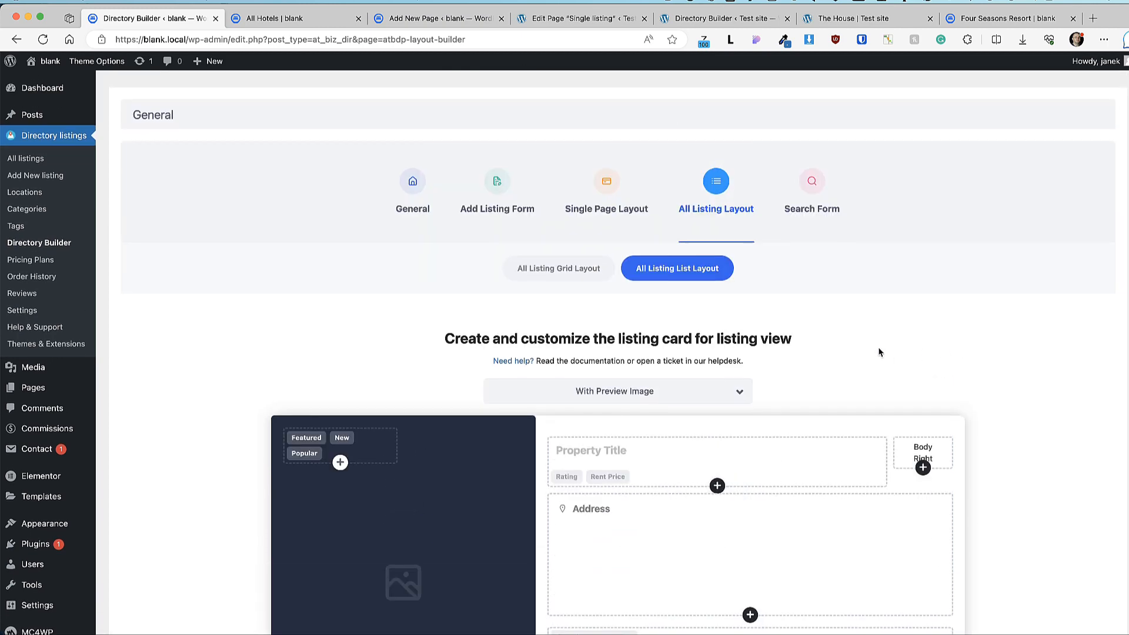
Step: Open the Search Form field settings and compare them with the site's hotel search form
{"action": "left_click", "coordinate": [808, 186]}
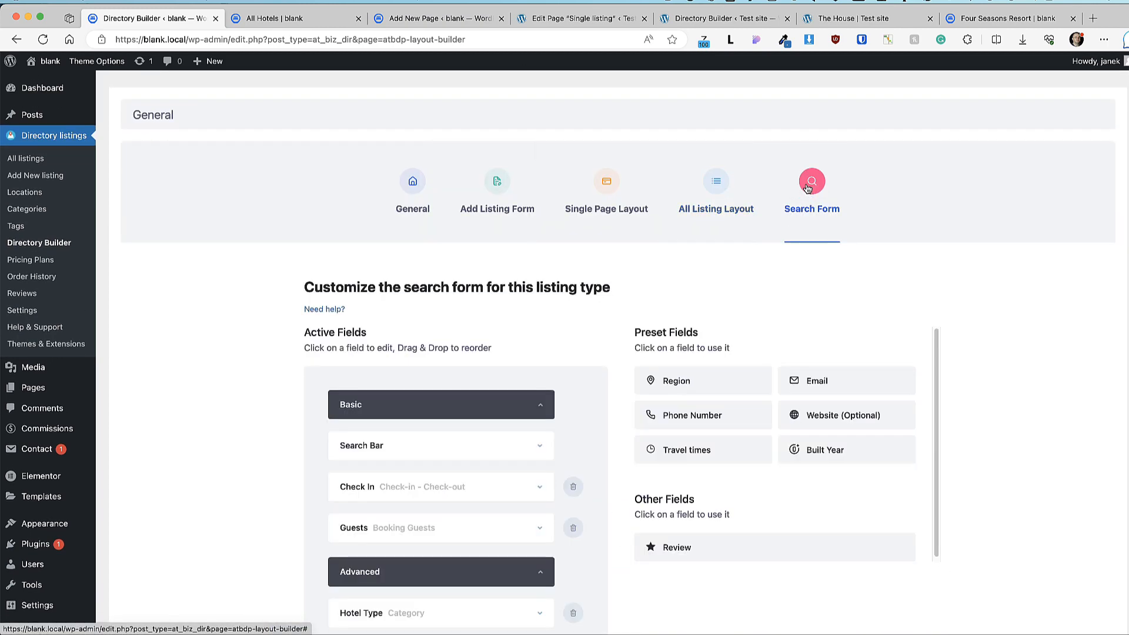
{"action": "left_click", "coordinate": [297, 19]}
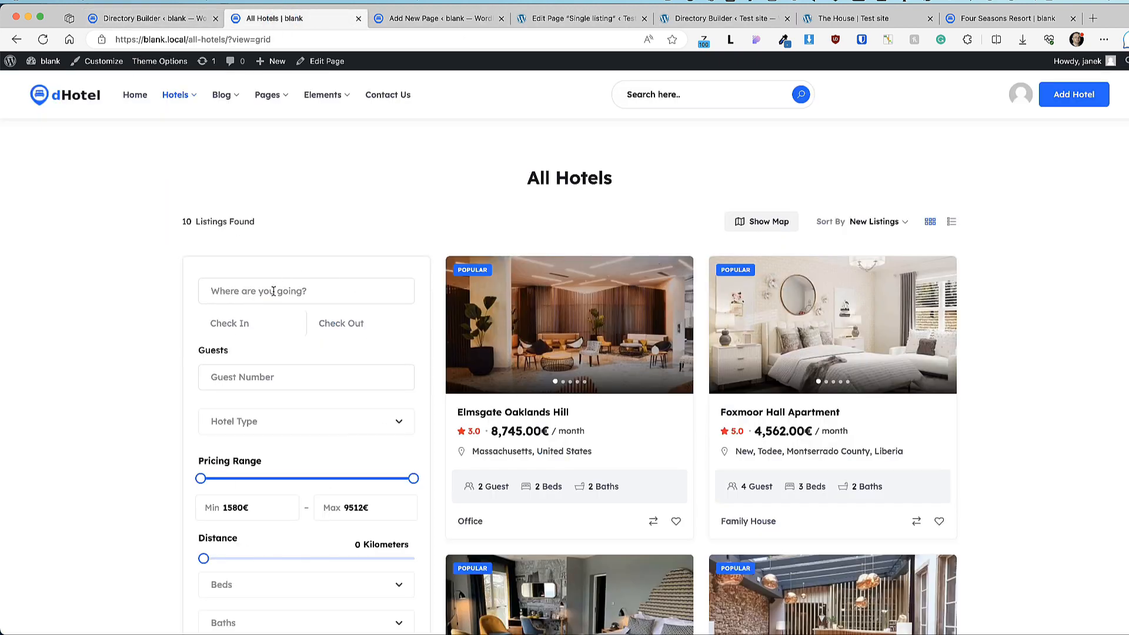
{"action": "left_click", "coordinate": [155, 20]}
{"action": "scroll", "coordinate": [207, 262], "scroll_direction": "down", "scroll_amount": 5}
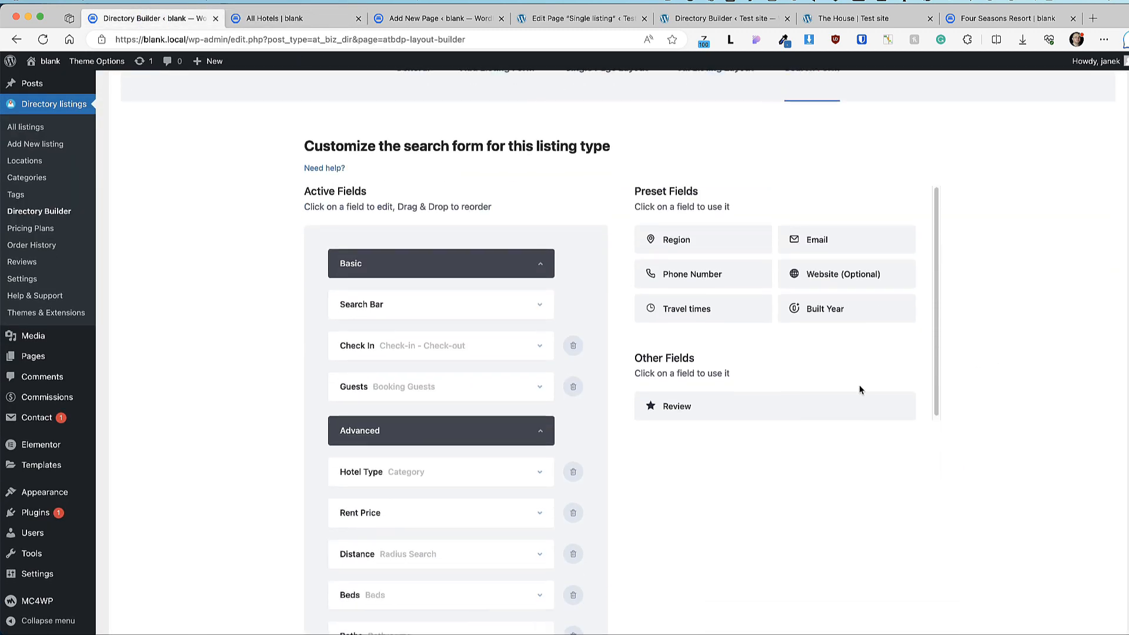
{"action": "scroll", "coordinate": [785, 481], "scroll_direction": "down", "scroll_amount": 7}
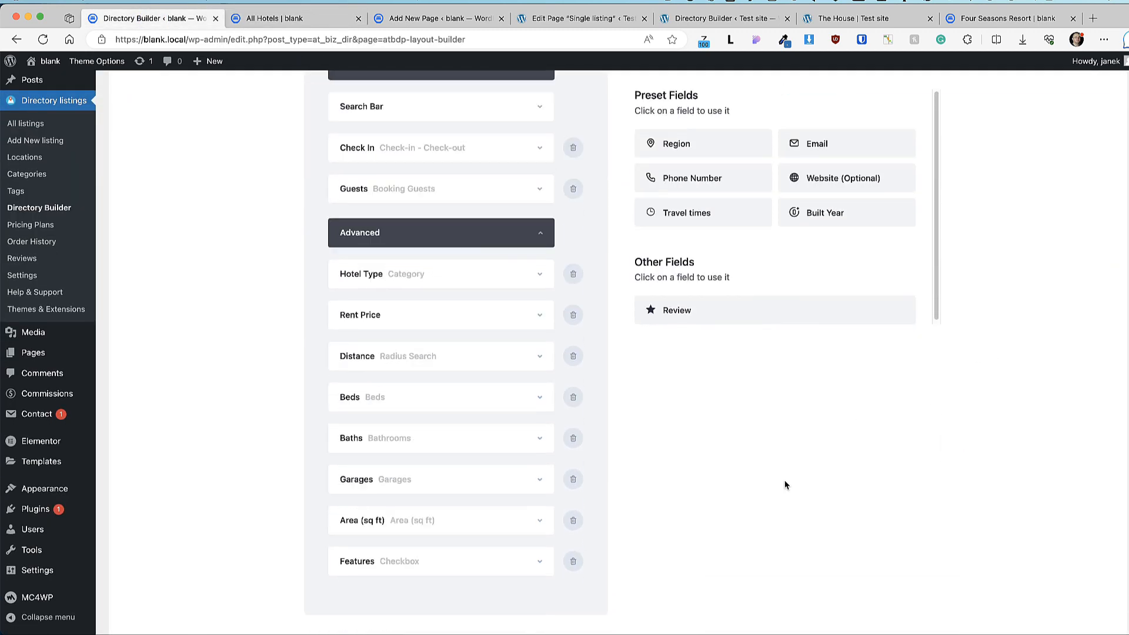
{"action": "scroll", "coordinate": [467, 387], "scroll_direction": "up", "scroll_amount": 4}
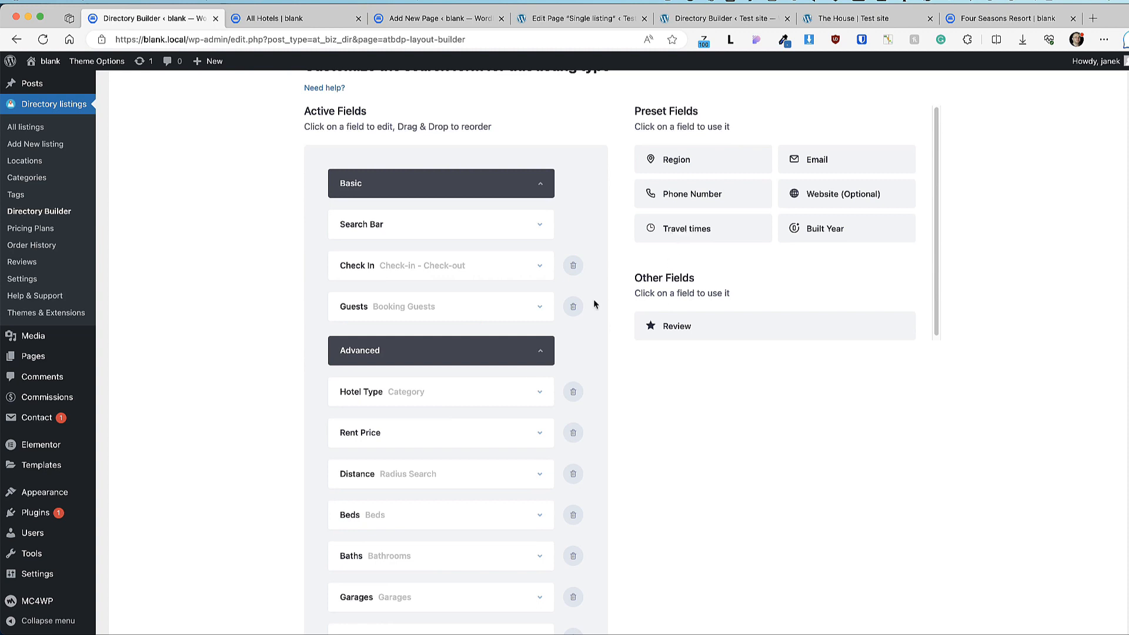
Step: Try moving Rent Price above Hotel Type and adding Travel times, then save with fields unchanged
{"action": "left_click_drag", "start_coordinate": [408, 429], "coordinate": [438, 421]}
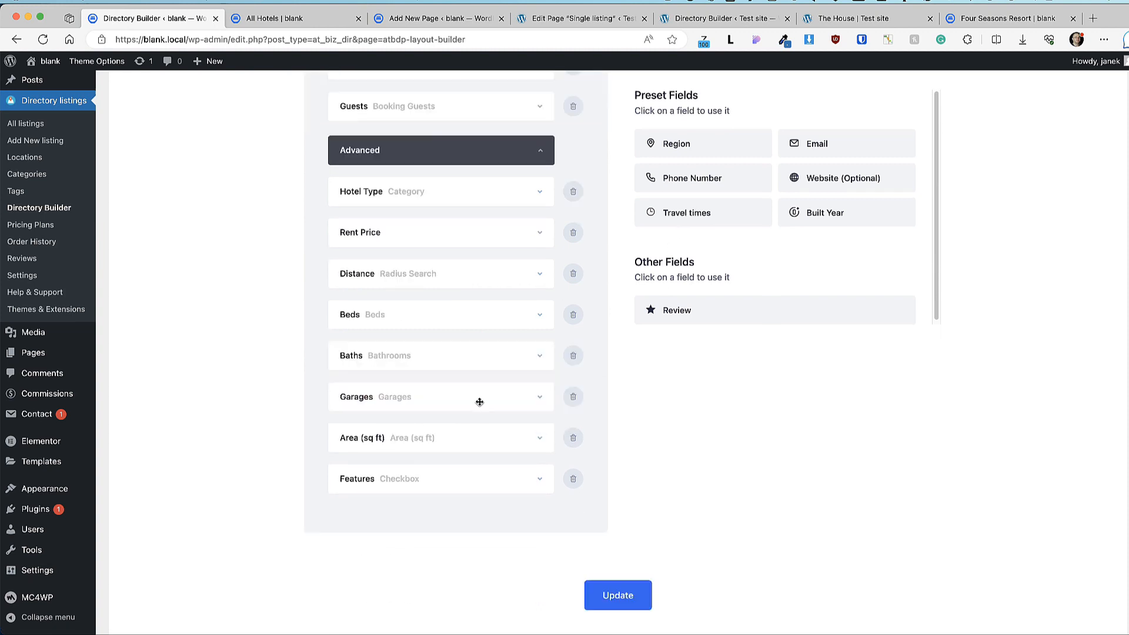
{"action": "left_click_drag", "start_coordinate": [667, 213], "coordinate": [376, 510]}
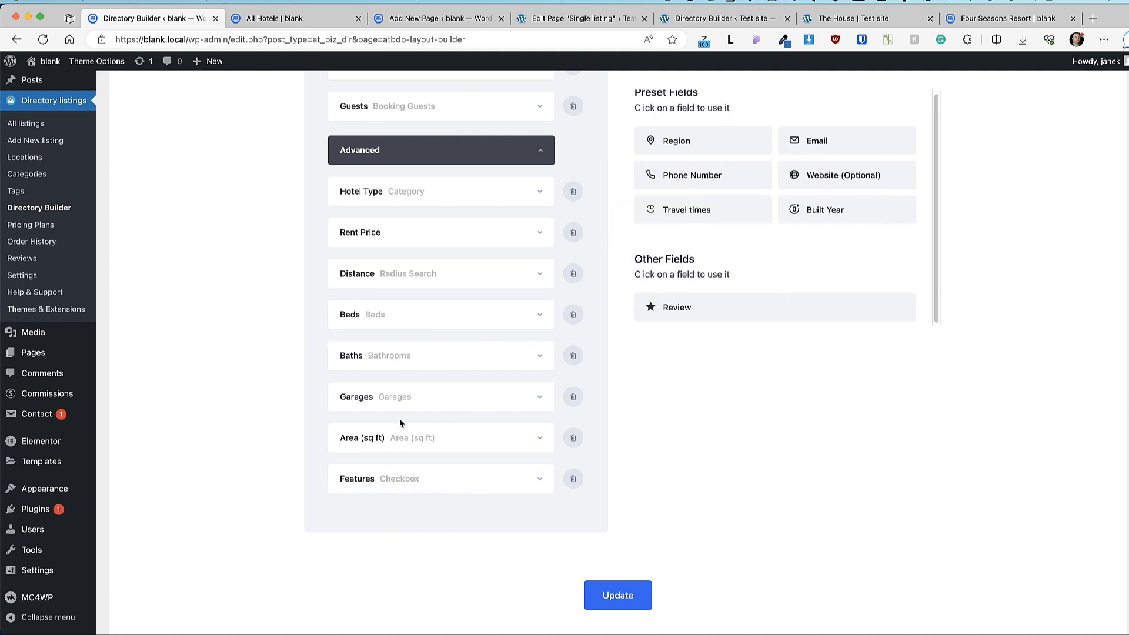
{"action": "scroll", "coordinate": [637, 561], "scroll_direction": "down", "scroll_amount": 2}
{"action": "left_click", "coordinate": [617, 553]}
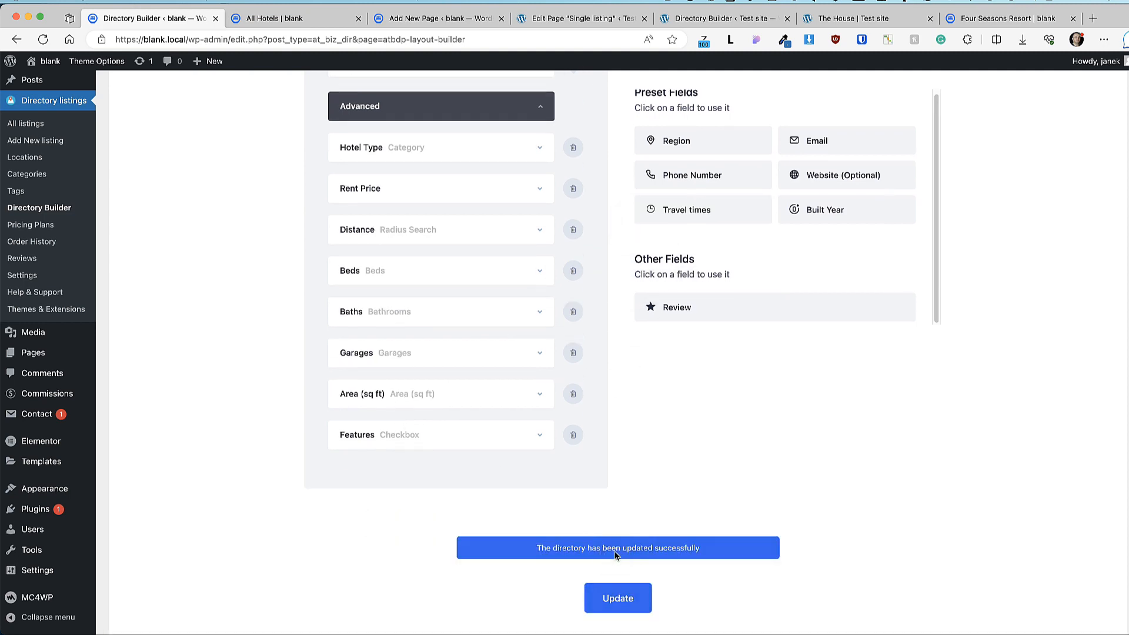
{"action": "scroll", "coordinate": [738, 513], "scroll_direction": "up", "scroll_amount": 5}
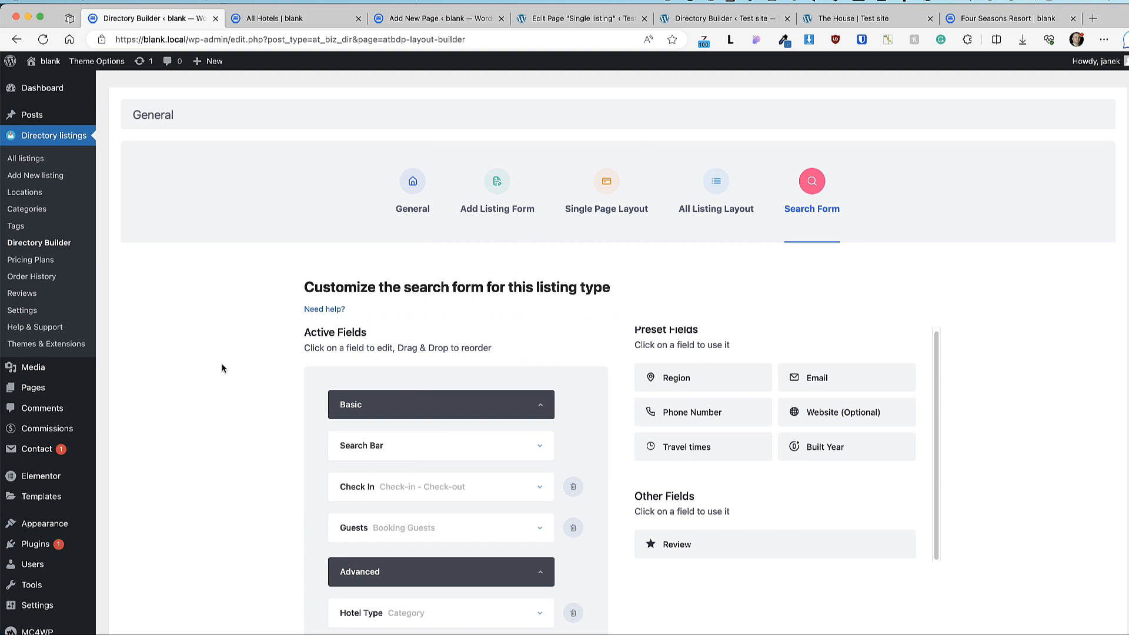
Step: Open the Standard Plan from Pricing Plans and review its Pay Per Listing, 4,99, 1-year configuration
{"action": "left_click", "coordinate": [42, 261]}
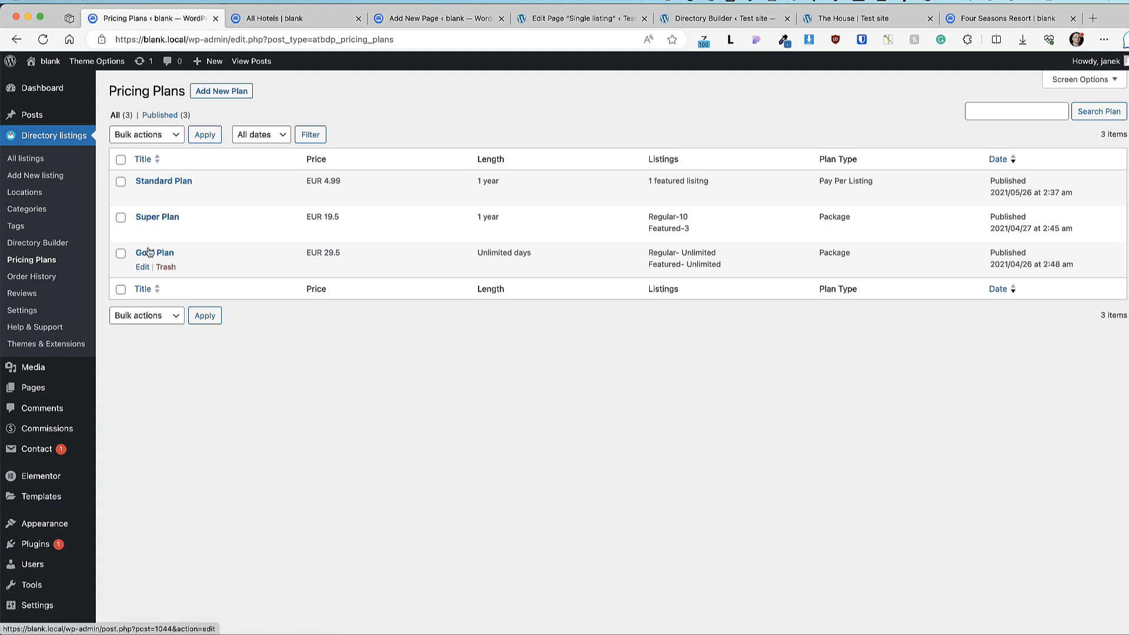
{"action": "left_click", "coordinate": [165, 182]}
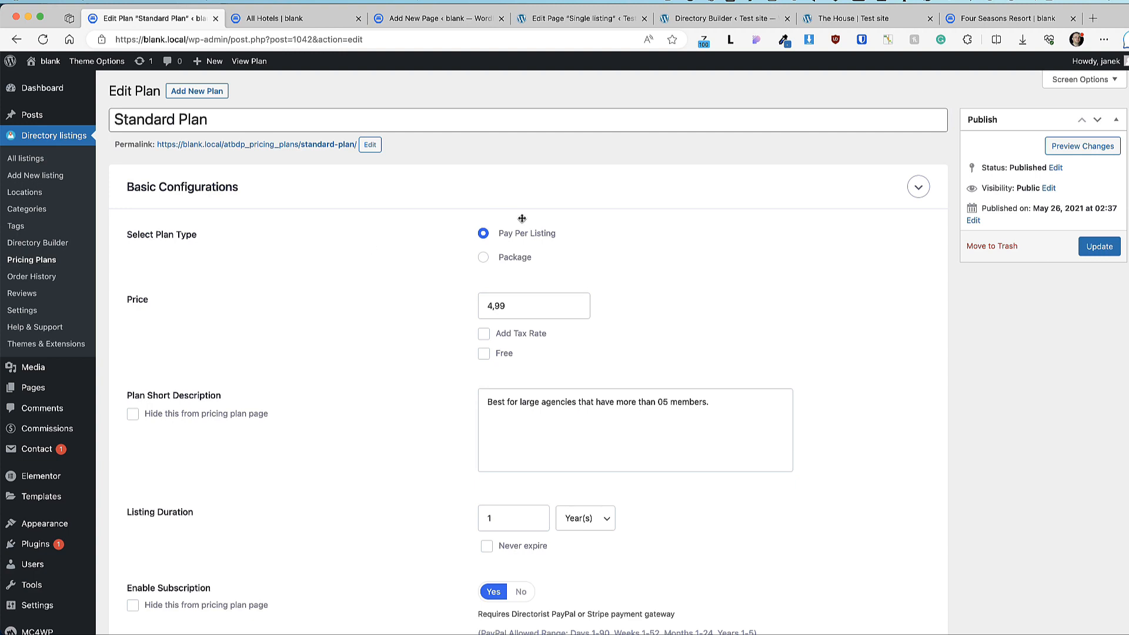
{"action": "scroll", "coordinate": [515, 247], "scroll_direction": "down", "scroll_amount": 2}
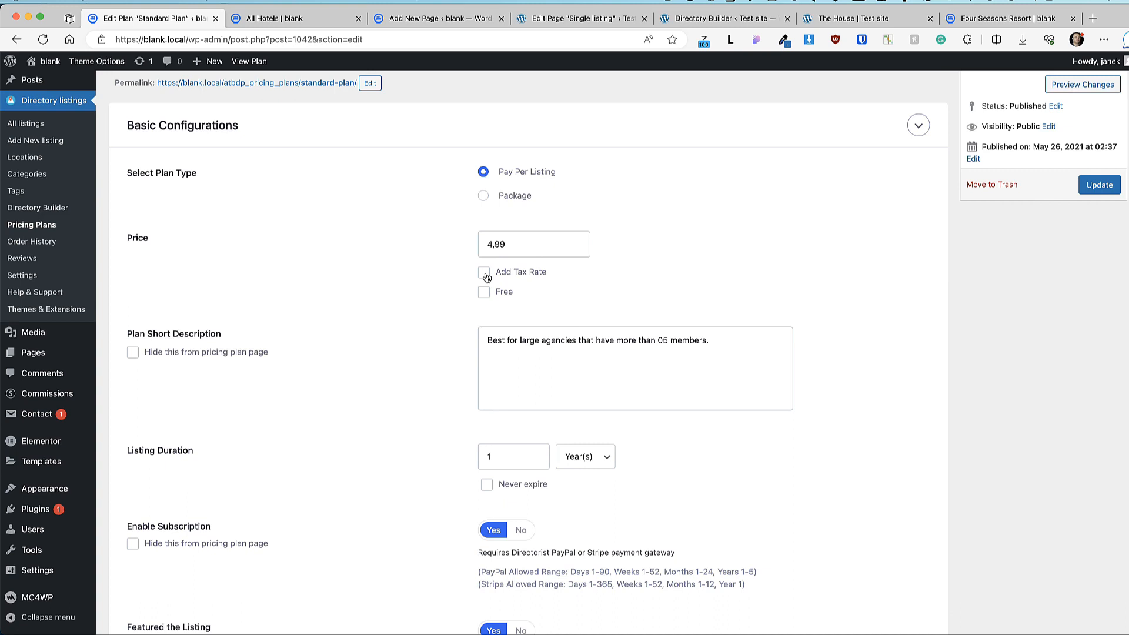
{"action": "scroll", "coordinate": [500, 270], "scroll_direction": "down", "scroll_amount": 3}
{"action": "scroll", "coordinate": [514, 262], "scroll_direction": "down", "scroll_amount": 4}
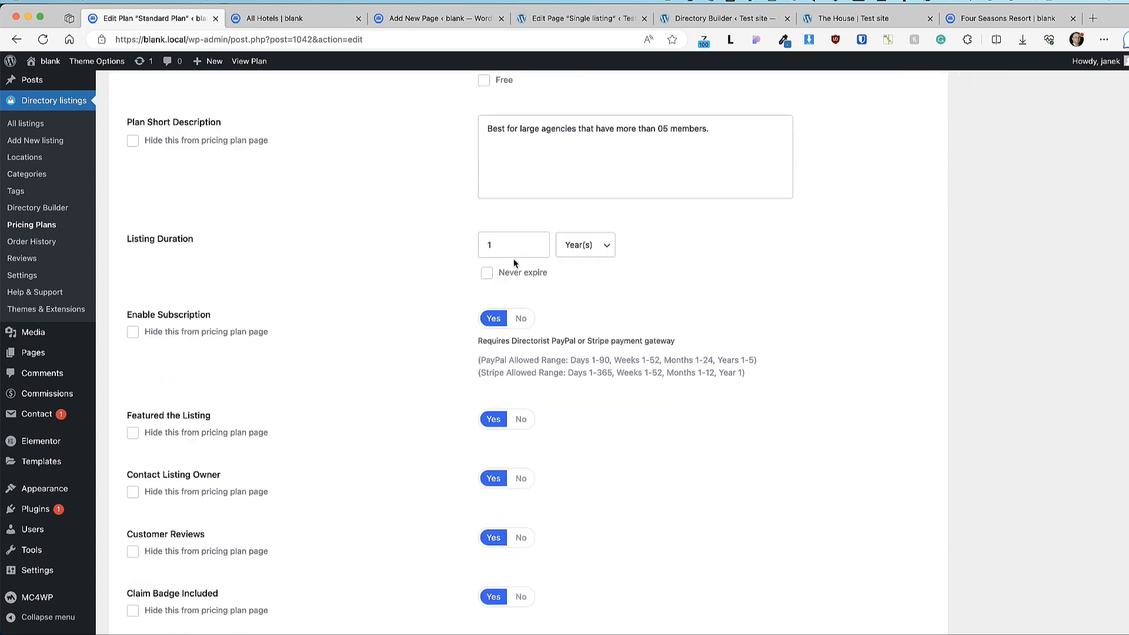
{"action": "scroll", "coordinate": [509, 247], "scroll_direction": "down", "scroll_amount": 2}
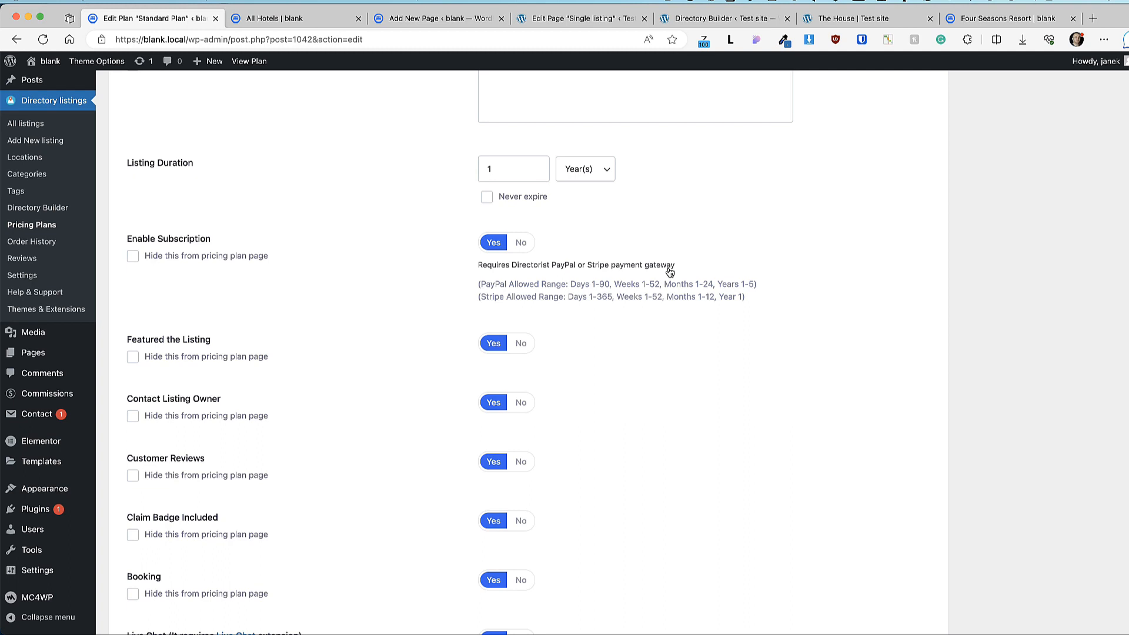
Step: Compare the Standard Plan settings with its front-end feature list, where Live Chat shows as Included
{"action": "scroll", "coordinate": [670, 272], "scroll_direction": "down", "scroll_amount": 5}
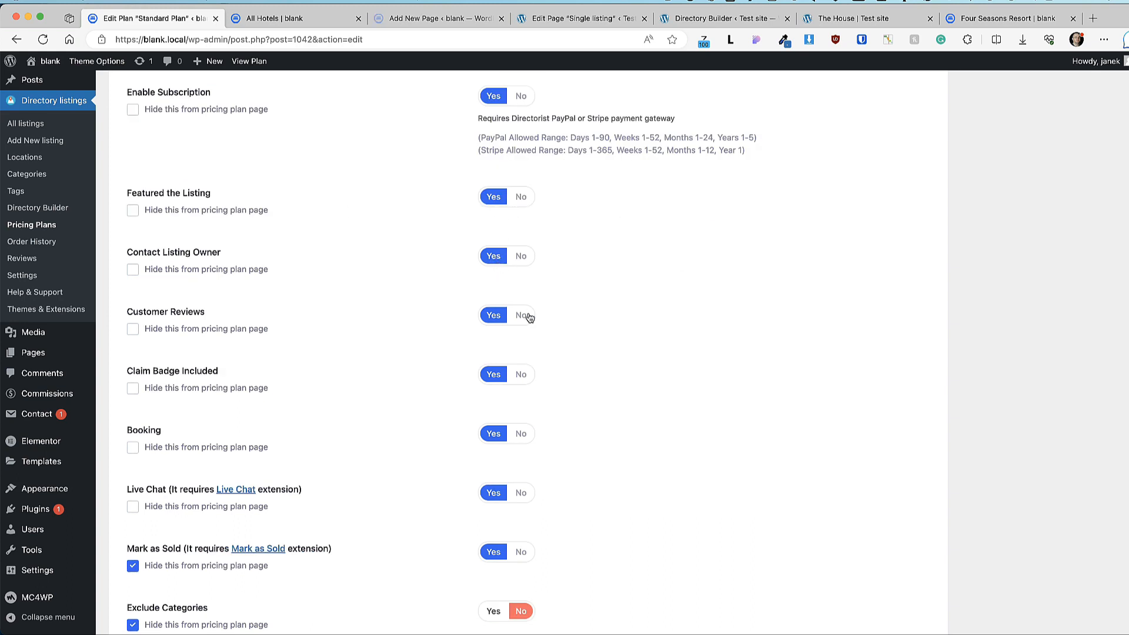
{"action": "scroll", "coordinate": [529, 317], "scroll_direction": "down", "scroll_amount": 5}
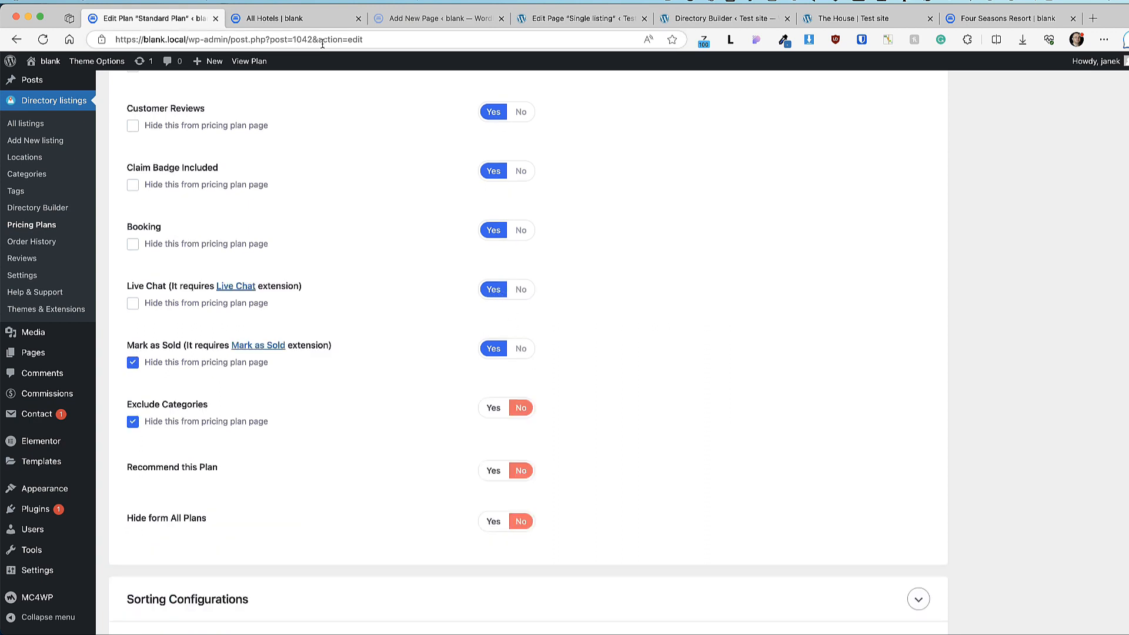
{"action": "left_click", "coordinate": [270, 20]}
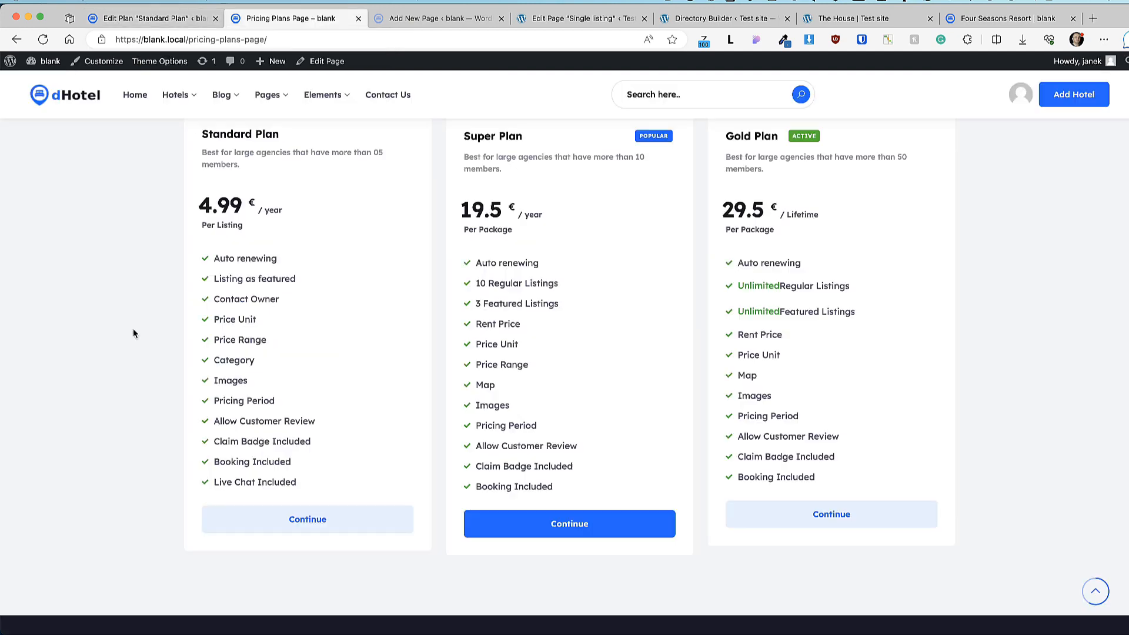
{"action": "left_click_drag", "start_coordinate": [298, 484], "coordinate": [216, 254]}
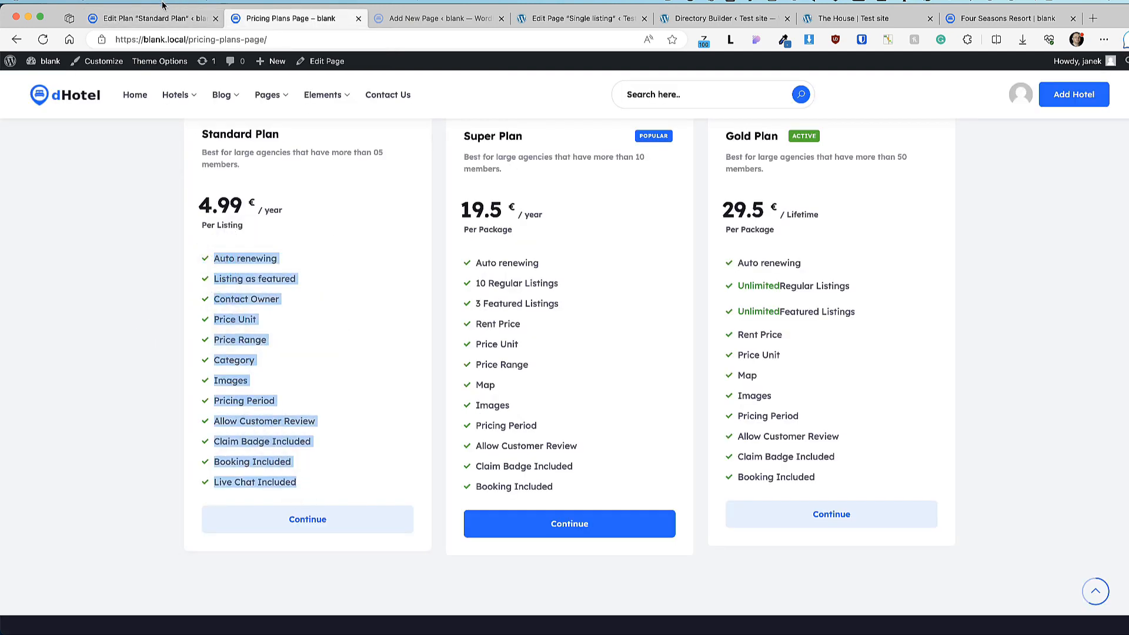
{"action": "left_click", "coordinate": [153, 18]}
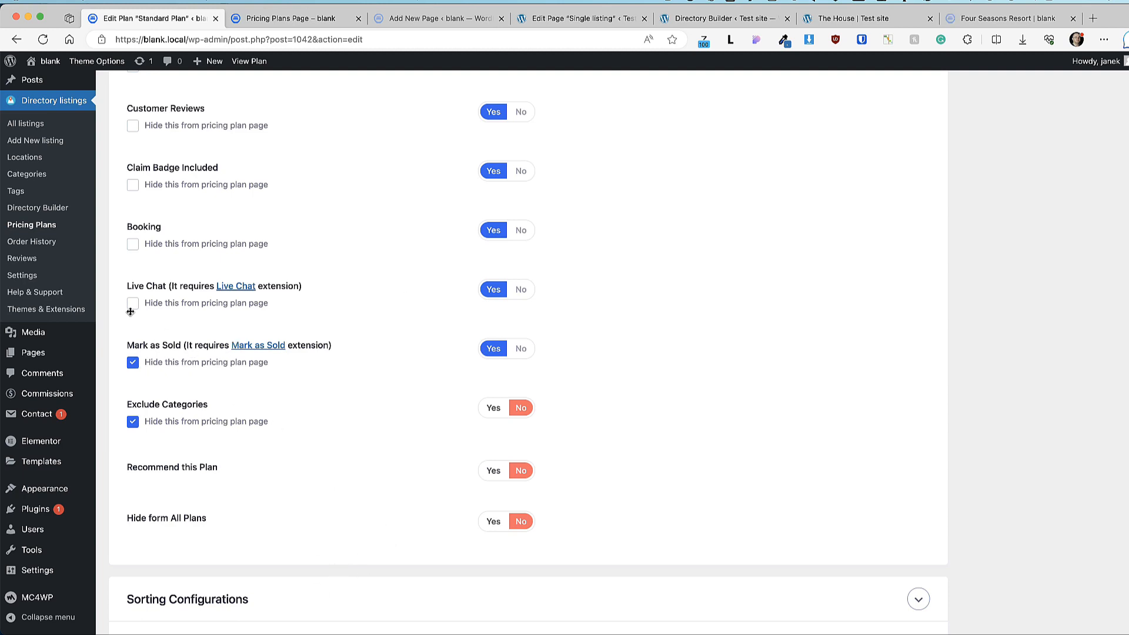
{"action": "left_click", "coordinate": [255, 23]}
{"action": "left_click_drag", "start_coordinate": [299, 485], "coordinate": [216, 486]}
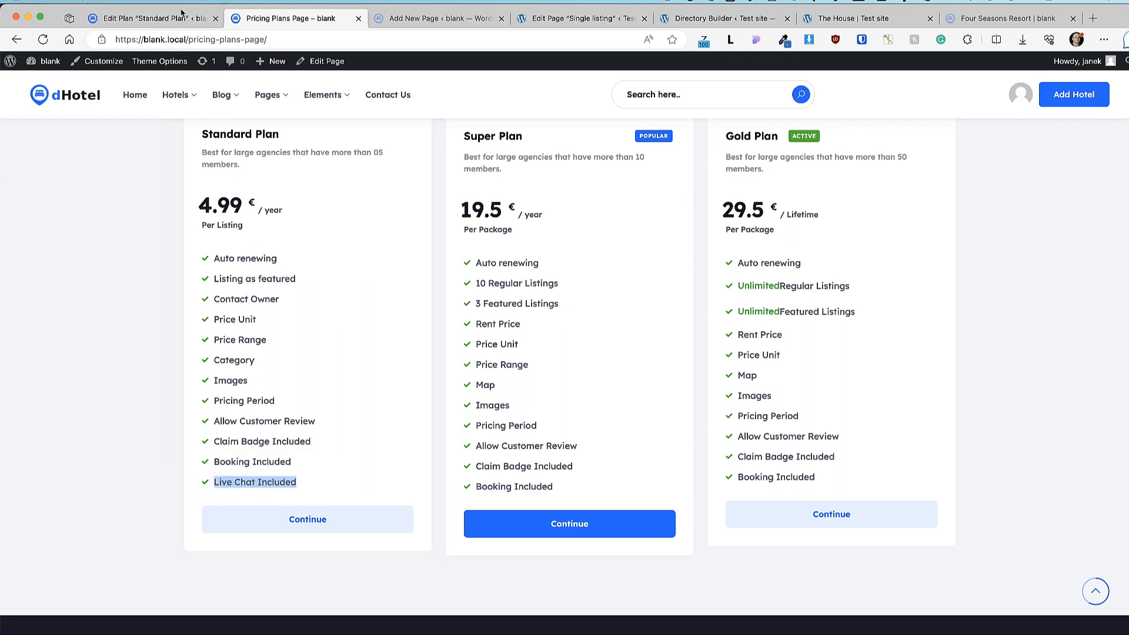
{"action": "left_click", "coordinate": [163, 20]}
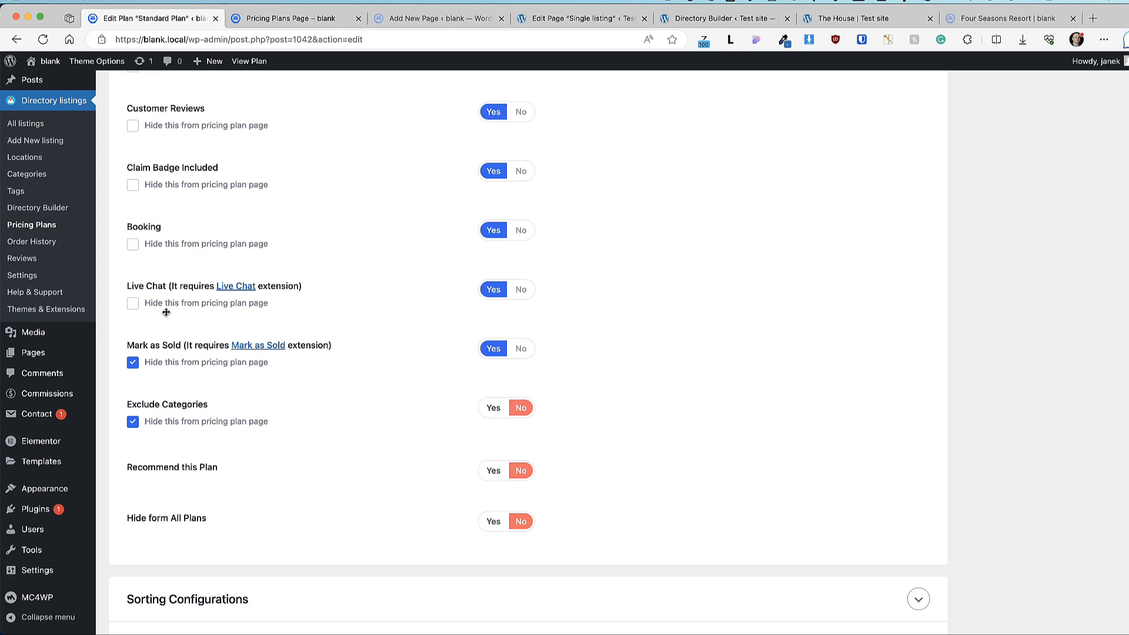
Step: Tick 'Hide this from pricing plan page' for Live Chat and update the Standard Plan
{"action": "left_click", "coordinate": [133, 305]}
{"action": "scroll", "coordinate": [859, 365], "scroll_direction": "down", "scroll_amount": 5}
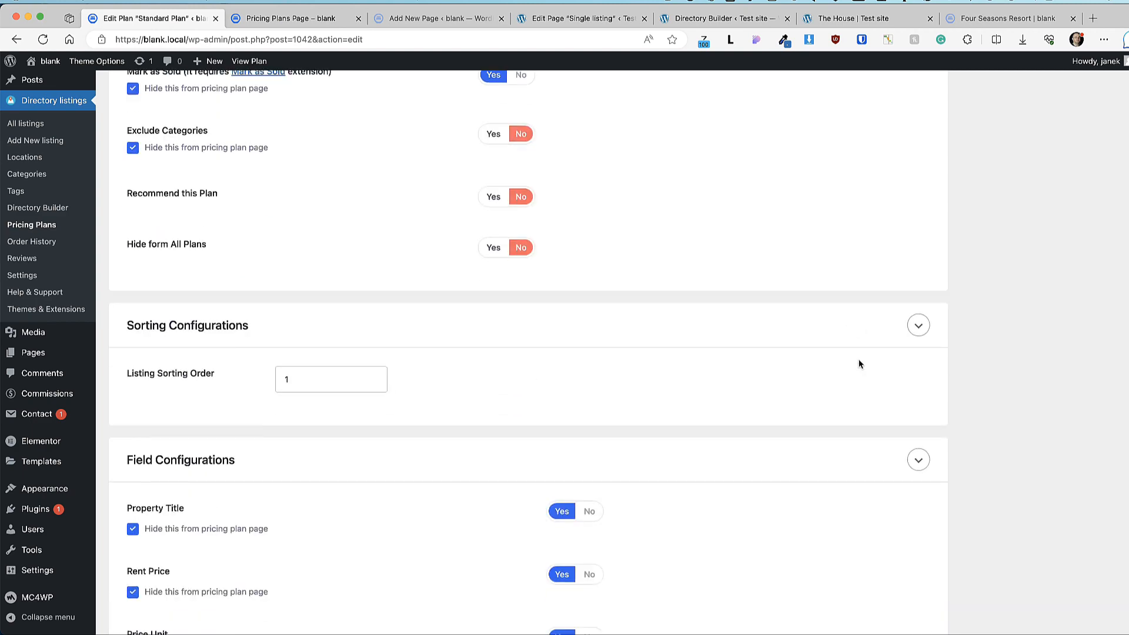
{"action": "scroll", "coordinate": [859, 365], "scroll_direction": "up", "scroll_amount": 20}
{"action": "left_click", "coordinate": [1086, 245]}
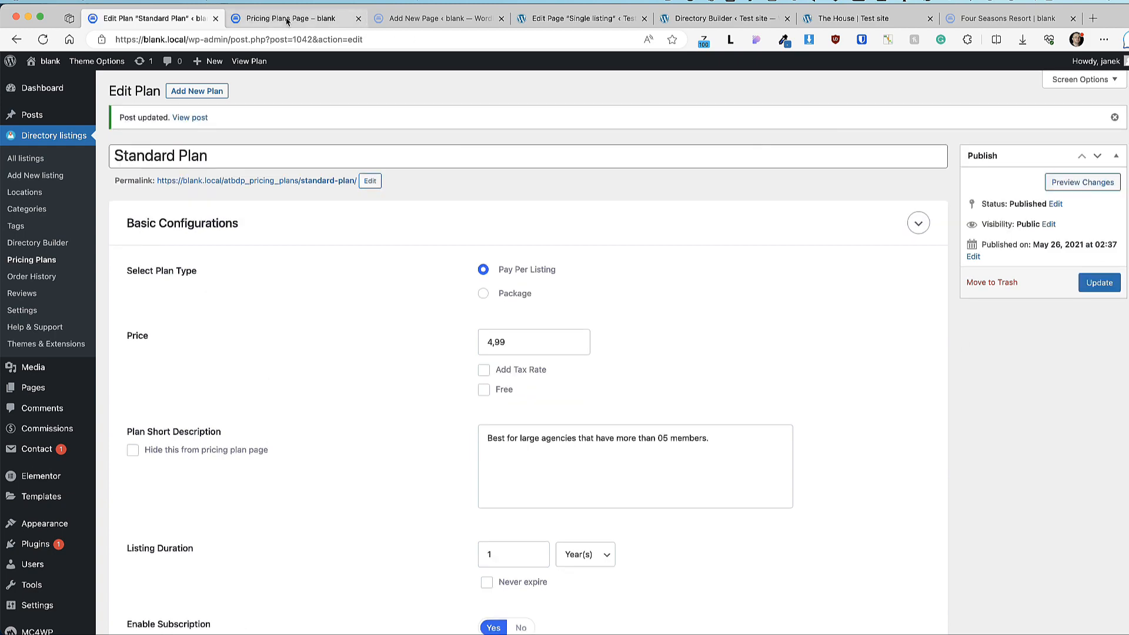
Step: Reload the front-end pricing page to confirm Live Chat no longer appears in the Standard Plan
{"action": "left_click", "coordinate": [288, 18]}
{"action": "left_click", "coordinate": [42, 39]}
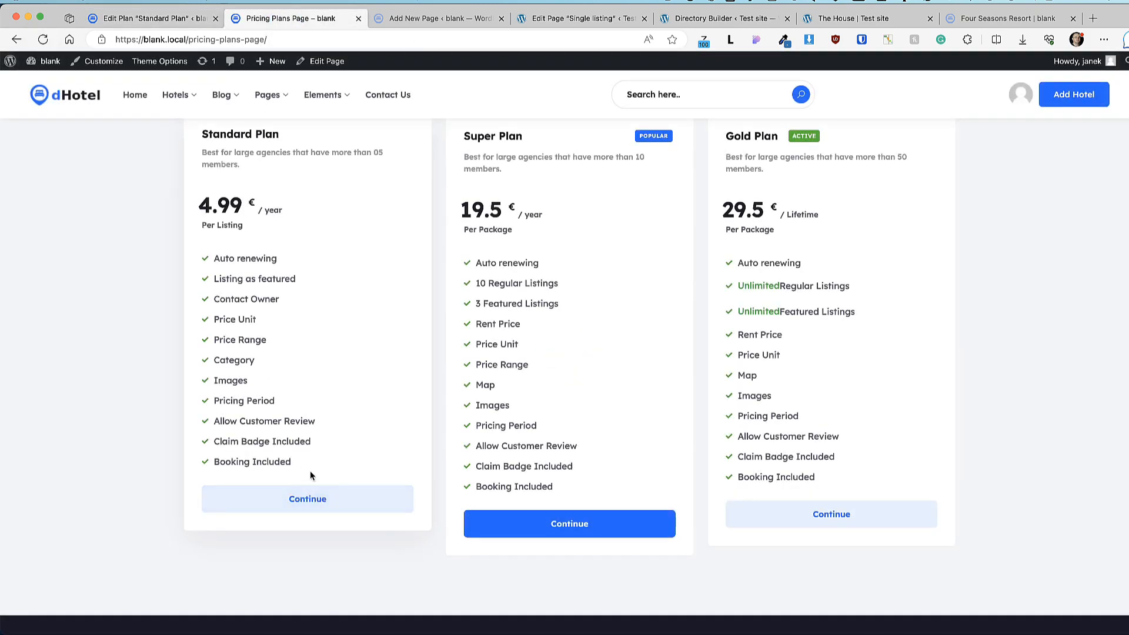
{"action": "left_click", "coordinate": [145, 18]}
{"action": "scroll", "coordinate": [338, 388], "scroll_direction": "down", "scroll_amount": 15}
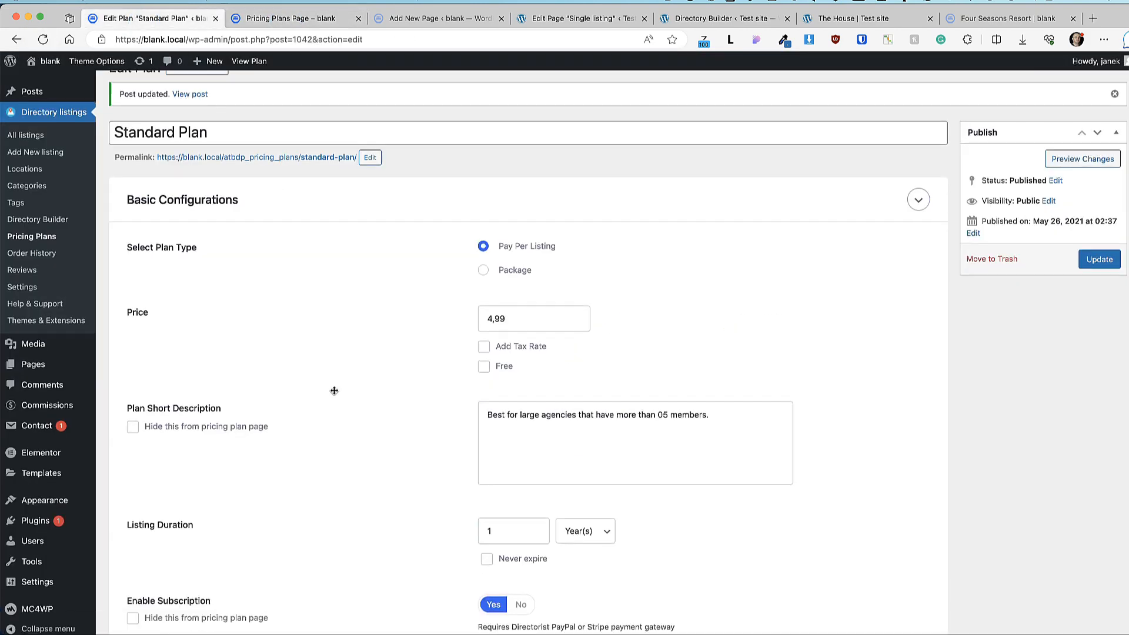
{"action": "scroll", "coordinate": [244, 282], "scroll_direction": "up", "scroll_amount": 10}
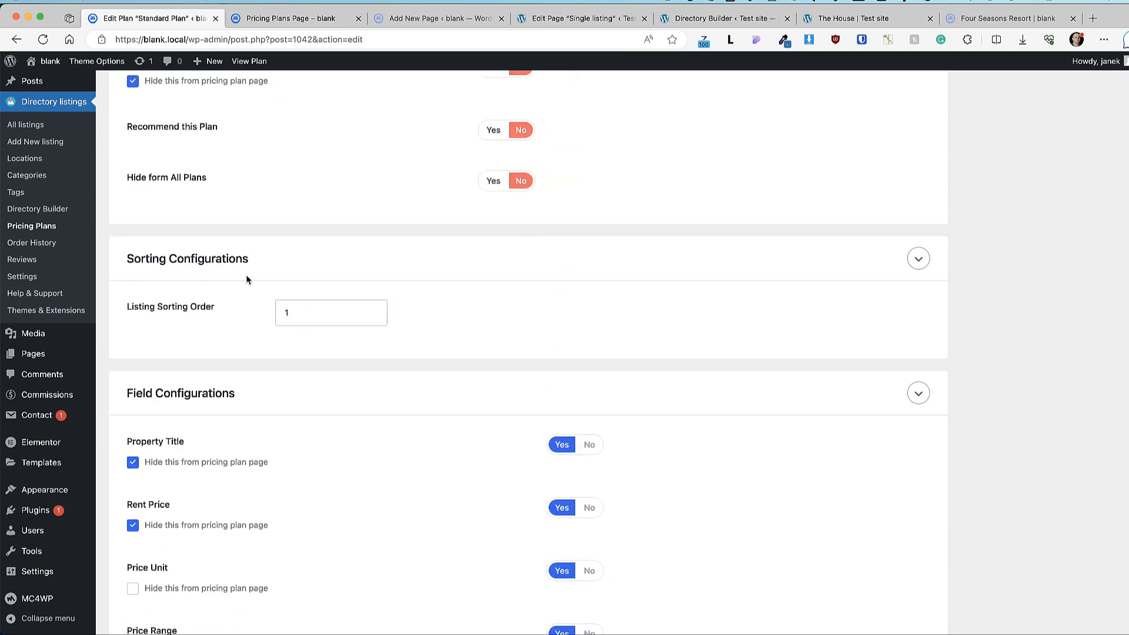
Step: Select the Standard Plan's shortcode, then return to the Pricing Plans list
{"action": "scroll", "coordinate": [353, 347], "scroll_direction": "down", "scroll_amount": 4}
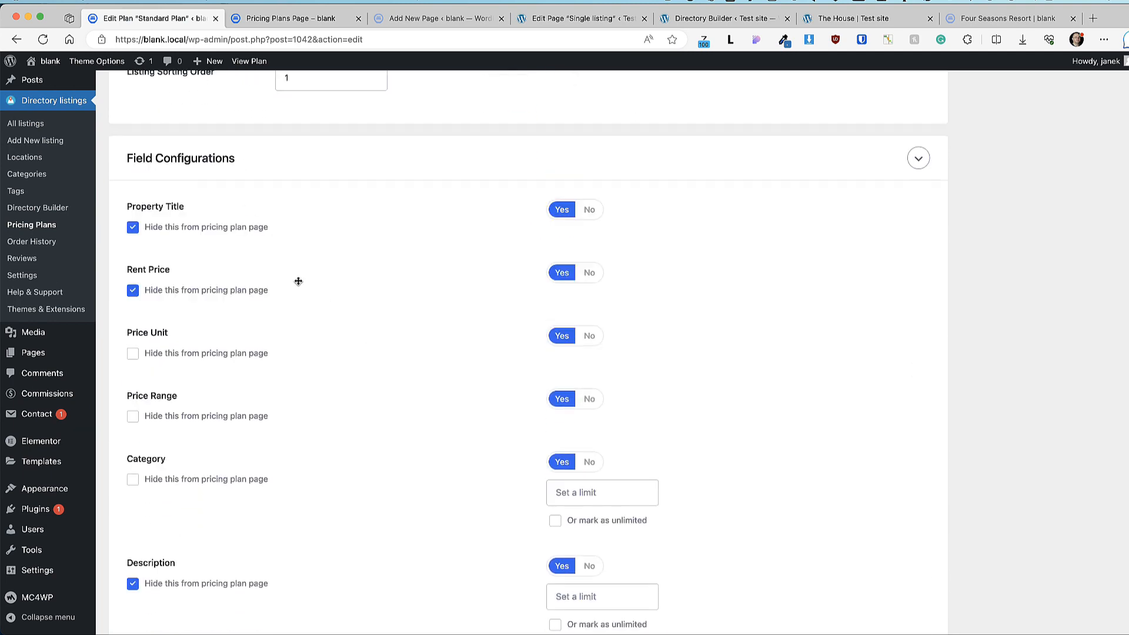
{"action": "scroll", "coordinate": [298, 282], "scroll_direction": "down", "scroll_amount": 1}
{"action": "scroll", "coordinate": [388, 335], "scroll_direction": "down", "scroll_amount": 10}
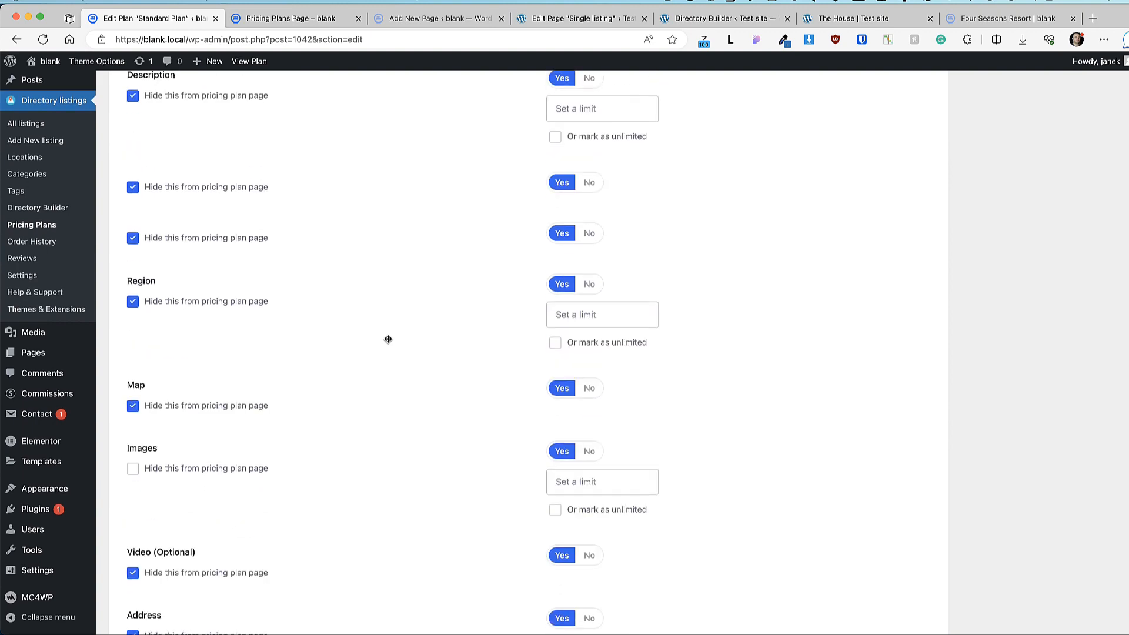
{"action": "scroll", "coordinate": [388, 339], "scroll_direction": "down", "scroll_amount": 15}
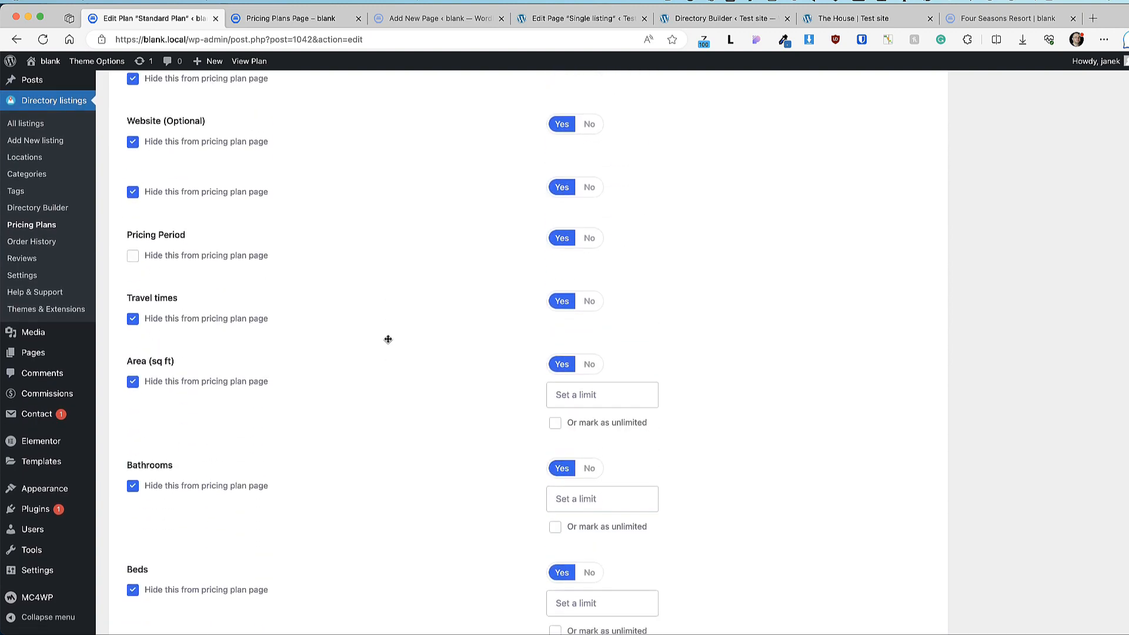
{"action": "scroll", "coordinate": [388, 339], "scroll_direction": "down", "scroll_amount": 3}
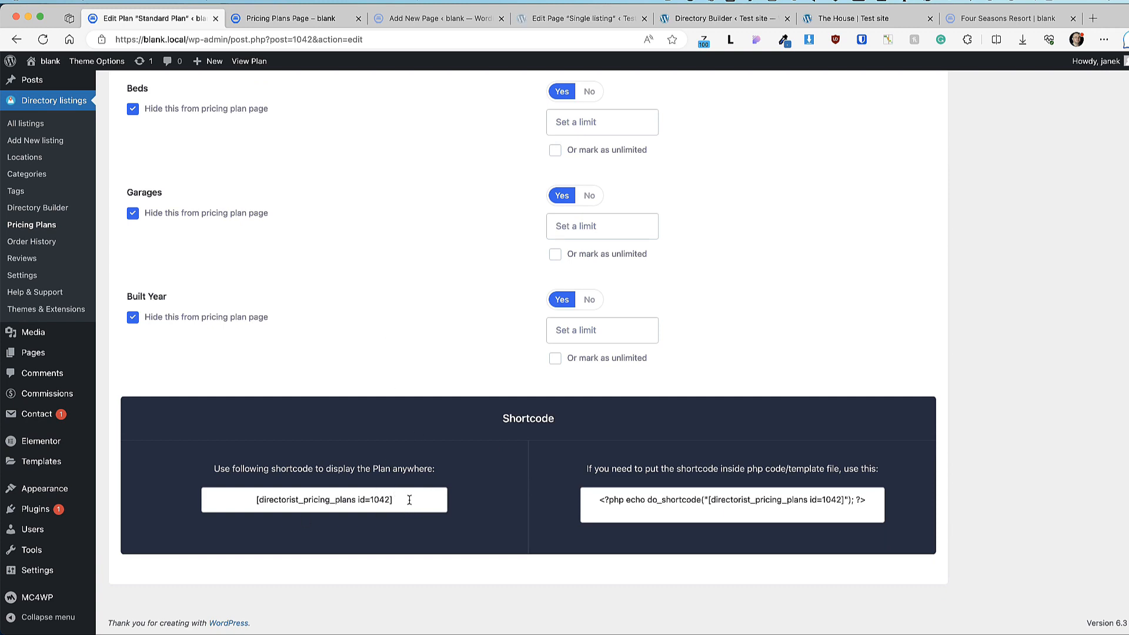
{"action": "left_click_drag", "start_coordinate": [404, 500], "coordinate": [245, 501]}
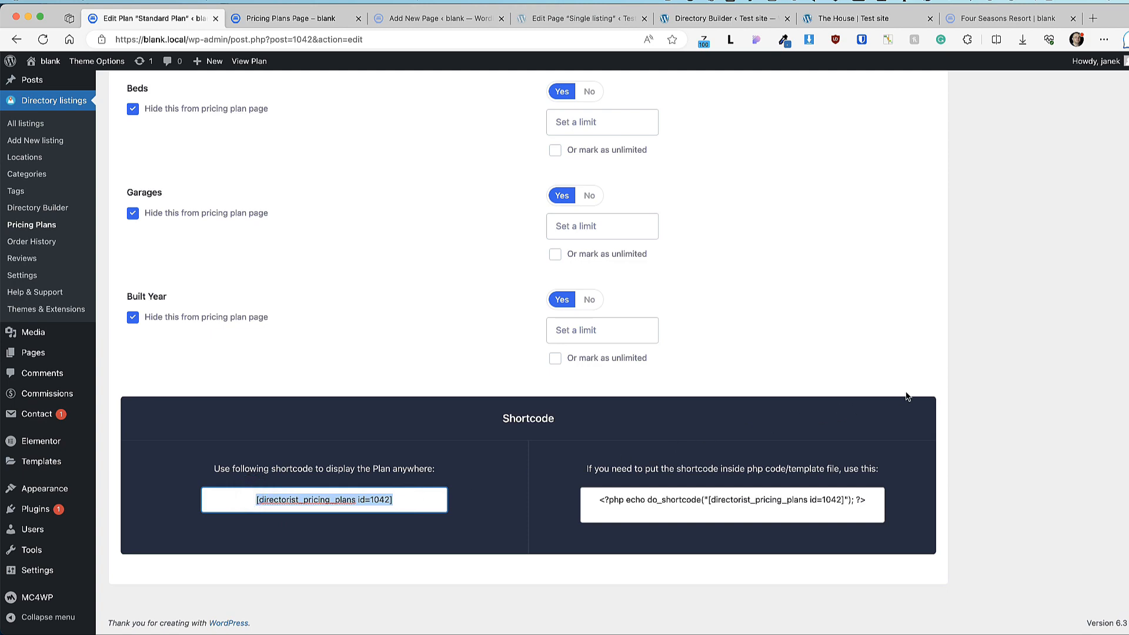
{"action": "scroll", "coordinate": [908, 391], "scroll_direction": "up", "scroll_amount": 20}
{"action": "left_click", "coordinate": [34, 262]}
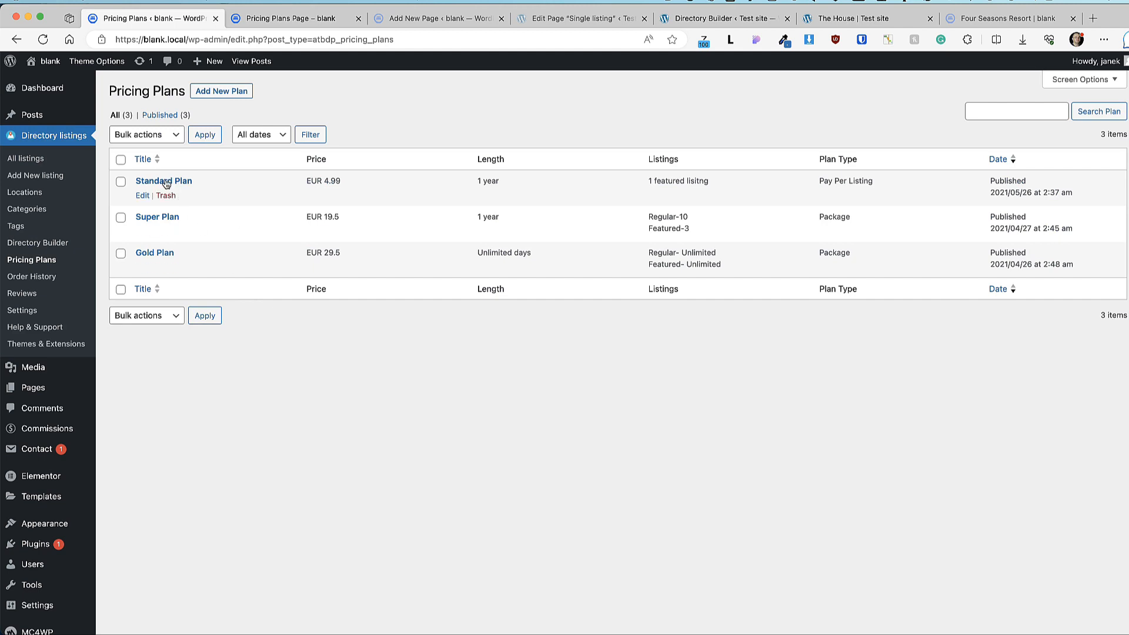
Step: Update the Pricing Plans Page with its pricing plans shortcode and view it
{"action": "left_click", "coordinate": [291, 19]}
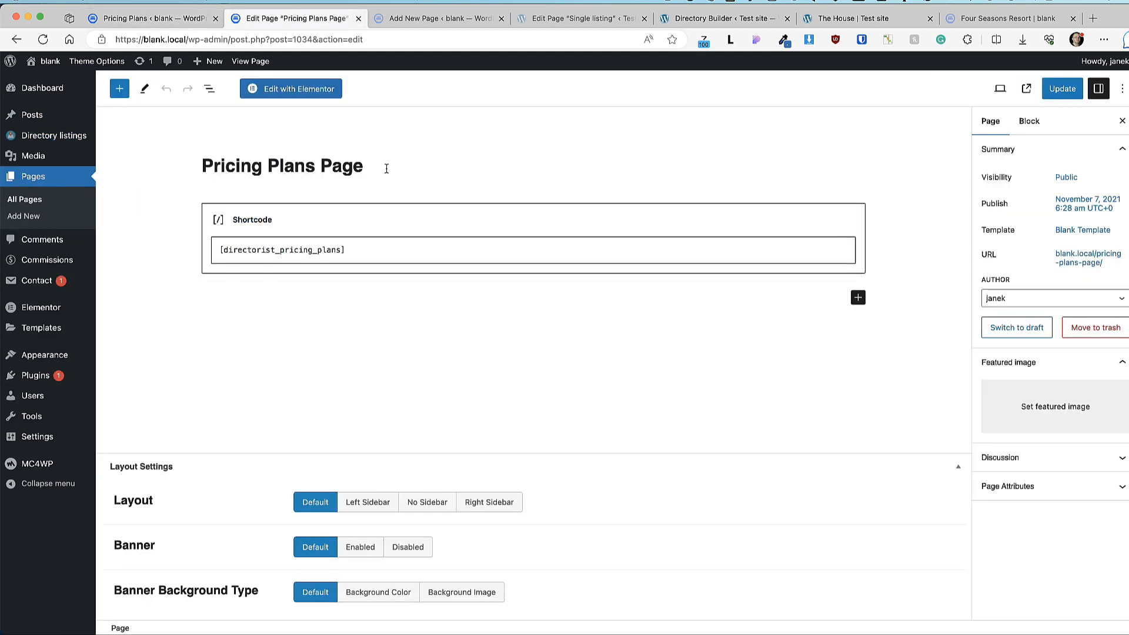
{"action": "left_click_drag", "start_coordinate": [386, 169], "coordinate": [196, 169]}
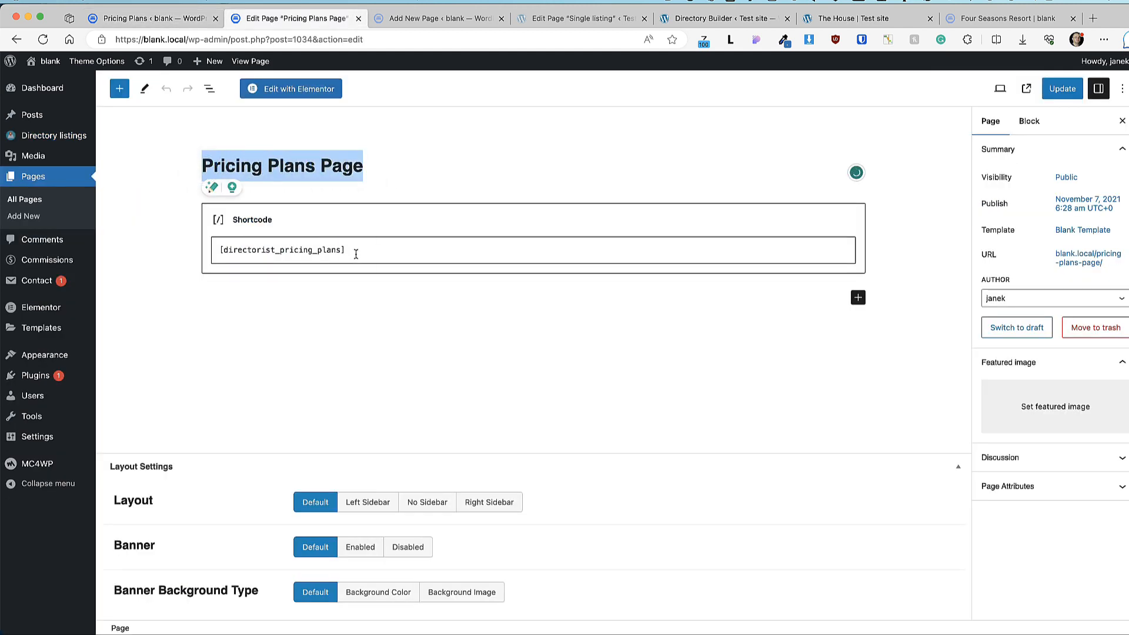
{"action": "left_click_drag", "start_coordinate": [356, 254], "coordinate": [221, 250]}
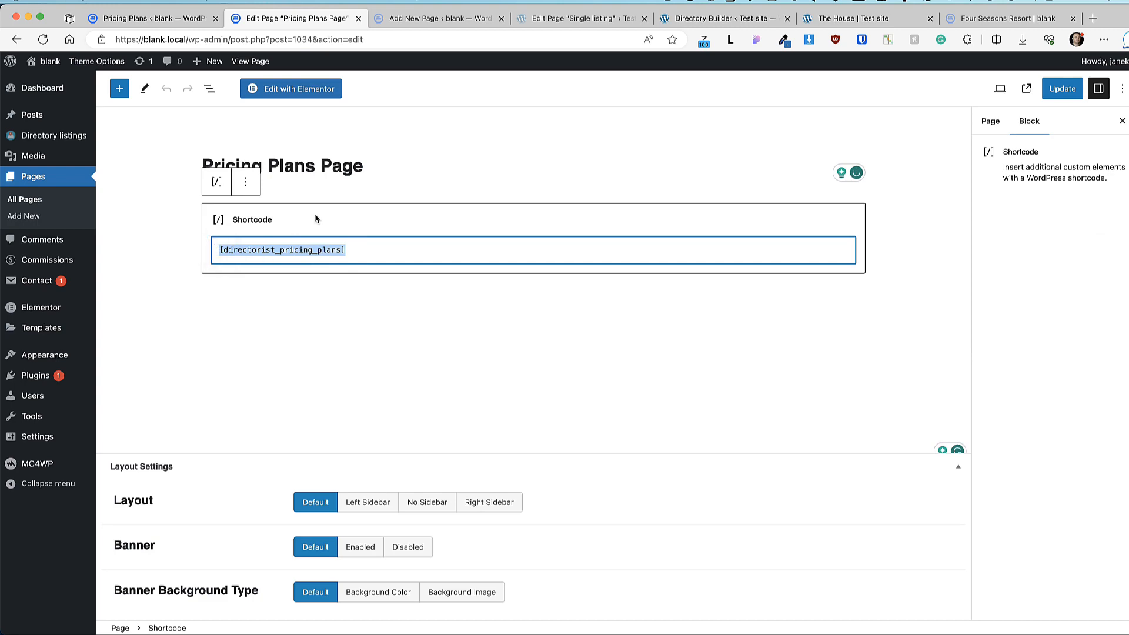
{"action": "key", "text": "super+s"}
{"action": "left_click", "coordinate": [244, 62]}
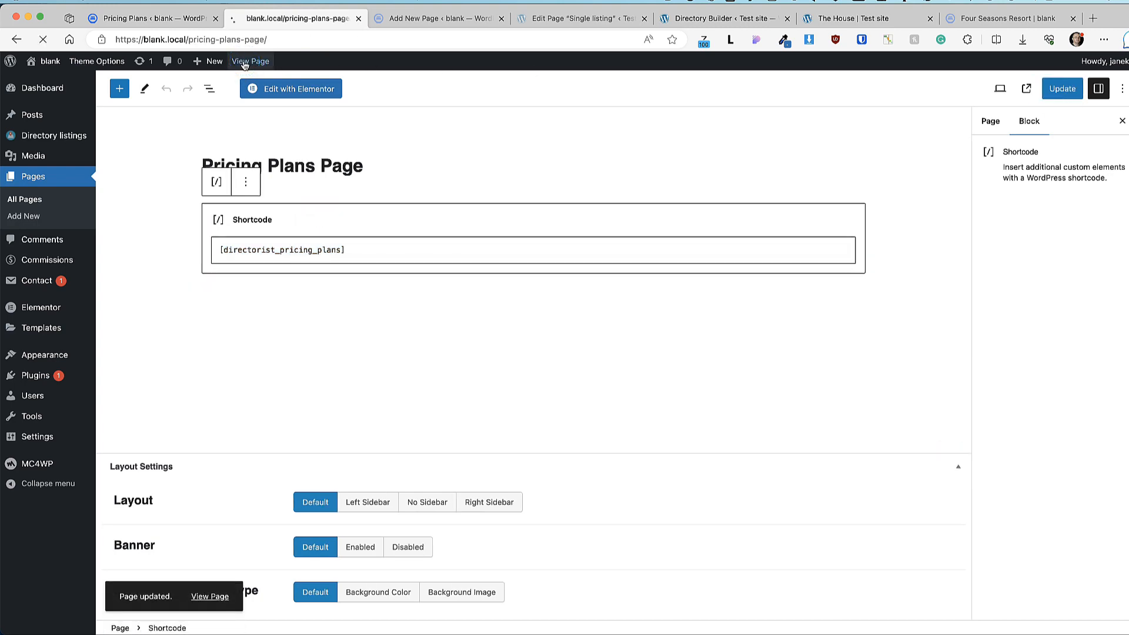
Step: Paste the pricing page address into a new private browsing window
{"action": "scroll", "coordinate": [267, 357], "scroll_direction": "down", "scroll_amount": 3}
{"action": "scroll", "coordinate": [267, 361], "scroll_direction": "down", "scroll_amount": 3}
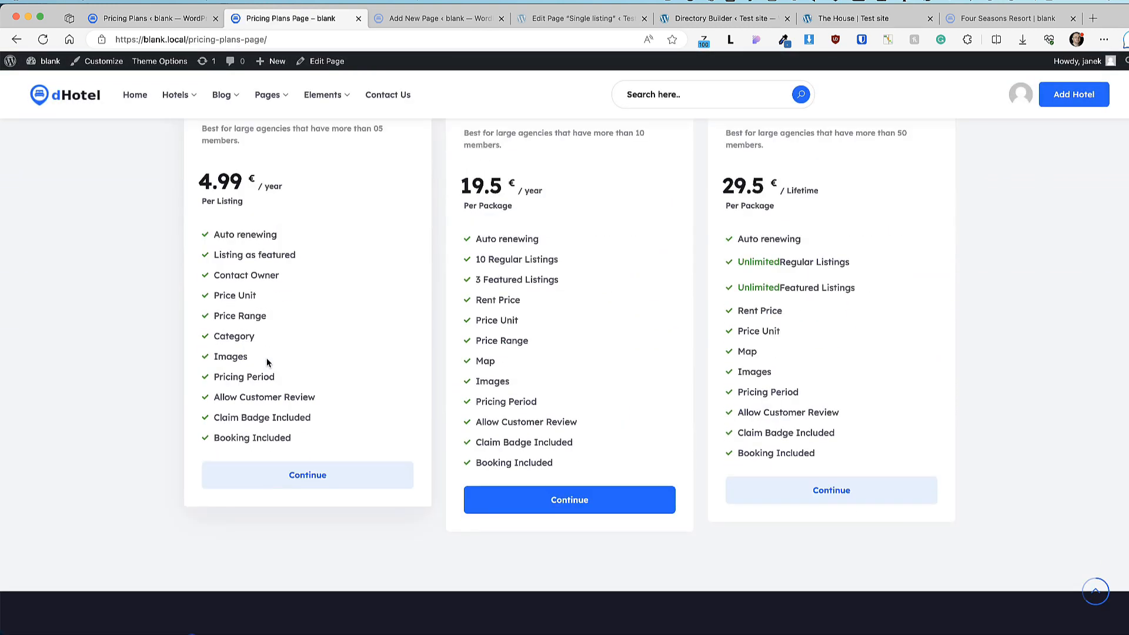
{"action": "key", "text": "super+shift+n"}
{"action": "type", "text": "https://blank.local/pricing-plans-page/"}
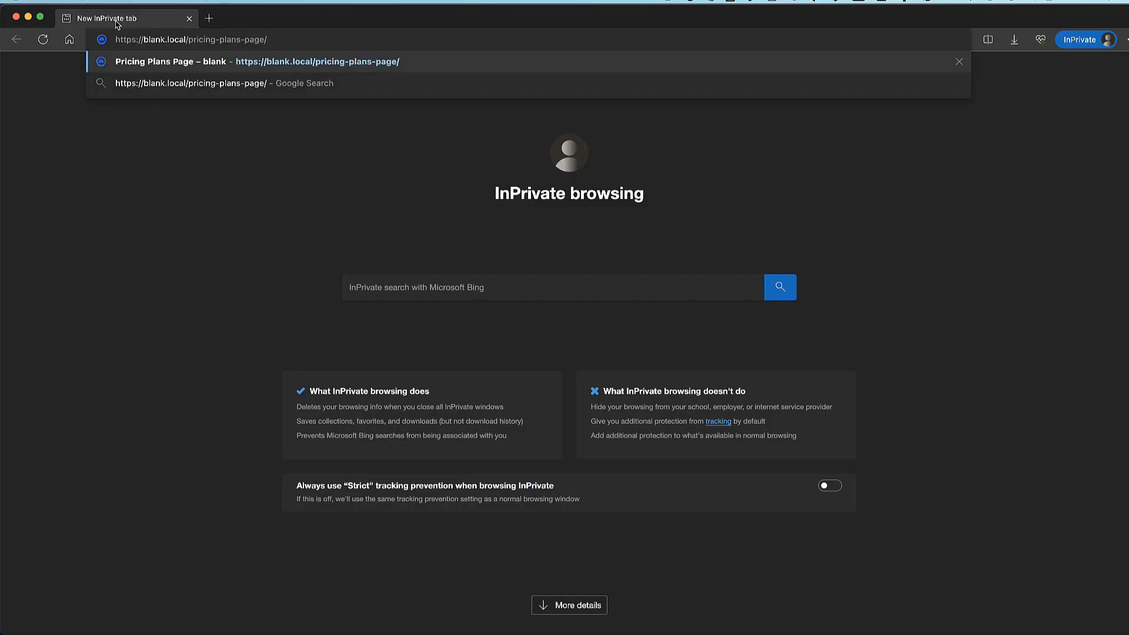
Step: Load the pricing page privately and choose the Gold plan for a new listing
{"action": "key", "text": "Return"}
{"action": "scroll", "coordinate": [499, 314], "scroll_direction": "down", "scroll_amount": 5}
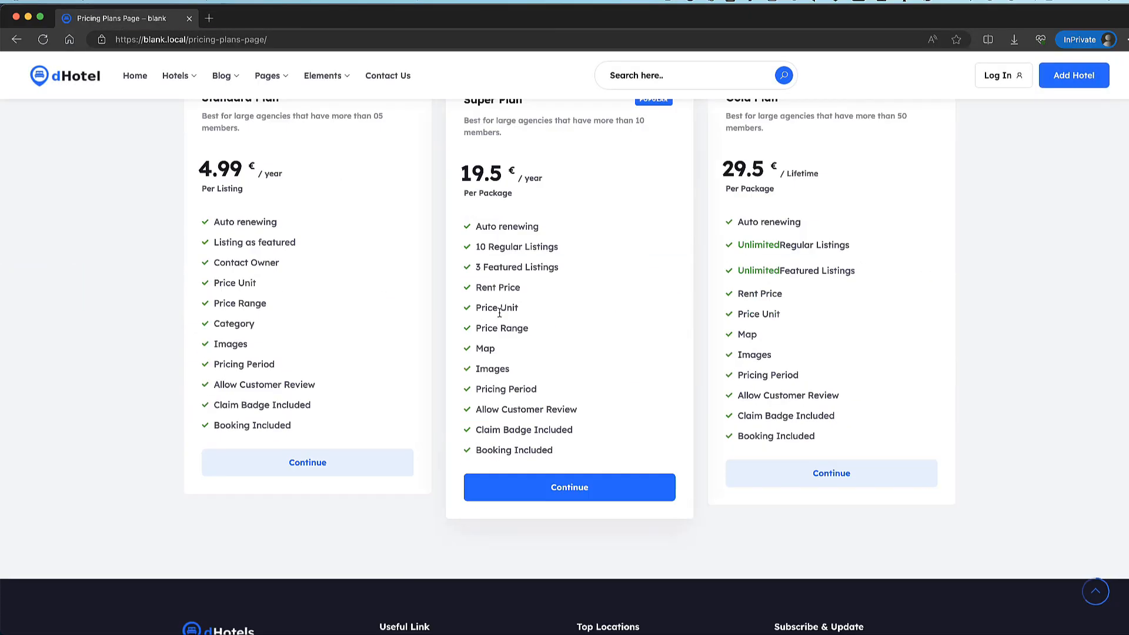
{"action": "left_click", "coordinate": [823, 474]}
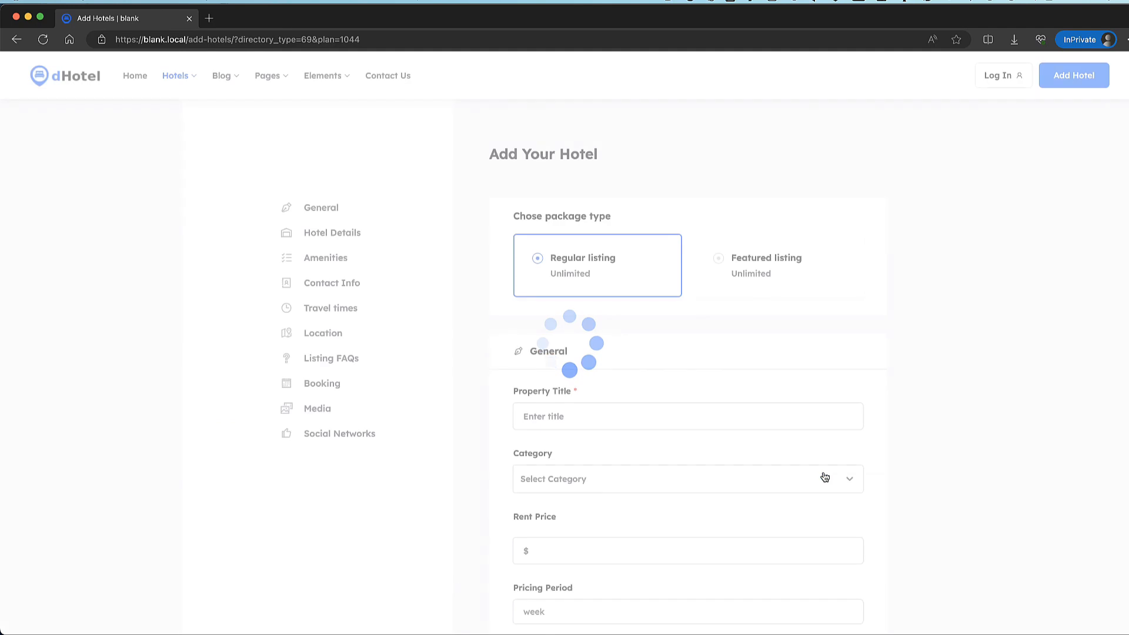
Step: Accept privacy and terms, preview the listing, reach the 29.50€ Gold checkout, and close the window
{"action": "scroll", "coordinate": [619, 352], "scroll_direction": "down", "scroll_amount": 20}
{"action": "left_click", "coordinate": [618, 349]}
{"action": "left_click", "coordinate": [611, 365]}
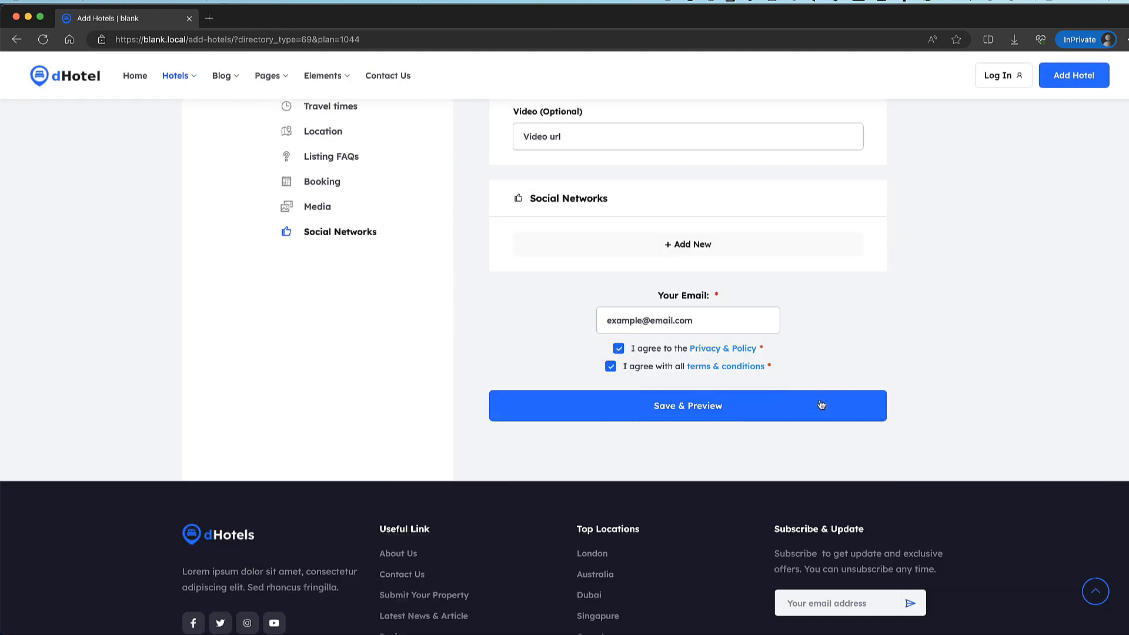
{"action": "left_click", "coordinate": [700, 403]}
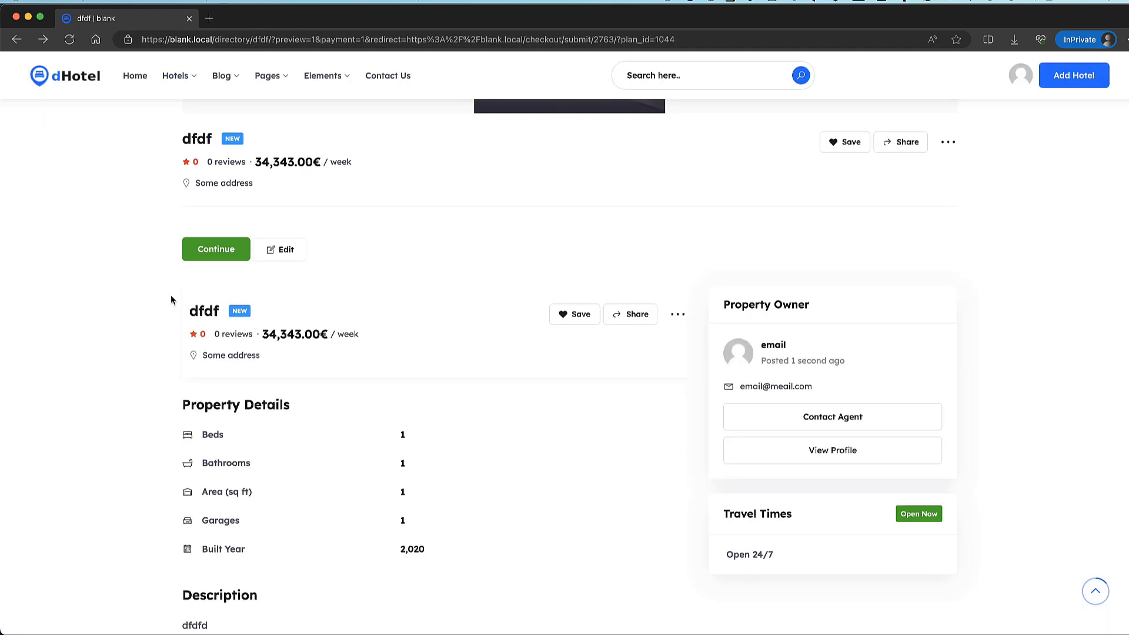
{"action": "left_click", "coordinate": [216, 249]}
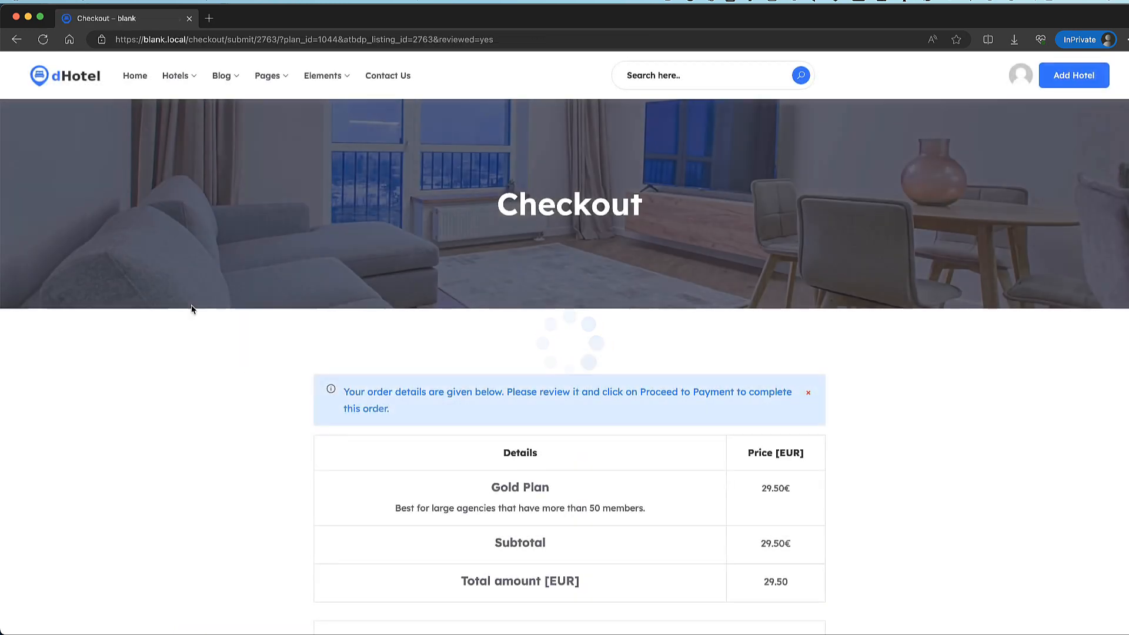
{"action": "scroll", "coordinate": [263, 375], "scroll_direction": "down", "scroll_amount": 5}
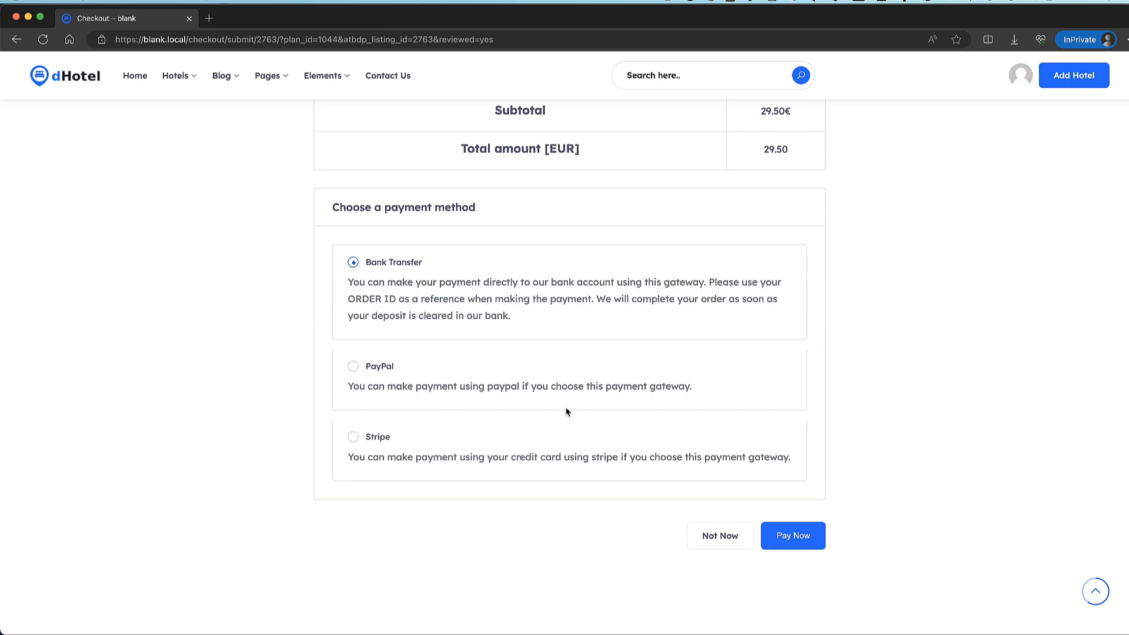
{"action": "left_click", "coordinate": [17, 17]}
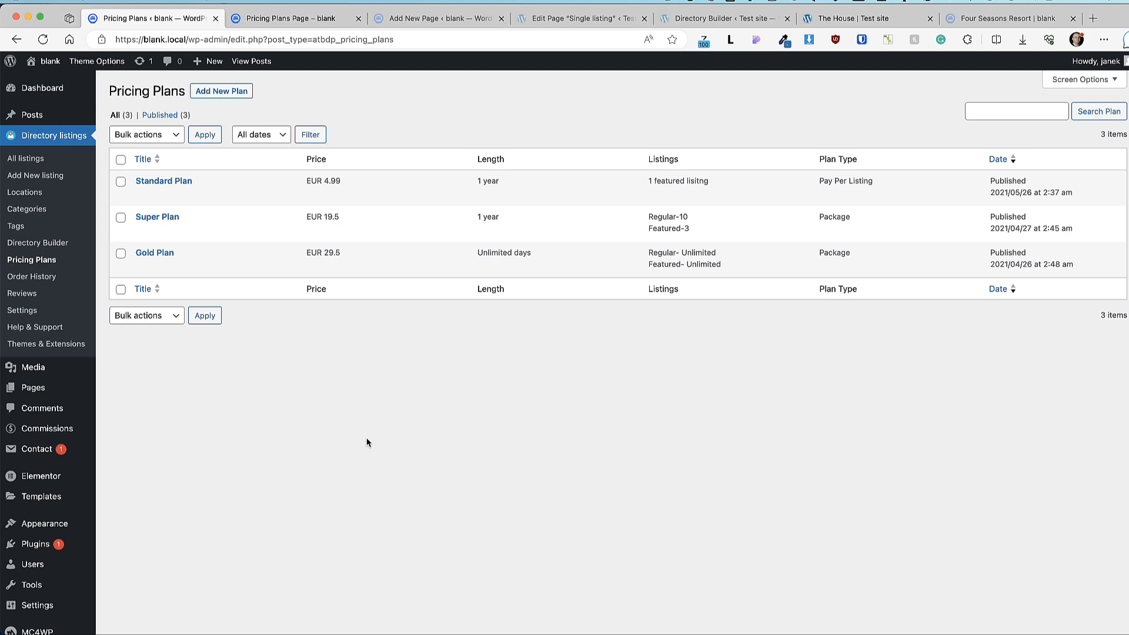
Step: Go to Directorist's Themes & Extensions page, showing 17 of 31 extensions active
{"action": "left_click", "coordinate": [35, 345]}
{"action": "left_click", "coordinate": [559, 21]}
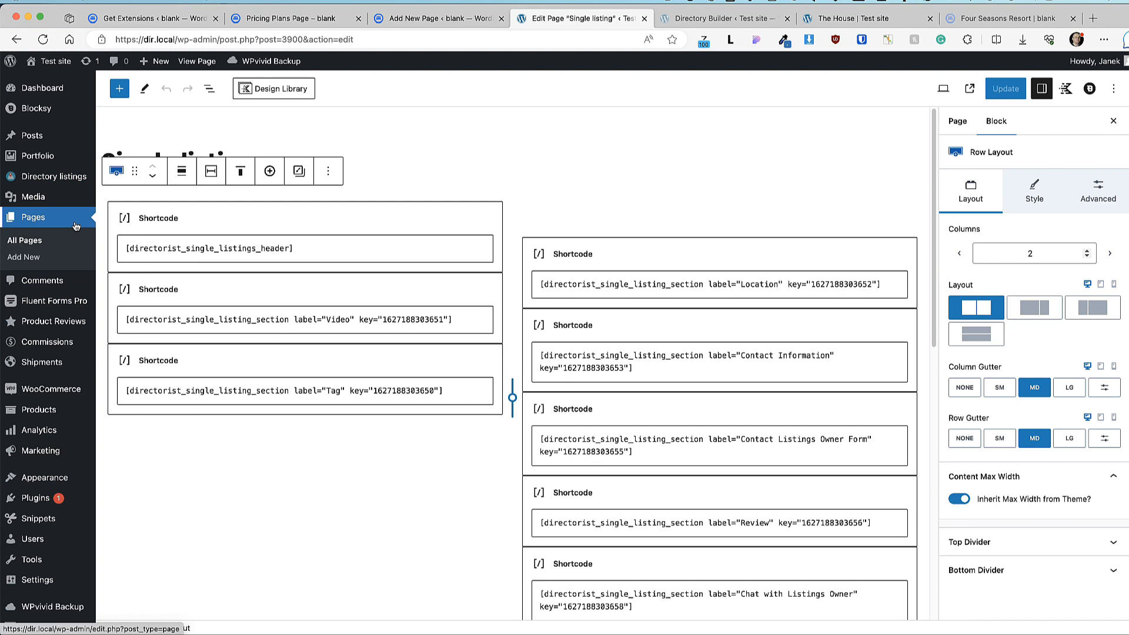
{"action": "mouse_move", "coordinate": [53, 176]}
{"action": "left_click", "coordinate": [127, 405]}
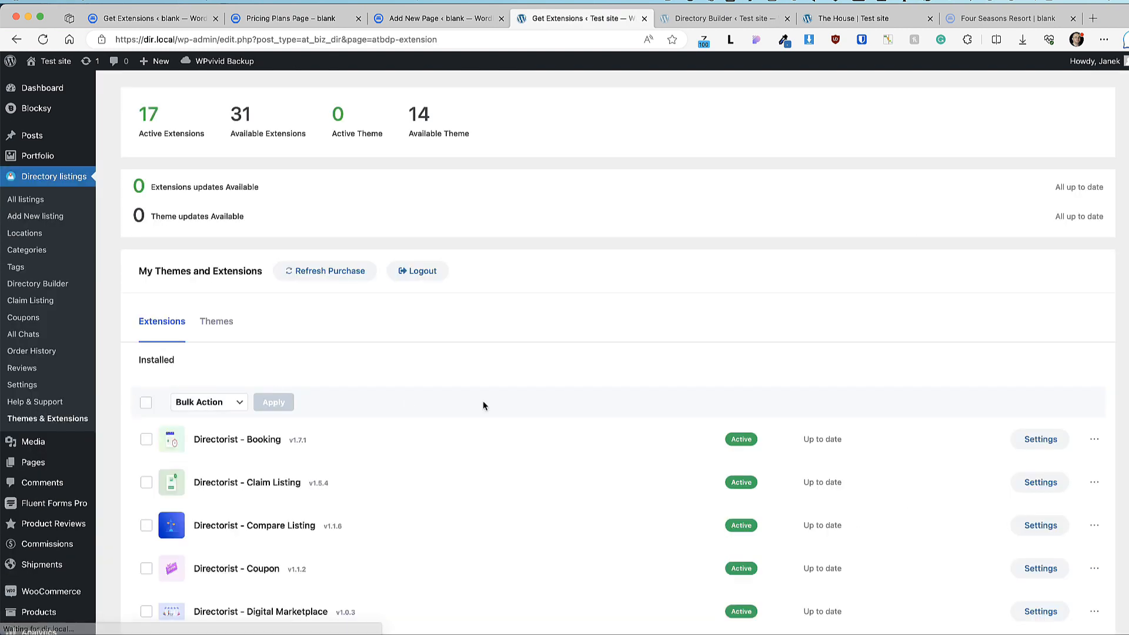
Step: Deactivate the Directorist Pricing Plans extension through Bulk Action
{"action": "scroll", "coordinate": [761, 288], "scroll_direction": "down", "scroll_amount": 10}
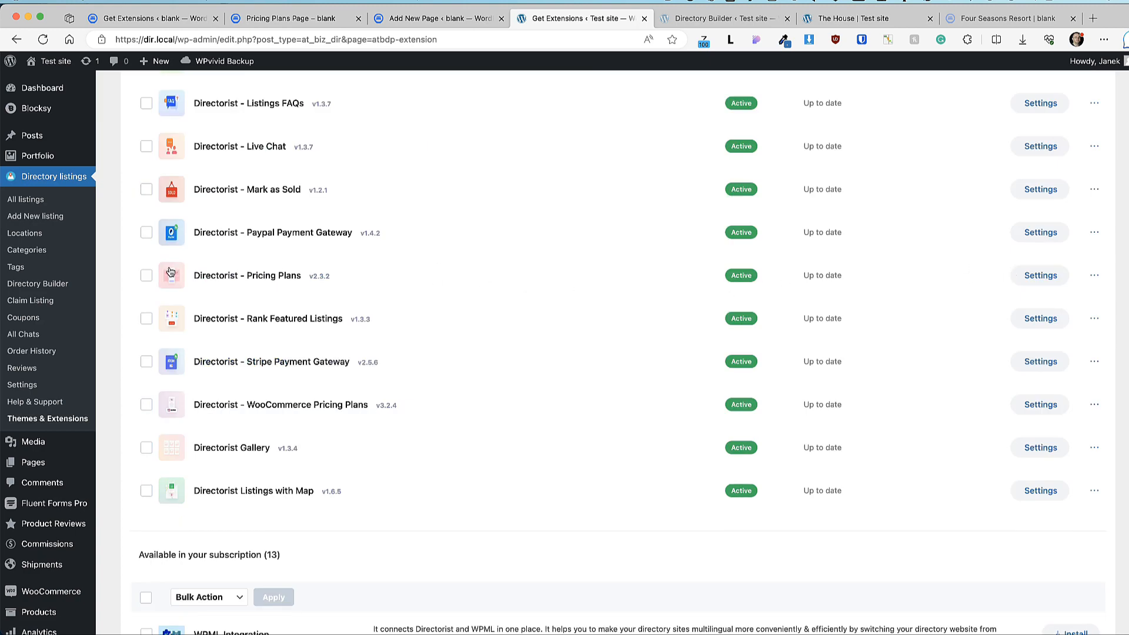
{"action": "left_click", "coordinate": [146, 275]}
{"action": "left_click", "coordinate": [209, 403]}
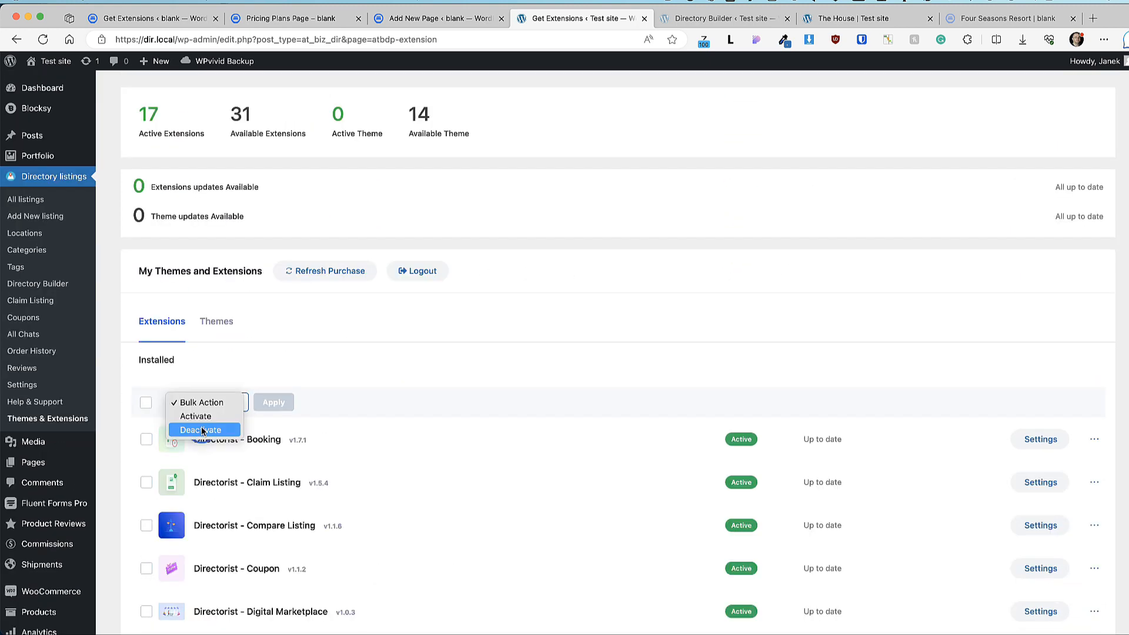
{"action": "left_click", "coordinate": [203, 430]}
{"action": "left_click", "coordinate": [279, 403]}
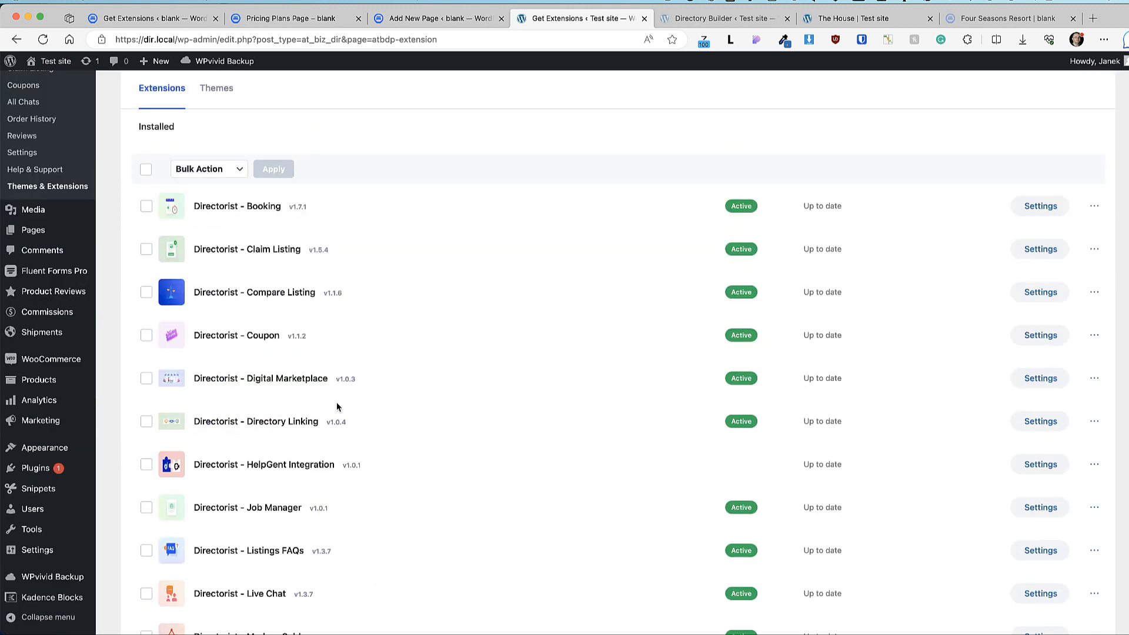
Step: Apply Bulk Action Activate to WooCommerce Pricing Plans, leaving 16 extensions active
{"action": "scroll", "coordinate": [444, 412], "scroll_direction": "down", "scroll_amount": 8}
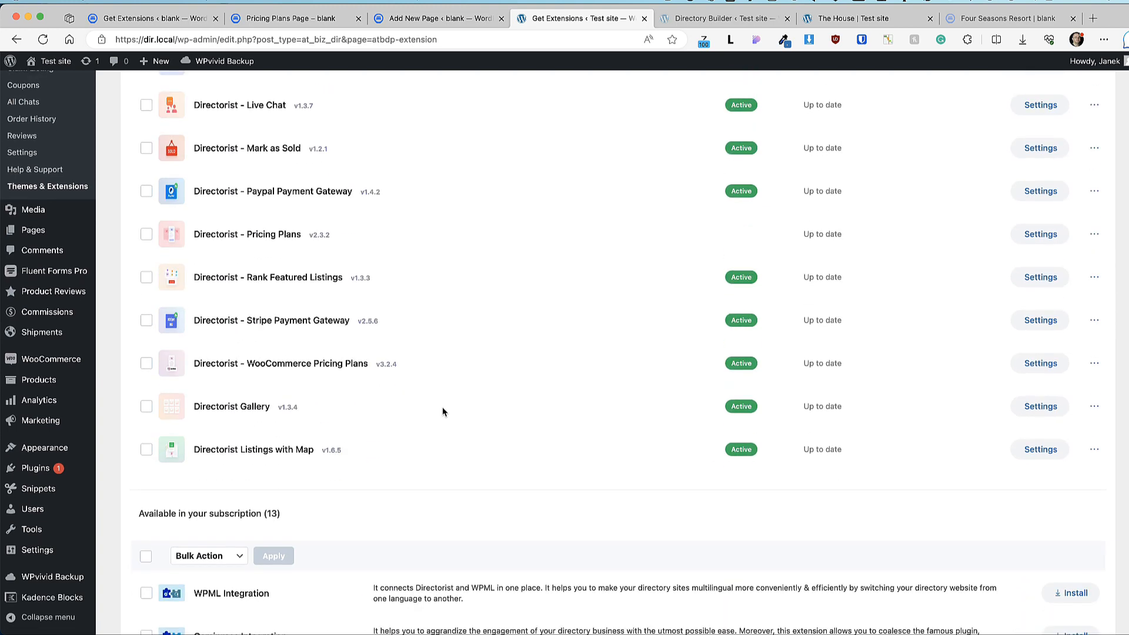
{"action": "left_click", "coordinate": [146, 362]}
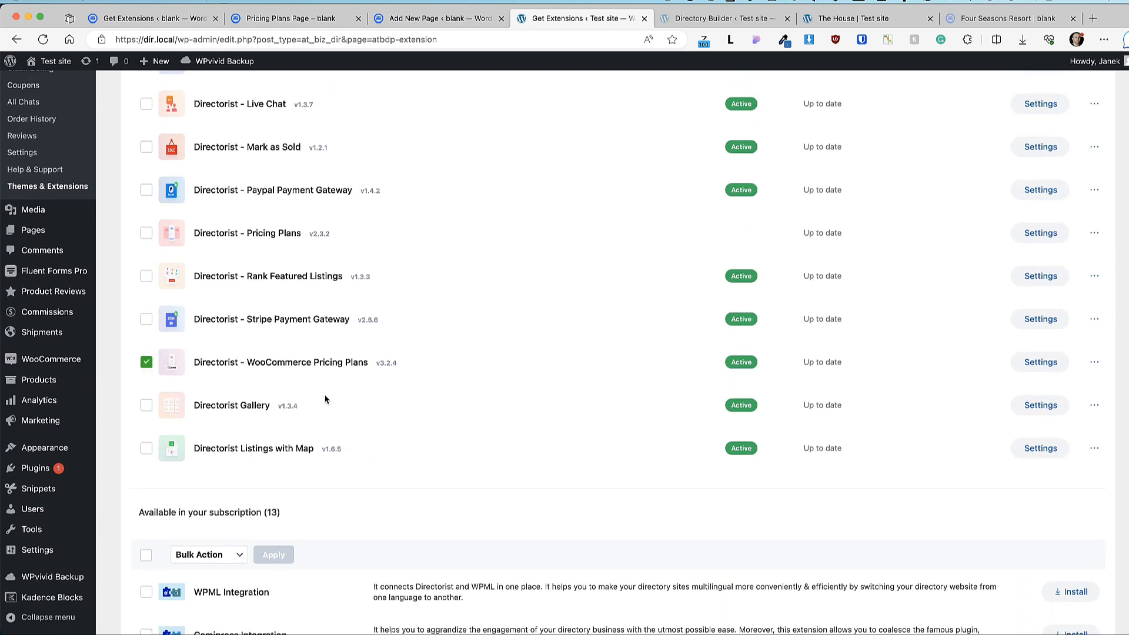
{"action": "scroll", "coordinate": [325, 396], "scroll_direction": "up", "scroll_amount": 10}
{"action": "left_click", "coordinate": [209, 280]}
{"action": "left_click", "coordinate": [200, 293]}
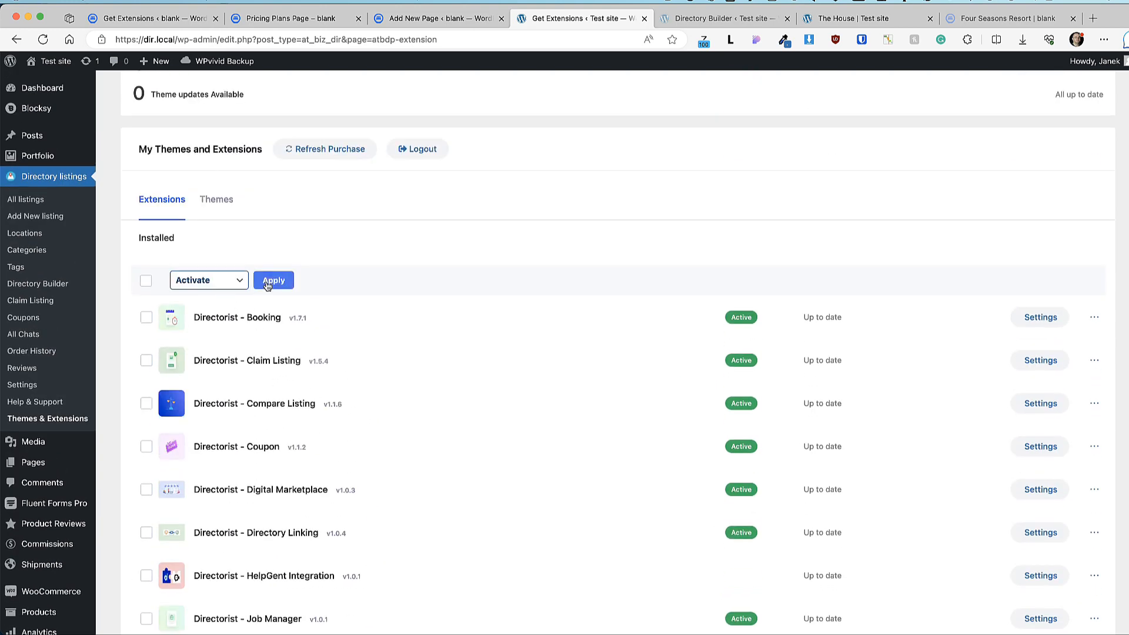
{"action": "left_click", "coordinate": [274, 281]}
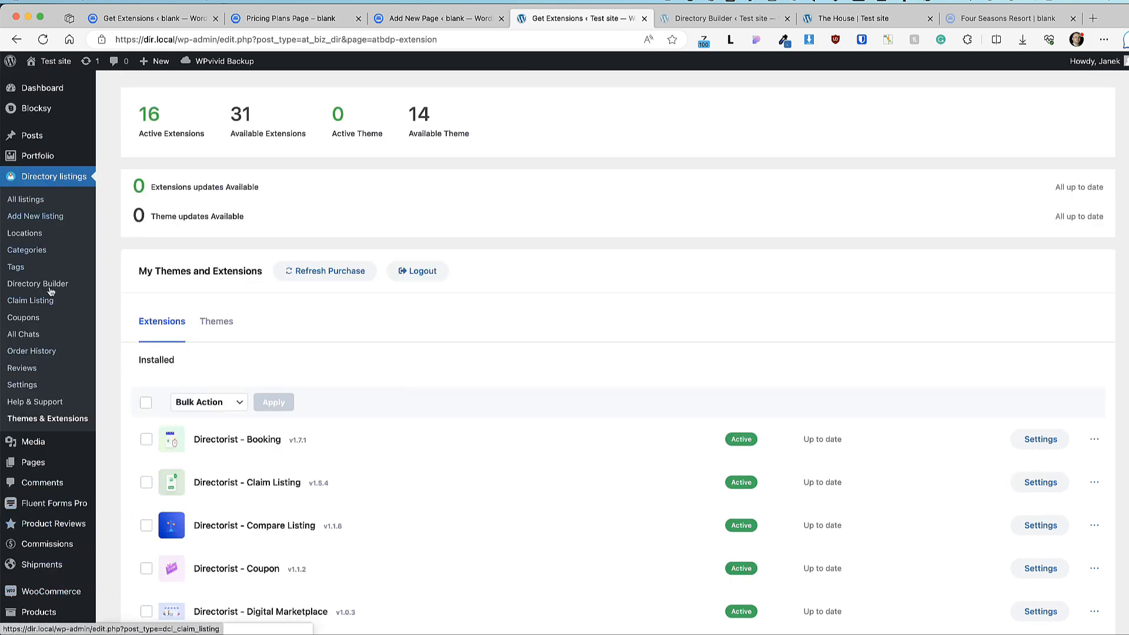
{"action": "scroll", "coordinate": [50, 291], "scroll_direction": "down", "scroll_amount": 4}
{"action": "left_click", "coordinate": [146, 396]}
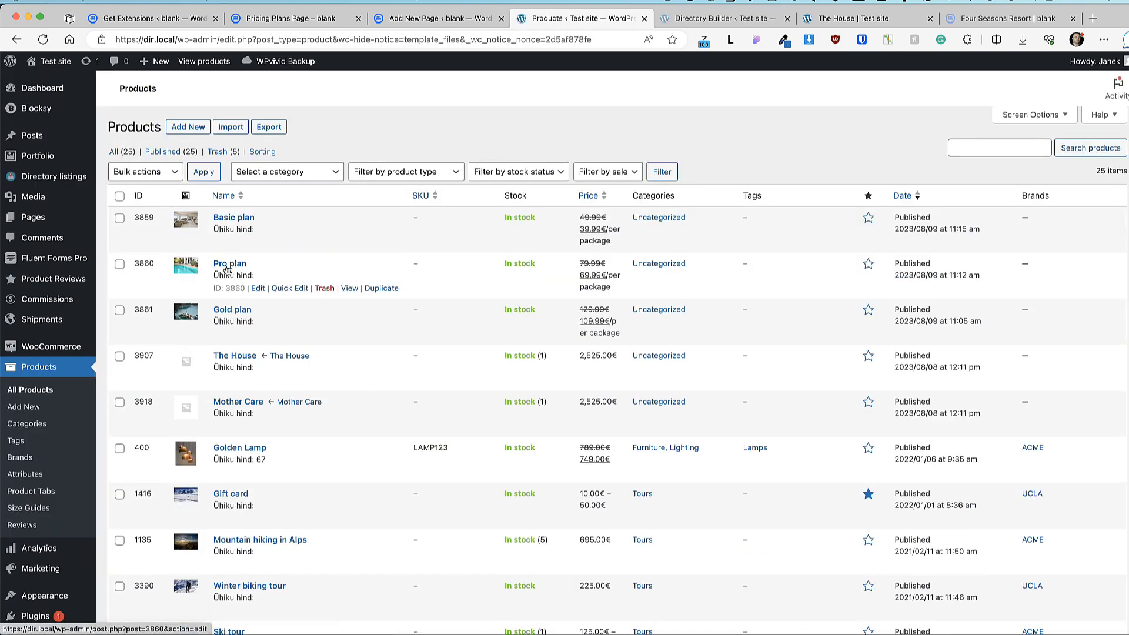
Step: Set the Basic plan product to a virtual Listing Pricing Plan
{"action": "left_click", "coordinate": [245, 218]}
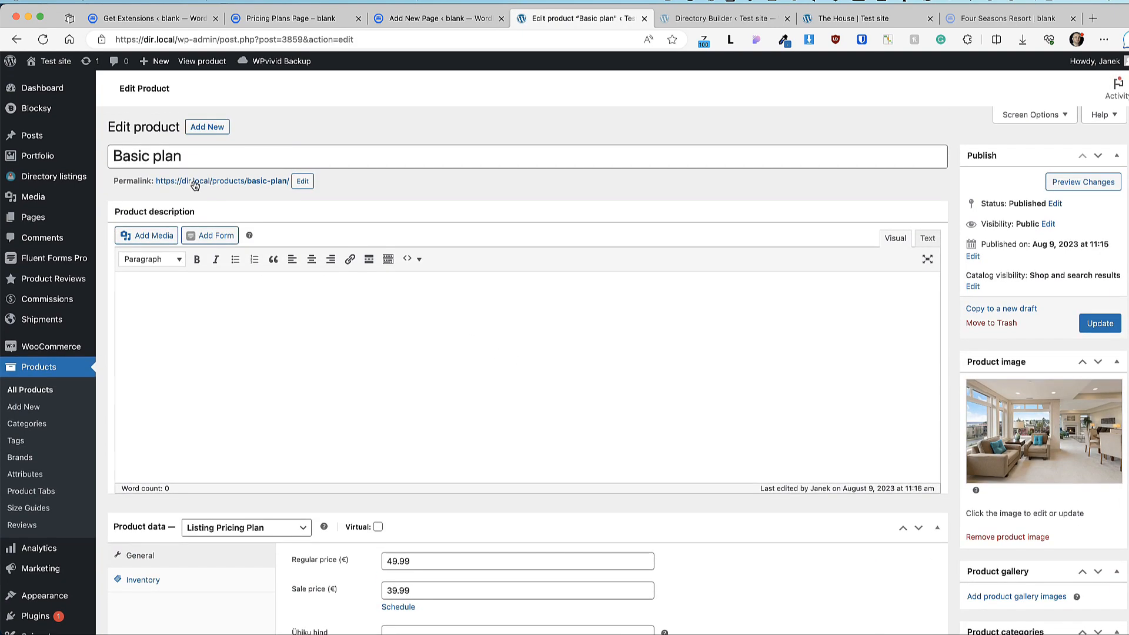
{"action": "scroll", "coordinate": [305, 315], "scroll_direction": "down", "scroll_amount": 5}
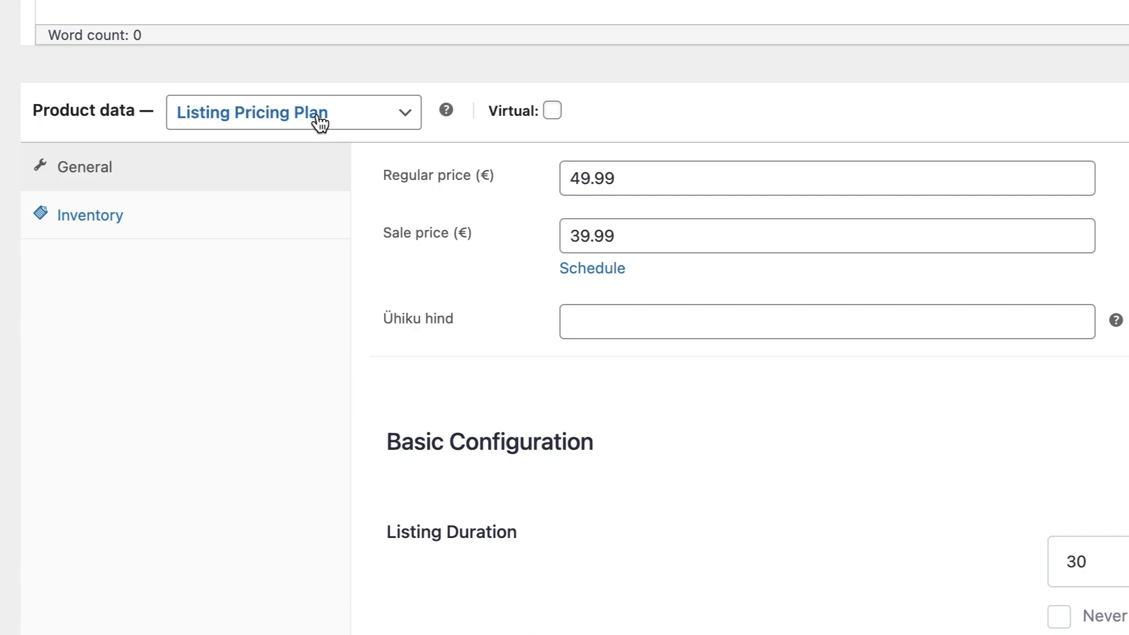
{"action": "left_click", "coordinate": [318, 118]}
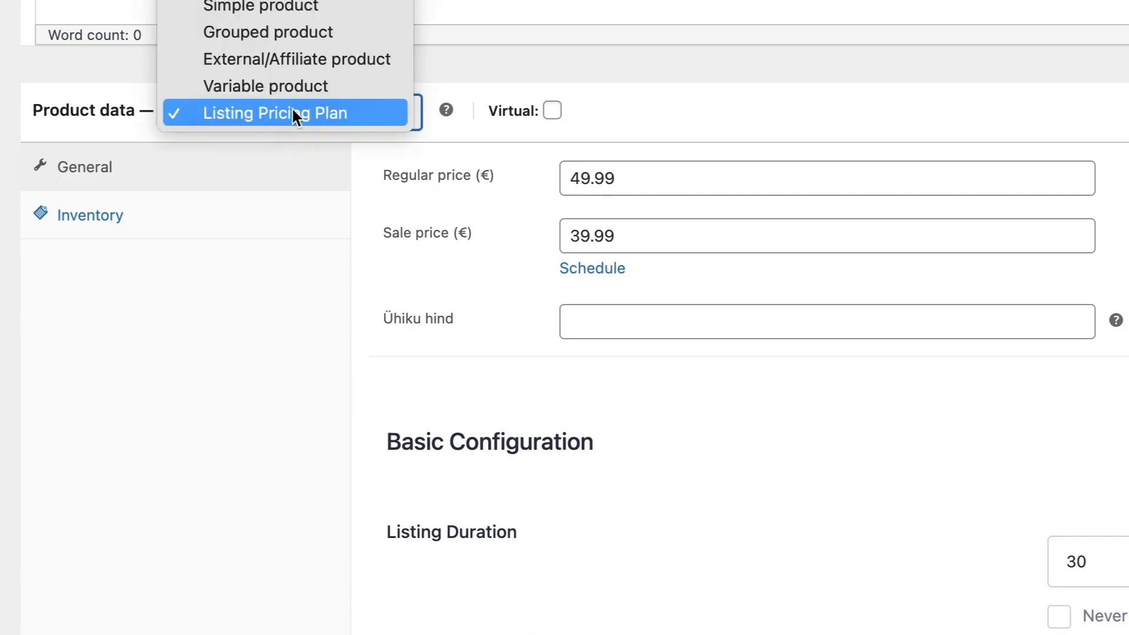
{"action": "left_click", "coordinate": [266, 114]}
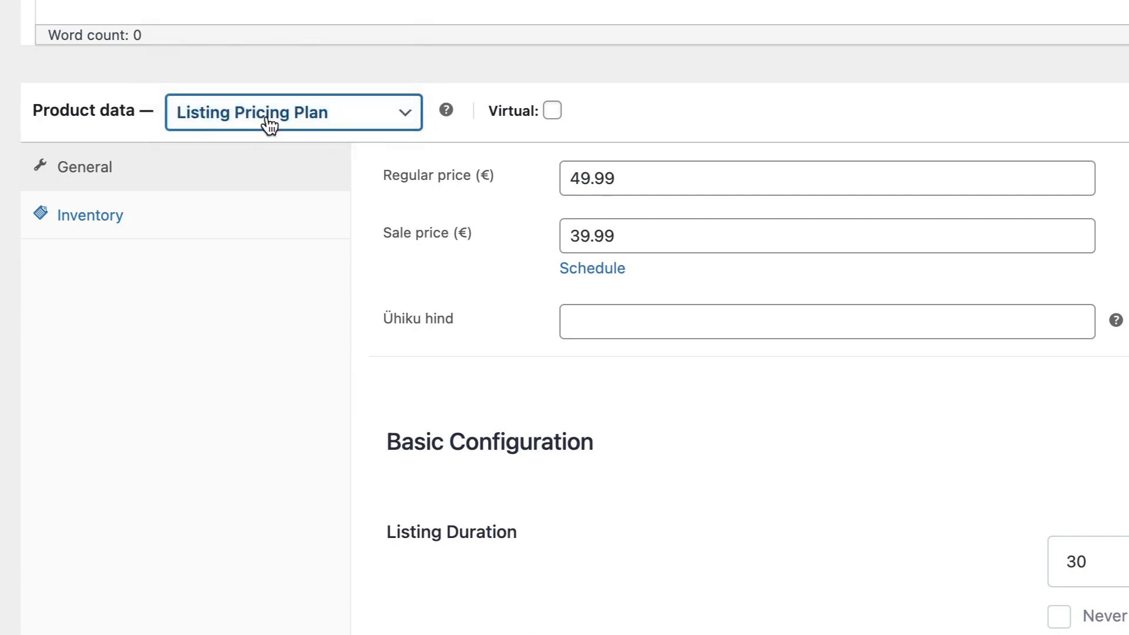
{"action": "left_click", "coordinate": [553, 114]}
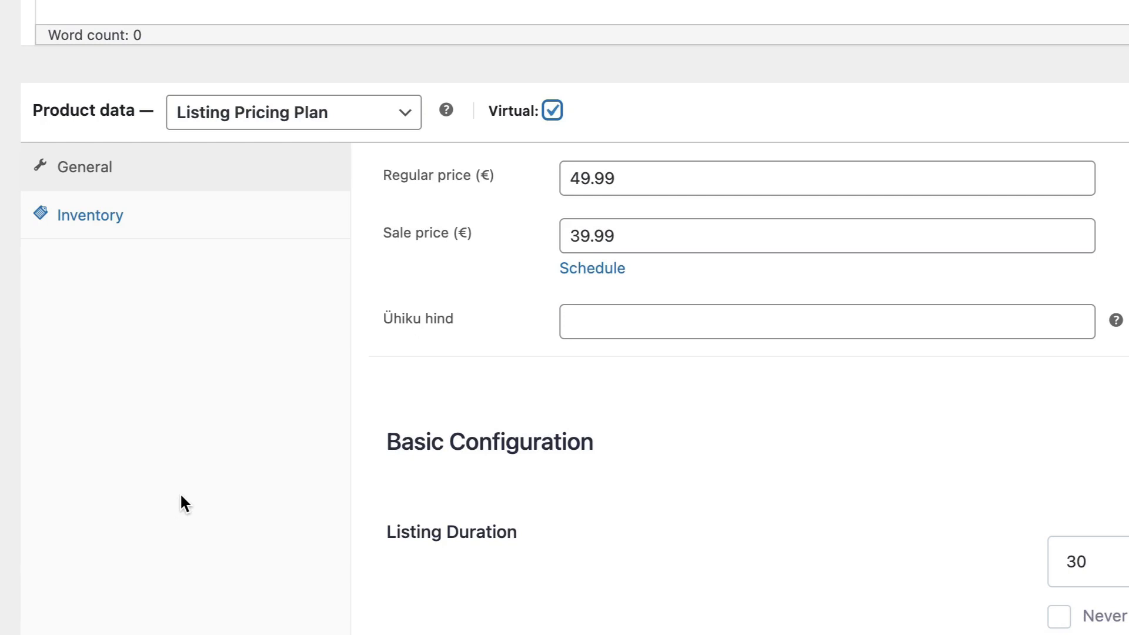
Step: Review the Basic plan's 49.99€ regular and 39.99€ sale prices, then head to the front-end site
{"action": "scroll", "coordinate": [181, 495], "scroll_direction": "down", "scroll_amount": 5}
{"action": "scroll", "coordinate": [1049, 364], "scroll_direction": "up", "scroll_amount": 2}
{"action": "scroll", "coordinate": [1049, 364], "scroll_direction": "down", "scroll_amount": 3}
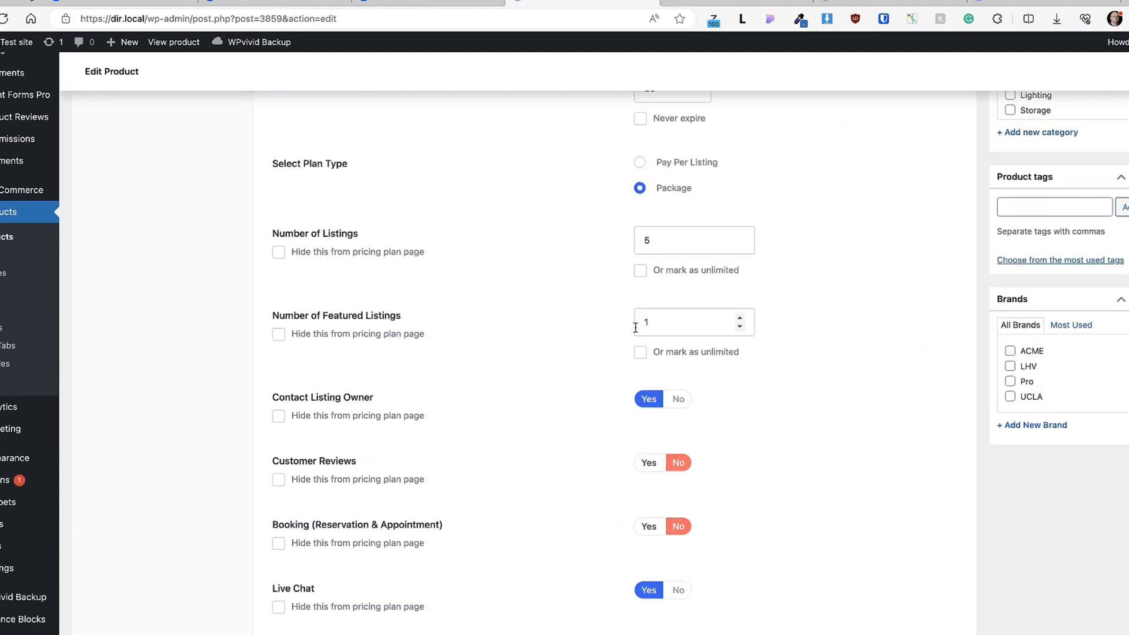
{"action": "scroll", "coordinate": [635, 328], "scroll_direction": "down", "scroll_amount": 20}
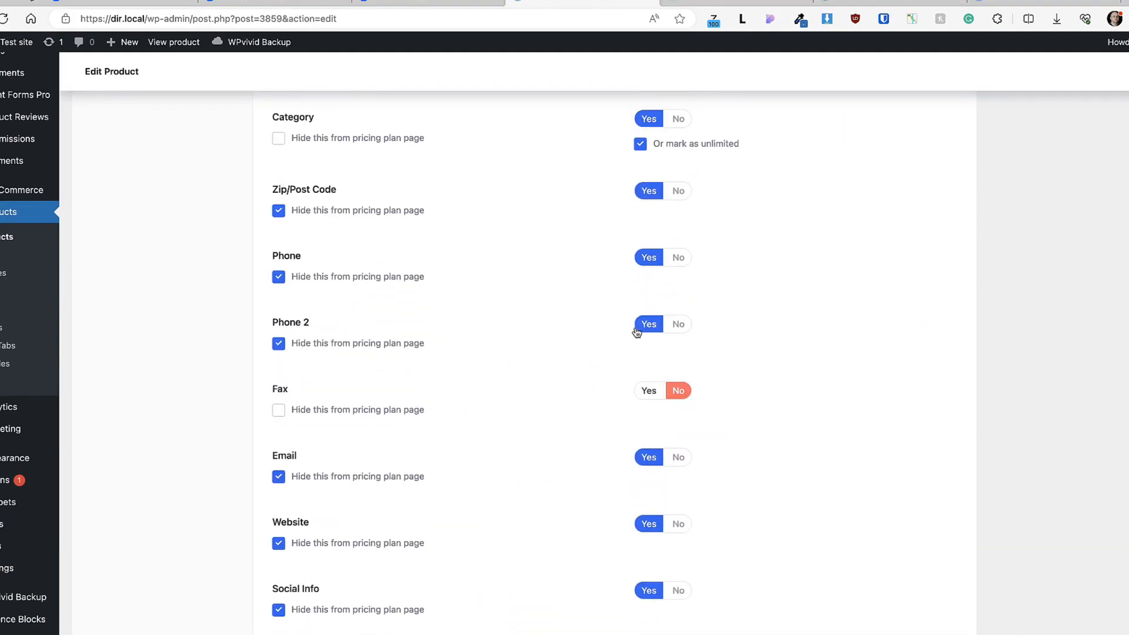
{"action": "scroll", "coordinate": [637, 333], "scroll_direction": "down", "scroll_amount": 14}
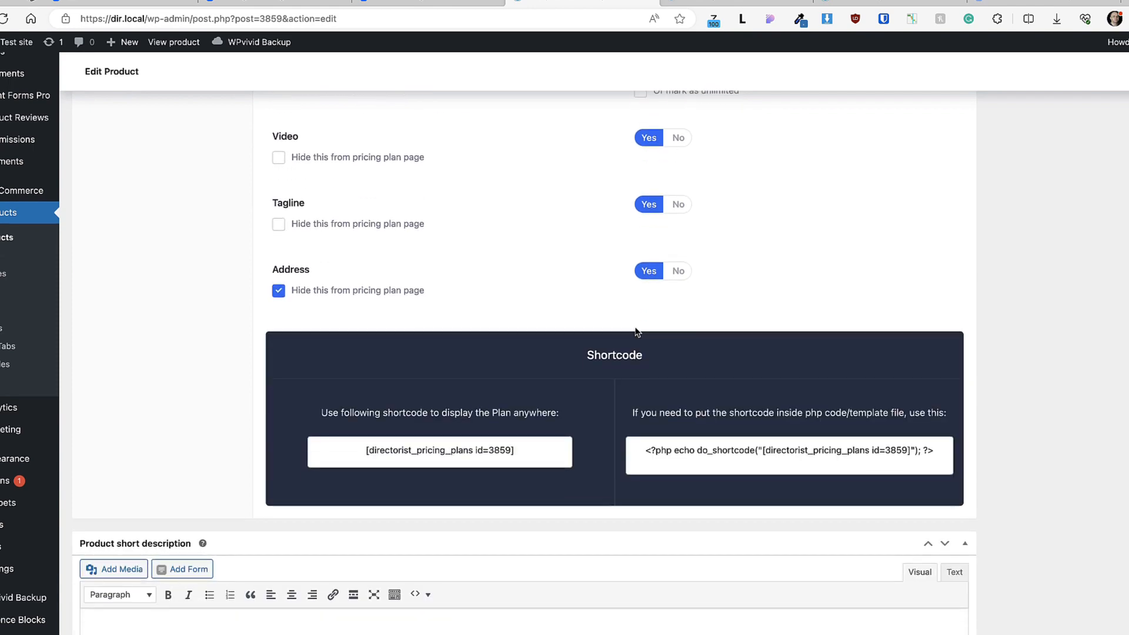
{"action": "scroll", "coordinate": [650, 341], "scroll_direction": "up", "scroll_amount": 20}
{"action": "scroll", "coordinate": [664, 352], "scroll_direction": "down", "scroll_amount": 4}
{"action": "scroll", "coordinate": [663, 351], "scroll_direction": "up", "scroll_amount": 5}
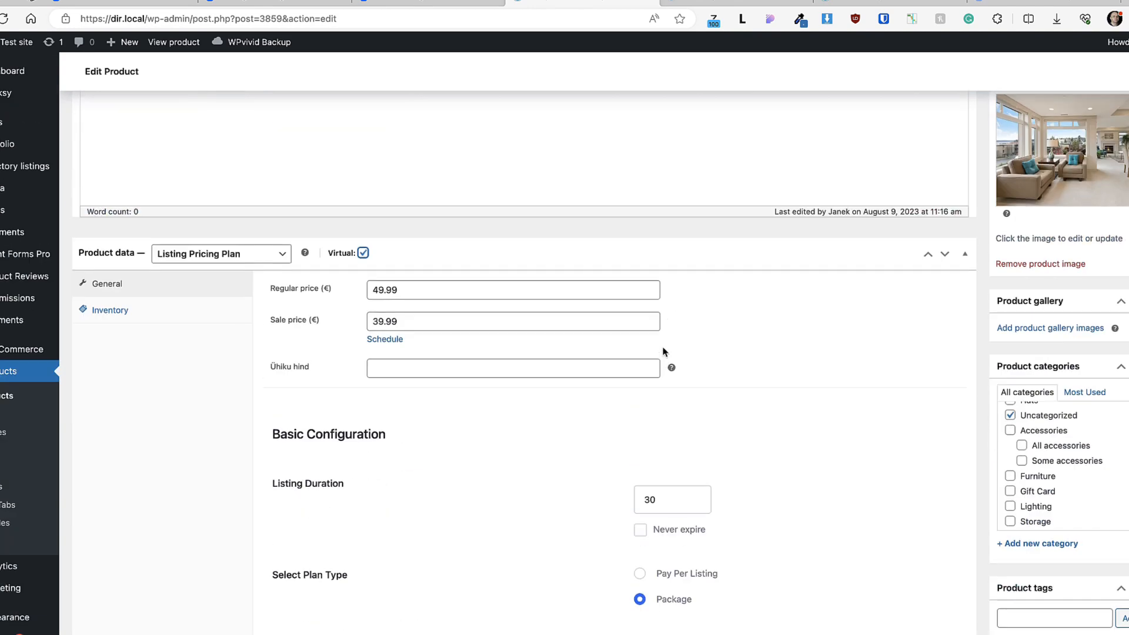
{"action": "scroll", "coordinate": [708, 365], "scroll_direction": "up", "scroll_amount": 5}
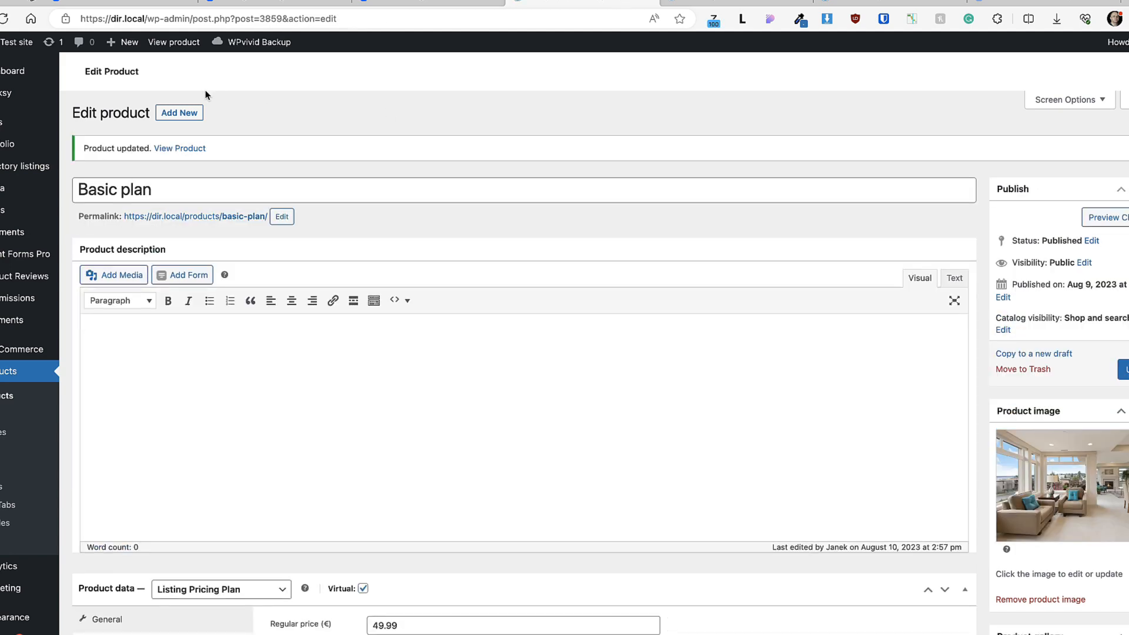
{"action": "left_click", "coordinate": [20, 42]}
Step: Check the Pricing plans page shortcode and its front-end Basic, Pro and Gold plans
{"action": "left_click", "coordinate": [403, 147]}
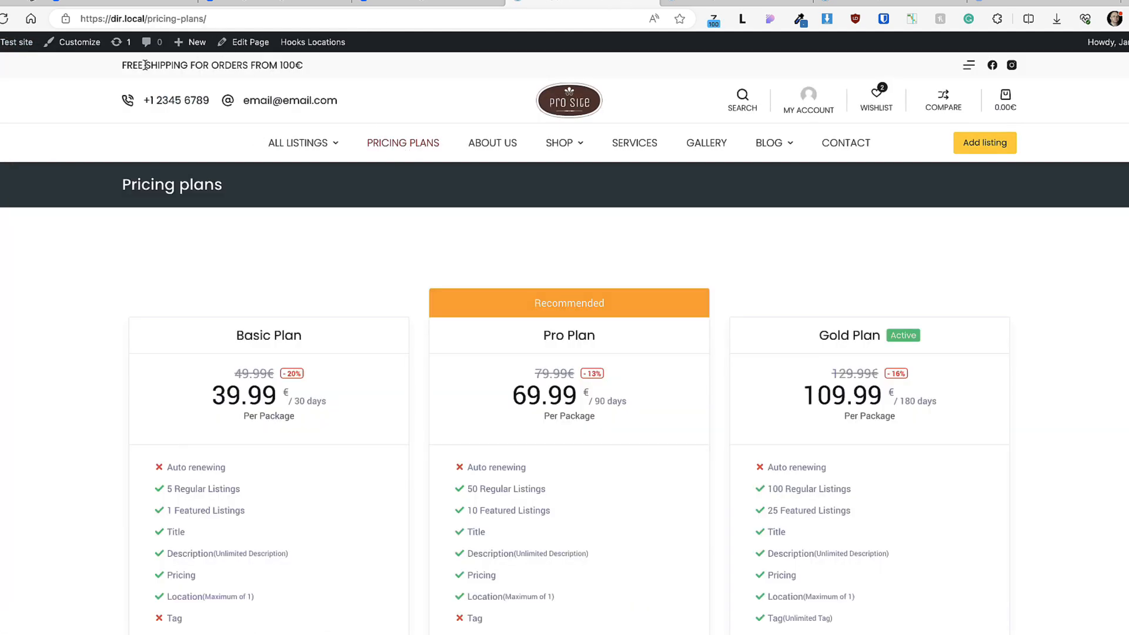
{"action": "left_click", "coordinate": [253, 42]}
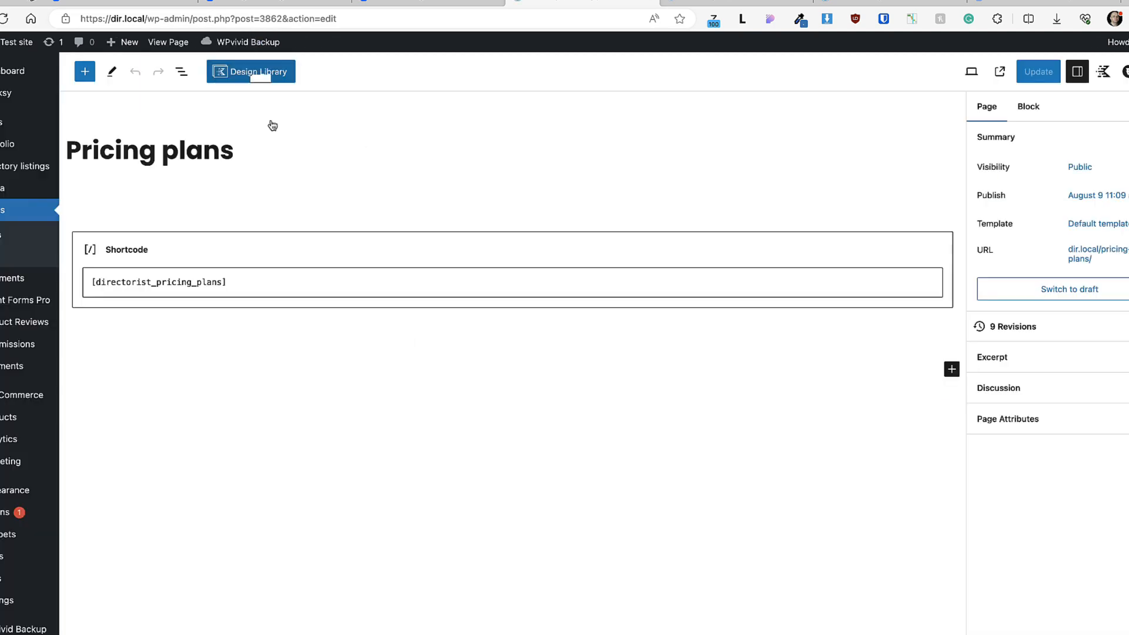
{"action": "left_click_drag", "start_coordinate": [227, 282], "coordinate": [88, 281]}
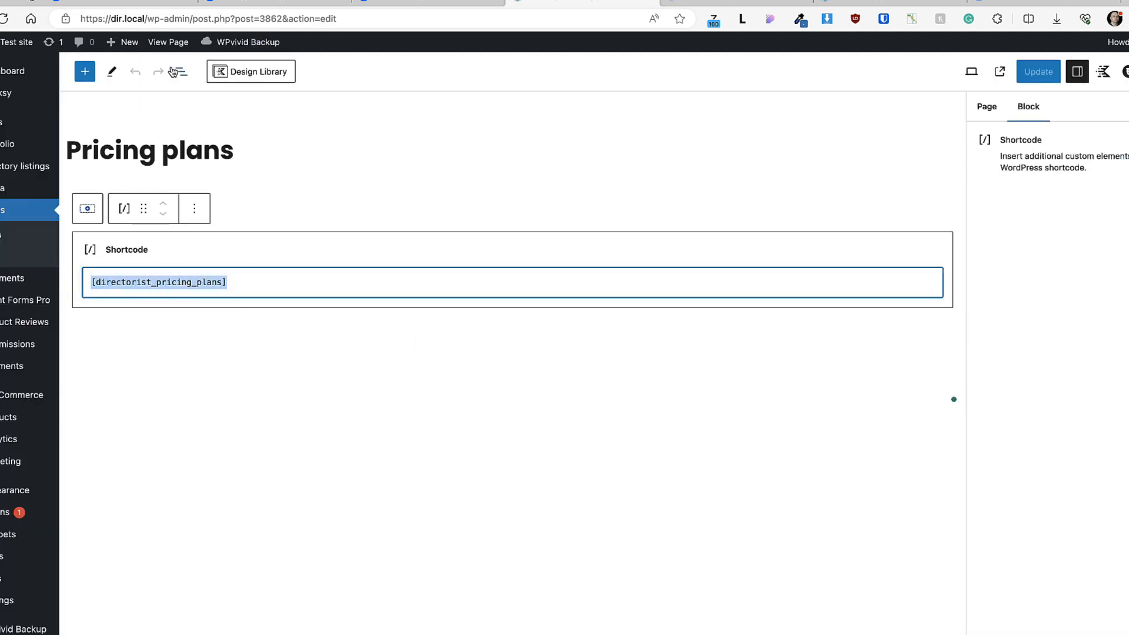
{"action": "left_click", "coordinate": [172, 42]}
{"action": "scroll", "coordinate": [506, 199], "scroll_direction": "down", "scroll_amount": 2}
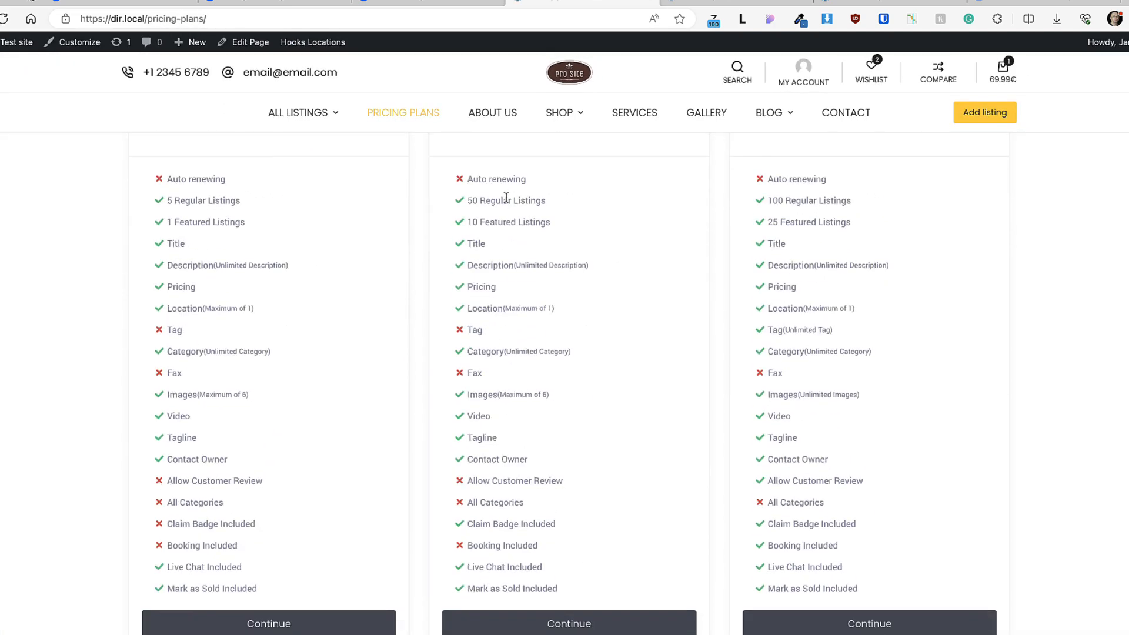
{"action": "scroll", "coordinate": [505, 195], "scroll_direction": "down", "scroll_amount": 3}
{"action": "scroll", "coordinate": [65, 247], "scroll_direction": "up", "scroll_amount": 4}
{"action": "scroll", "coordinate": [68, 247], "scroll_direction": "down", "scroll_amount": 3}
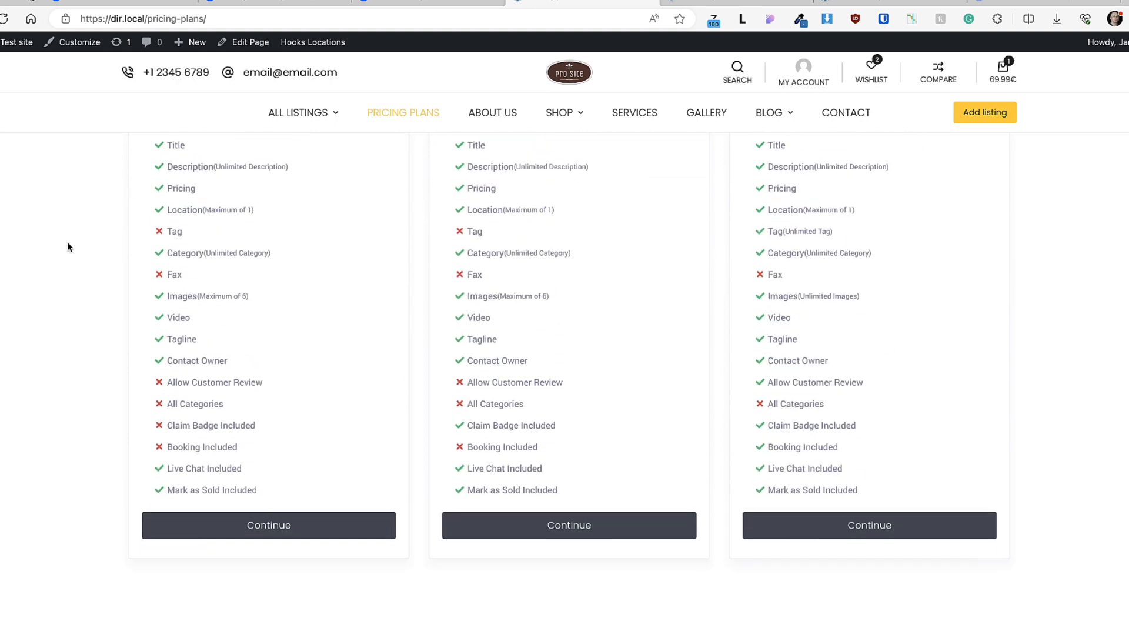
{"action": "scroll", "coordinate": [67, 247], "scroll_direction": "up", "scroll_amount": 3}
Step: In a private window, choose the Pro Plan as a guest and enter an e-mail address
{"action": "left_click", "coordinate": [241, 14]}
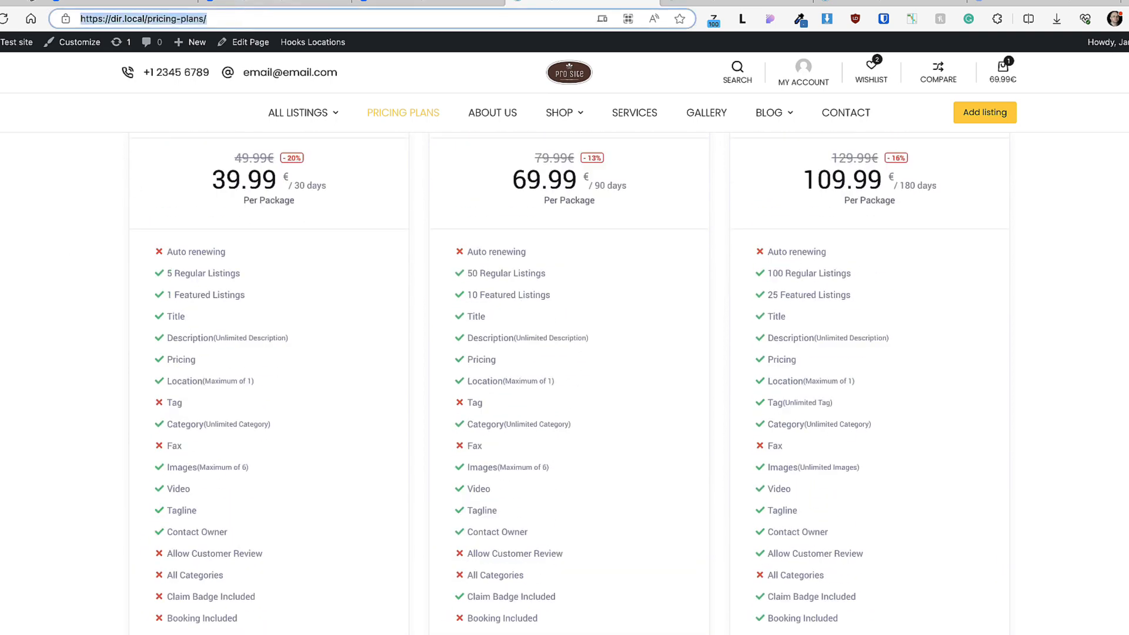
{"action": "key", "text": "ctrl+c"}
{"action": "key", "text": "ctrl+shift+n"}
{"action": "key", "text": "ctrl+v"}
{"action": "key", "text": "Return"}
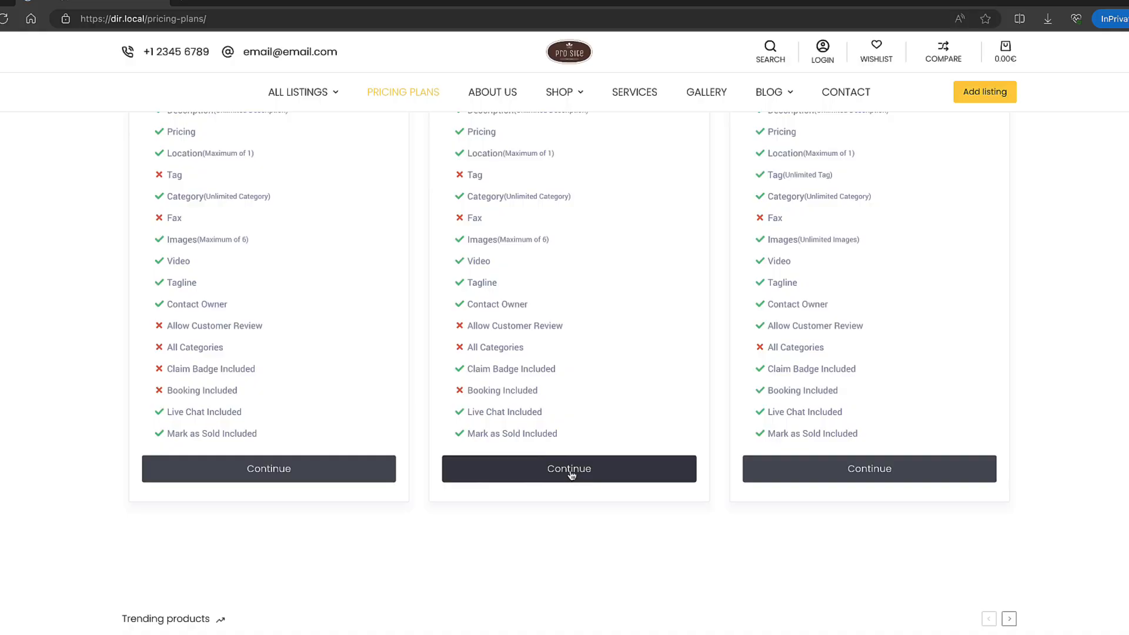
{"action": "left_click", "coordinate": [572, 468]}
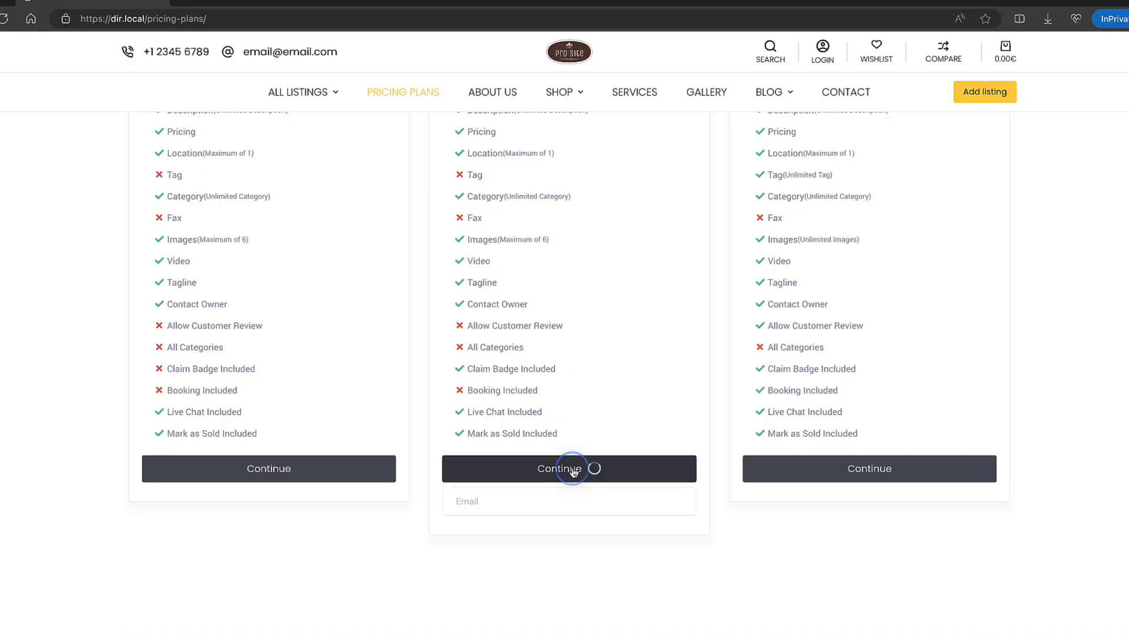
{"action": "left_click", "coordinate": [498, 489]}
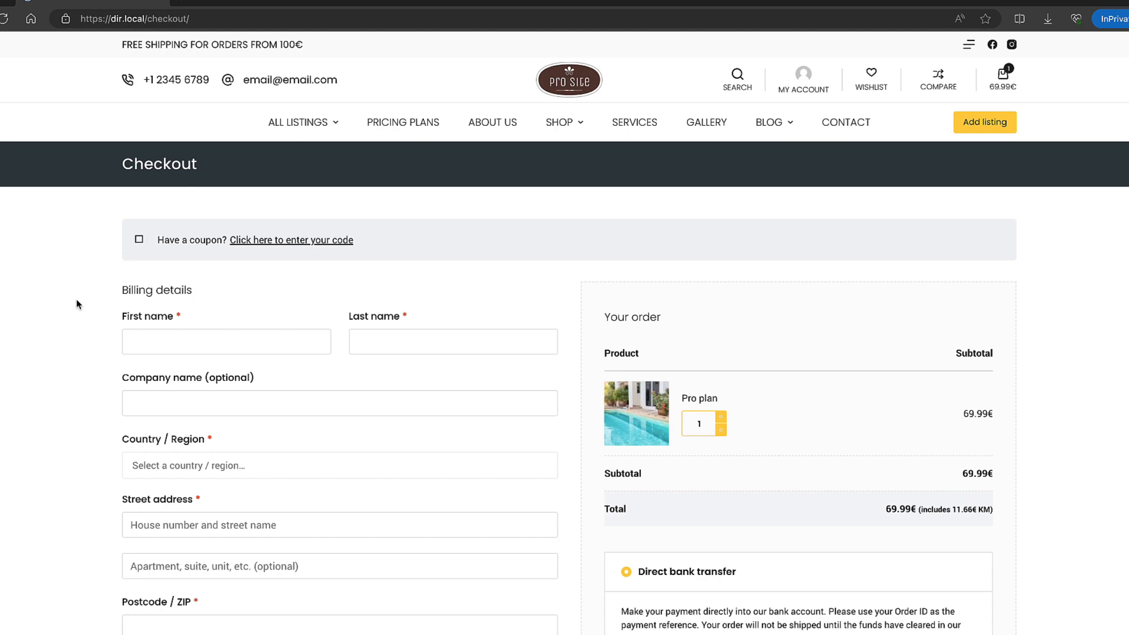
{"action": "scroll", "coordinate": [76, 305], "scroll_direction": "down", "scroll_amount": 5}
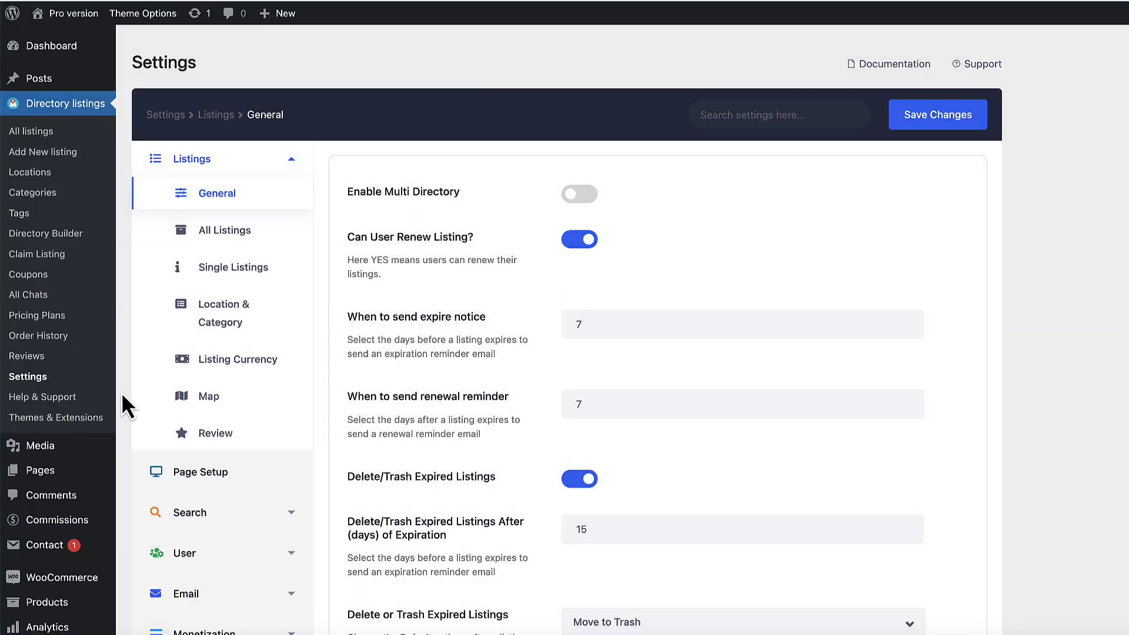
Step: Open the WooCommerce Orders list from the admin sidebar
{"action": "scroll", "coordinate": [121, 393], "scroll_direction": "down", "scroll_amount": 5}
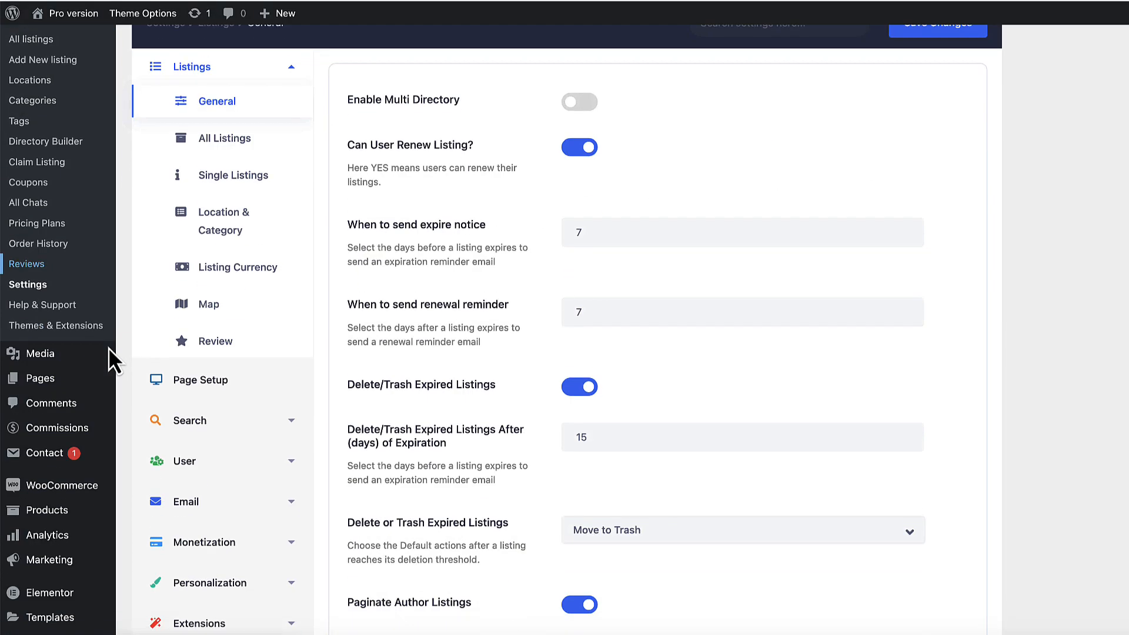
{"action": "mouse_move", "coordinate": [79, 329]}
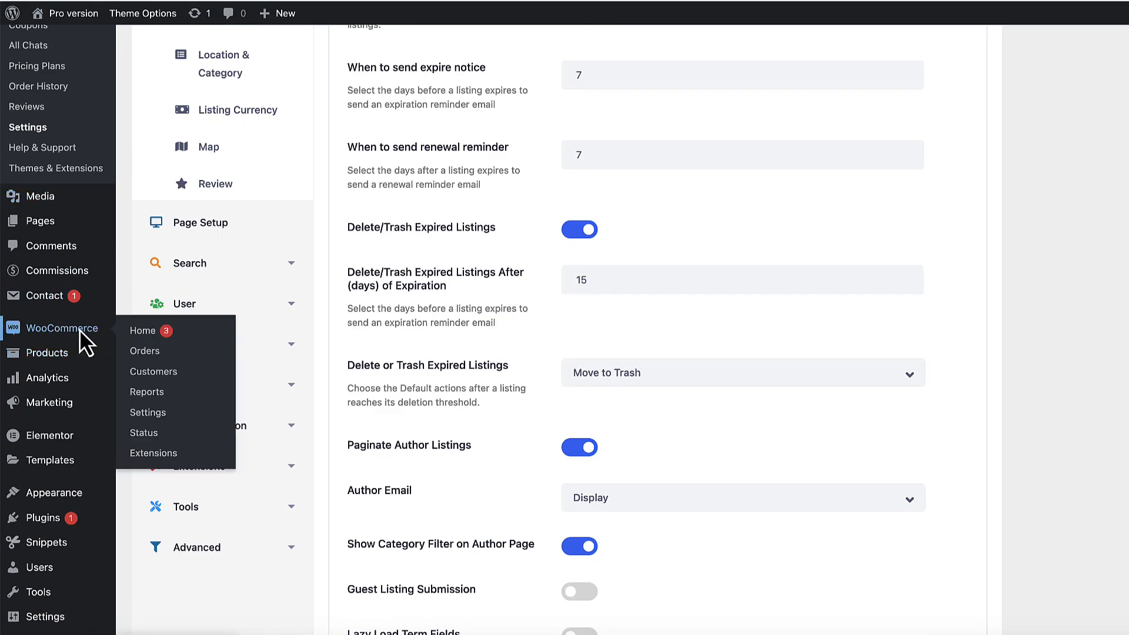
{"action": "left_click", "coordinate": [148, 353]}
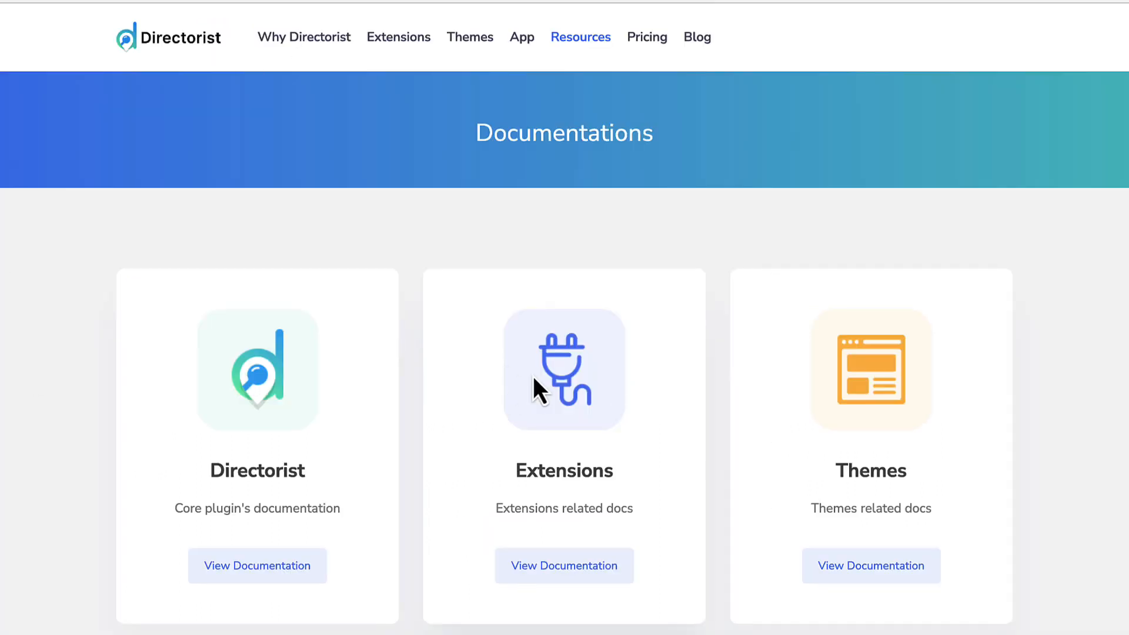
Step: Open the Extensions documentation and go to the Create WooCommerce Subscription guide
{"action": "left_click", "coordinate": [578, 383]}
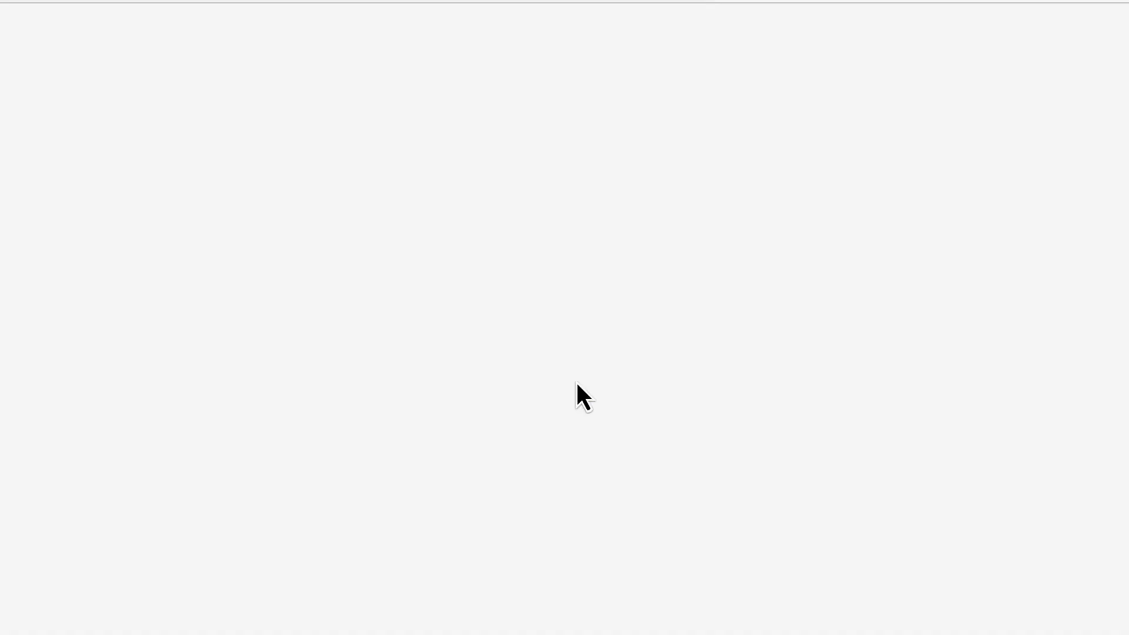
{"action": "scroll", "coordinate": [458, 454], "scroll_direction": "down", "scroll_amount": 3}
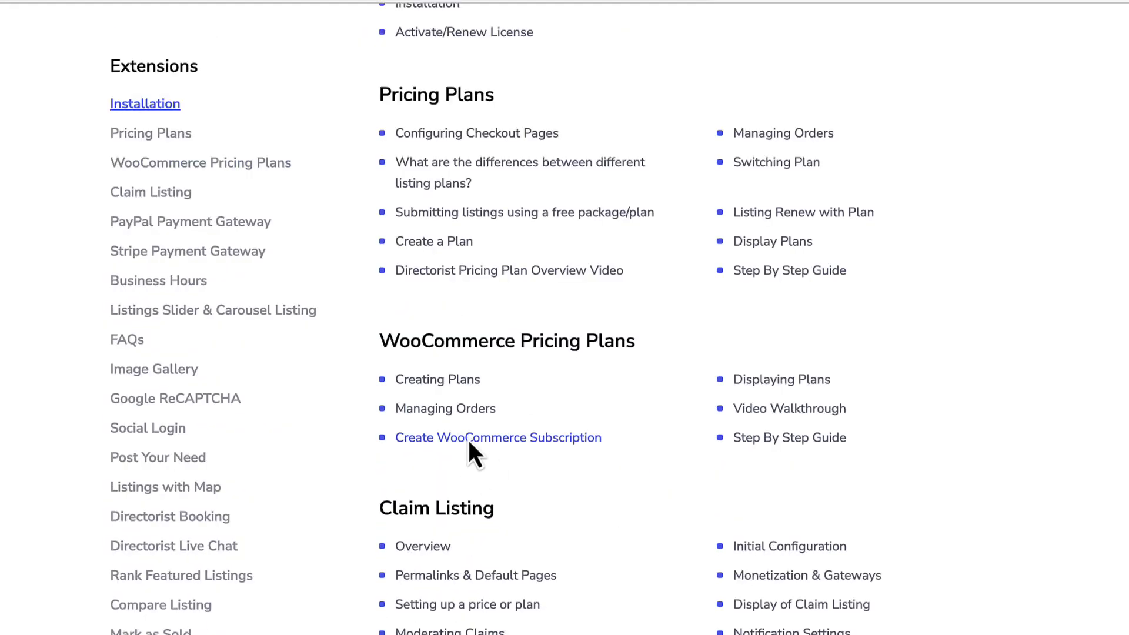
{"action": "left_click", "coordinate": [468, 437]}
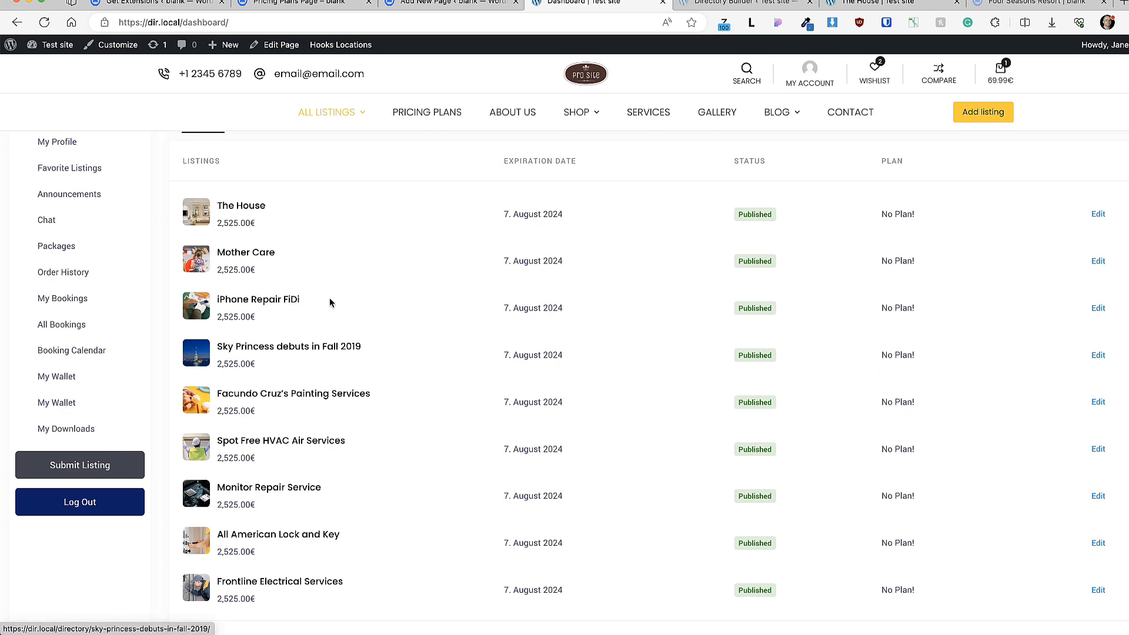
Step: Start a new listing and choose Featured (25 remaining) over General (100 remaining)
{"action": "scroll", "coordinate": [330, 303], "scroll_direction": "up", "scroll_amount": 5}
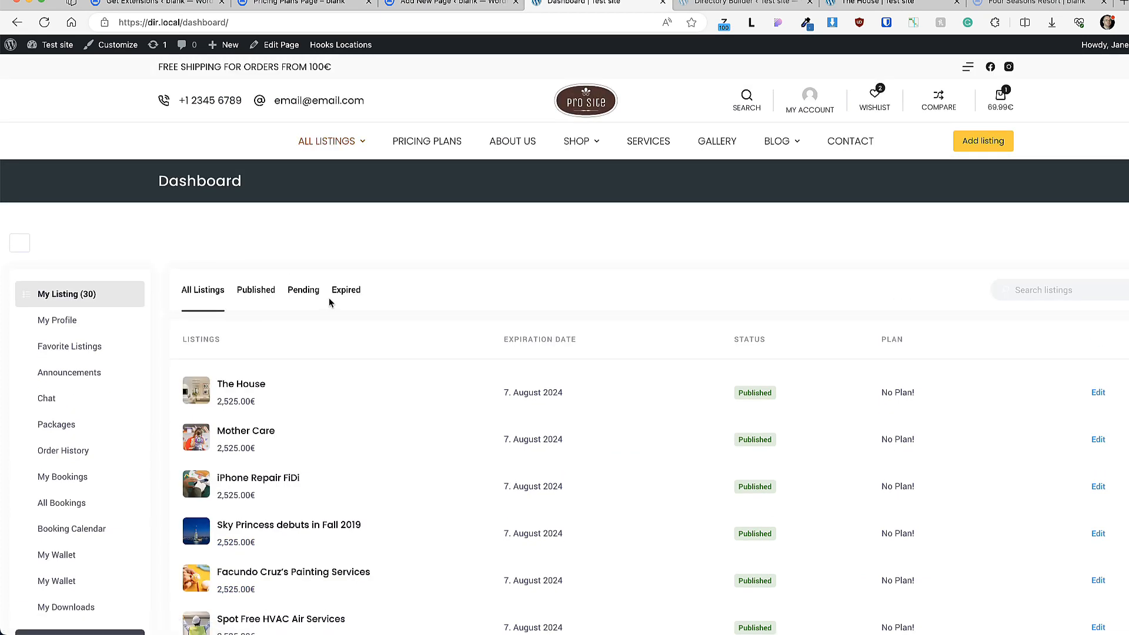
{"action": "scroll", "coordinate": [341, 277], "scroll_direction": "down", "scroll_amount": 4}
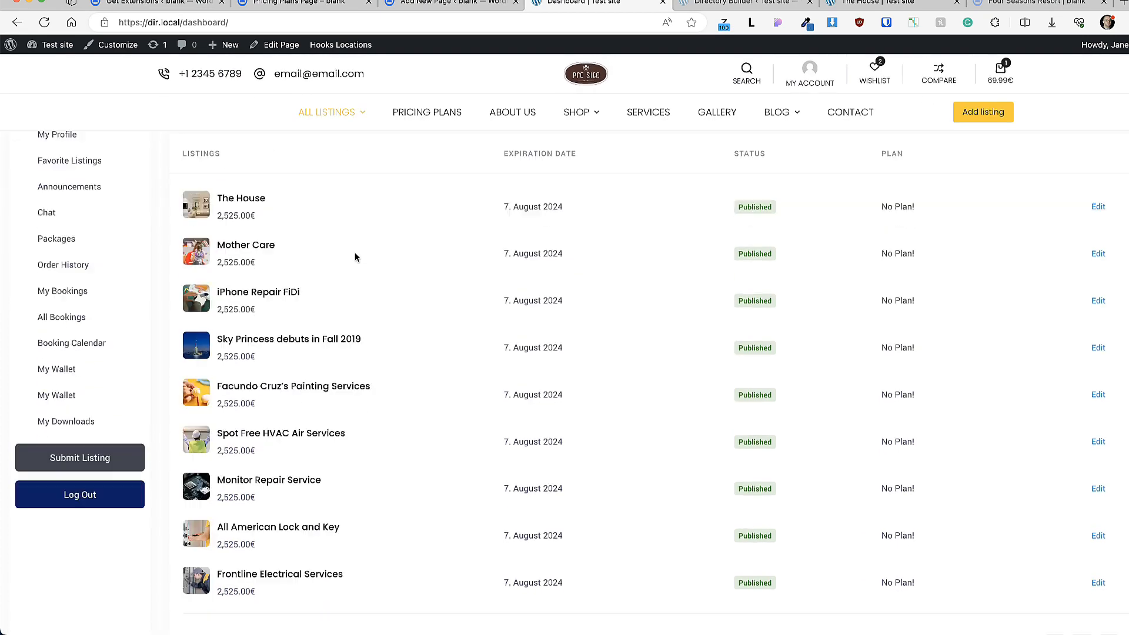
{"action": "left_click", "coordinate": [76, 467]}
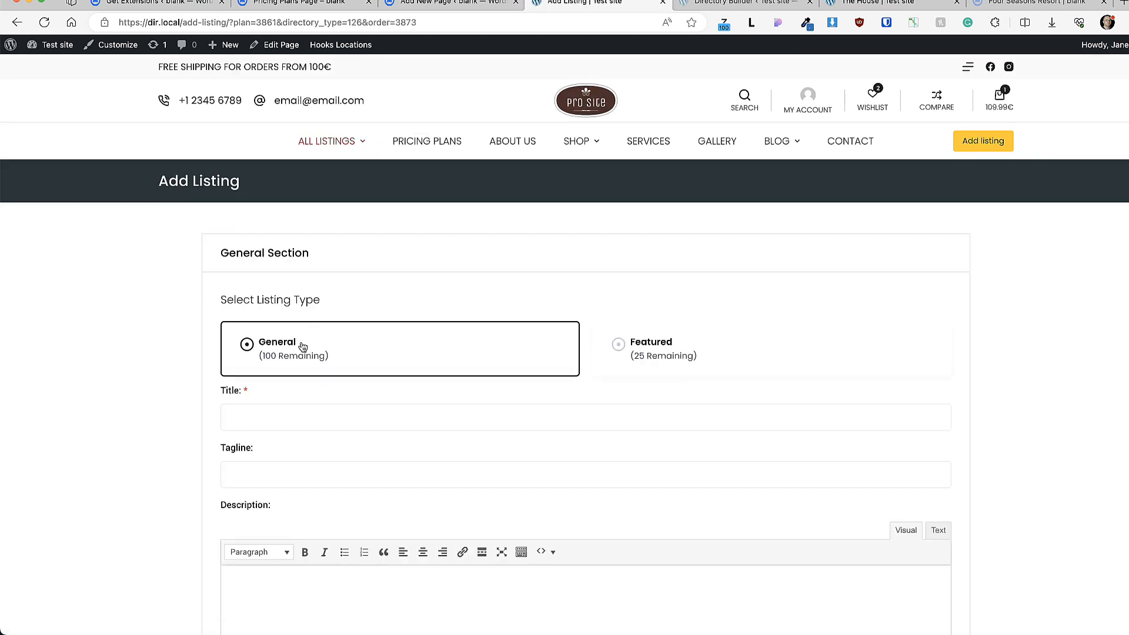
{"action": "left_click_drag", "start_coordinate": [342, 362], "coordinate": [258, 358]}
{"action": "left_click", "coordinate": [669, 356]}
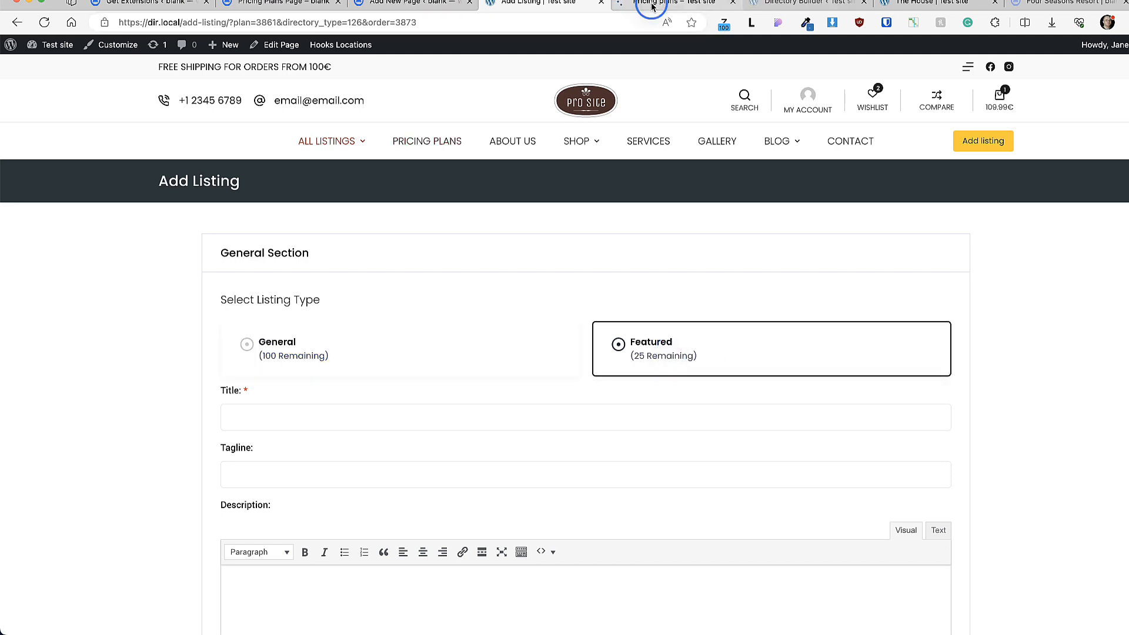
{"action": "left_click", "coordinate": [650, 7]}
{"action": "scroll", "coordinate": [196, 293], "scroll_direction": "down", "scroll_amount": 2}
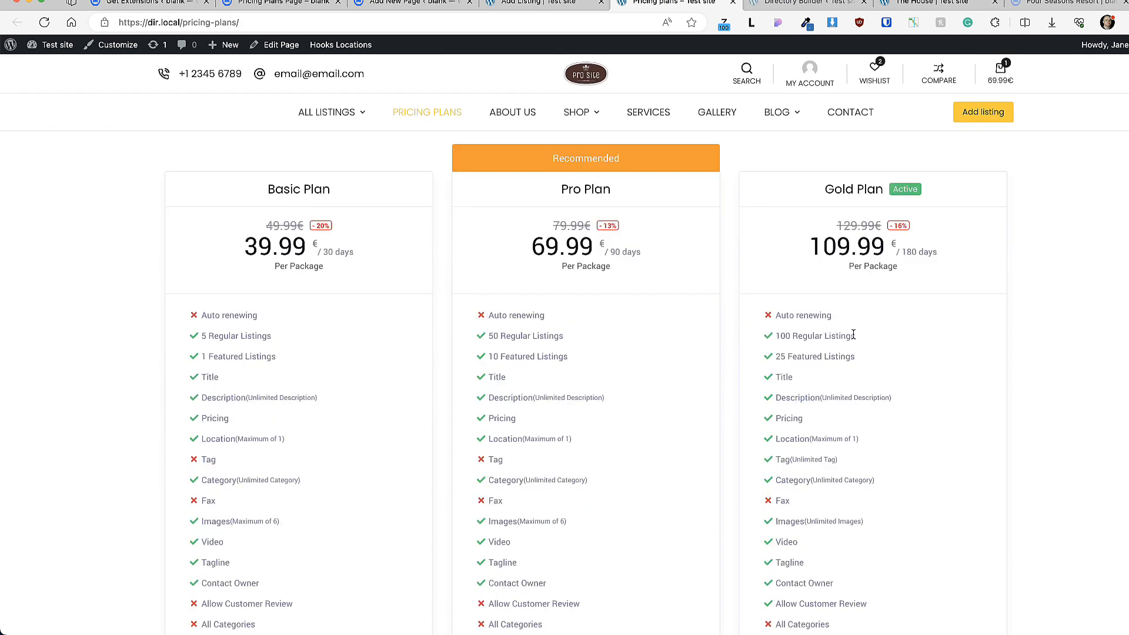
Step: Compare the Featured Listings allowances of the Gold (25), Pro and Basic (1) plans
{"action": "left_click_drag", "start_coordinate": [857, 356], "coordinate": [766, 354]}
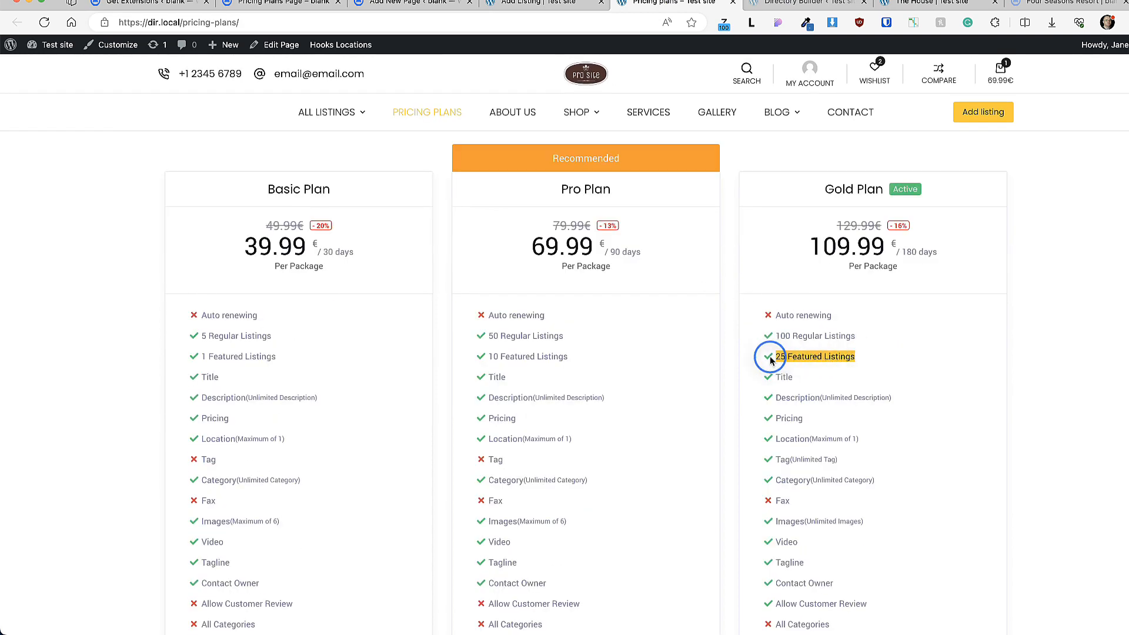
{"action": "left_click_drag", "start_coordinate": [568, 356], "coordinate": [500, 356]}
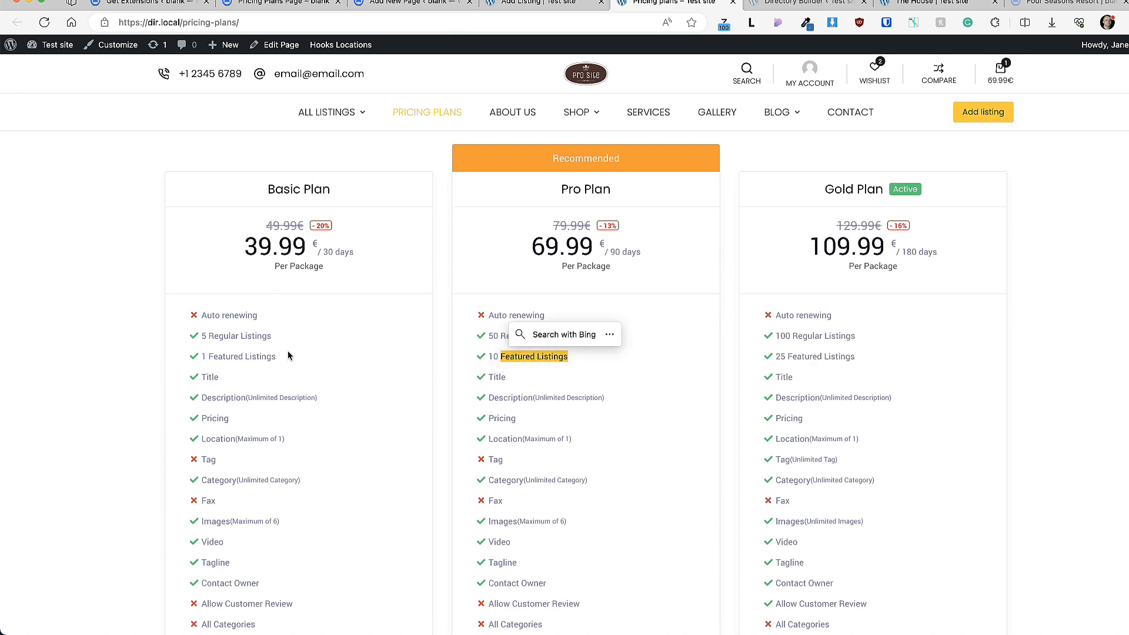
{"action": "left_click_drag", "start_coordinate": [276, 357], "coordinate": [202, 358]}
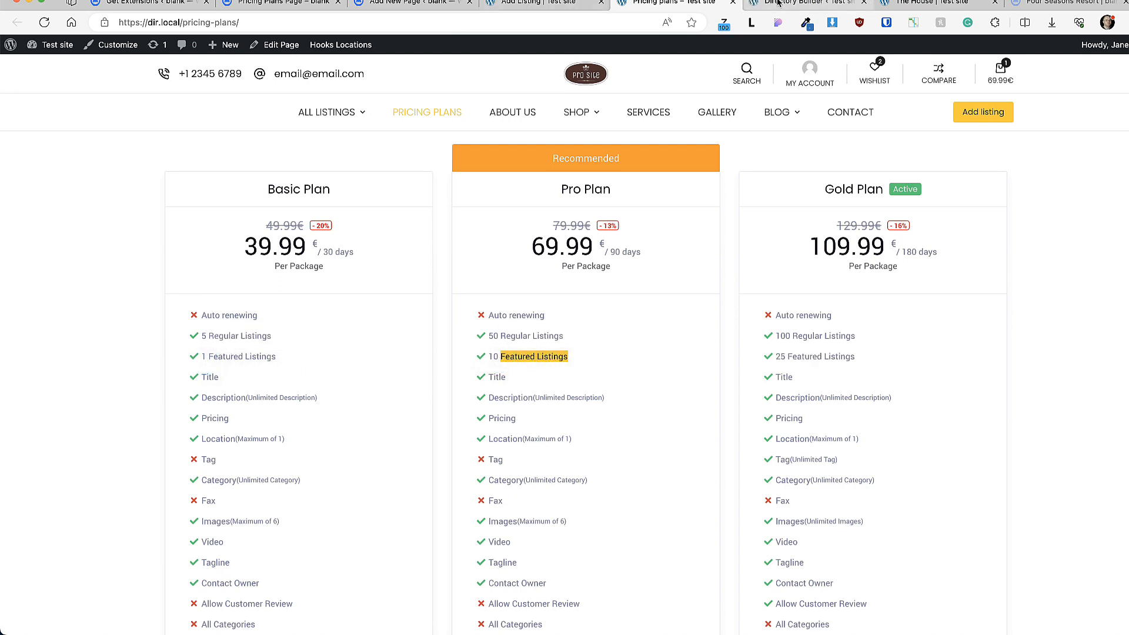
Step: Scroll through the front-end Add Listing form down to the Save & Preview section
{"action": "left_click", "coordinate": [527, 4]}
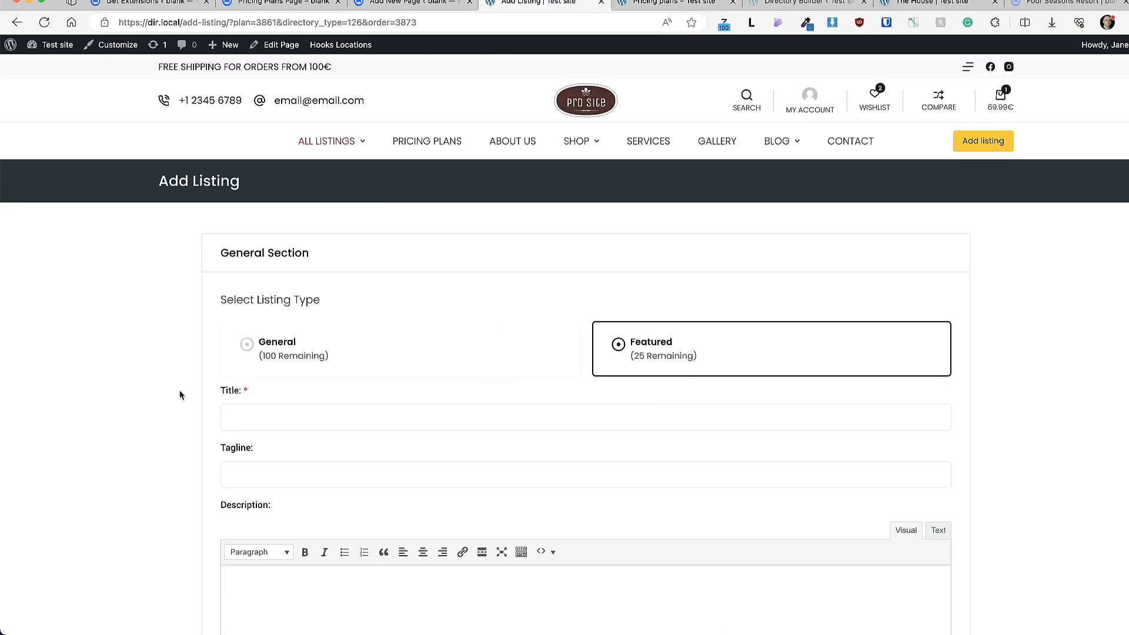
{"action": "scroll", "coordinate": [165, 382], "scroll_direction": "down", "scroll_amount": 10}
{"action": "scroll", "coordinate": [160, 370], "scroll_direction": "down", "scroll_amount": 12}
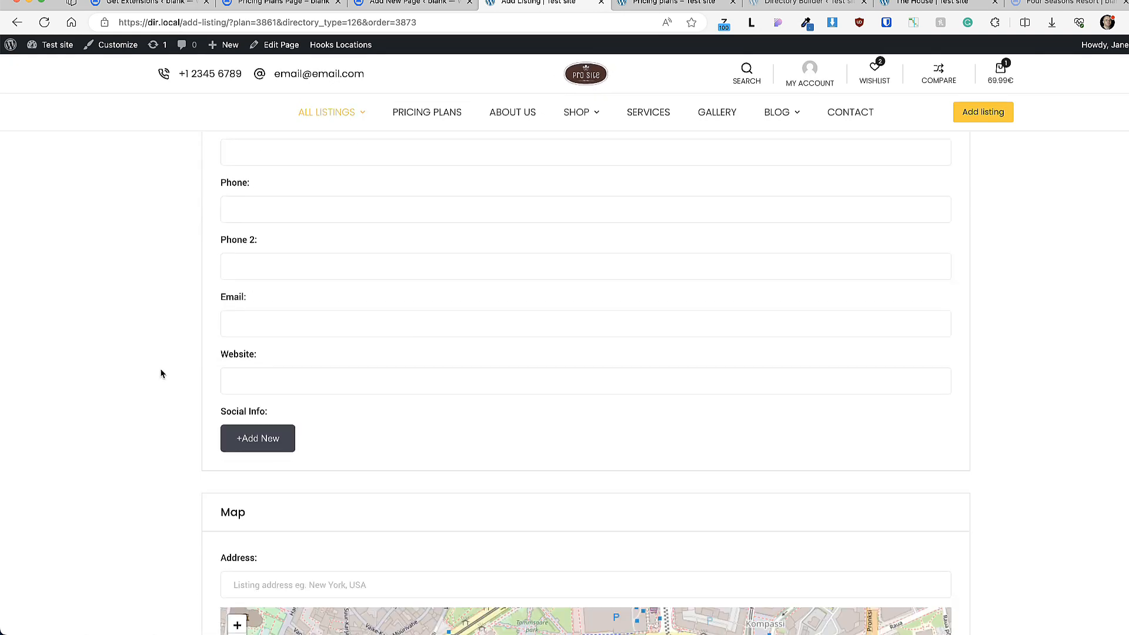
{"action": "scroll", "coordinate": [160, 368], "scroll_direction": "down", "scroll_amount": 5}
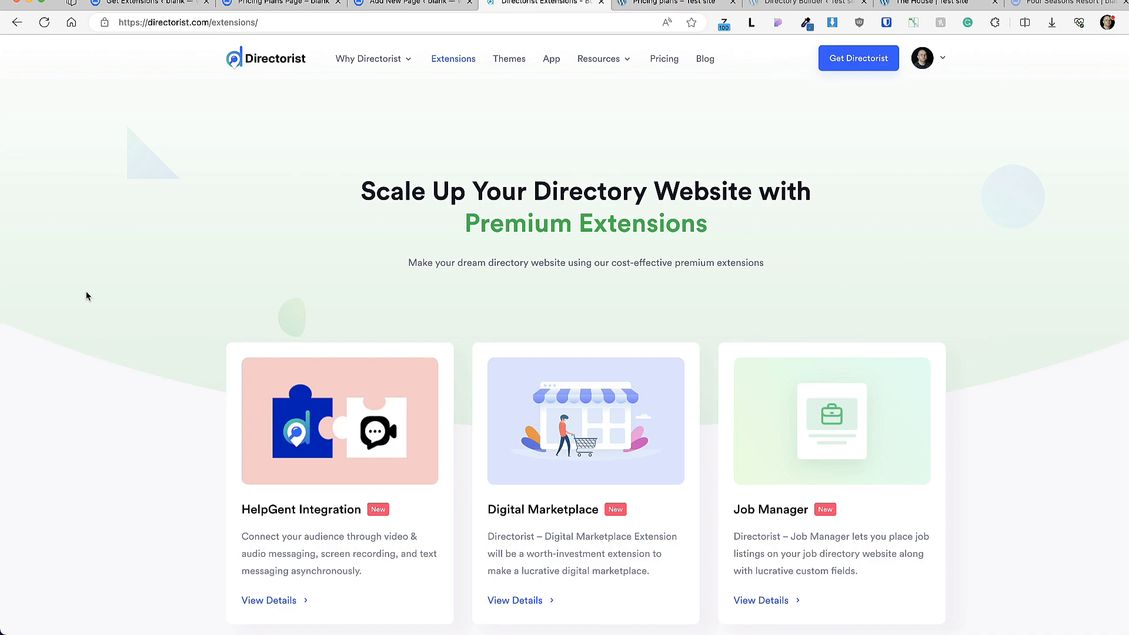
Step: Scroll the extensions catalogue to the WooCommerce Pricing Plans card and open its product page
{"action": "scroll", "coordinate": [85, 294], "scroll_direction": "down", "scroll_amount": 7}
{"action": "scroll", "coordinate": [86, 296], "scroll_direction": "down", "scroll_amount": 4}
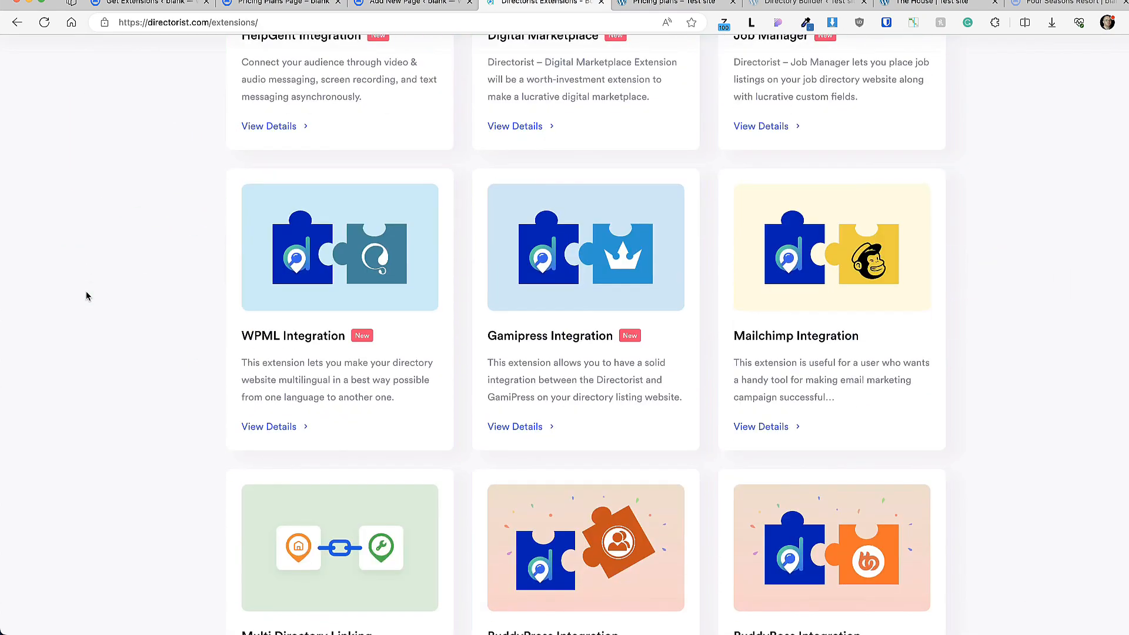
{"action": "scroll", "coordinate": [86, 295], "scroll_direction": "down", "scroll_amount": 2}
{"action": "scroll", "coordinate": [86, 296], "scroll_direction": "down", "scroll_amount": 8}
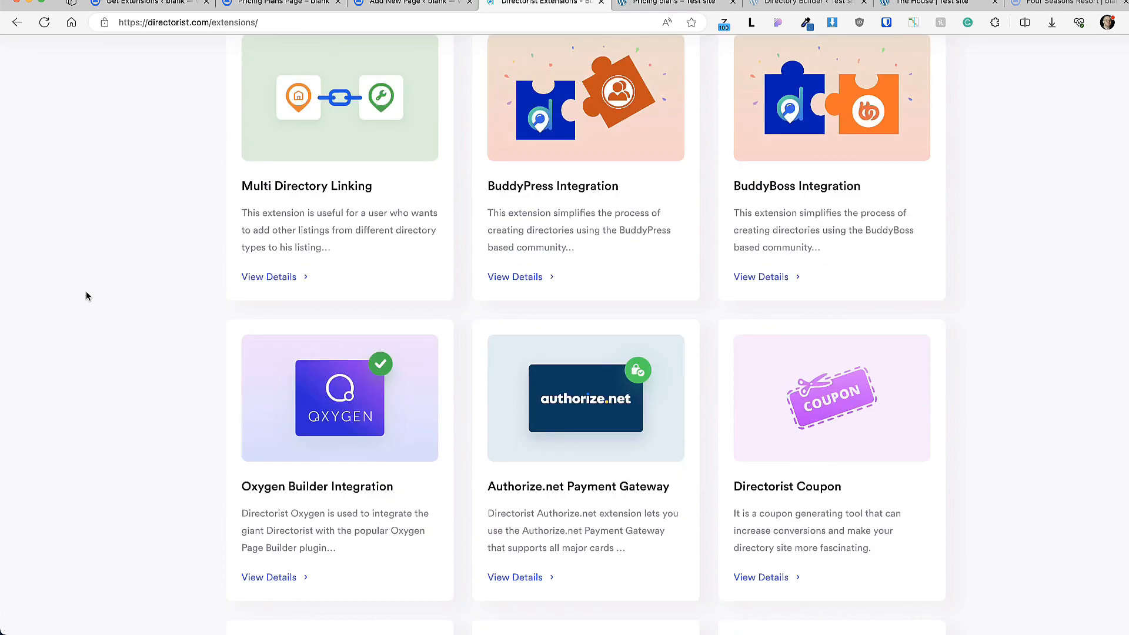
{"action": "scroll", "coordinate": [86, 296], "scroll_direction": "down", "scroll_amount": 13}
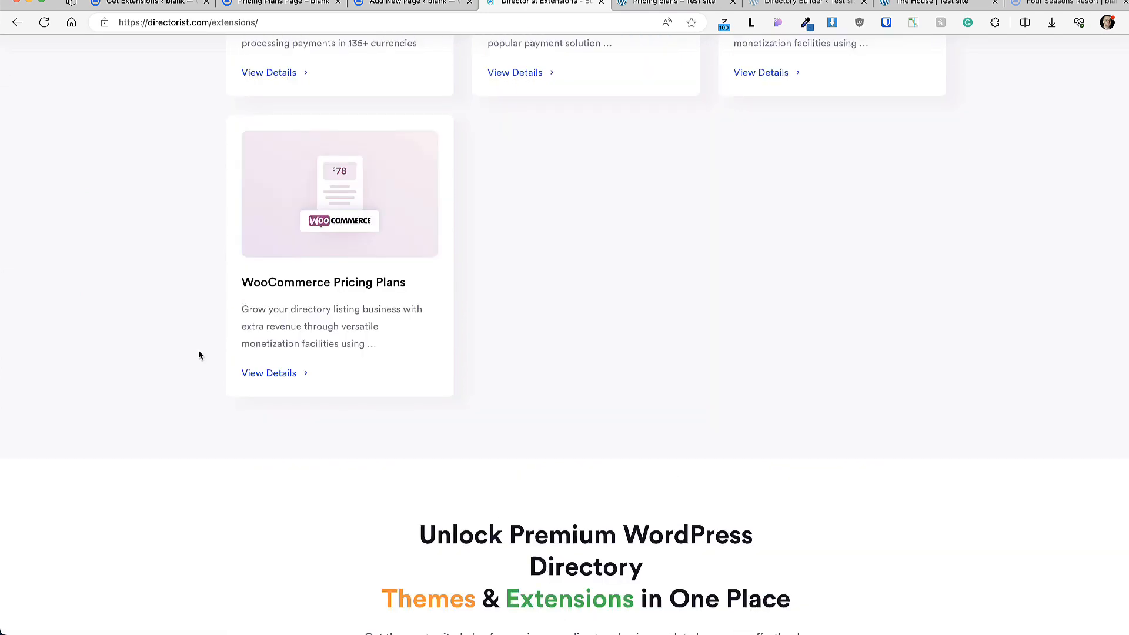
{"action": "left_click", "coordinate": [351, 217]}
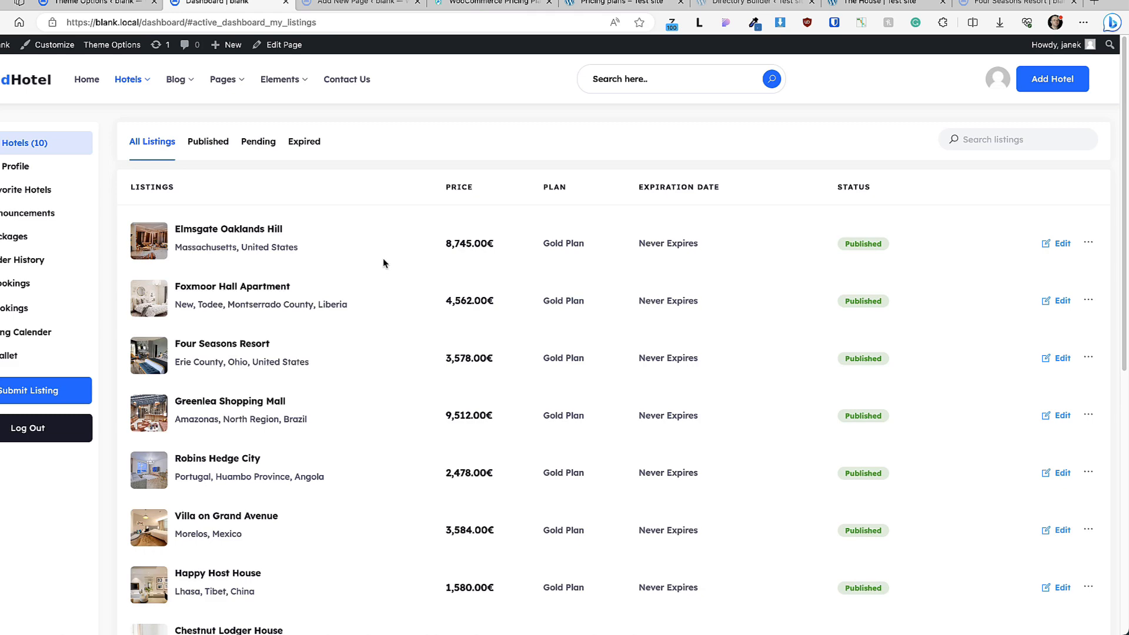
Step: Mark The House listing as sold and check the SOLD badge on its page
{"action": "left_click", "coordinate": [1056, 244]}
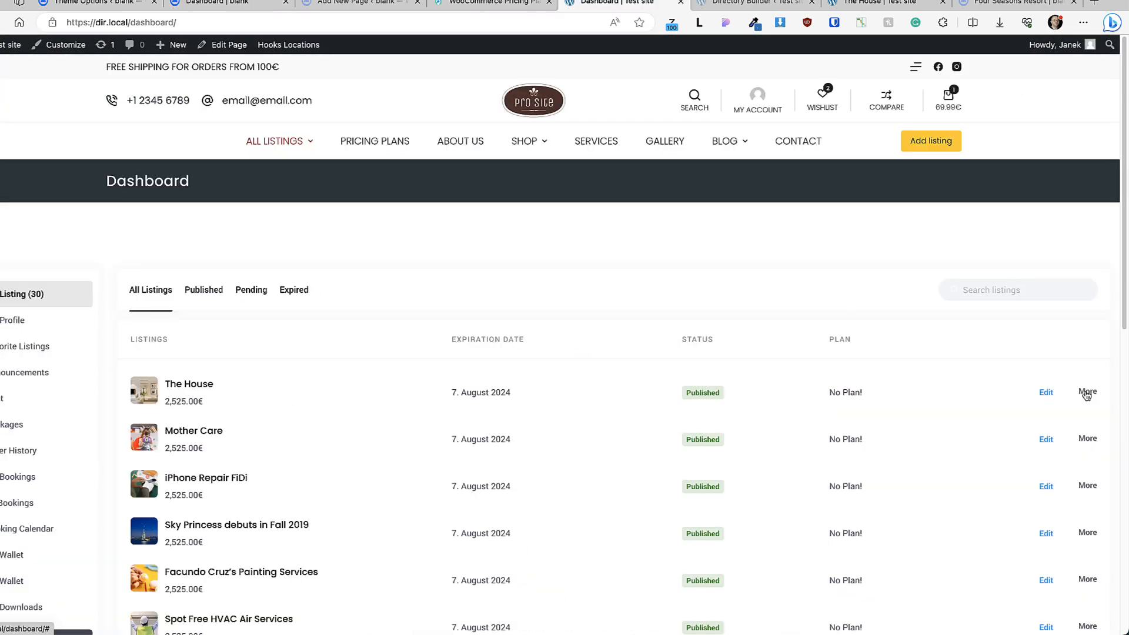
{"action": "left_click", "coordinate": [1087, 391]}
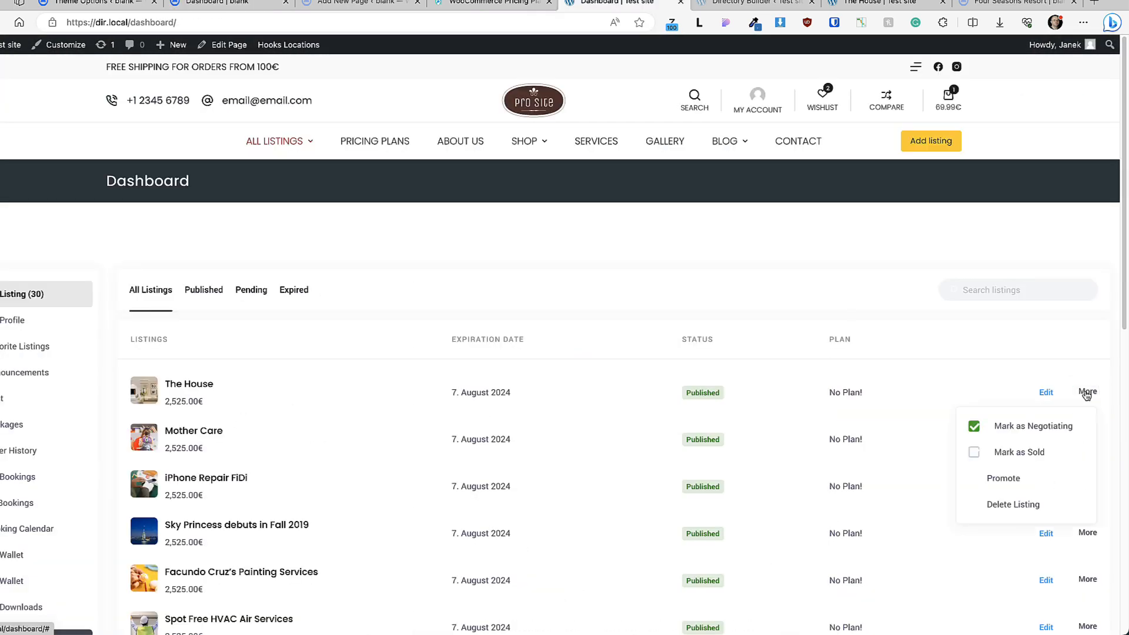
{"action": "left_click", "coordinate": [974, 454]}
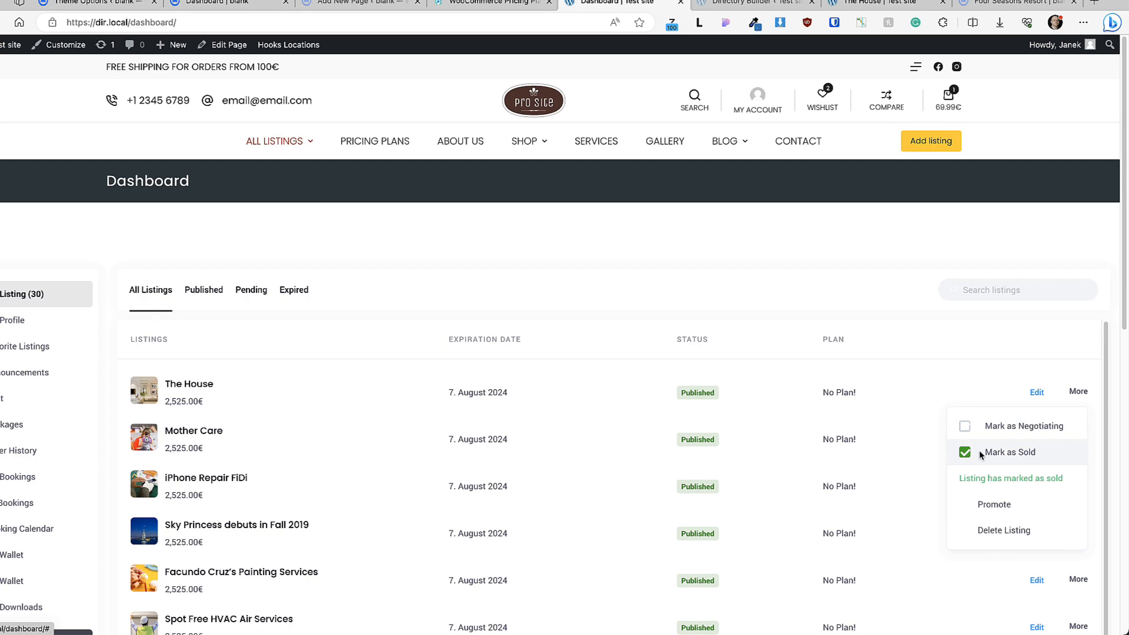
{"action": "left_click", "coordinate": [200, 385]}
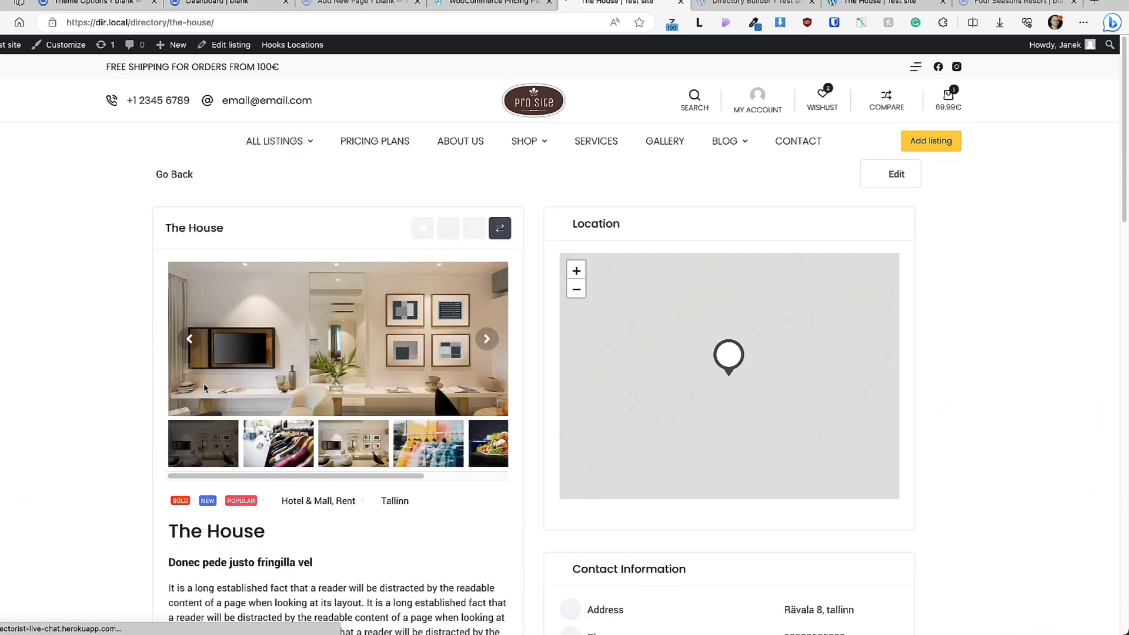
{"action": "scroll", "coordinate": [71, 372], "scroll_direction": "down", "scroll_amount": 2}
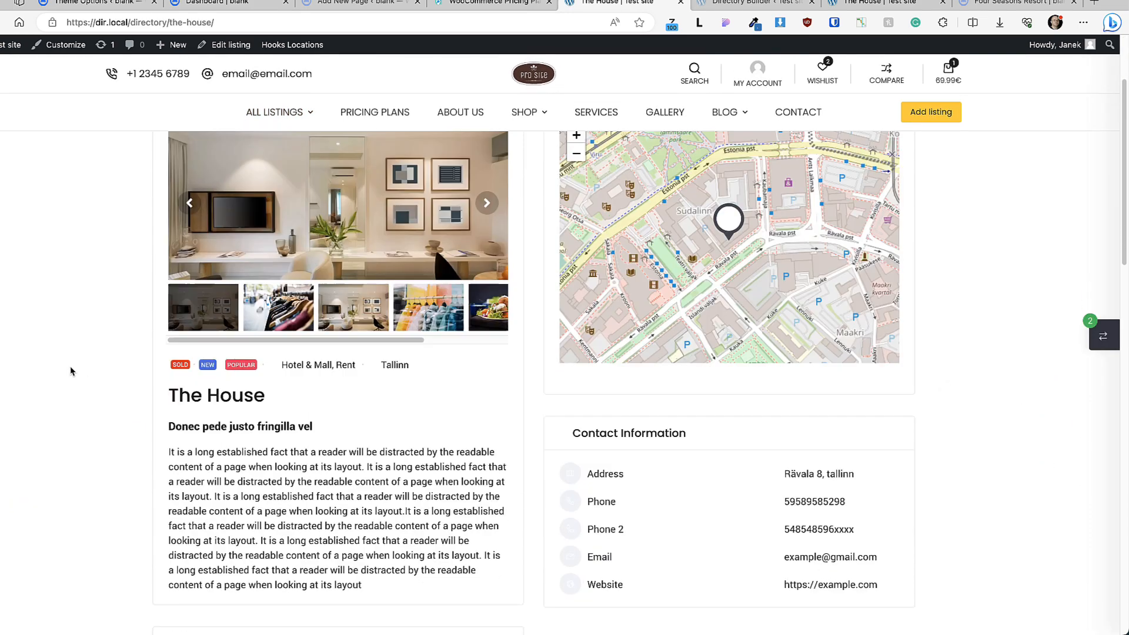
Step: Try promoting a listing from the all listings grid, then dismiss its extra actions
{"action": "left_click", "coordinate": [177, 365]}
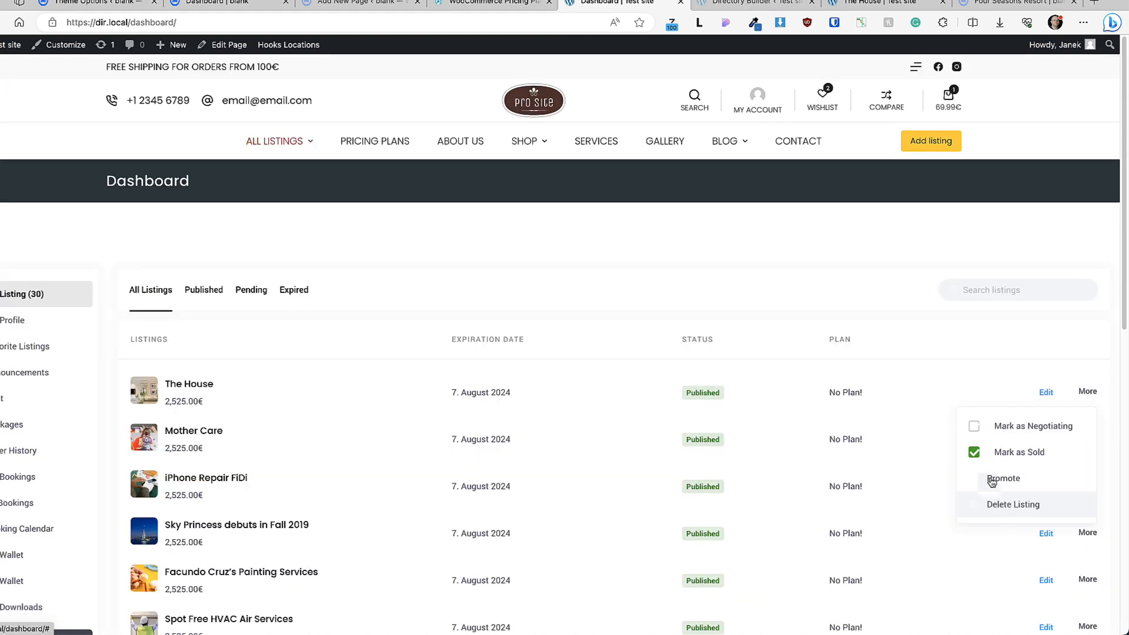
{"action": "left_click", "coordinate": [994, 478]}
{"action": "left_click", "coordinate": [741, 326]}
{"action": "scroll", "coordinate": [741, 326], "scroll_direction": "down", "scroll_amount": 3}
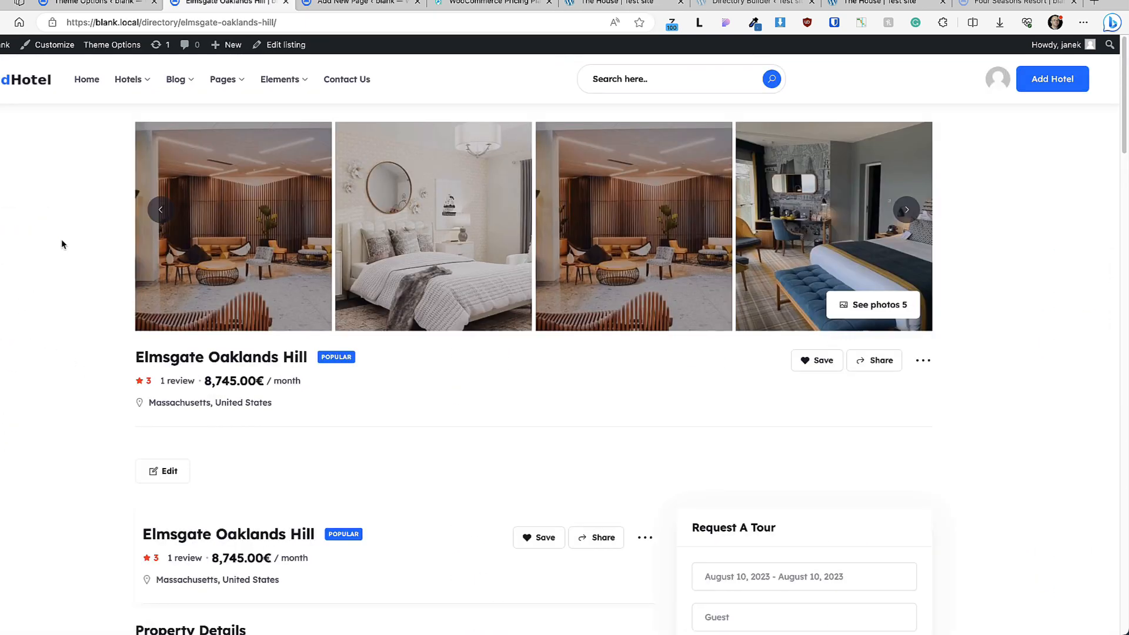
Step: Open and dismiss the Contact Agent form on the Elmsgate Oaklands Hill page
{"action": "scroll", "coordinate": [61, 244], "scroll_direction": "down", "scroll_amount": 2}
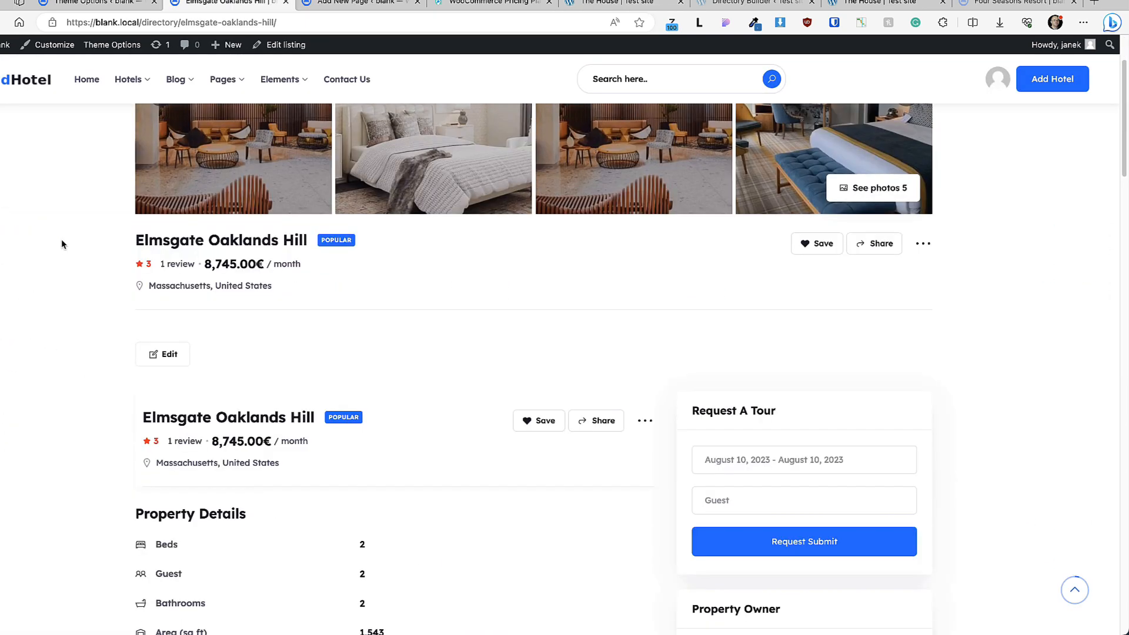
{"action": "scroll", "coordinate": [62, 241], "scroll_direction": "down", "scroll_amount": 4}
{"action": "scroll", "coordinate": [764, 412], "scroll_direction": "down", "scroll_amount": 2}
{"action": "left_click", "coordinate": [808, 399]}
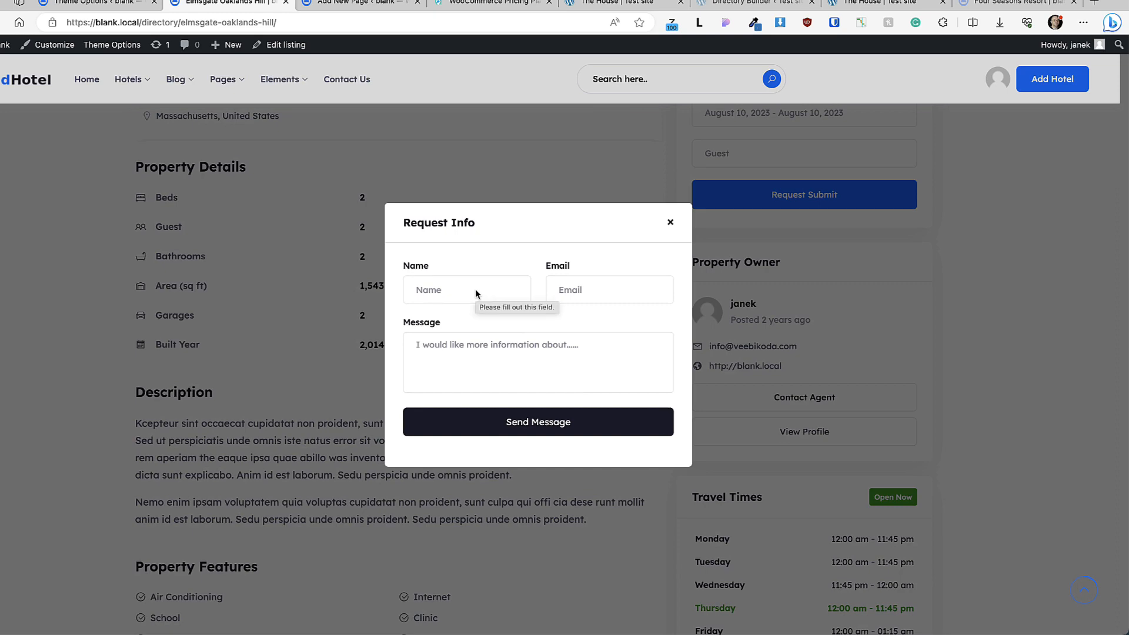
{"action": "left_click", "coordinate": [671, 223]}
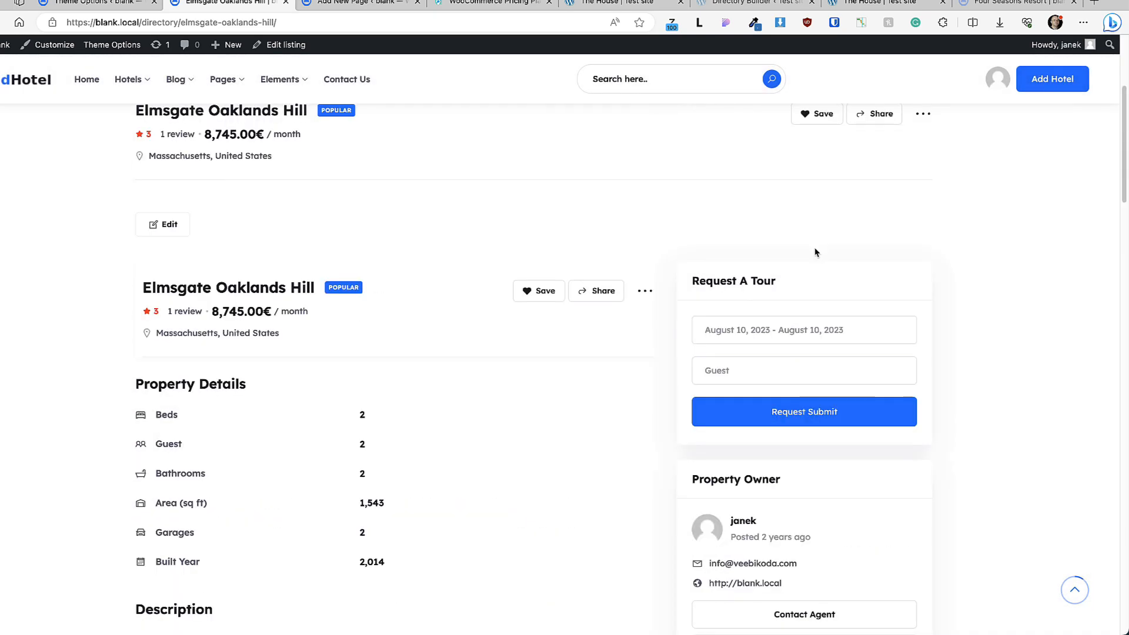
Step: Request a tour for 16–18 August, totalling 17490 €
{"action": "left_click", "coordinate": [738, 327]}
{"action": "left_click", "coordinate": [379, 484]}
{"action": "left_click", "coordinate": [433, 486]}
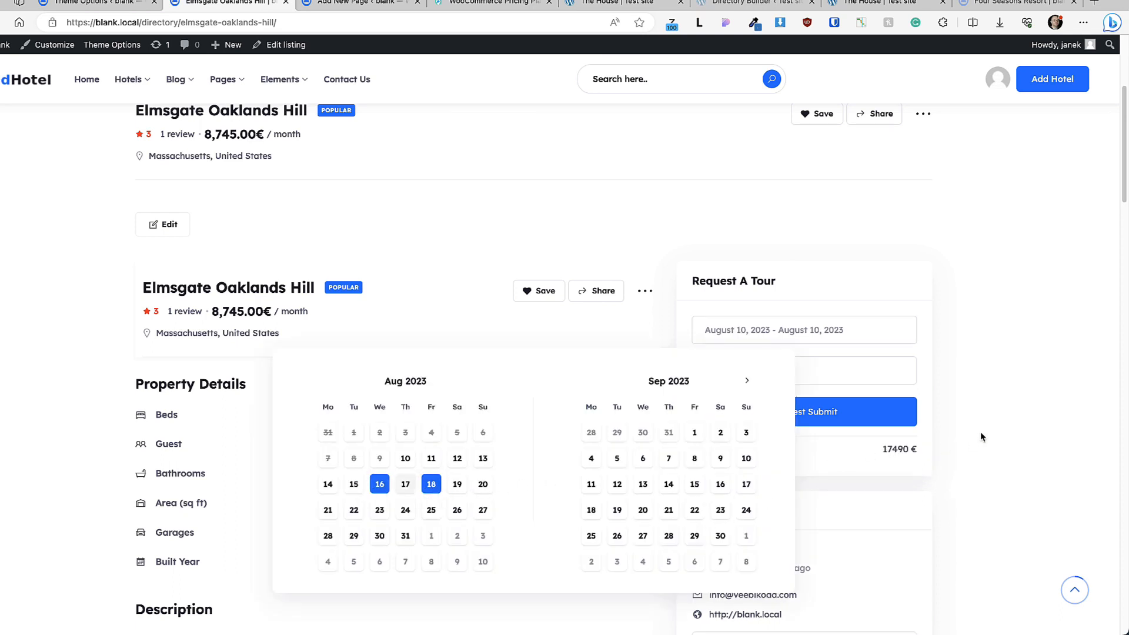
{"action": "left_click", "coordinate": [859, 411]}
{"action": "scroll", "coordinate": [207, 201], "scroll_direction": "up", "scroll_amount": 5}
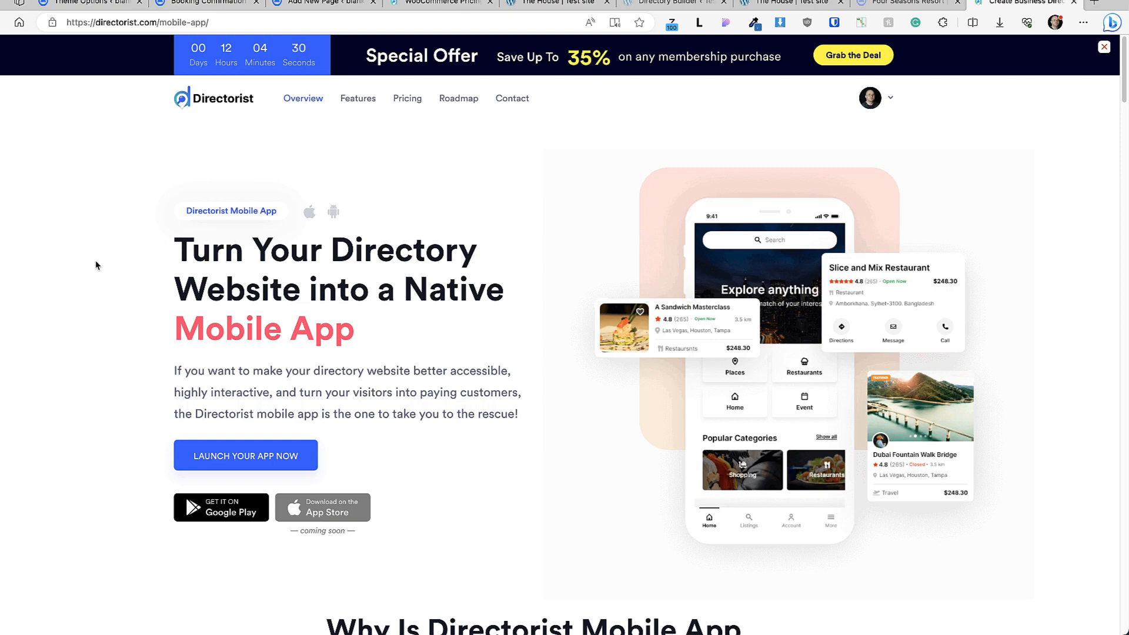
{"action": "scroll", "coordinate": [70, 279], "scroll_direction": "down", "scroll_amount": 10}
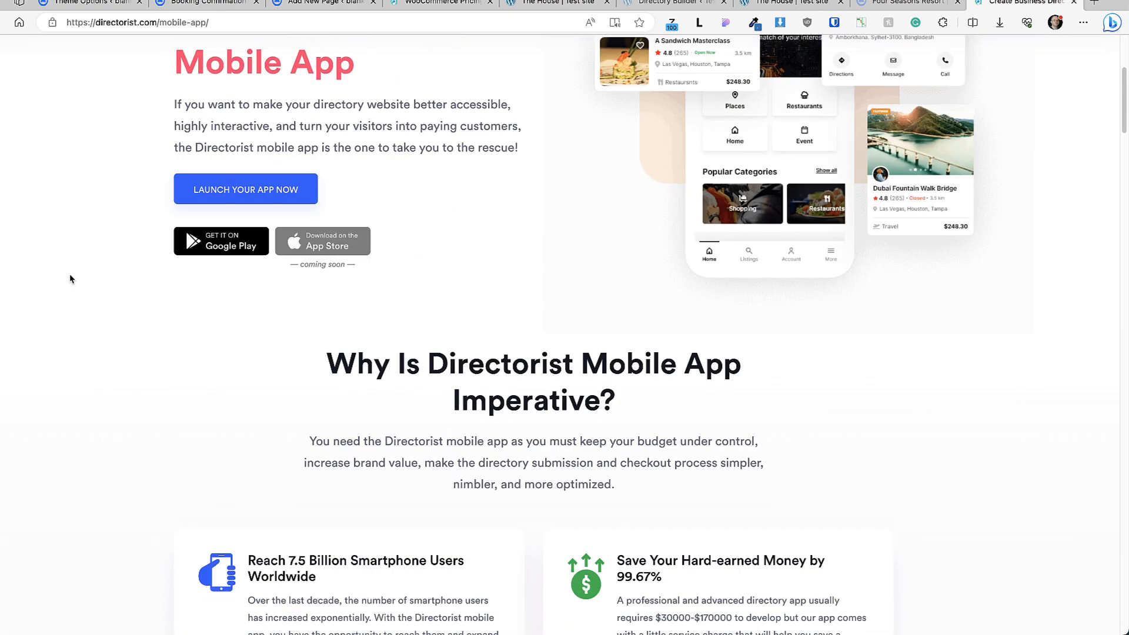
{"action": "scroll", "coordinate": [70, 279], "scroll_direction": "down", "scroll_amount": 5}
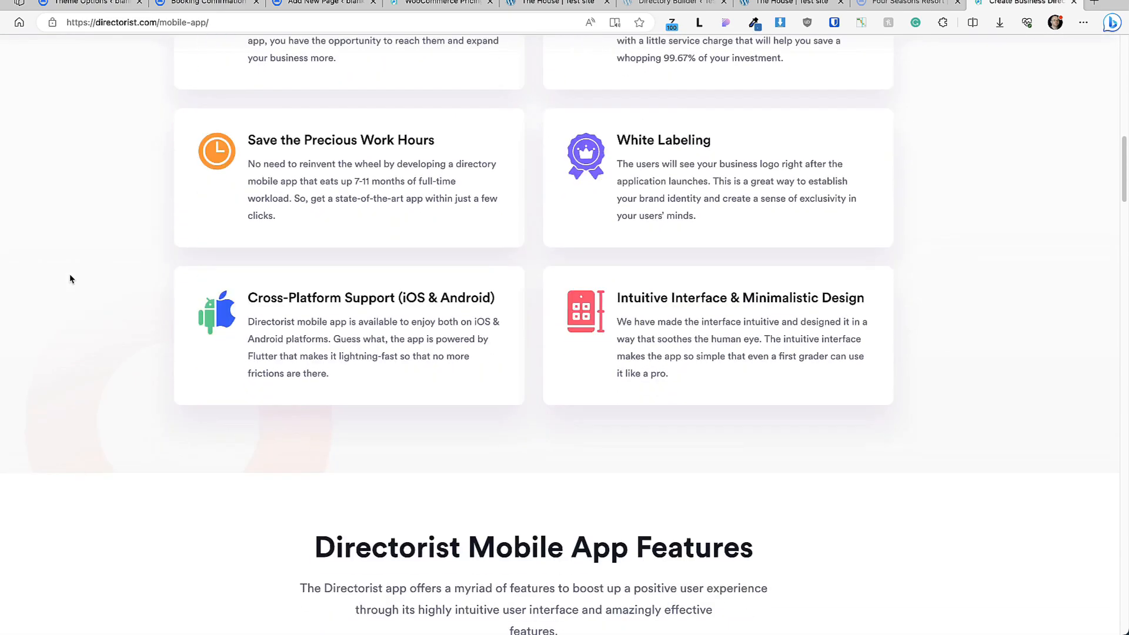
{"action": "scroll", "coordinate": [70, 278], "scroll_direction": "down", "scroll_amount": 10}
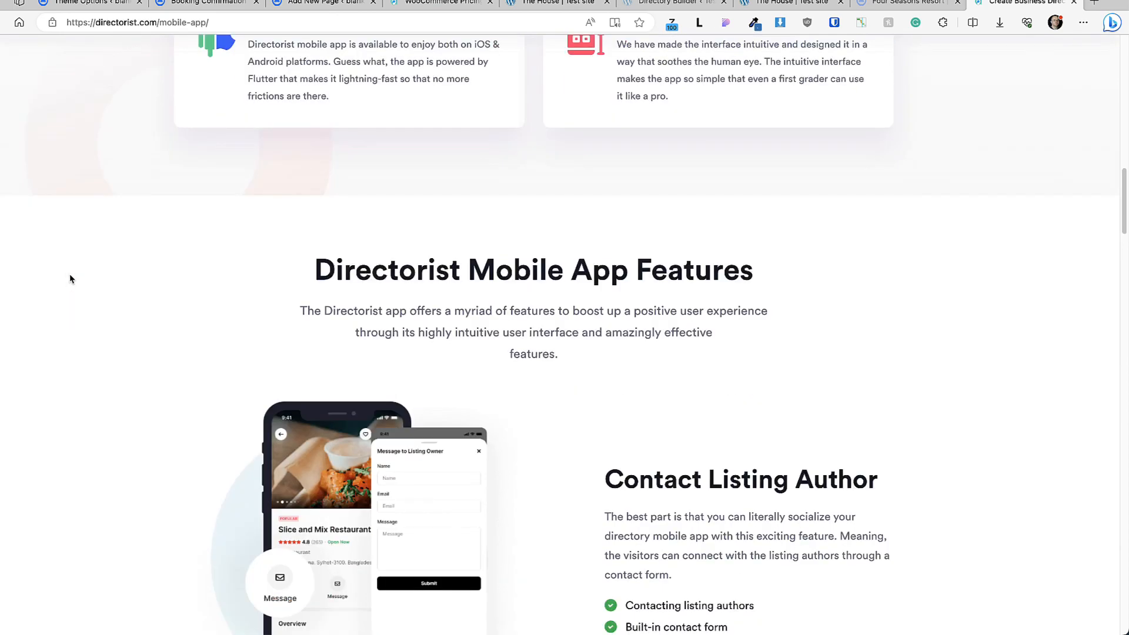